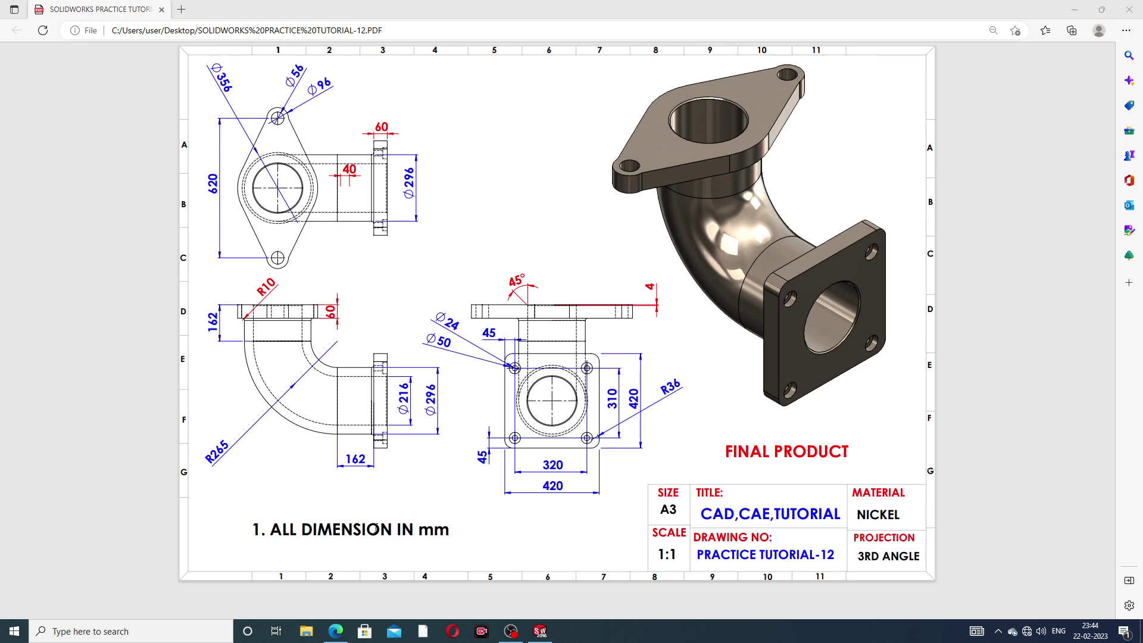
- Bring up the finished elbow model and orbit it to inspect the bend and flanges
{"action": "left_click", "coordinate": [540, 631]}
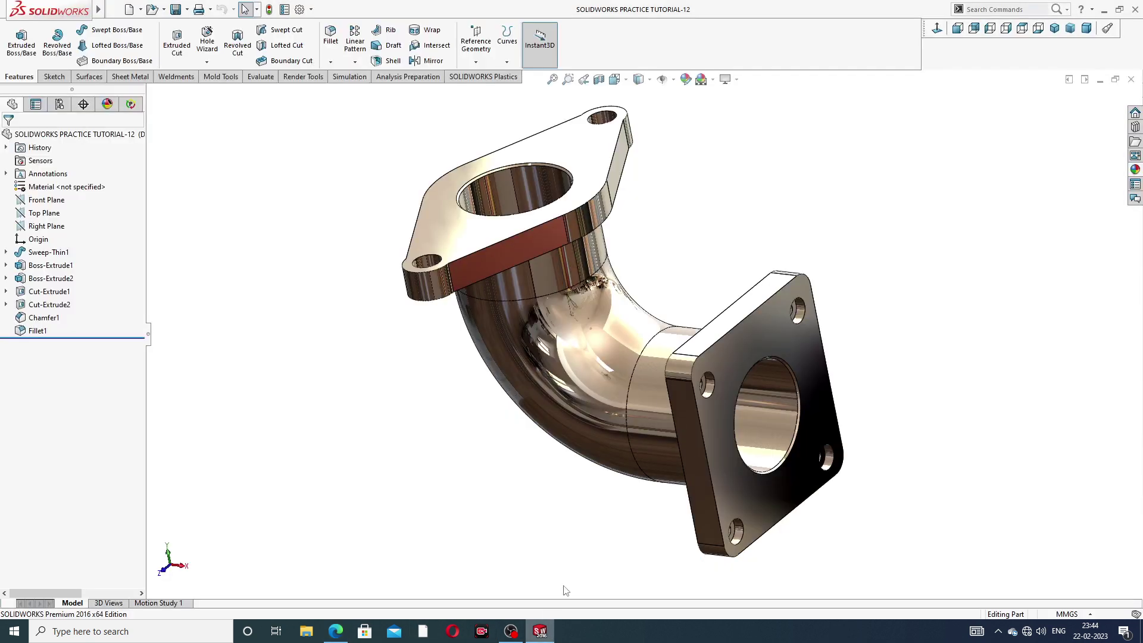
{"action": "left_click", "coordinate": [336, 633]}
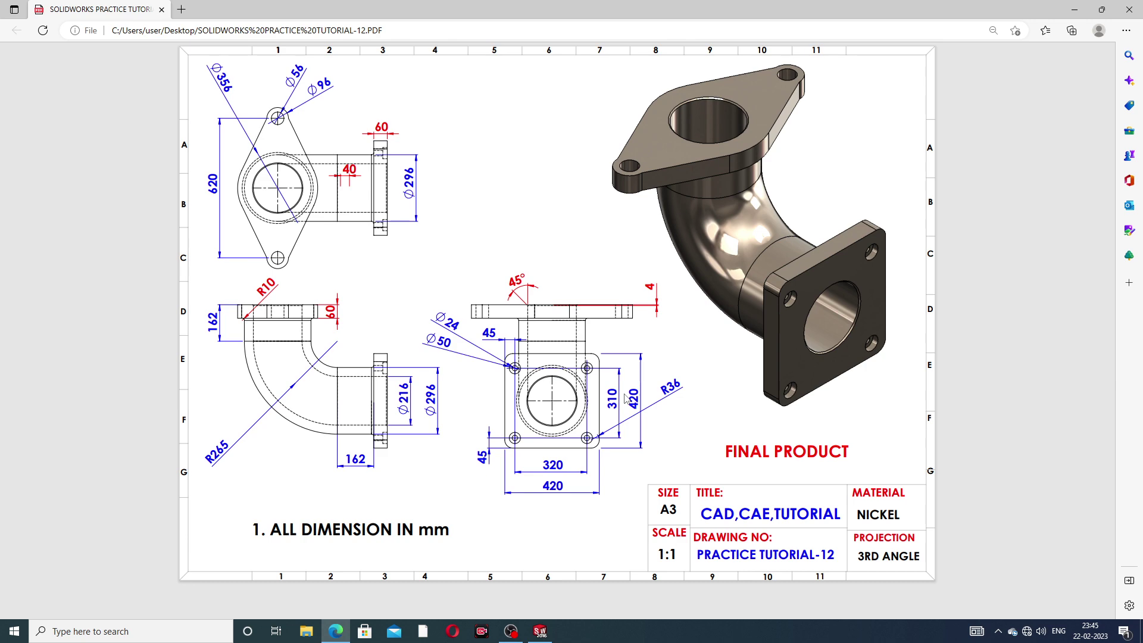
{"action": "left_click", "coordinate": [540, 631]}
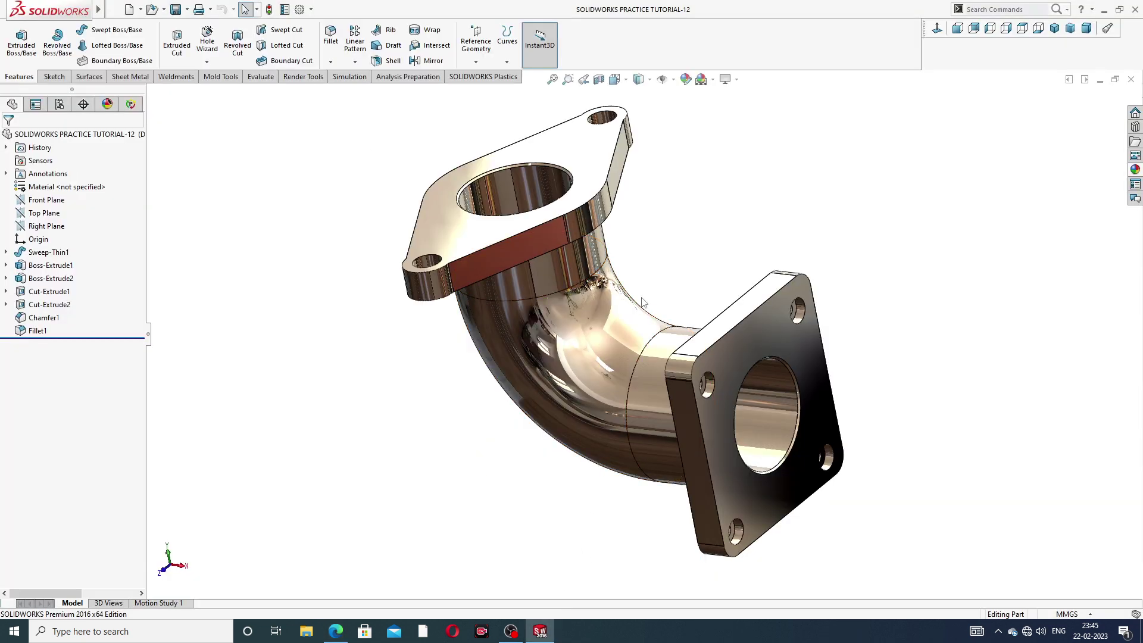
{"action": "mouse_move", "coordinate": [619, 327]}
{"action": "middle_mouse_down"}
{"action": "mouse_move", "coordinate": [741, 274]}
{"action": "mouse_move", "coordinate": [653, 341]}
{"action": "middle_mouse_up"}
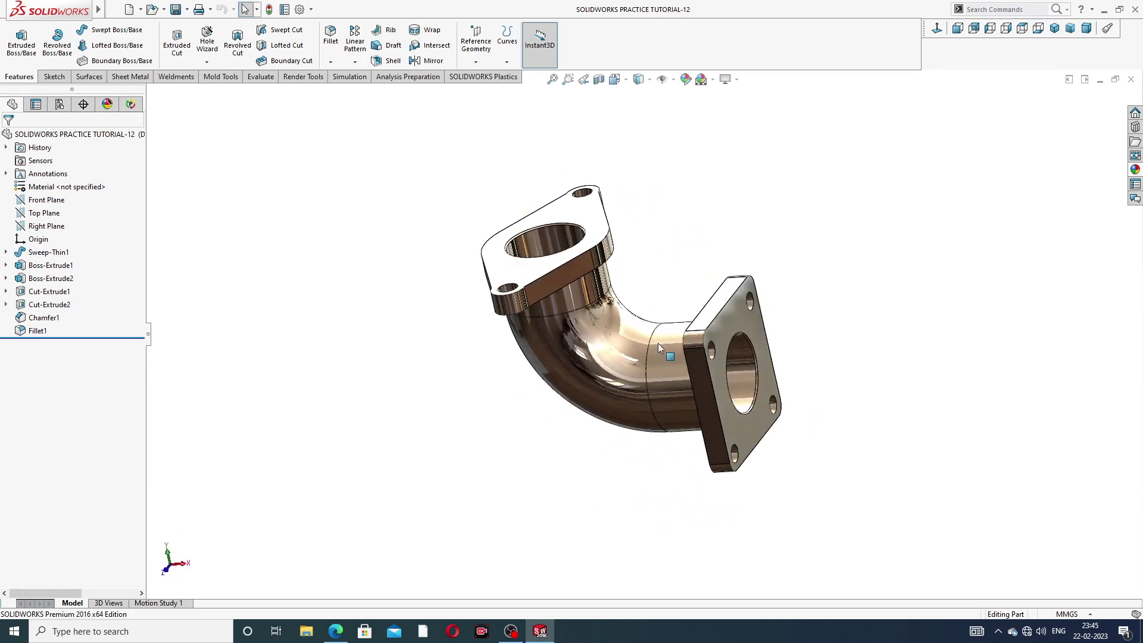
{"action": "mouse_move", "coordinate": [651, 256]}
{"action": "middle_mouse_down"}
{"action": "mouse_move", "coordinate": [695, 278]}
{"action": "mouse_move", "coordinate": [659, 299]}
{"action": "mouse_move", "coordinate": [791, 181]}
{"action": "middle_mouse_up"}
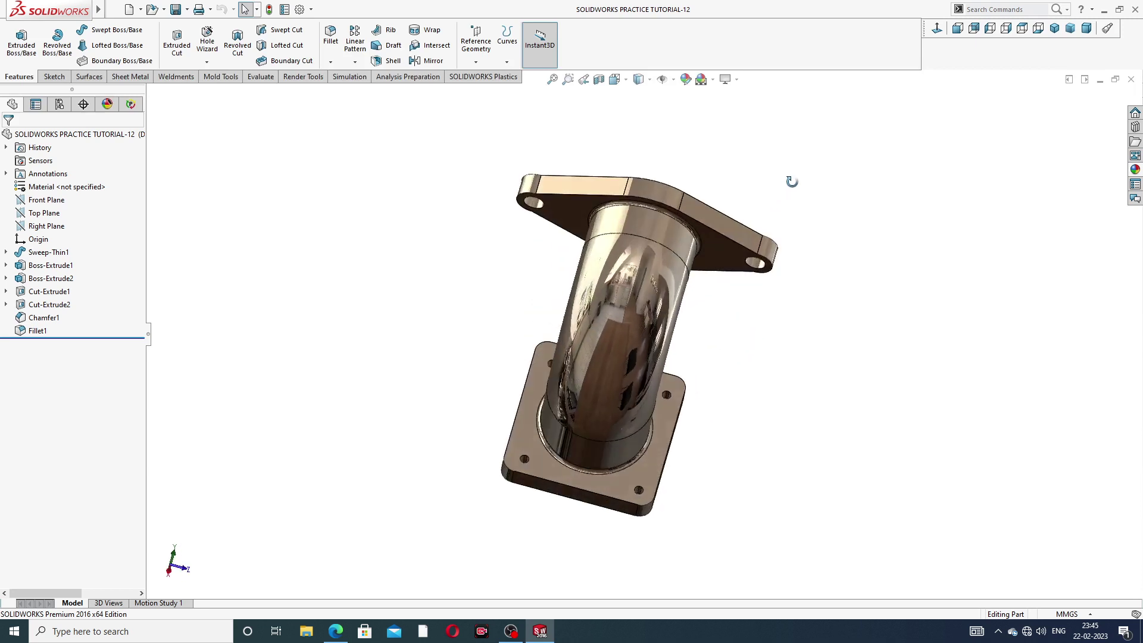
{"action": "mouse_move", "coordinate": [577, 365]}
{"action": "middle_mouse_down"}
{"action": "mouse_move", "coordinate": [679, 191]}
{"action": "mouse_move", "coordinate": [738, 248]}
{"action": "middle_mouse_up"}
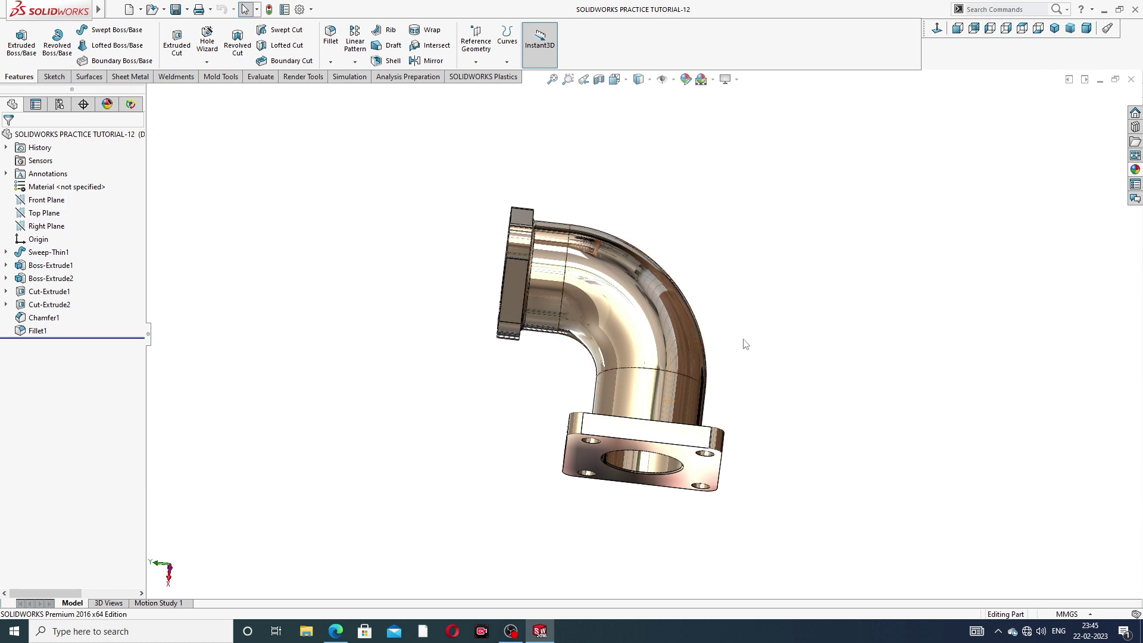
{"action": "mouse_move", "coordinate": [740, 254]}
{"action": "middle_mouse_down"}
{"action": "mouse_move", "coordinate": [712, 154]}
{"action": "mouse_move", "coordinate": [811, 194]}
{"action": "mouse_move", "coordinate": [798, 209]}
{"action": "mouse_move", "coordinate": [648, 186]}
{"action": "middle_mouse_up"}
{"action": "scroll", "coordinate": [641, 280], "scroll_direction": "down", "scroll_amount": 2}
{"action": "mouse_move", "coordinate": [634, 331]}
{"action": "middle_mouse_down"}
{"action": "mouse_move", "coordinate": [732, 227]}
{"action": "mouse_move", "coordinate": [779, 268]}
{"action": "middle_mouse_up"}
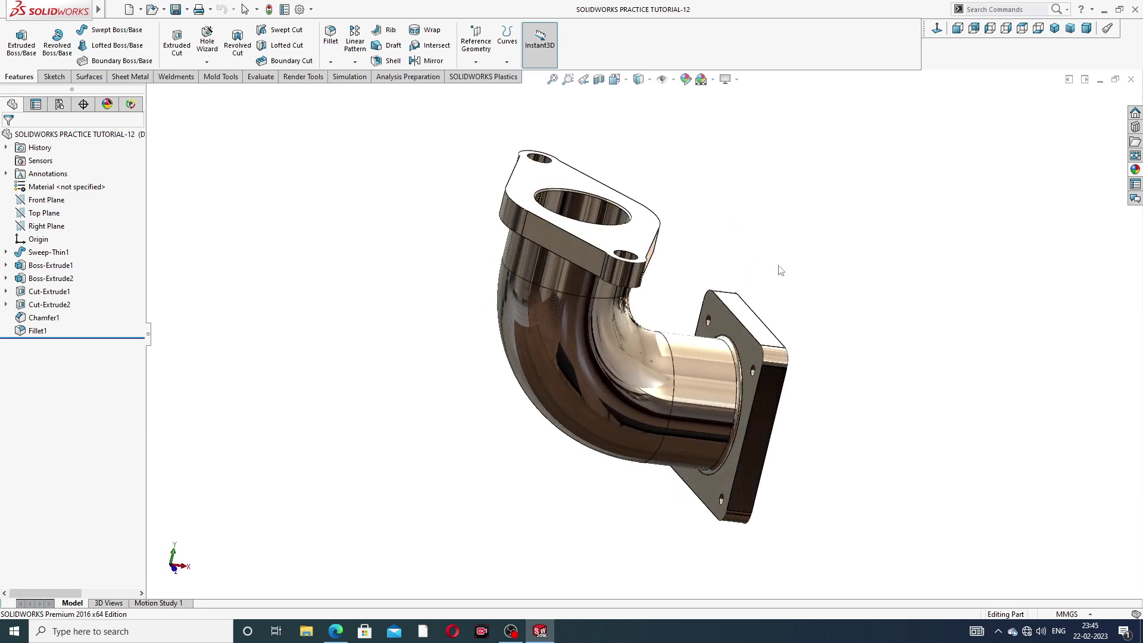
- Snap the elbow to isometric view, then orbit and zoom for a final look
{"action": "left_click", "coordinate": [1054, 28]}
{"action": "scroll", "coordinate": [714, 283], "scroll_direction": "down", "scroll_amount": 2}
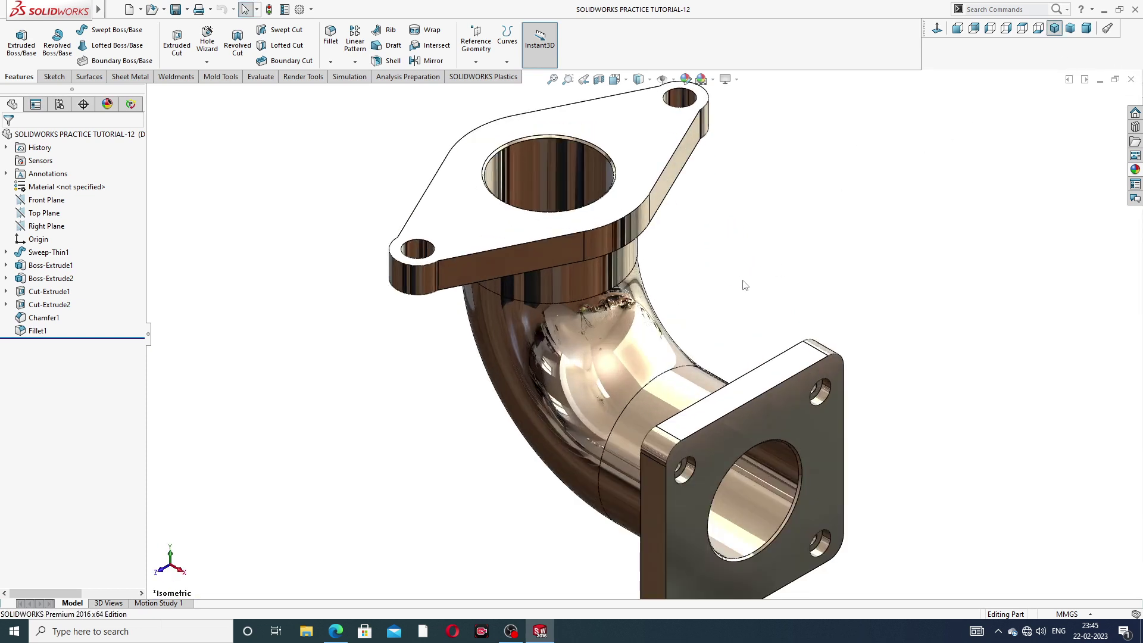
{"action": "scroll", "coordinate": [746, 283], "scroll_direction": "up", "scroll_amount": 3}
{"action": "mouse_move", "coordinate": [722, 257]}
{"action": "middle_mouse_down"}
{"action": "mouse_move", "coordinate": [745, 243]}
{"action": "mouse_move", "coordinate": [697, 235]}
{"action": "middle_mouse_up"}
{"action": "mouse_move", "coordinate": [693, 284]}
{"action": "middle_mouse_down"}
{"action": "mouse_move", "coordinate": [743, 270]}
{"action": "mouse_move", "coordinate": [743, 285]}
{"action": "middle_mouse_up"}
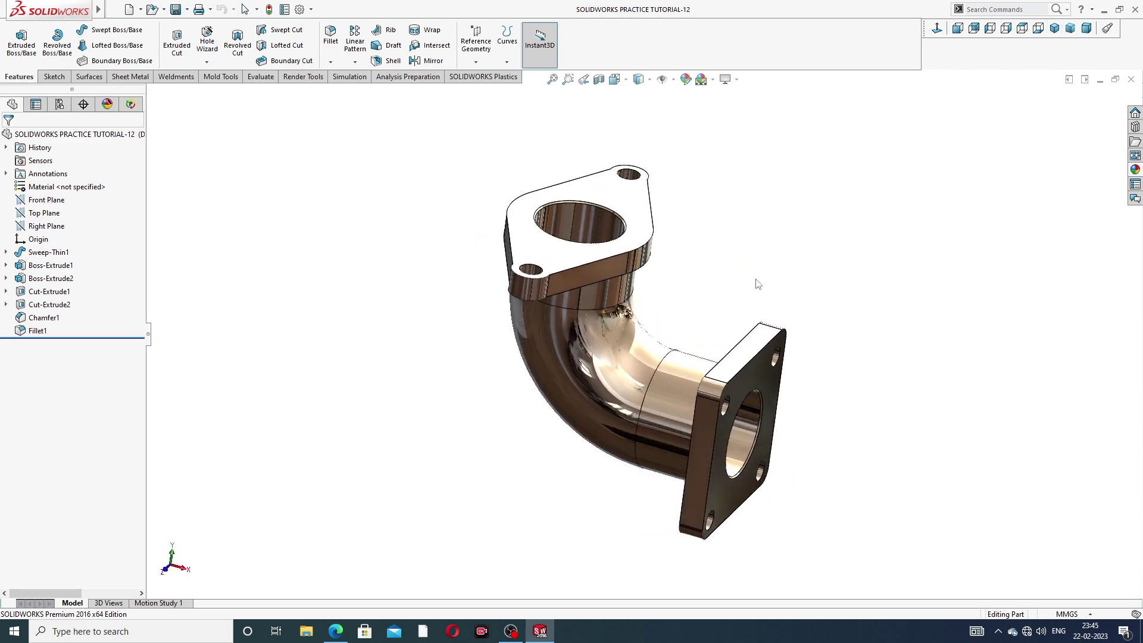
{"action": "scroll", "coordinate": [743, 292], "scroll_direction": "down", "scroll_amount": 2}
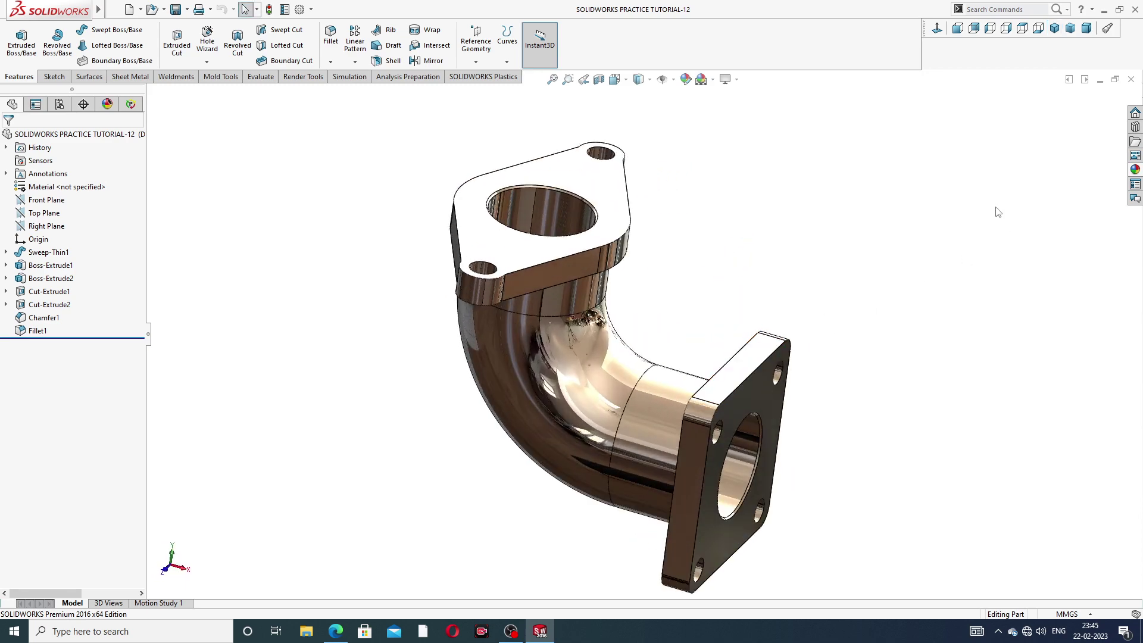
- Close the finished elbow and create a new blank part, Part2, after checking the reference PDF
{"action": "left_click", "coordinate": [1132, 79]}
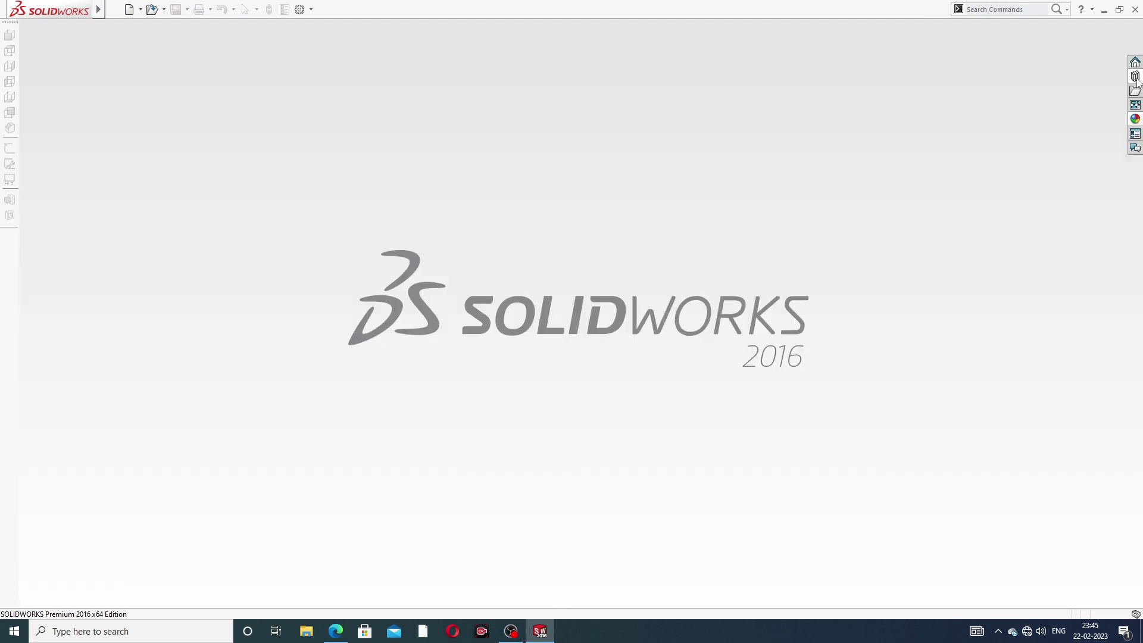
{"action": "left_click", "coordinate": [129, 10]}
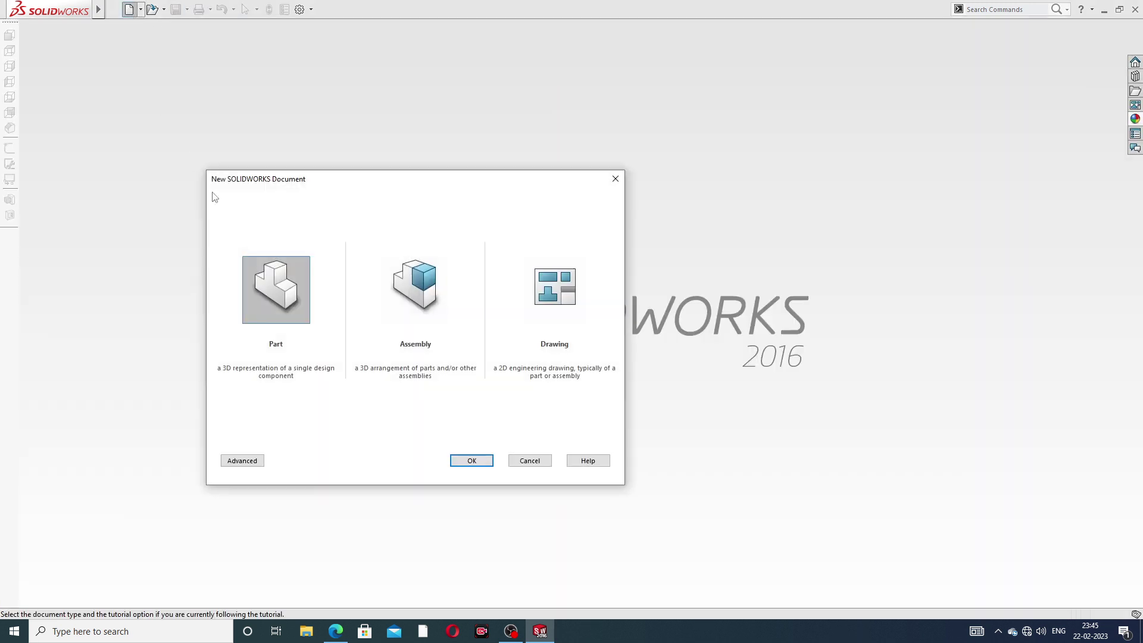
{"action": "left_click", "coordinate": [470, 460]}
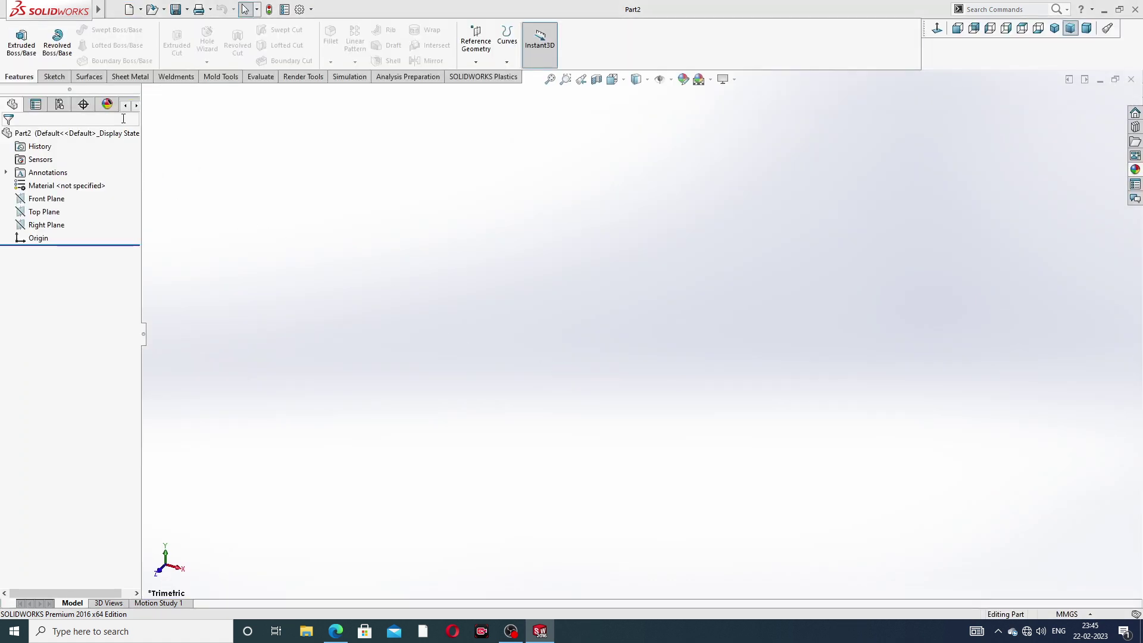
{"action": "left_click", "coordinate": [337, 635]}
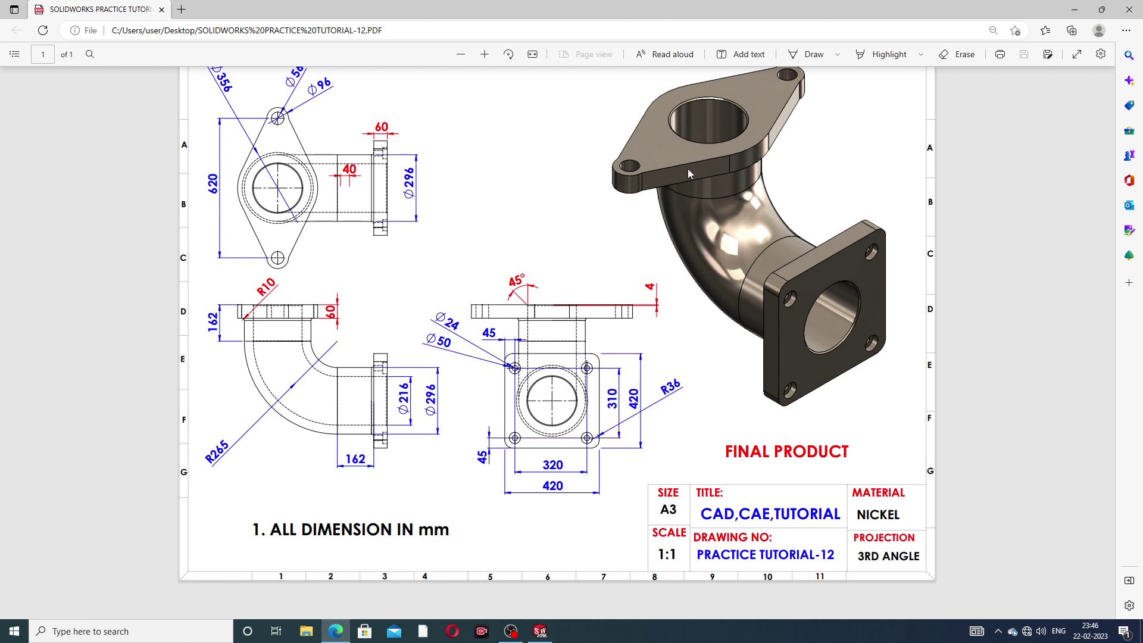
{"action": "mouse_move", "coordinate": [334, 631]}
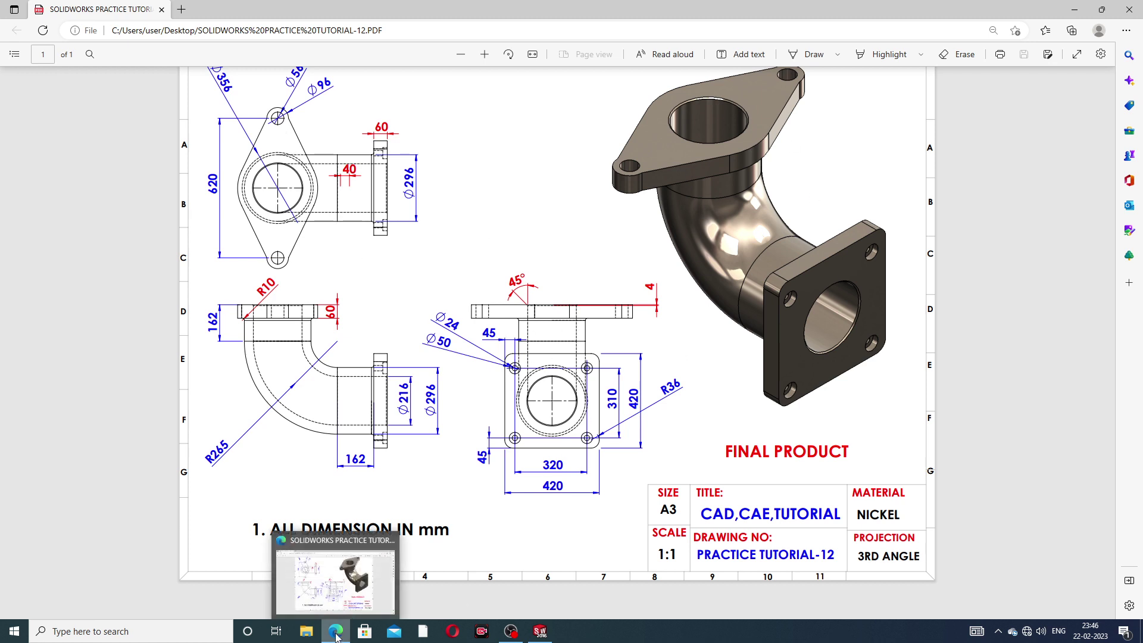
{"action": "left_click", "coordinate": [541, 631]}
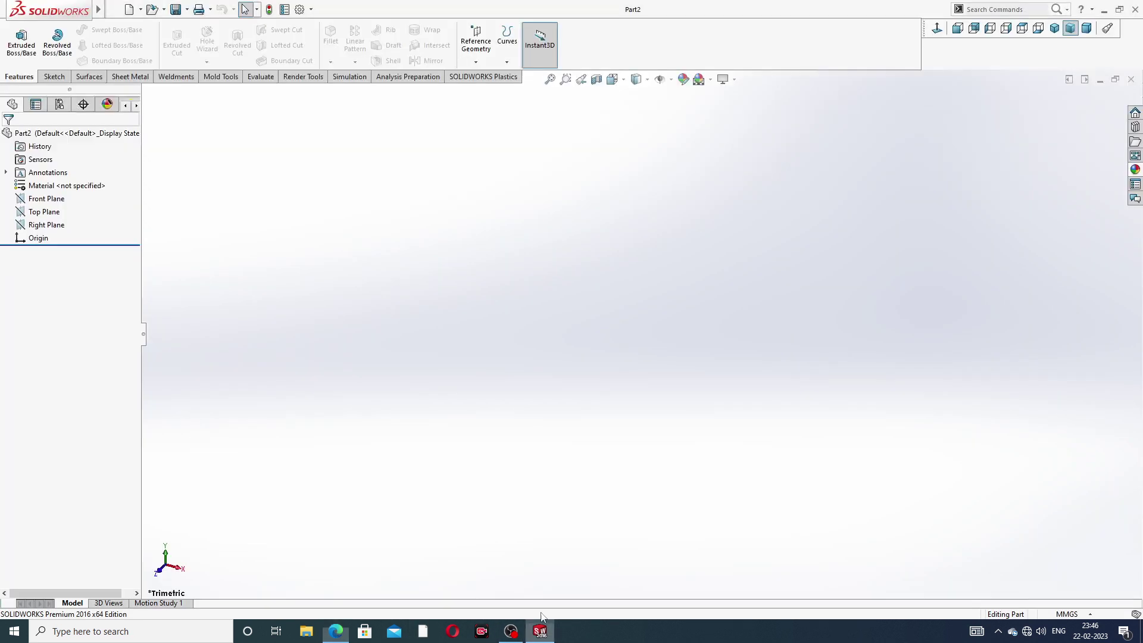
- On the Front Plane, sketch a horizontal line from the origin, an arc, and a vertical line
{"action": "left_click", "coordinate": [47, 198]}
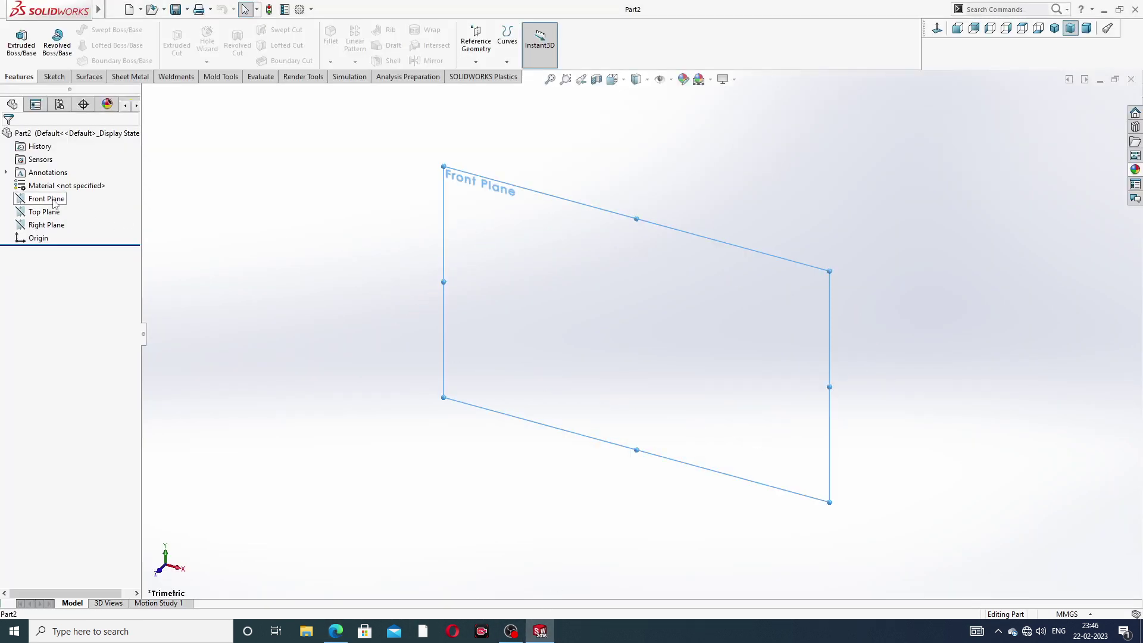
{"action": "left_click", "coordinate": [77, 185]}
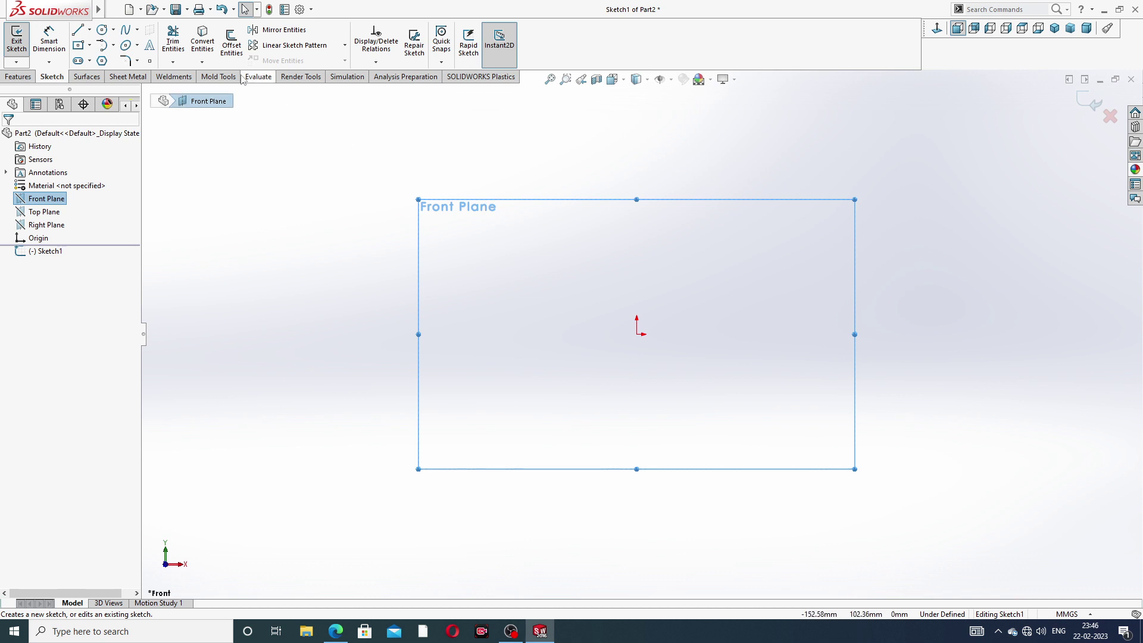
{"action": "left_click", "coordinate": [77, 29]}
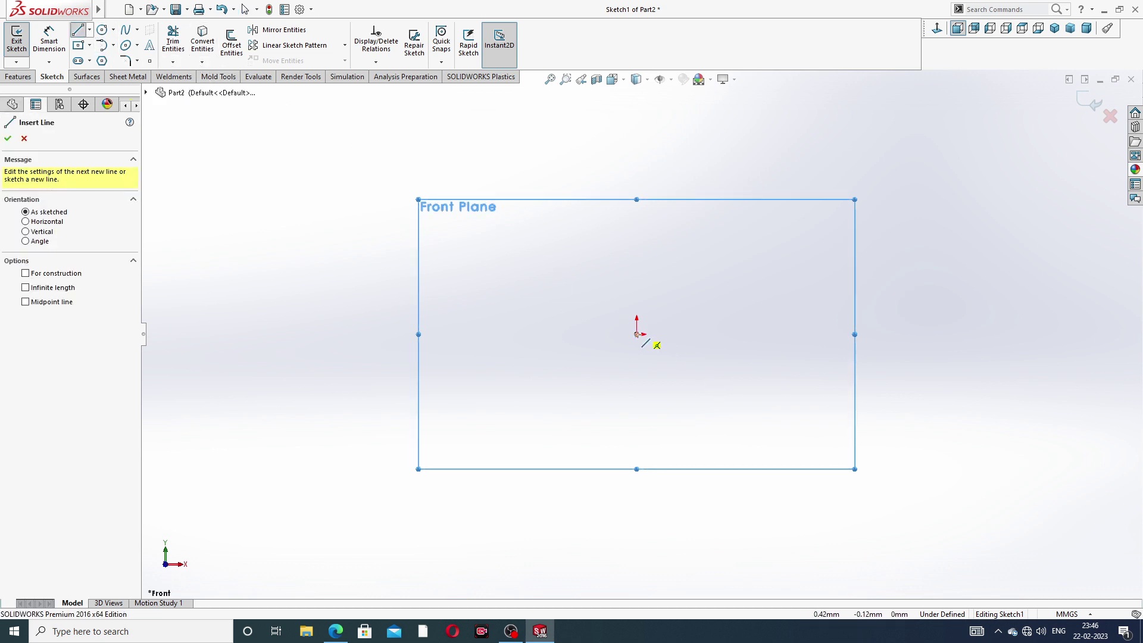
{"action": "left_click", "coordinate": [637, 334]}
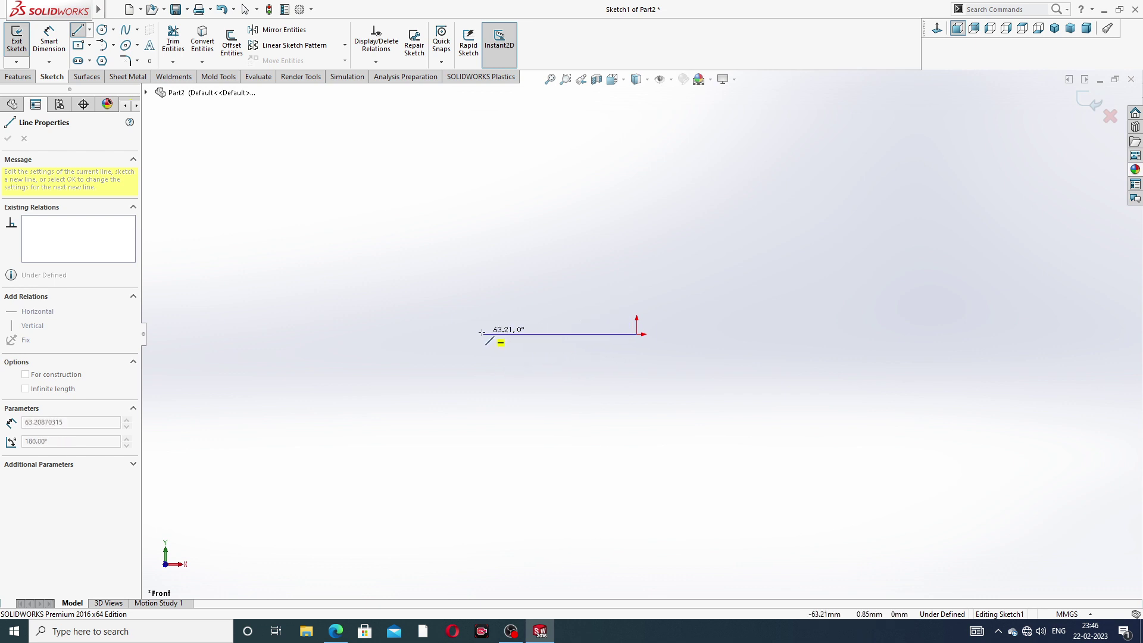
{"action": "left_click", "coordinate": [513, 335]}
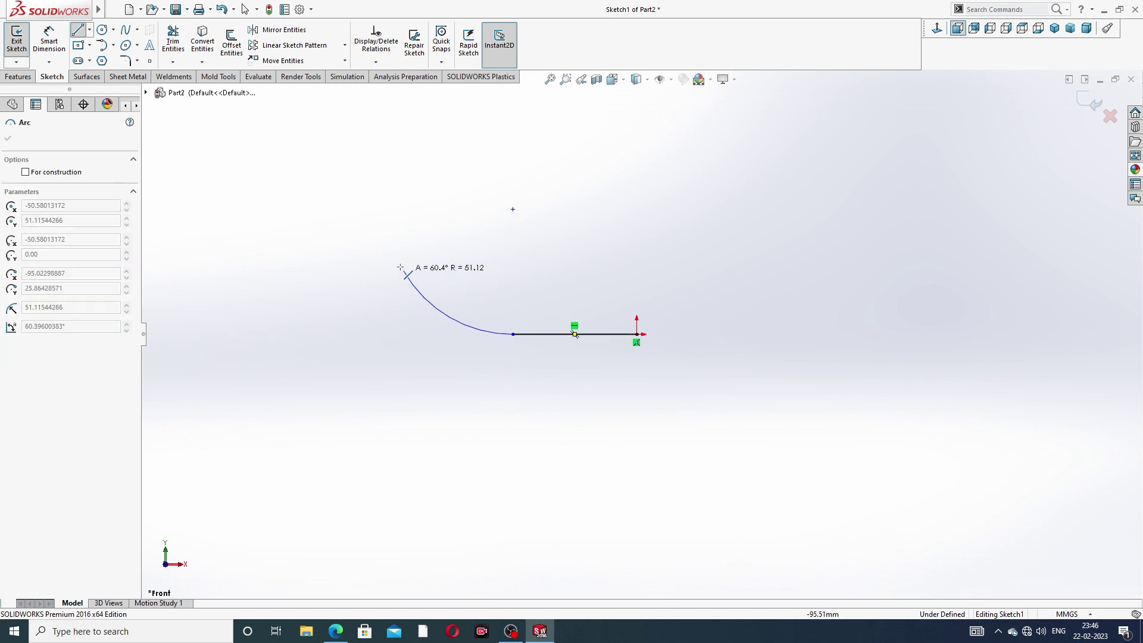
{"action": "left_click", "coordinate": [389, 193]}
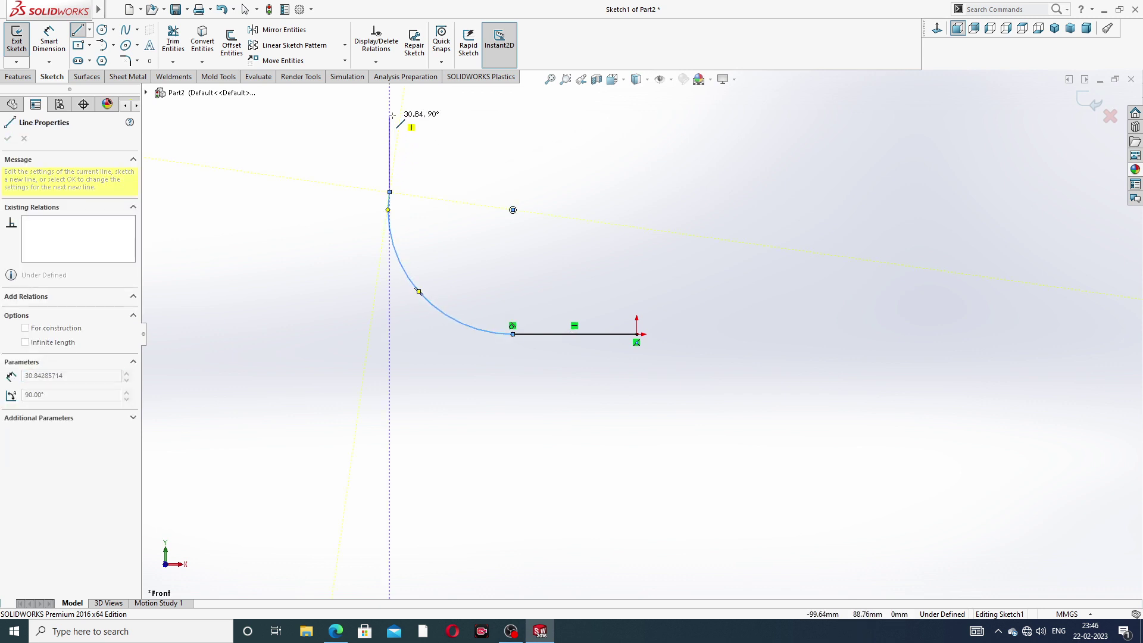
{"action": "left_click", "coordinate": [391, 103]}
{"action": "right_click", "coordinate": [479, 128]}
{"action": "left_click", "coordinate": [500, 142]}
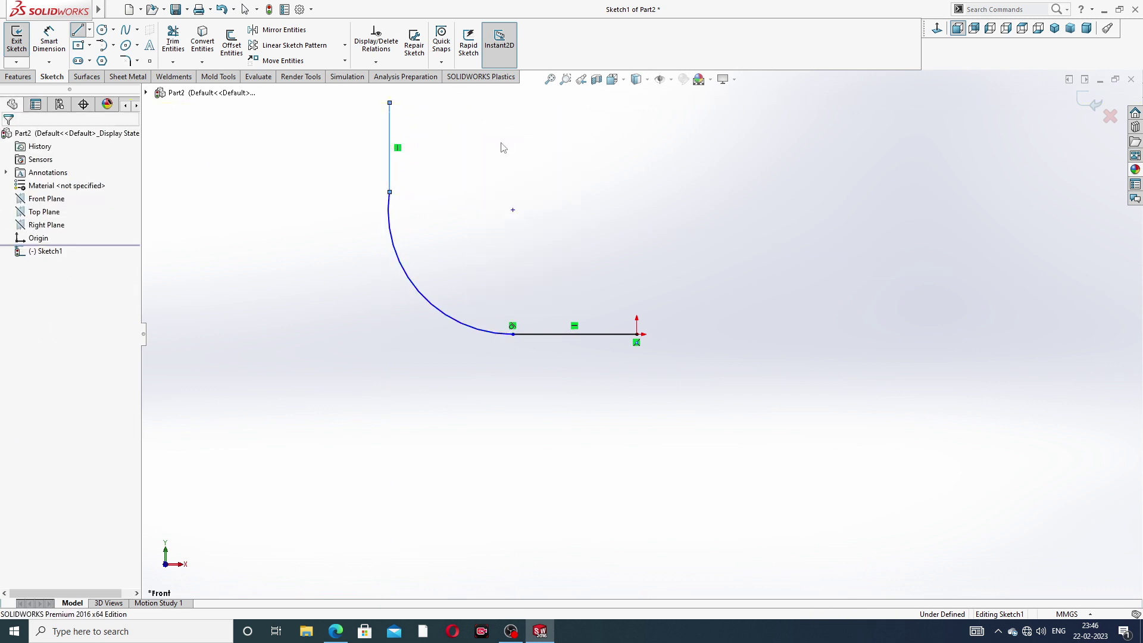
{"action": "scroll", "coordinate": [466, 162], "scroll_direction": "down", "scroll_amount": 2}
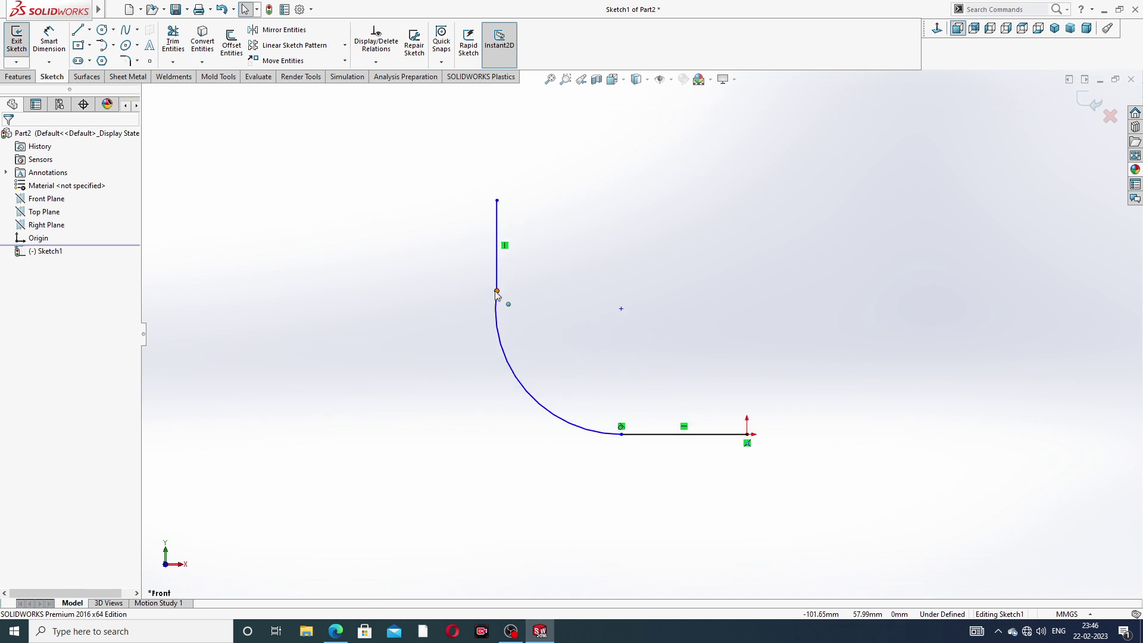
- Make both straight lines tangent to the arc and equal in length
{"action": "left_click", "coordinate": [497, 291]}
{"action": "left_click", "coordinate": [529, 240]}
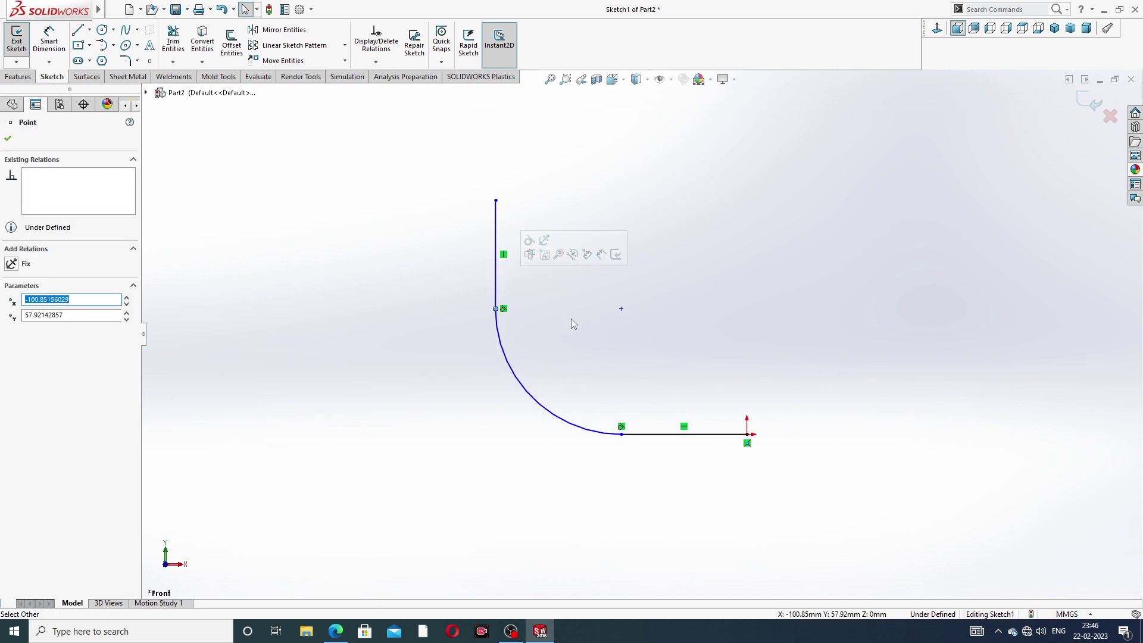
{"action": "left_click", "coordinate": [622, 434]}
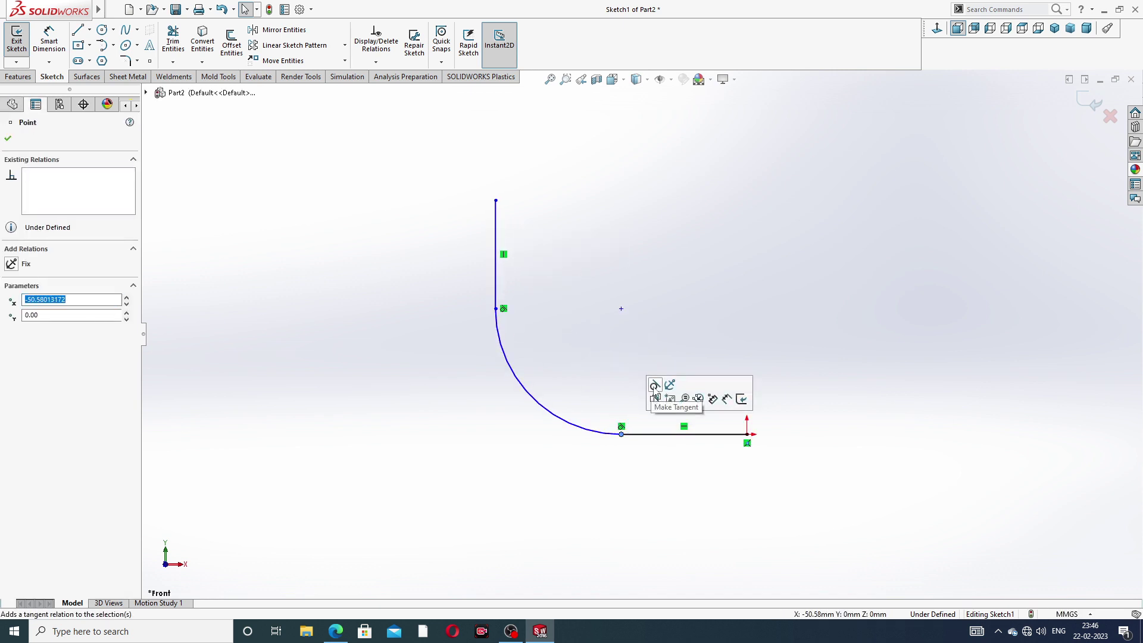
{"action": "left_click", "coordinate": [661, 269]}
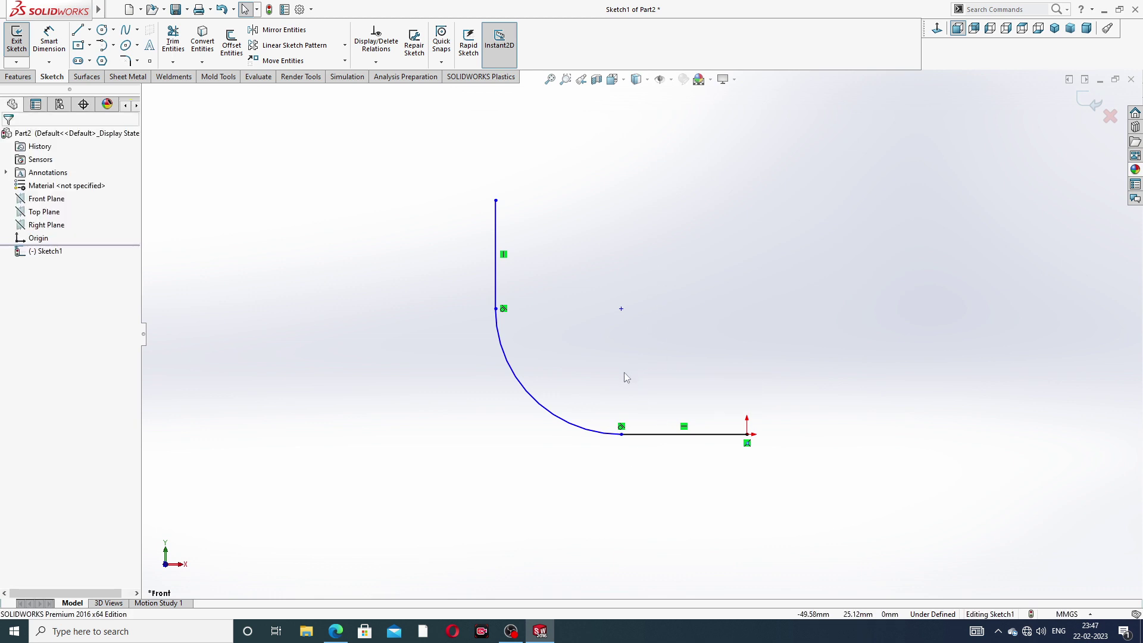
{"action": "scroll", "coordinate": [640, 398], "scroll_direction": "up", "scroll_amount": 2}
{"action": "left_click", "coordinate": [670, 392]}
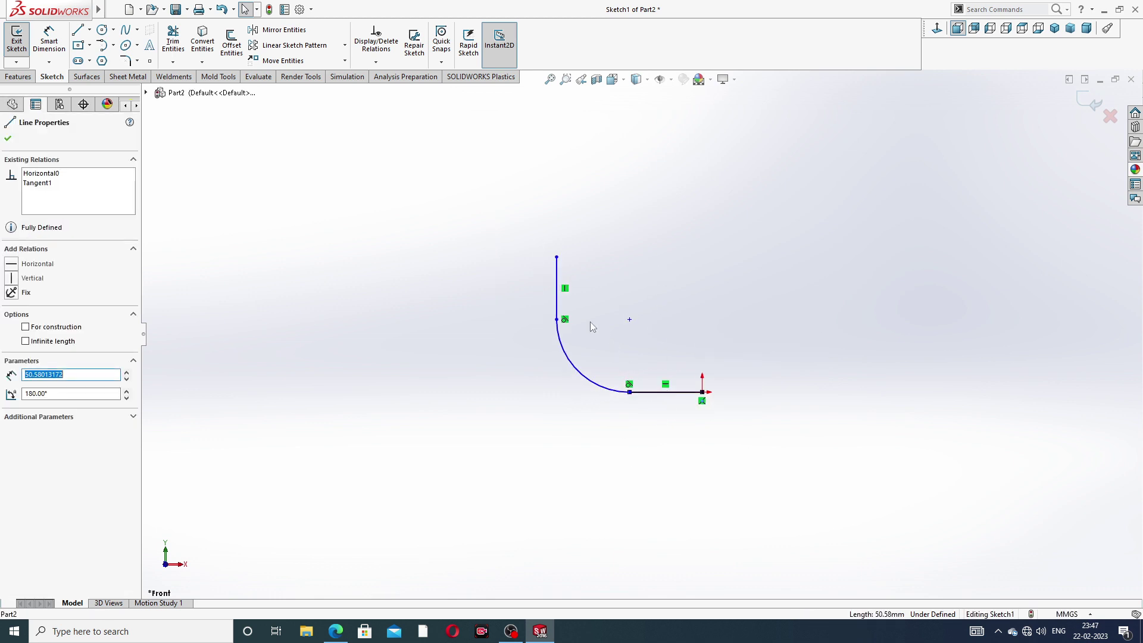
{"action": "left_click", "coordinate": [557, 282], "text": "ctrl"}
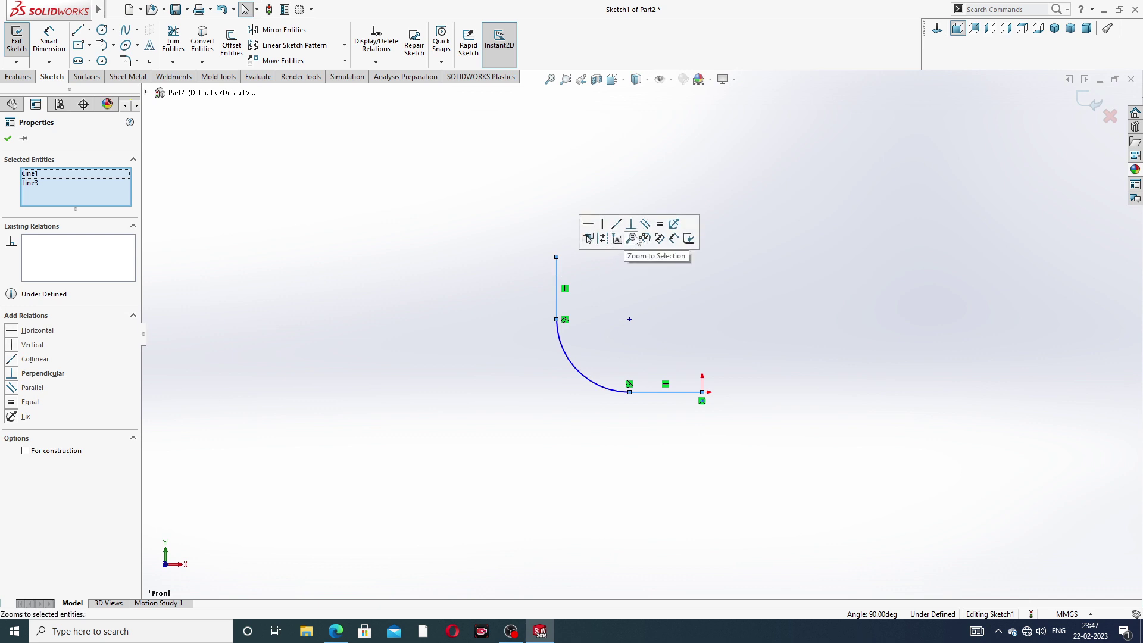
{"action": "left_click", "coordinate": [659, 224]}
{"action": "left_click", "coordinate": [689, 312]}
{"action": "scroll", "coordinate": [604, 338], "scroll_direction": "down", "scroll_amount": 2}
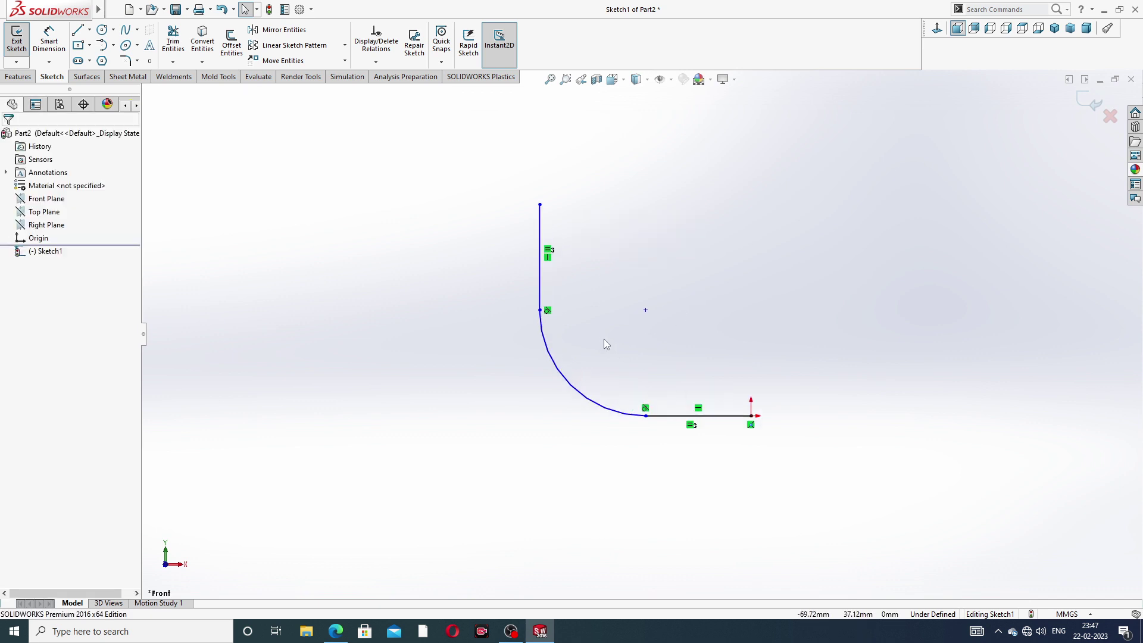
{"action": "scroll", "coordinate": [641, 326], "scroll_direction": "down", "scroll_amount": 1}
{"action": "left_click", "coordinate": [49, 39]}
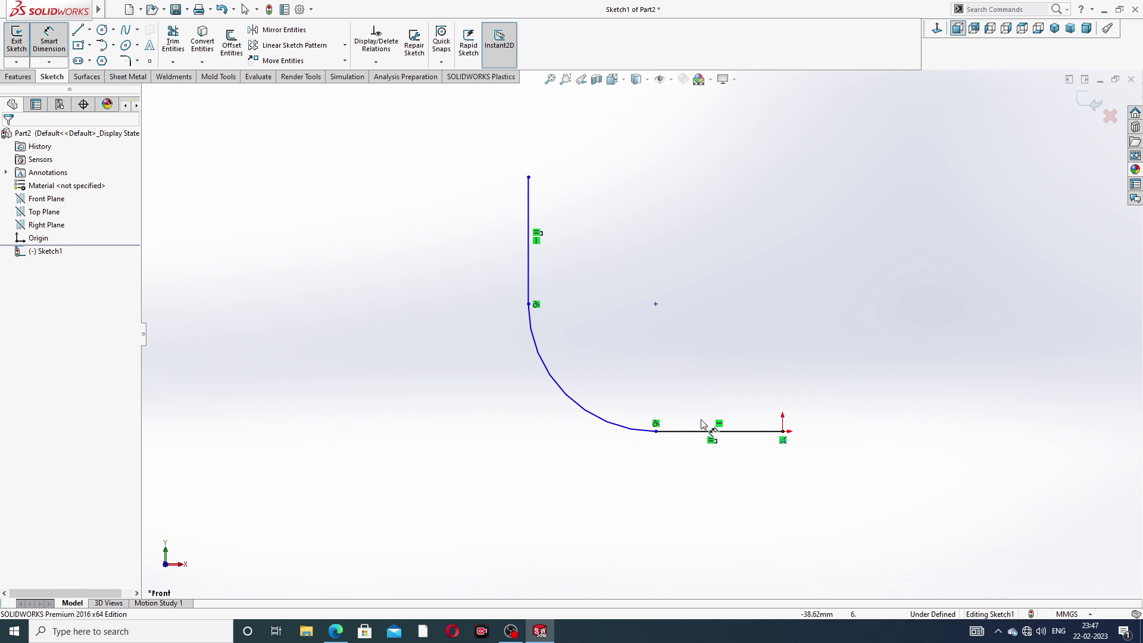
- Dimension the bottom horizontal line to 162
{"action": "left_click", "coordinate": [735, 432]}
{"action": "left_click", "coordinate": [726, 472]}
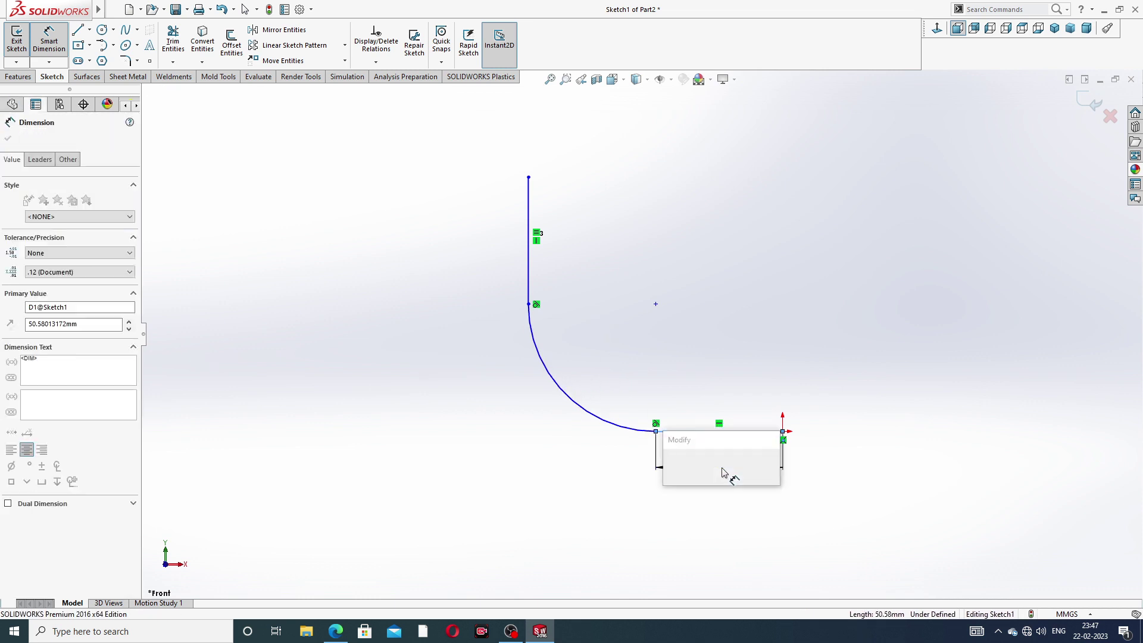
{"action": "type", "text": "16"}
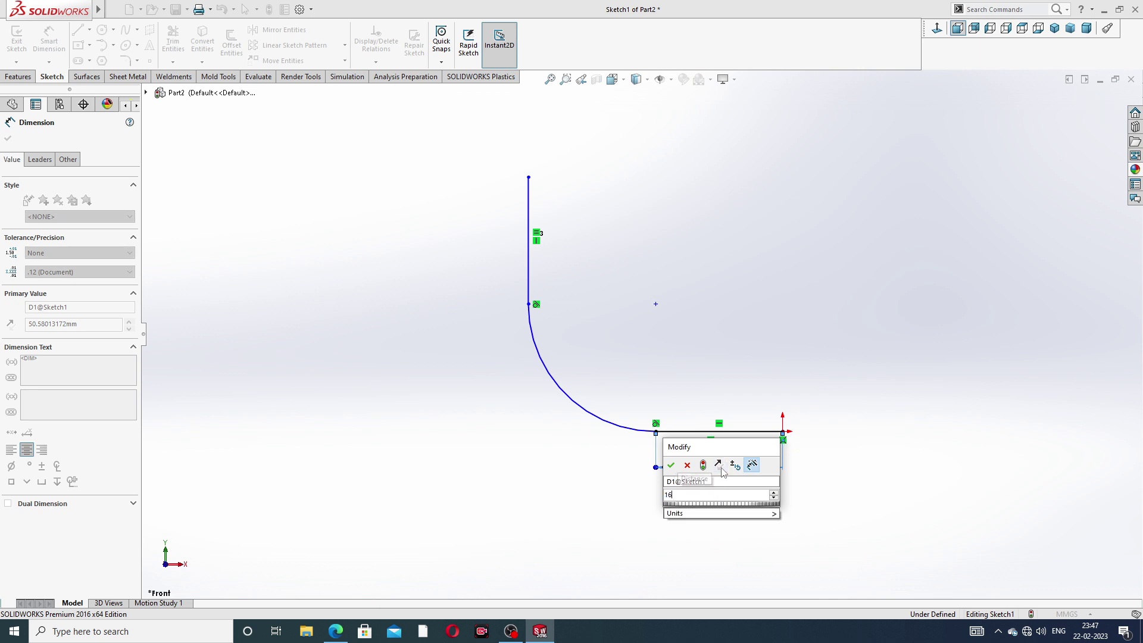
{"action": "type", "text": "2"}
{"action": "key", "text": "Return"}
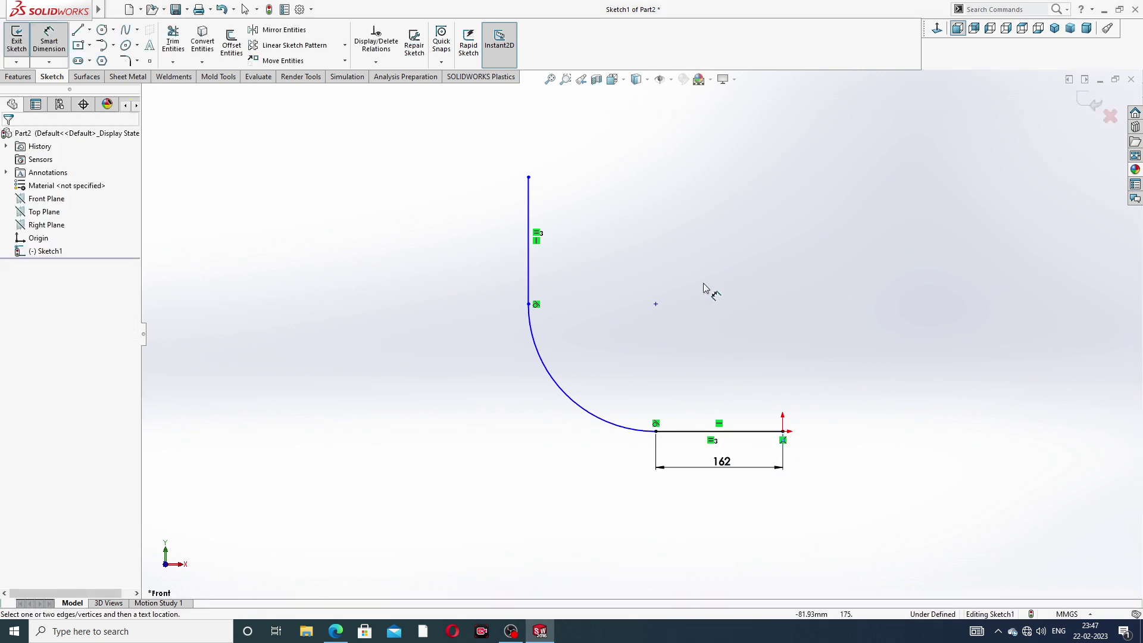
{"action": "left_click", "coordinate": [528, 217]}
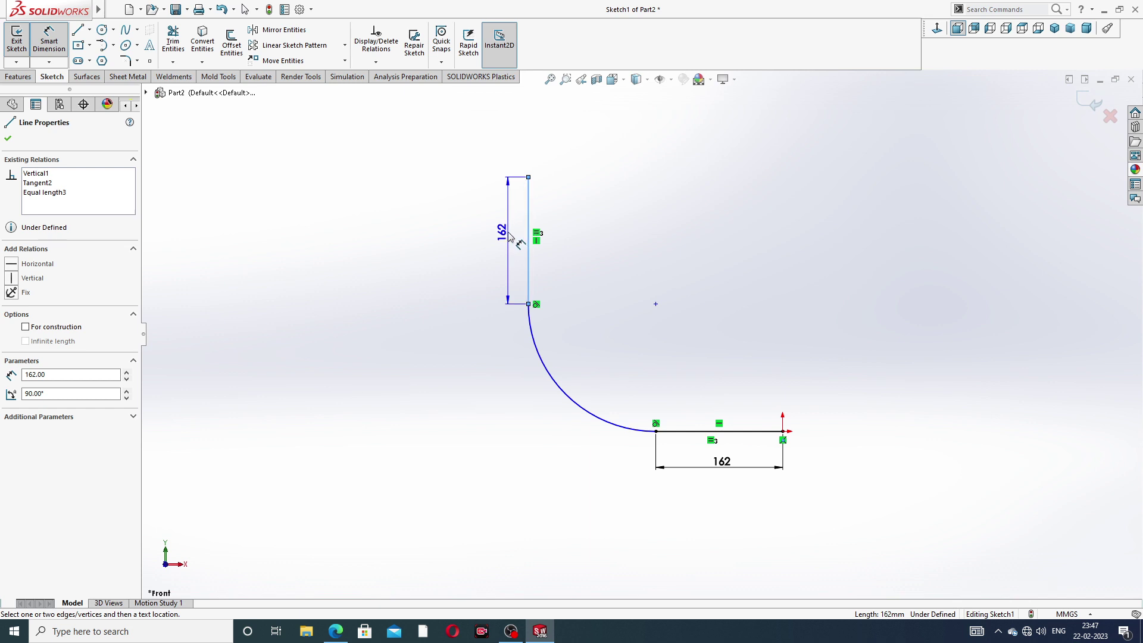
{"action": "key", "text": "Escape"}
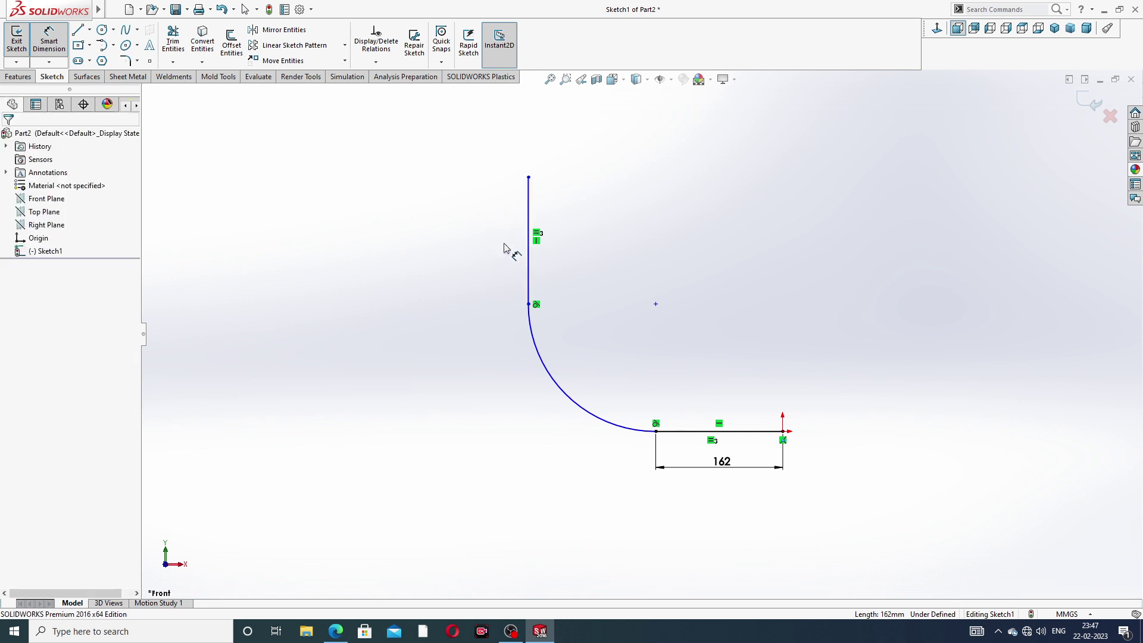
- Dimension the arc radius to R265
{"action": "left_click", "coordinate": [575, 405]}
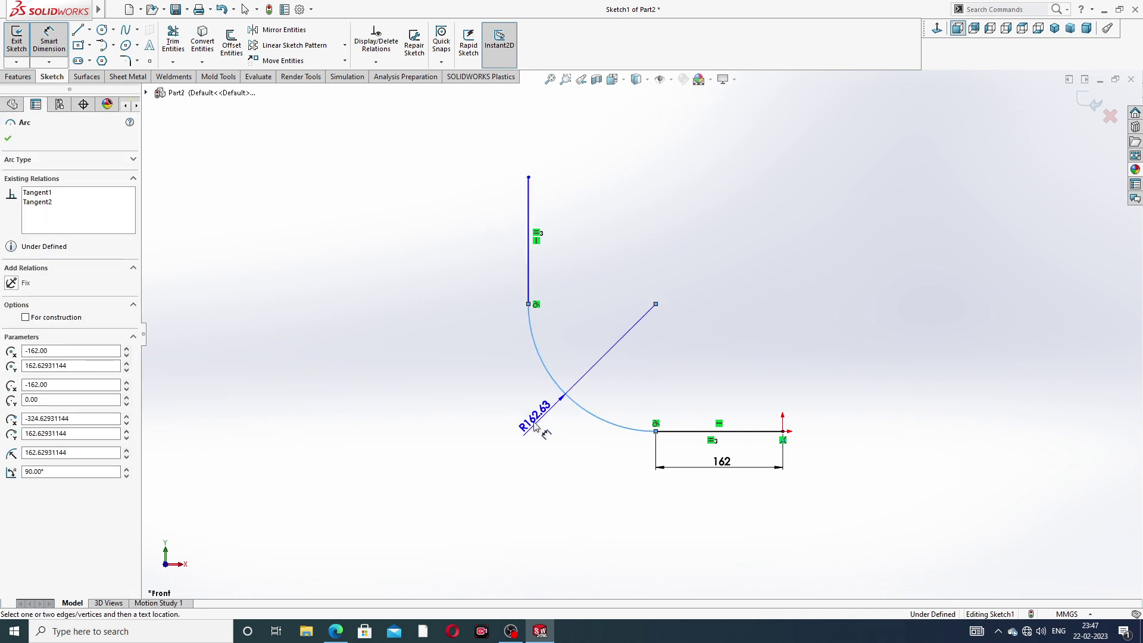
{"action": "left_click", "coordinate": [527, 426]}
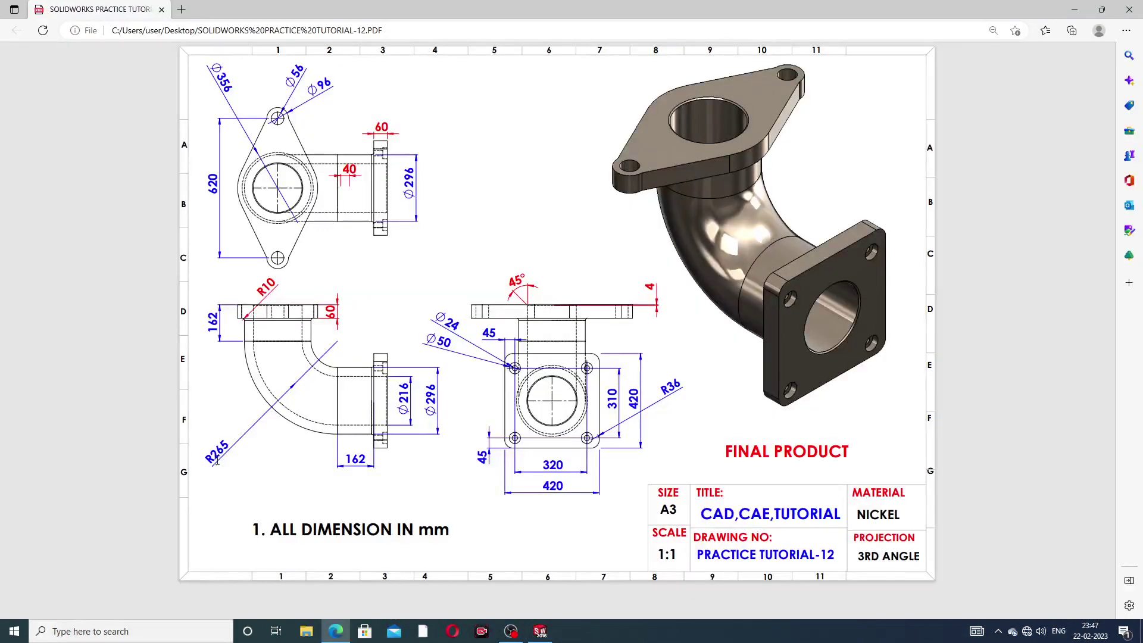
{"action": "left_click", "coordinate": [346, 635]}
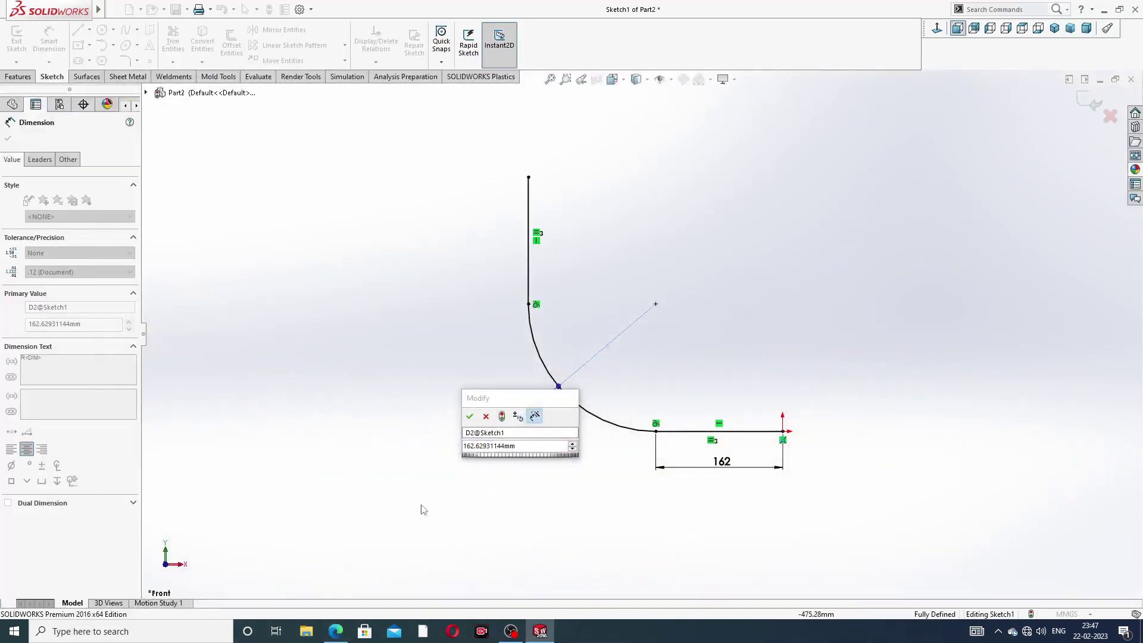
{"action": "left_click", "coordinate": [420, 465]}
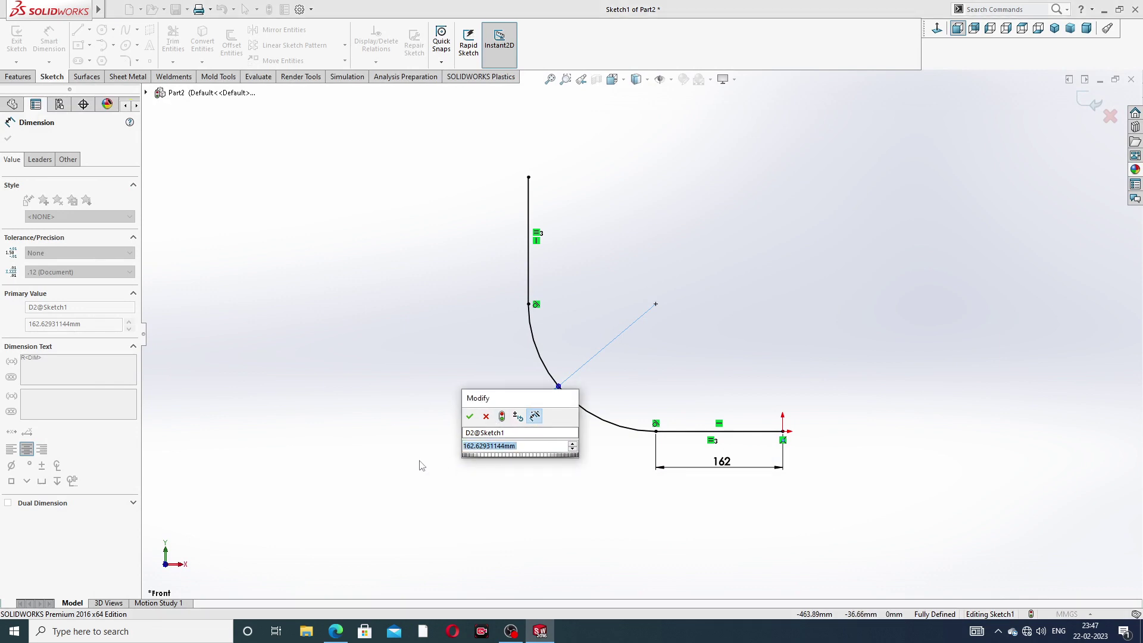
{"action": "type", "text": "265"}
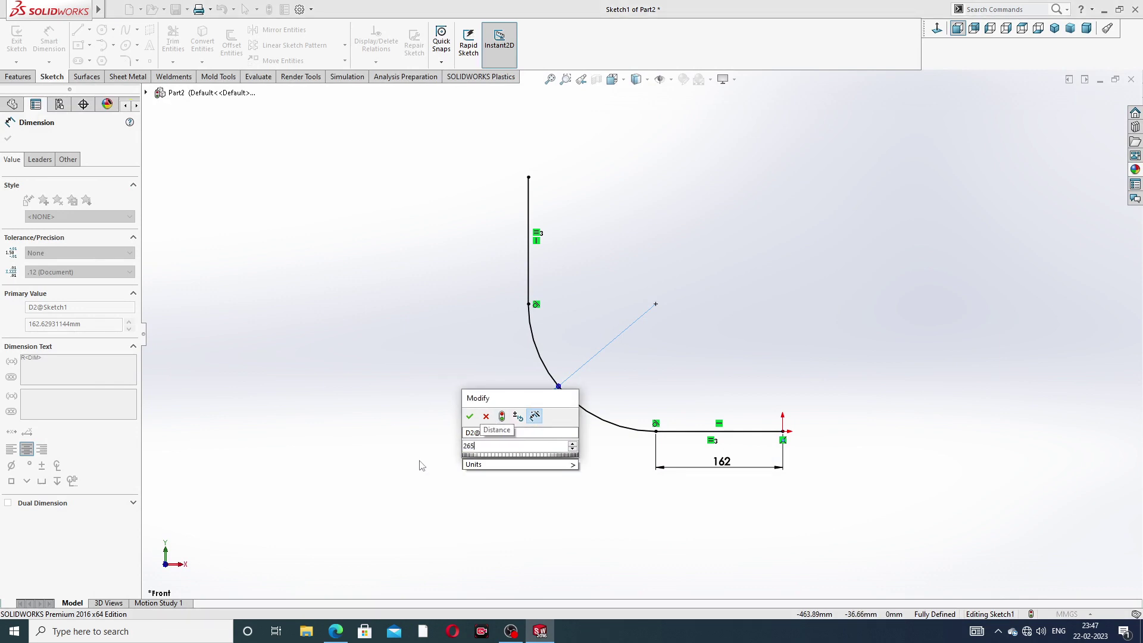
{"action": "key", "text": "Return"}
{"action": "left_click", "coordinate": [779, 209]}
{"action": "scroll", "coordinate": [771, 211], "scroll_direction": "up", "scroll_amount": 3}
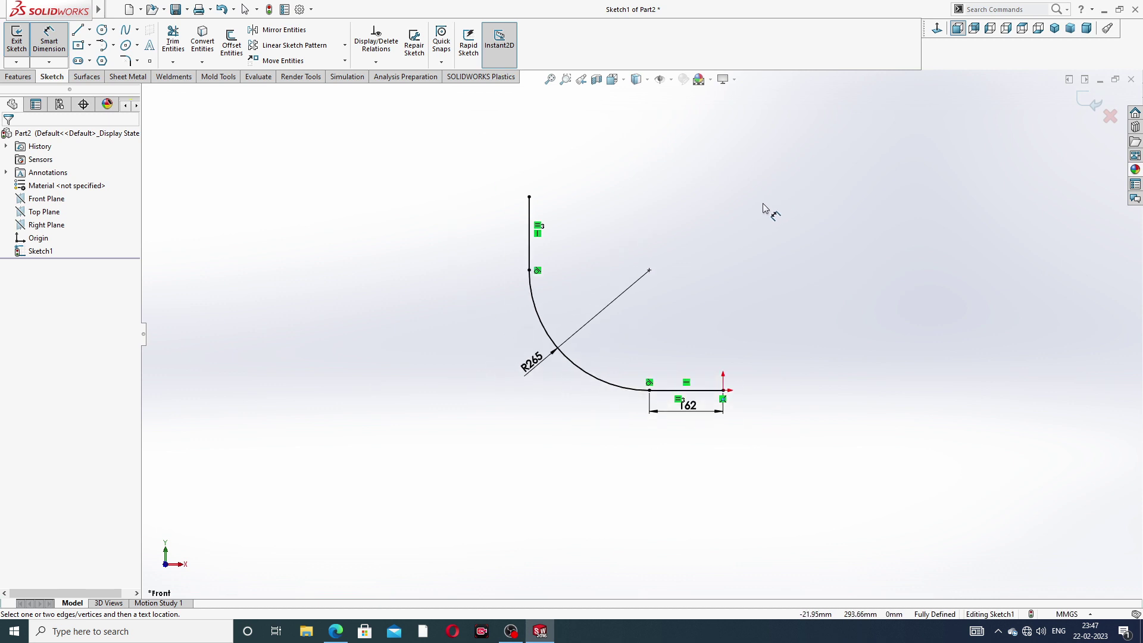
- Return to the front view and exit the fully defined path sketch
{"action": "mouse_move", "coordinate": [678, 209]}
{"action": "middle_mouse_down"}
{"action": "mouse_move", "coordinate": [689, 262]}
{"action": "mouse_move", "coordinate": [648, 230]}
{"action": "mouse_move", "coordinate": [717, 232]}
{"action": "mouse_move", "coordinate": [689, 210]}
{"action": "middle_mouse_up"}
{"action": "key", "text": "ctrl+8"}
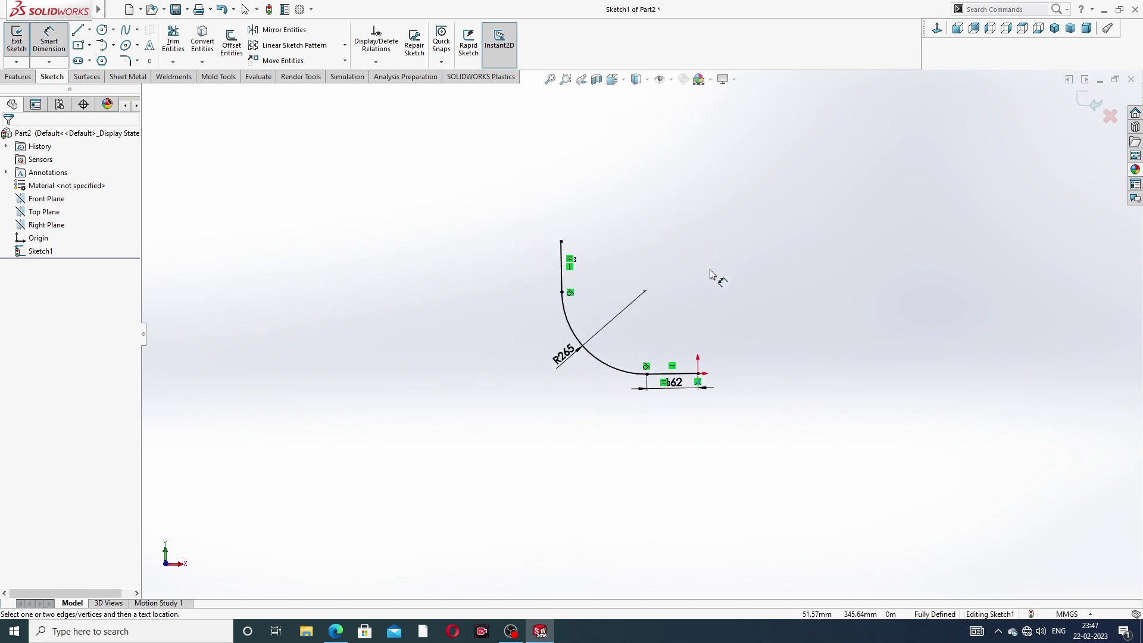
{"action": "right_click", "coordinate": [834, 238]}
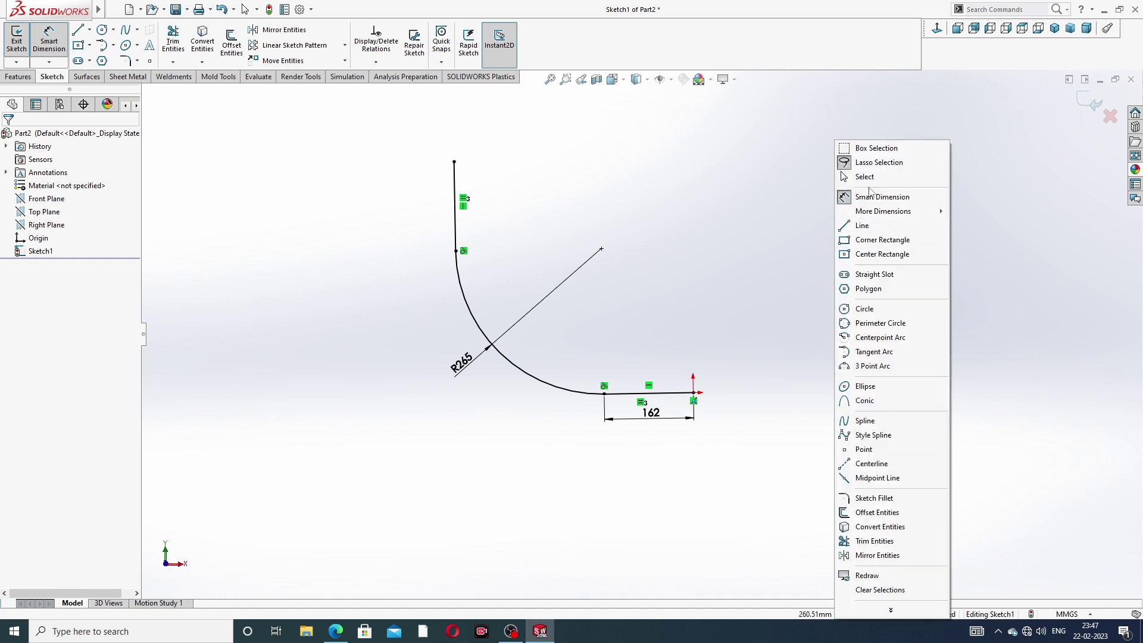
{"action": "left_click", "coordinate": [869, 178]}
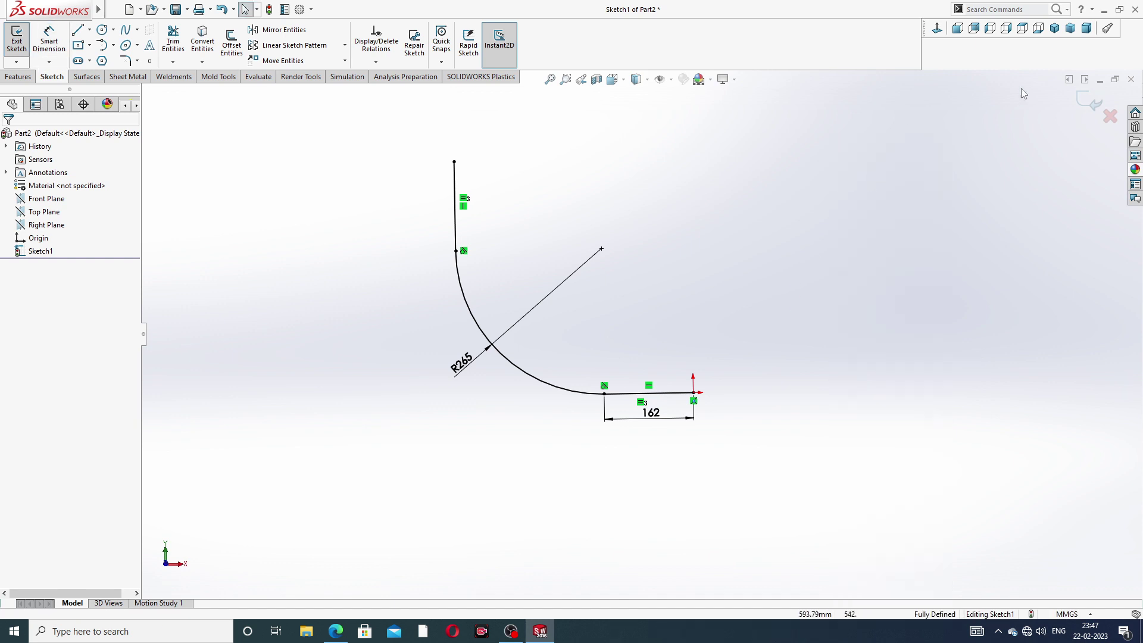
{"action": "left_click", "coordinate": [1092, 102]}
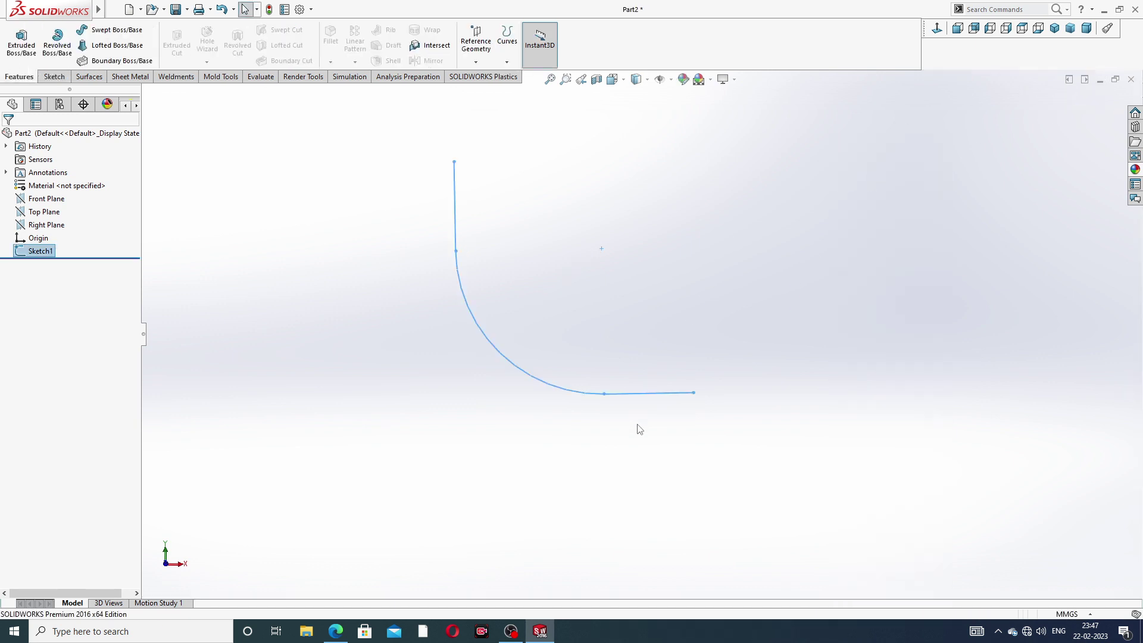
{"action": "left_click", "coordinate": [336, 632]}
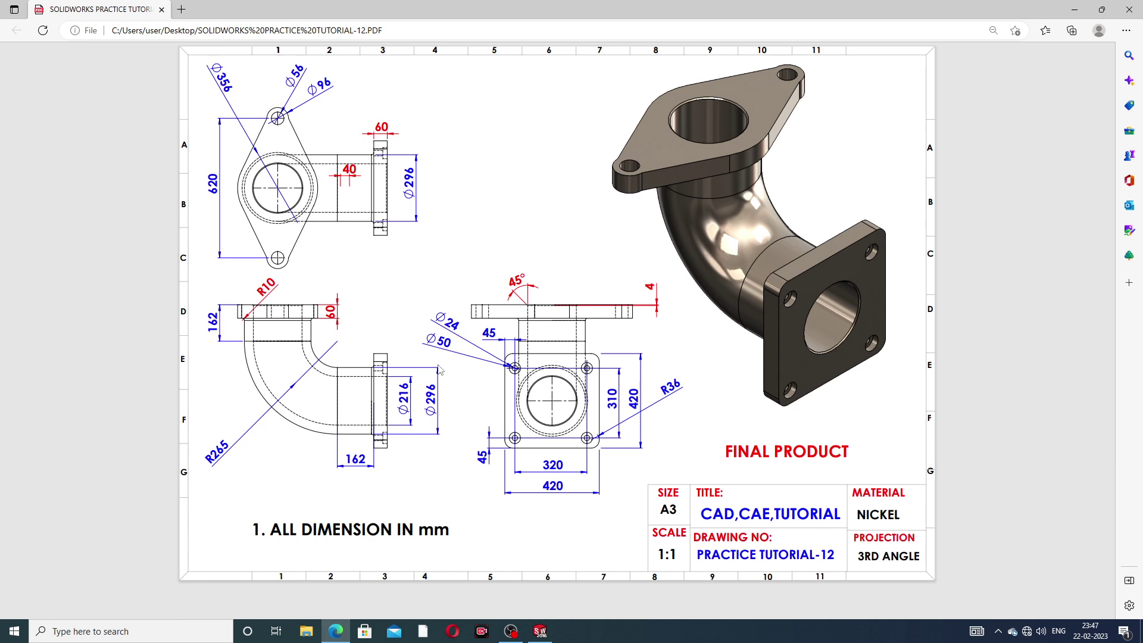
{"action": "left_click", "coordinate": [343, 625]}
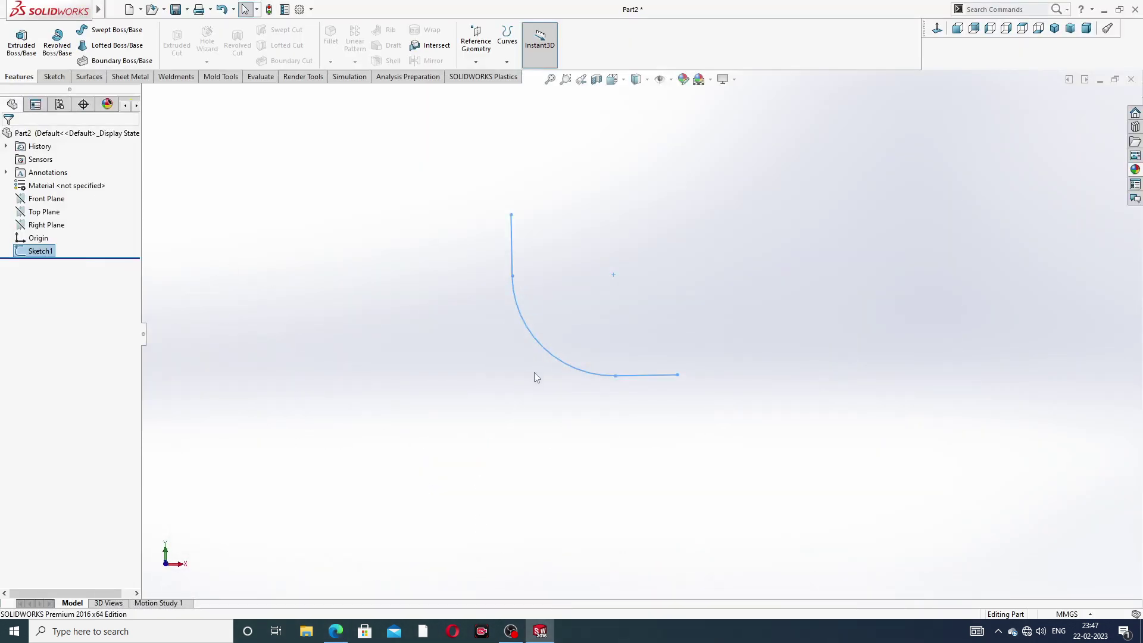
- Start a new sketch on the Right Plane, viewed normal to it
{"action": "mouse_move", "coordinate": [534, 373]}
{"action": "middle_mouse_down"}
{"action": "mouse_move", "coordinate": [492, 370]}
{"action": "mouse_move", "coordinate": [470, 403]}
{"action": "mouse_move", "coordinate": [422, 408]}
{"action": "middle_mouse_up"}
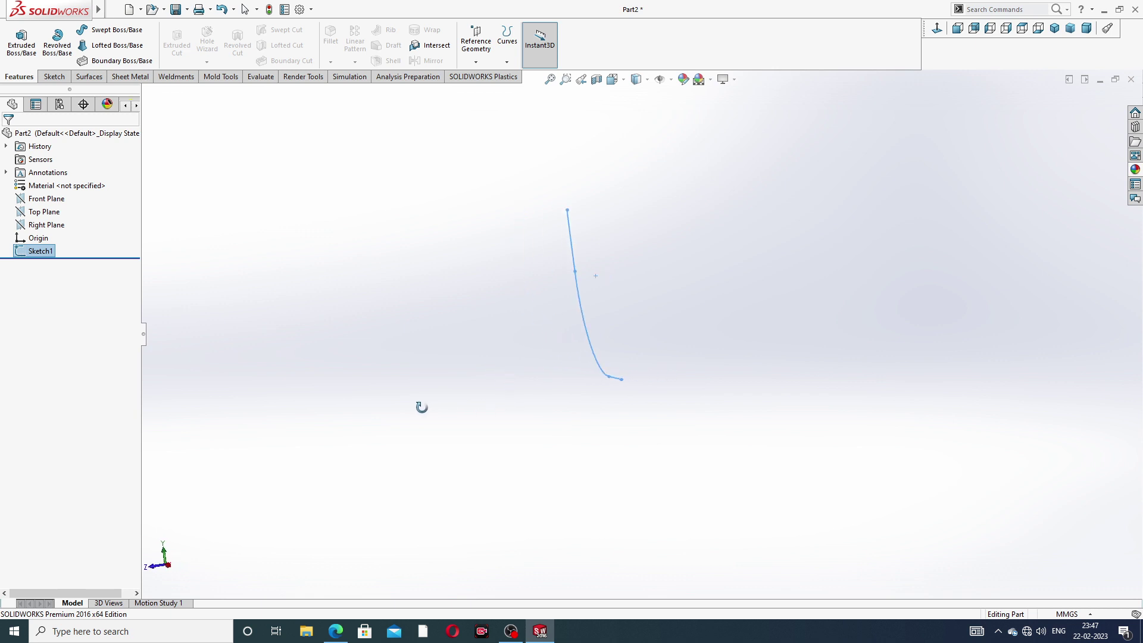
{"action": "key", "text": "Escape"}
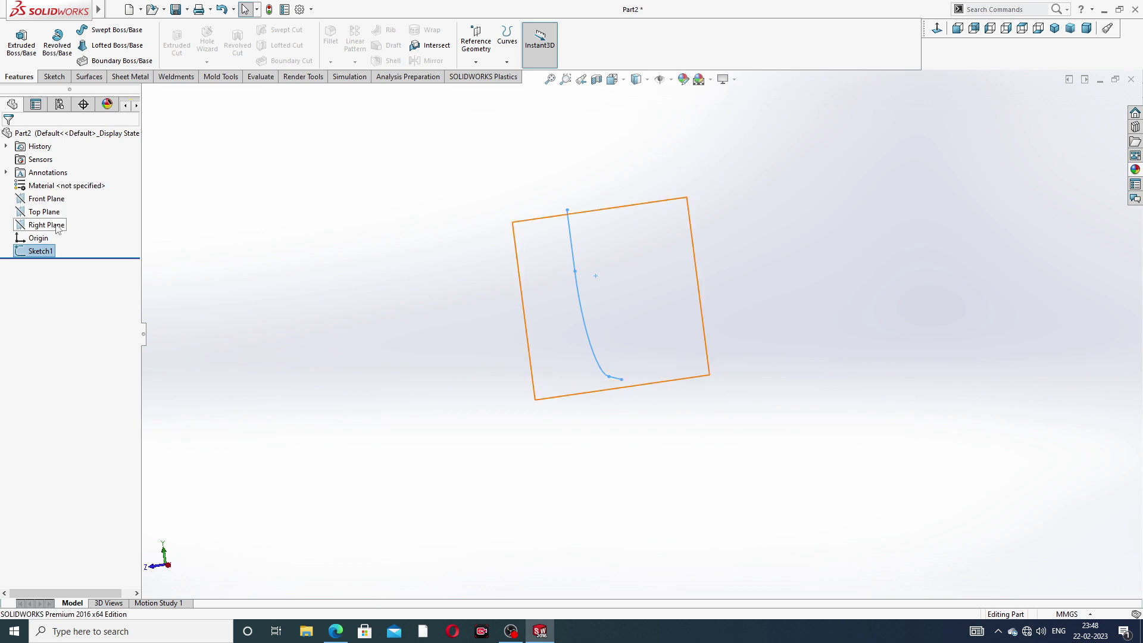
{"action": "left_click", "coordinate": [58, 227]}
{"action": "left_click", "coordinate": [65, 203]}
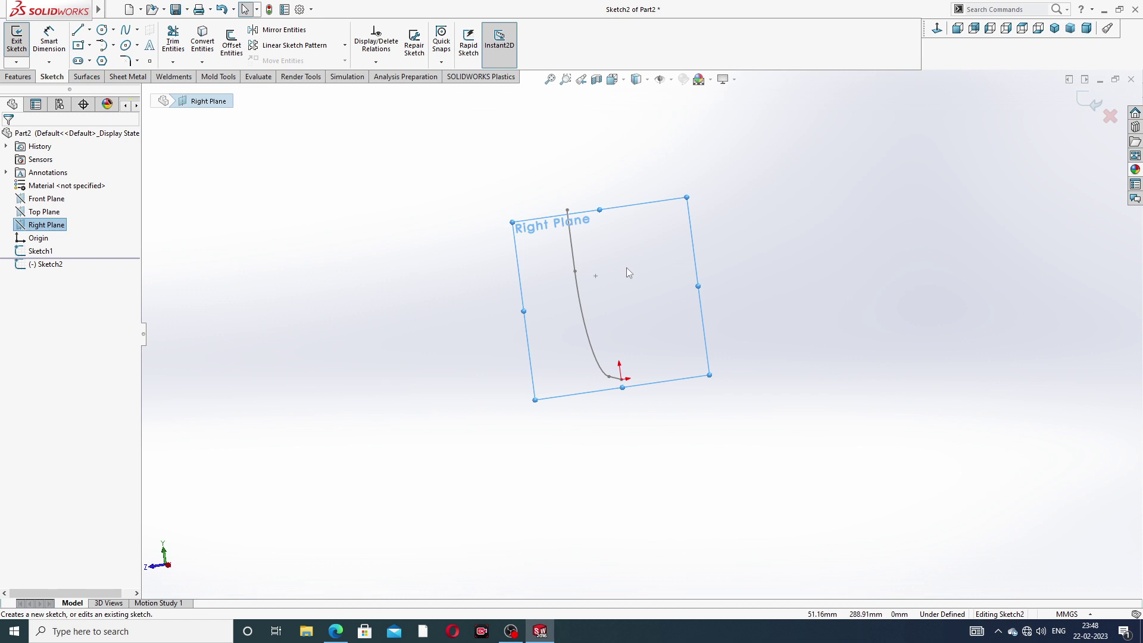
{"action": "left_click", "coordinate": [938, 28]}
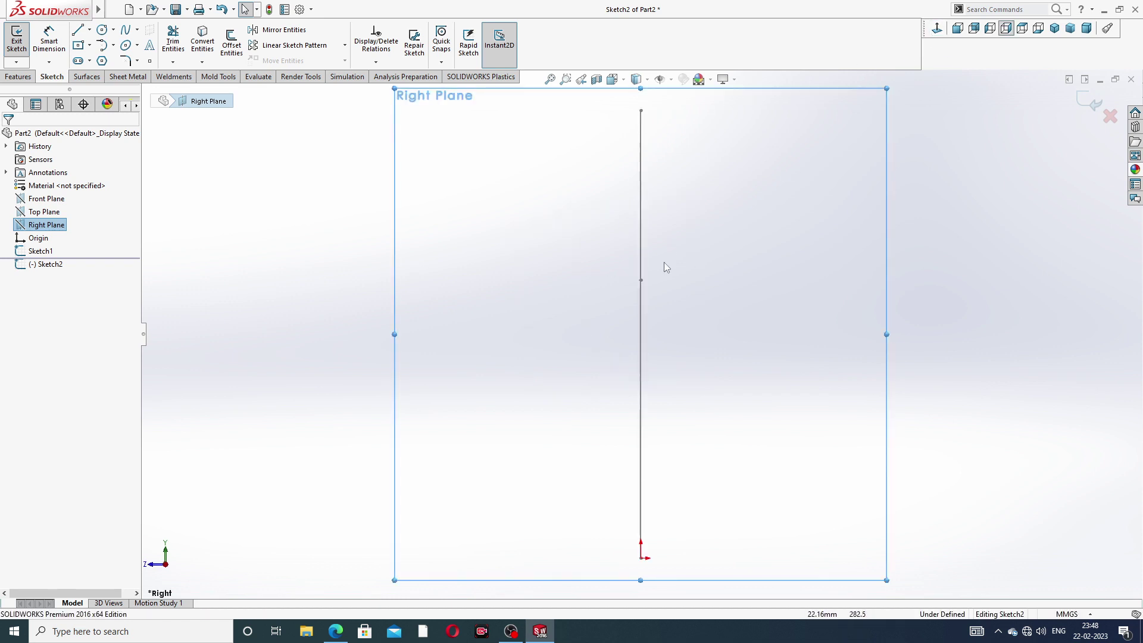
{"action": "key", "text": "z"}
{"action": "key", "text": "z"}
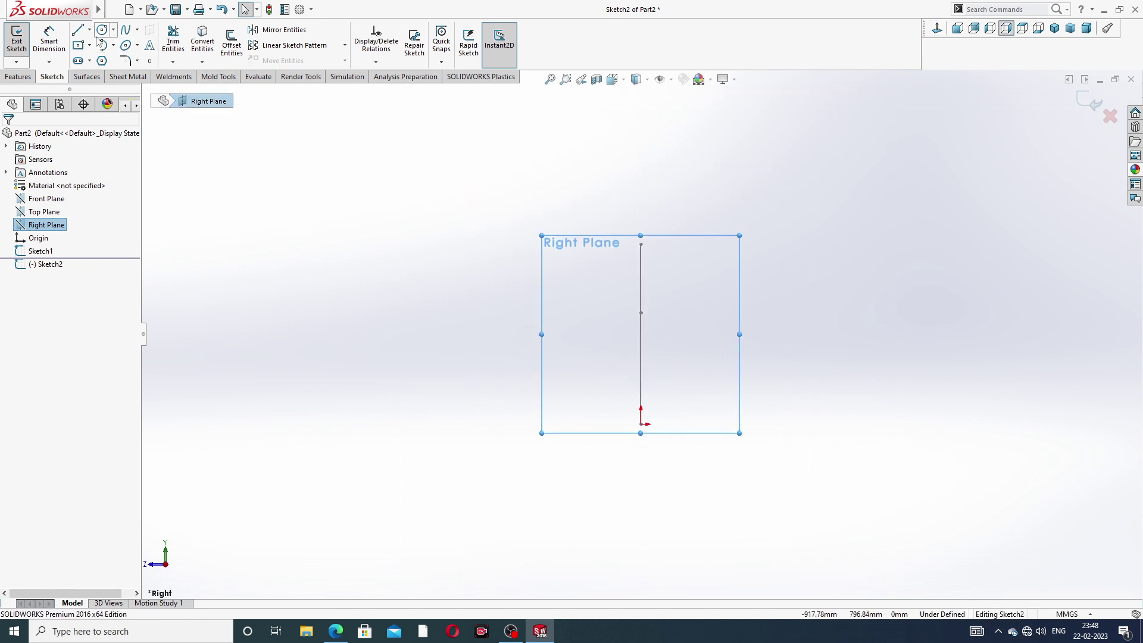
- Draw a circle centred on the origin and dimension it to Ø296
{"action": "left_click", "coordinate": [102, 30]}
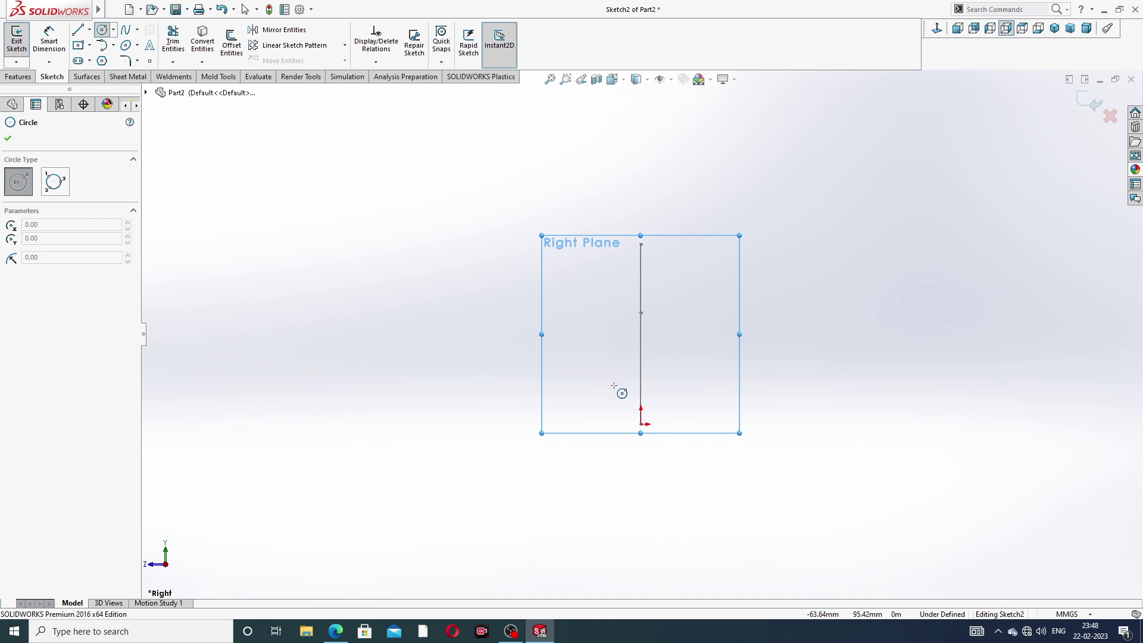
{"action": "left_click", "coordinate": [641, 424]}
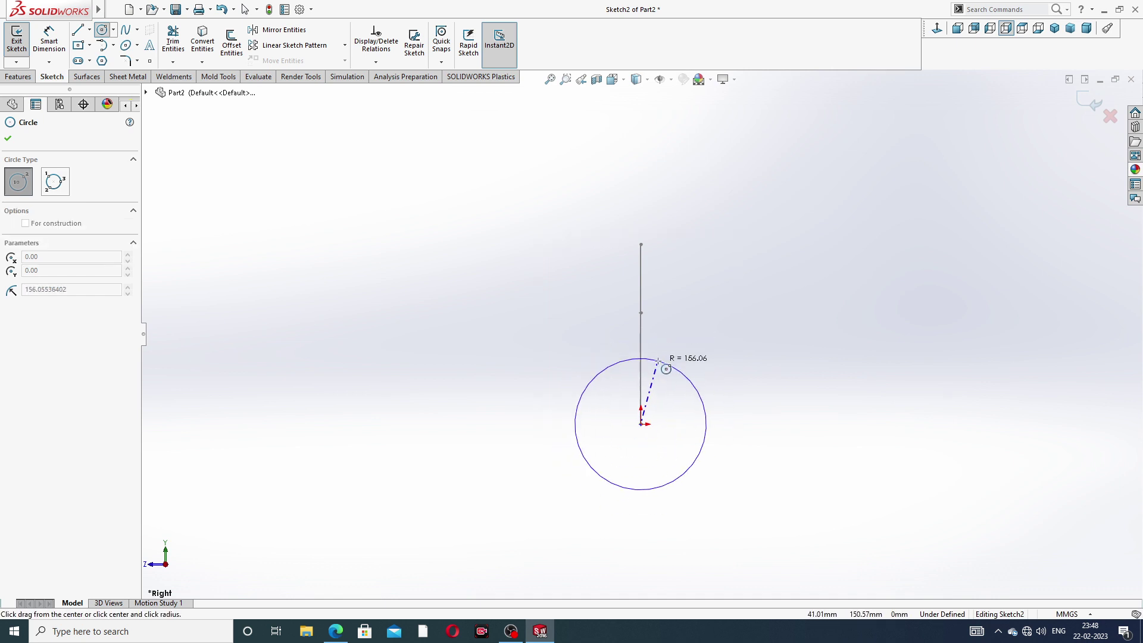
{"action": "left_click", "coordinate": [658, 361]}
{"action": "right_click", "coordinate": [712, 269]}
{"action": "left_click", "coordinate": [744, 278]}
{"action": "scroll", "coordinate": [659, 374], "scroll_direction": "down", "scroll_amount": 1}
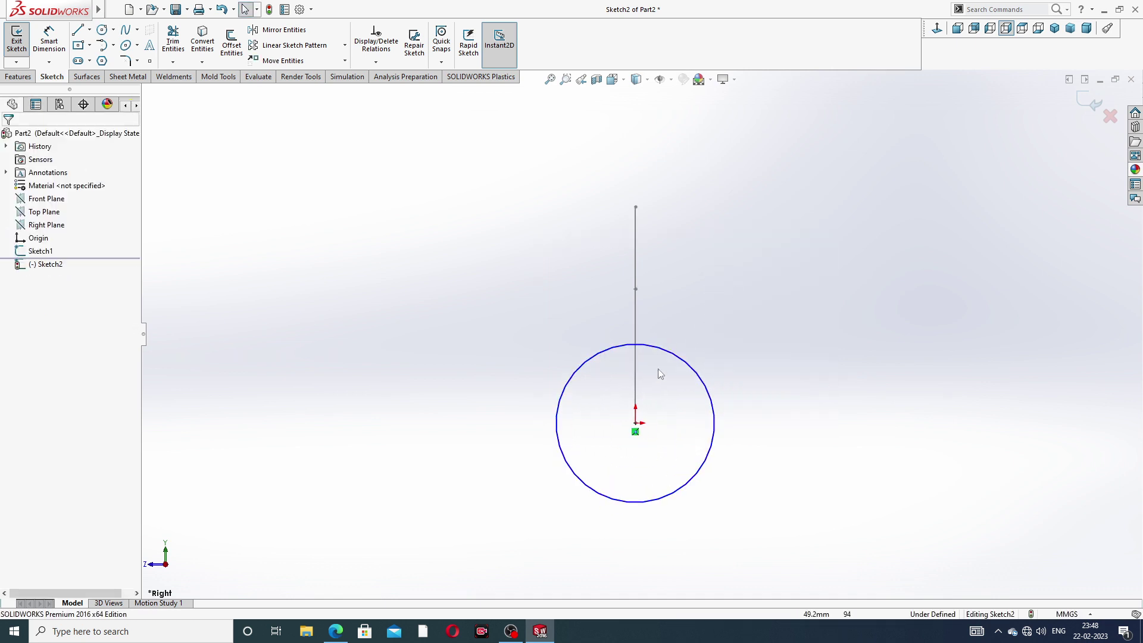
{"action": "left_click", "coordinate": [48, 39]}
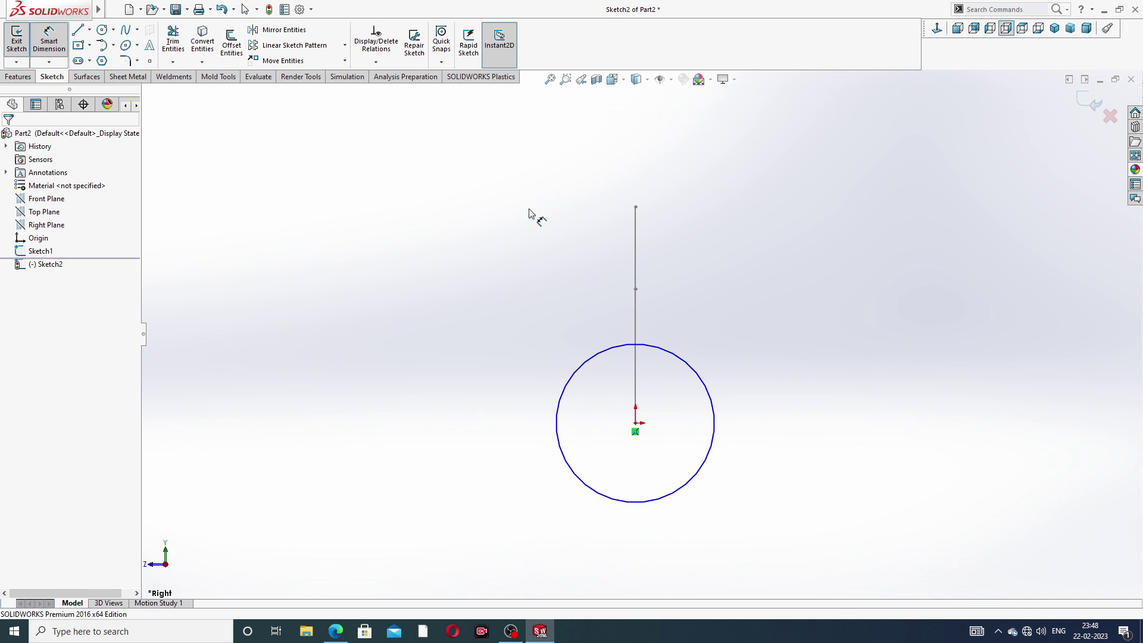
{"action": "left_click", "coordinate": [691, 372]}
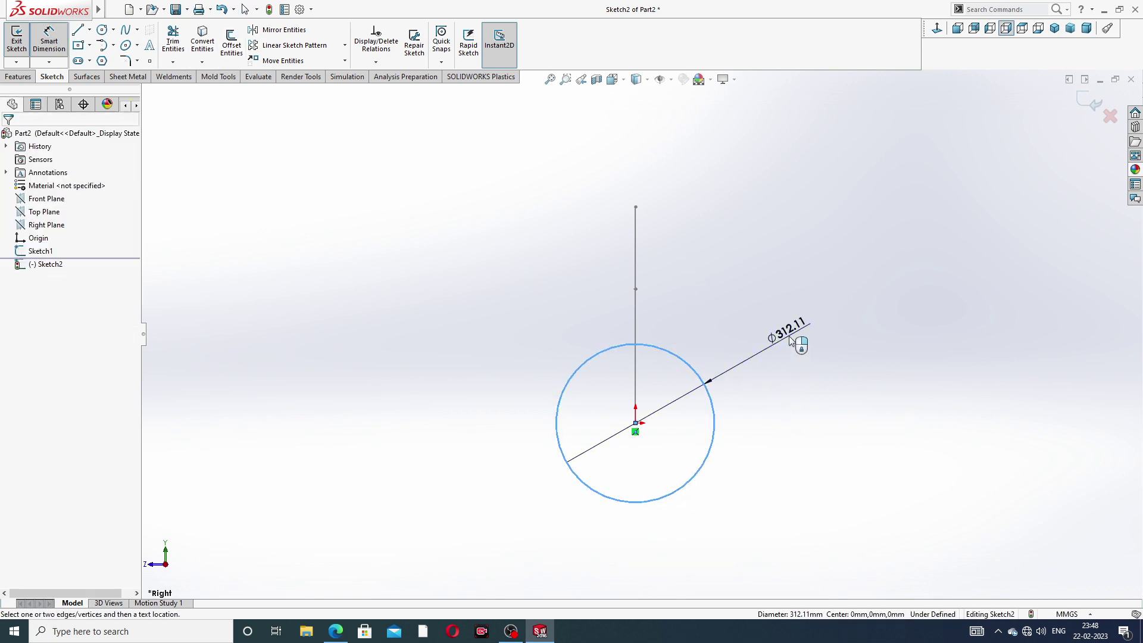
{"action": "left_click", "coordinate": [790, 340]}
{"action": "type", "text": "29"}
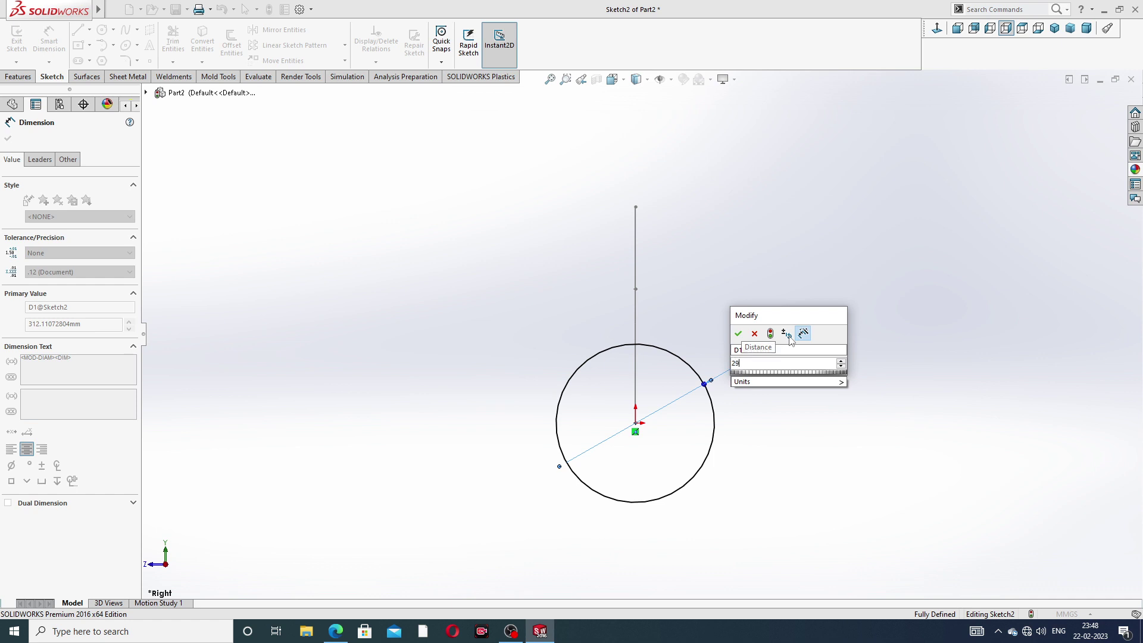
{"action": "type", "text": "6"}
{"action": "key", "text": "Return"}
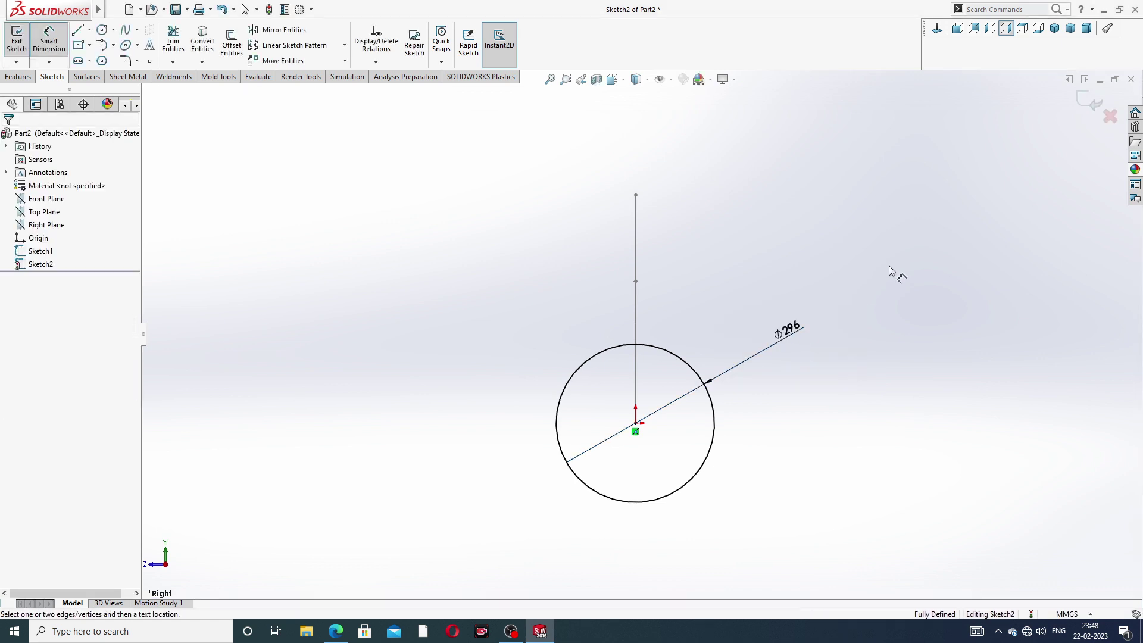
- Return to plain selection and exit the profile sketch
{"action": "key", "text": "z"}
{"action": "right_click", "coordinate": [801, 255]}
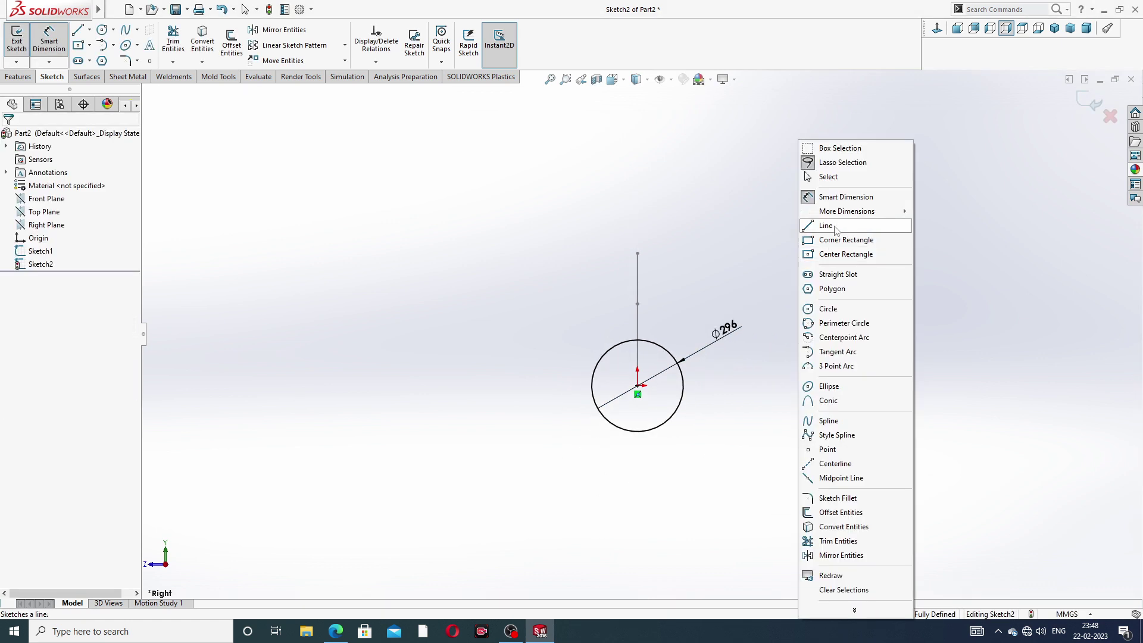
{"action": "left_click", "coordinate": [833, 180]}
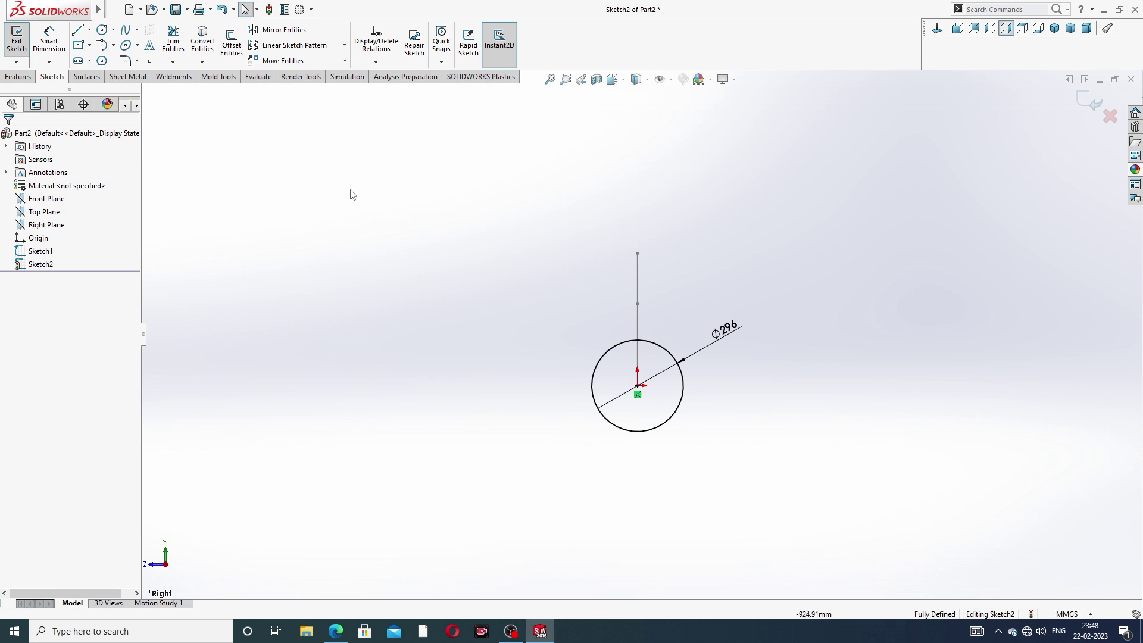
{"action": "left_click", "coordinate": [1083, 108]}
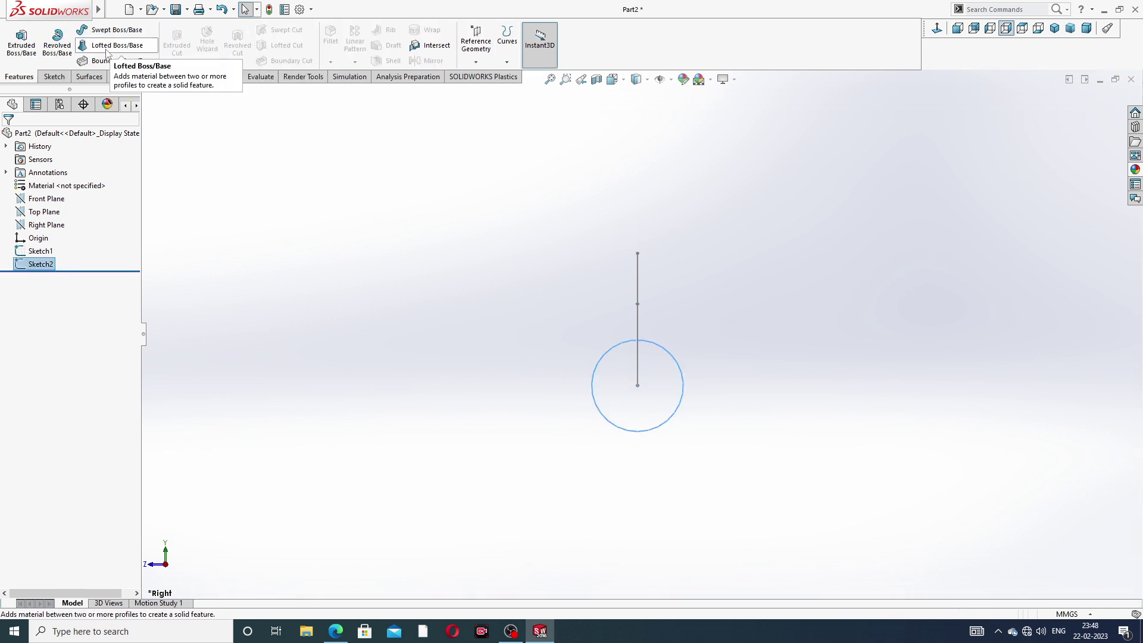
- Sweep the Sketch2 circle along the Sketch1 path to create Sweep1
{"action": "left_click", "coordinate": [115, 33]}
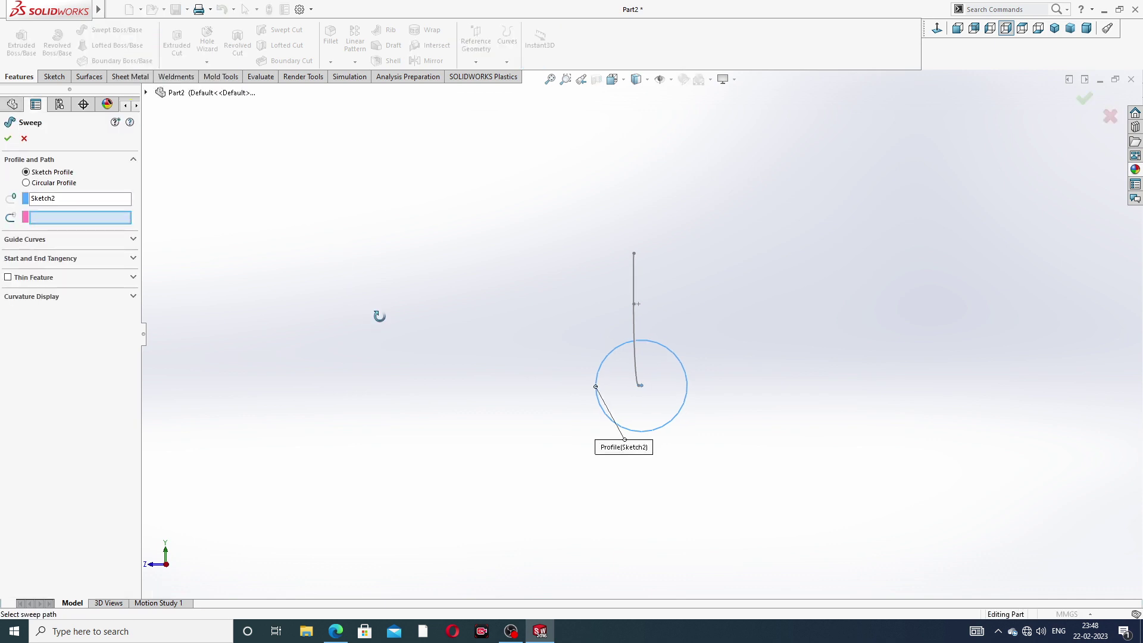
{"action": "middle_click_drag", "start_coordinate": [377, 313], "coordinate": [535, 332]}
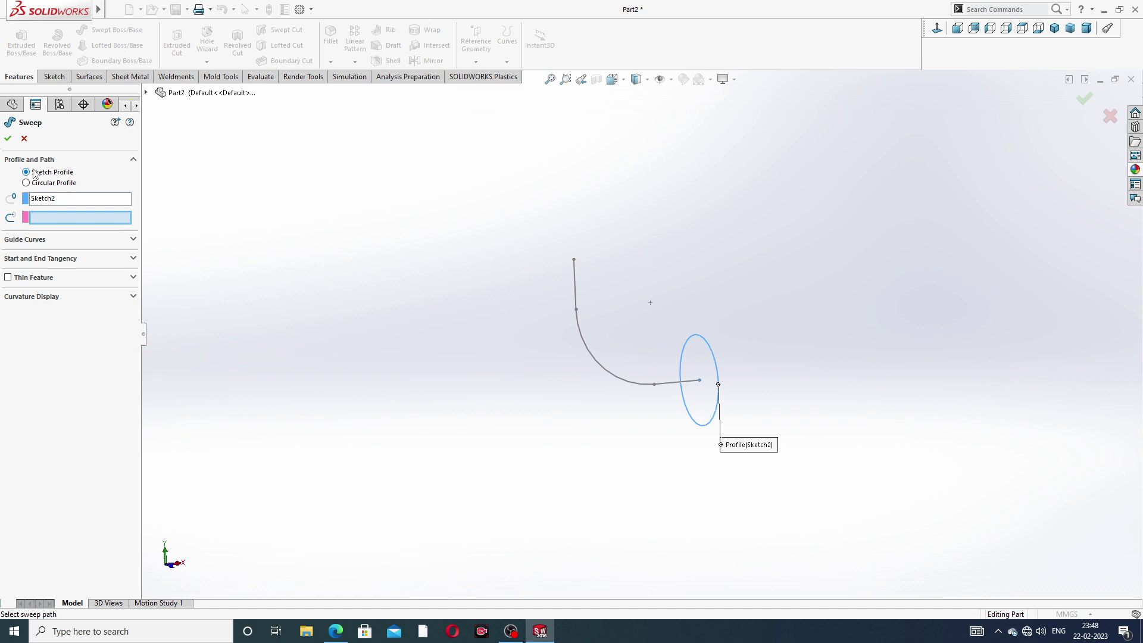
{"action": "scroll", "coordinate": [541, 345], "scroll_direction": "down", "scroll_amount": 2}
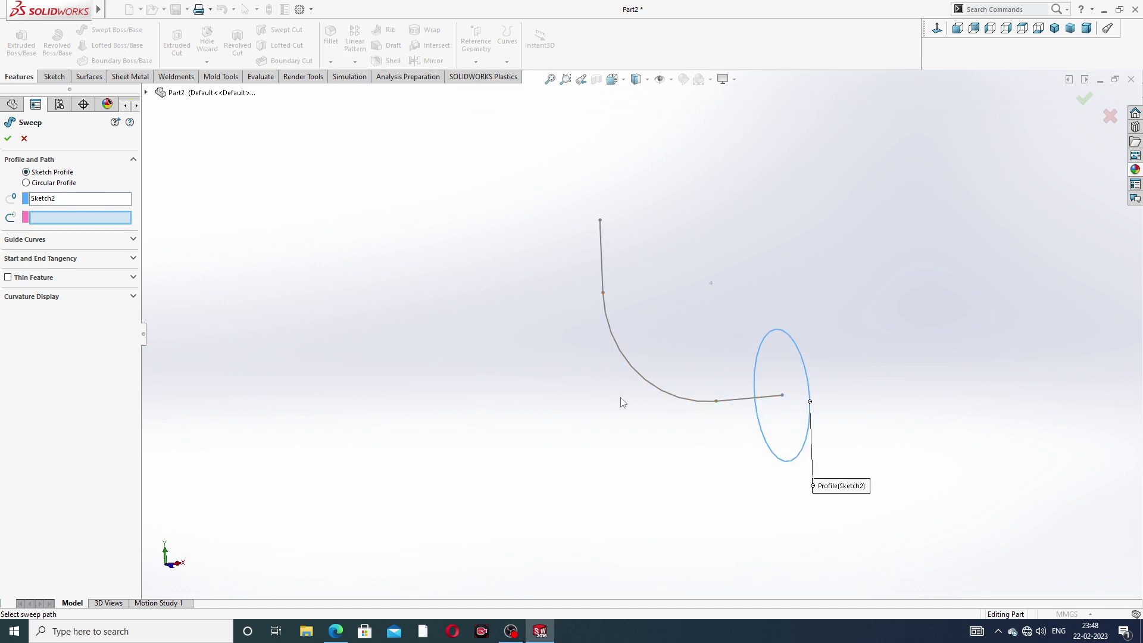
{"action": "left_click", "coordinate": [656, 395]}
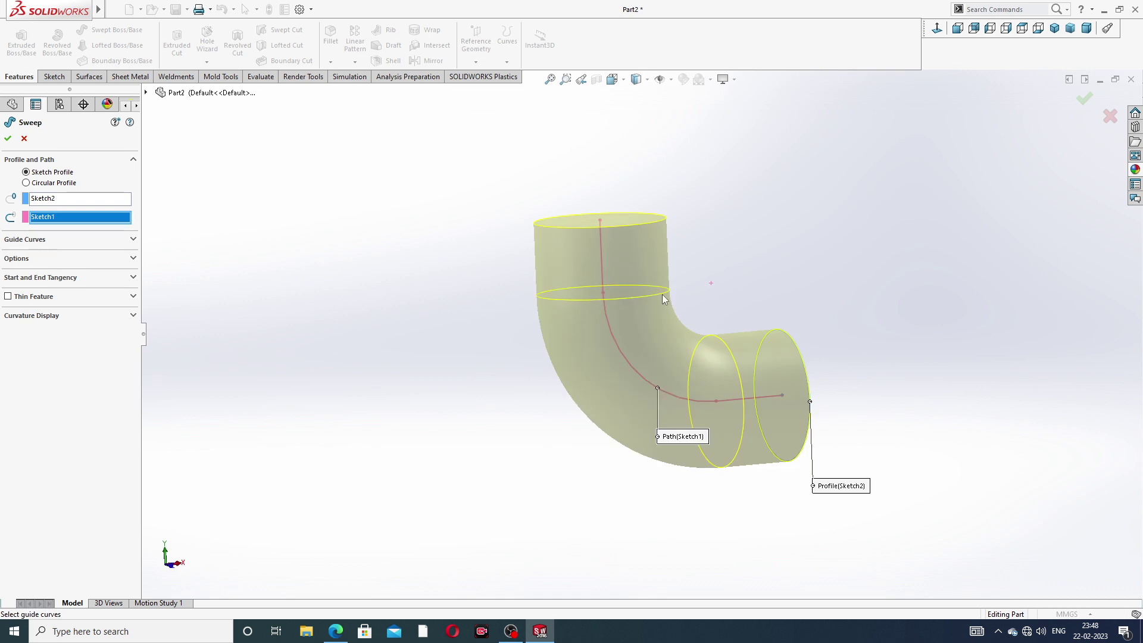
{"action": "mouse_move", "coordinate": [663, 298]}
{"action": "middle_mouse_down"}
{"action": "mouse_move", "coordinate": [581, 299]}
{"action": "mouse_move", "coordinate": [583, 350]}
{"action": "middle_mouse_up"}
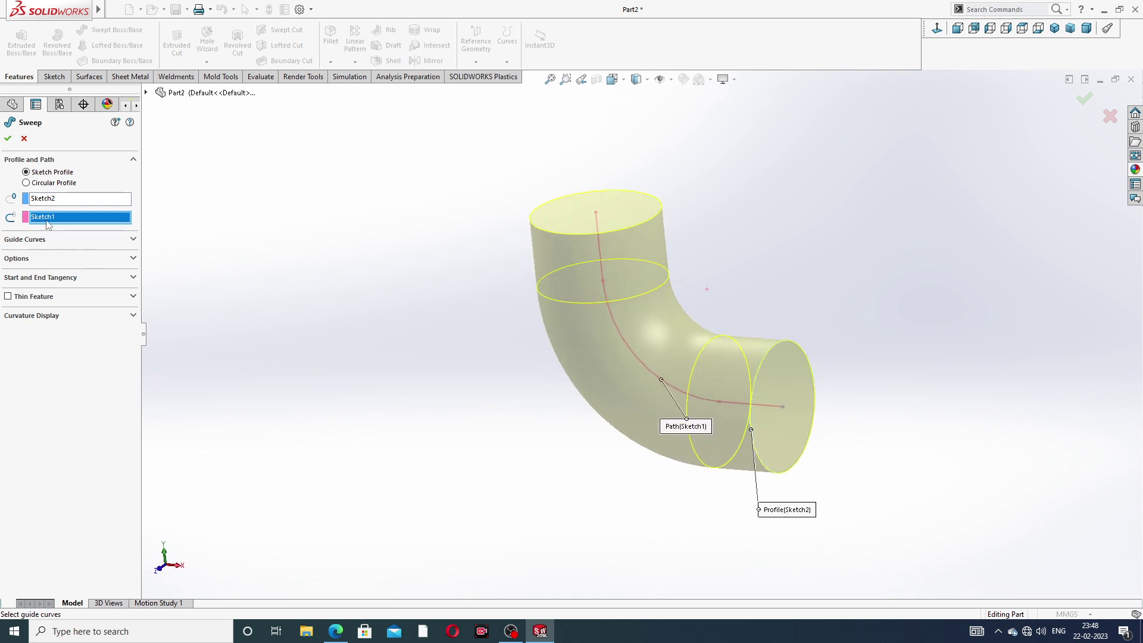
{"action": "left_click", "coordinate": [8, 143]}
{"action": "mouse_move", "coordinate": [715, 289]}
{"action": "middle_mouse_down"}
{"action": "mouse_move", "coordinate": [734, 292]}
{"action": "mouse_move", "coordinate": [728, 266]}
{"action": "middle_mouse_up"}
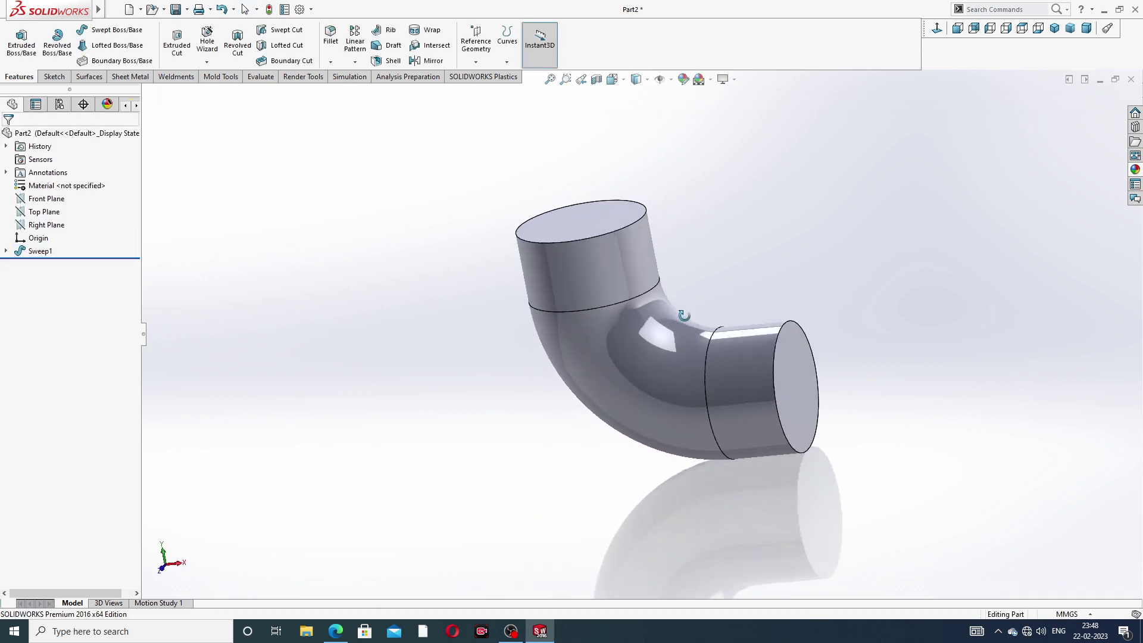
- Apply the Plain White scene and set shaded and wireframe image quality to maximum
{"action": "left_click", "coordinate": [712, 81]}
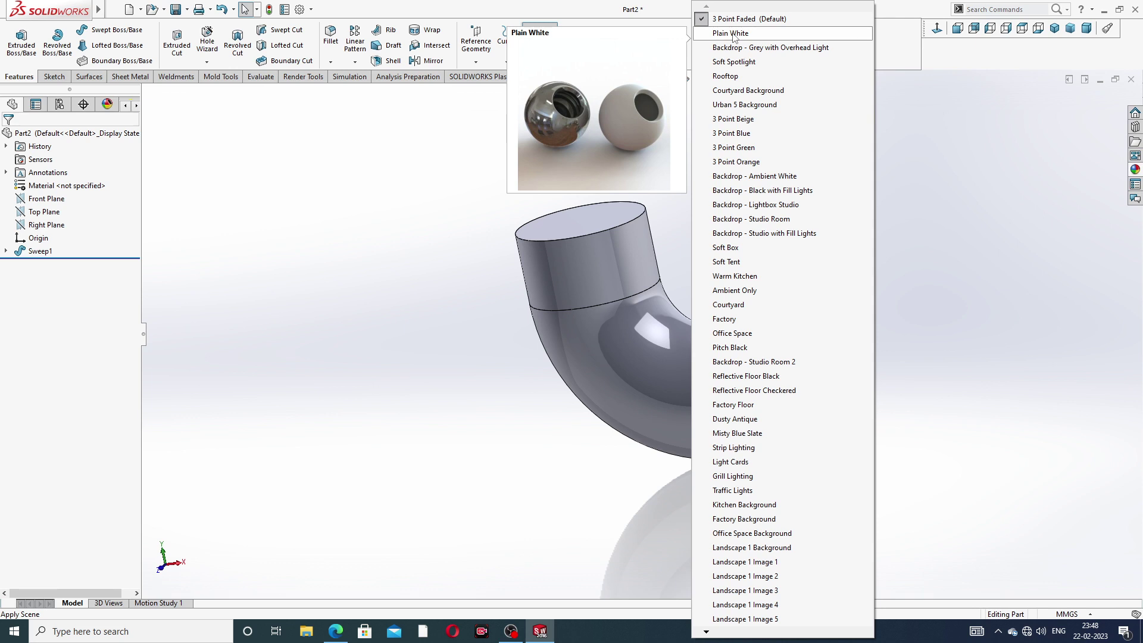
{"action": "left_click", "coordinate": [734, 33]}
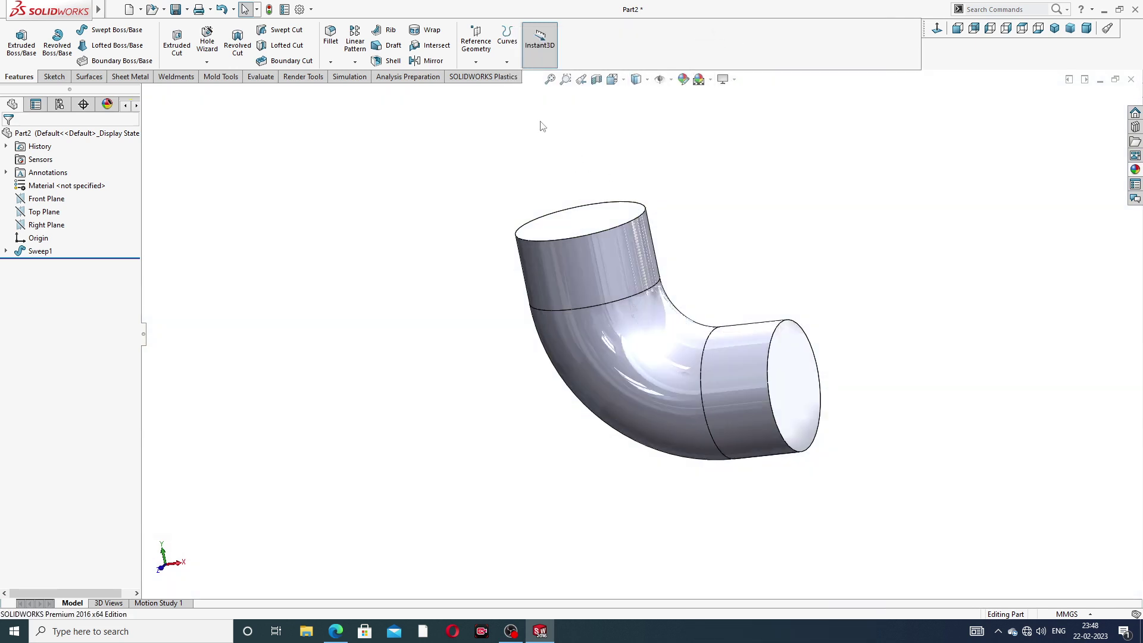
{"action": "left_click", "coordinate": [300, 9]}
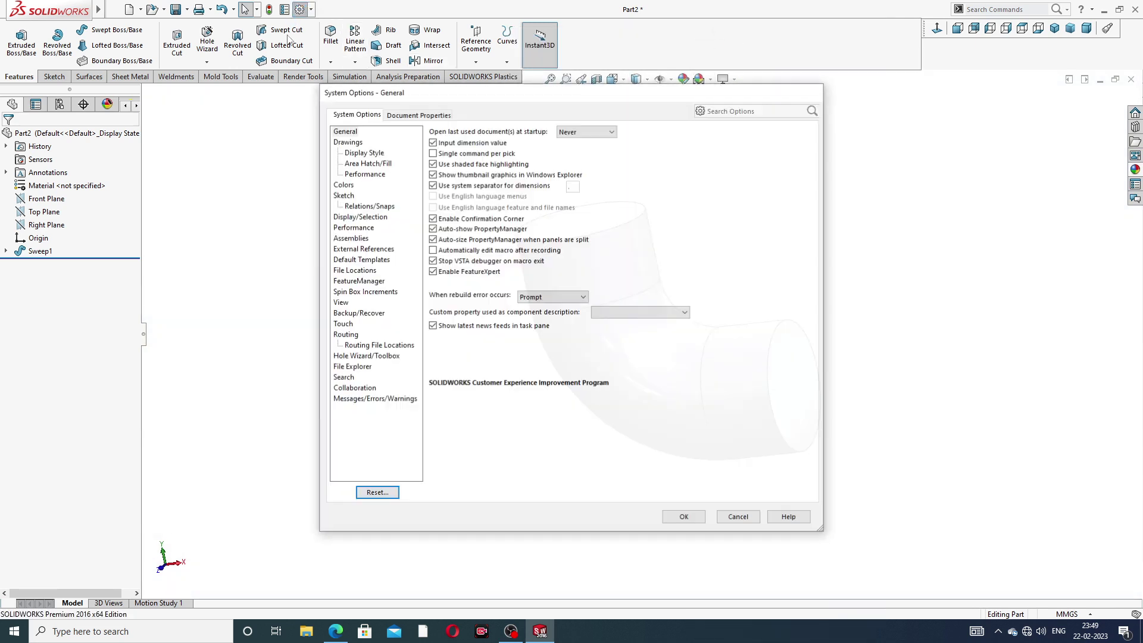
{"action": "left_click", "coordinate": [419, 116]}
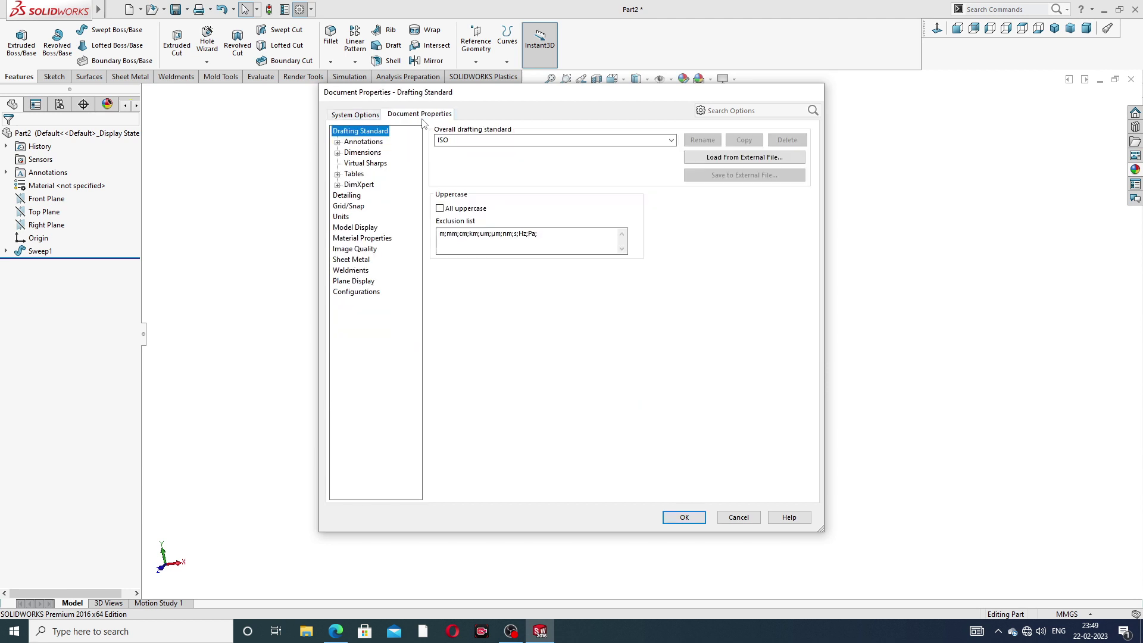
{"action": "left_click", "coordinate": [362, 254]}
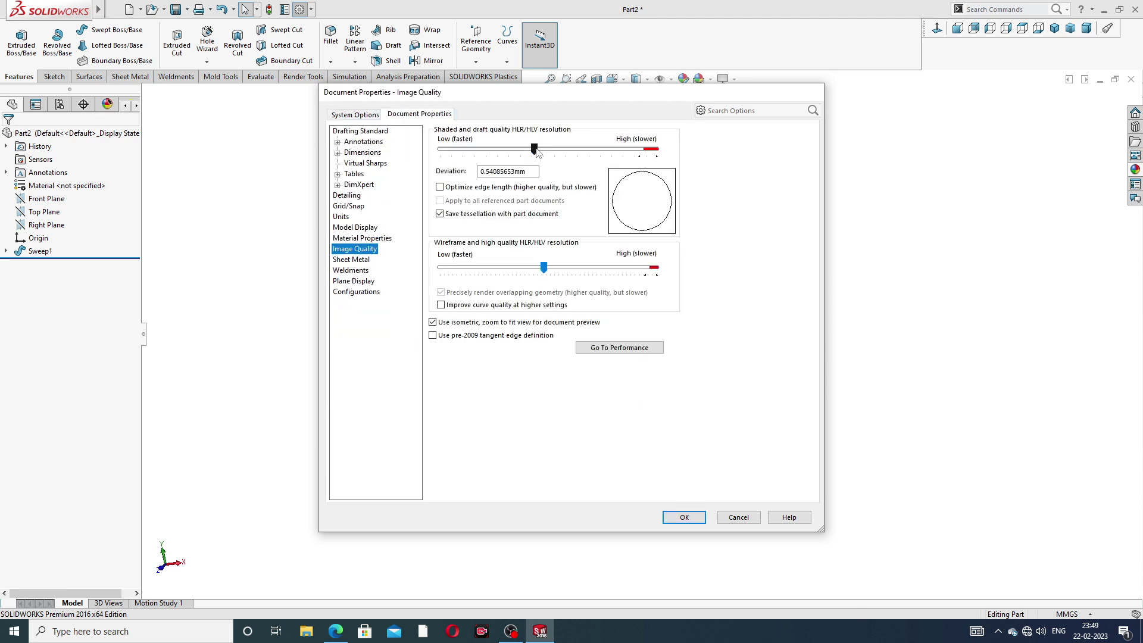
{"action": "left_click_drag", "start_coordinate": [534, 148], "coordinate": [656, 149]}
{"action": "left_click_drag", "start_coordinate": [544, 267], "coordinate": [655, 268]}
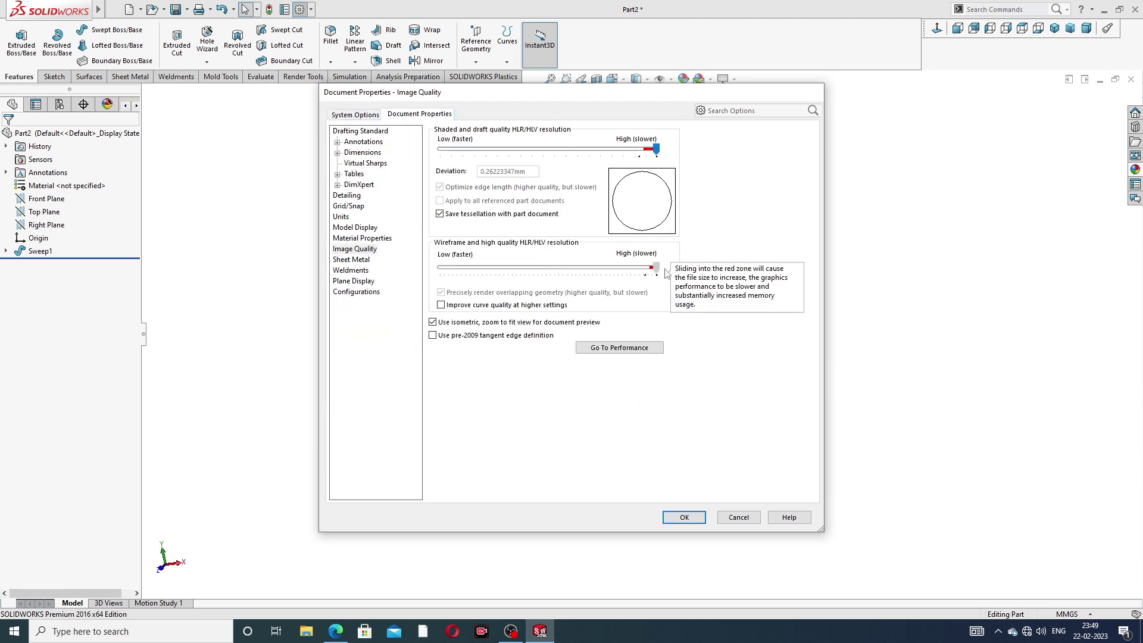
{"action": "left_click", "coordinate": [685, 516]}
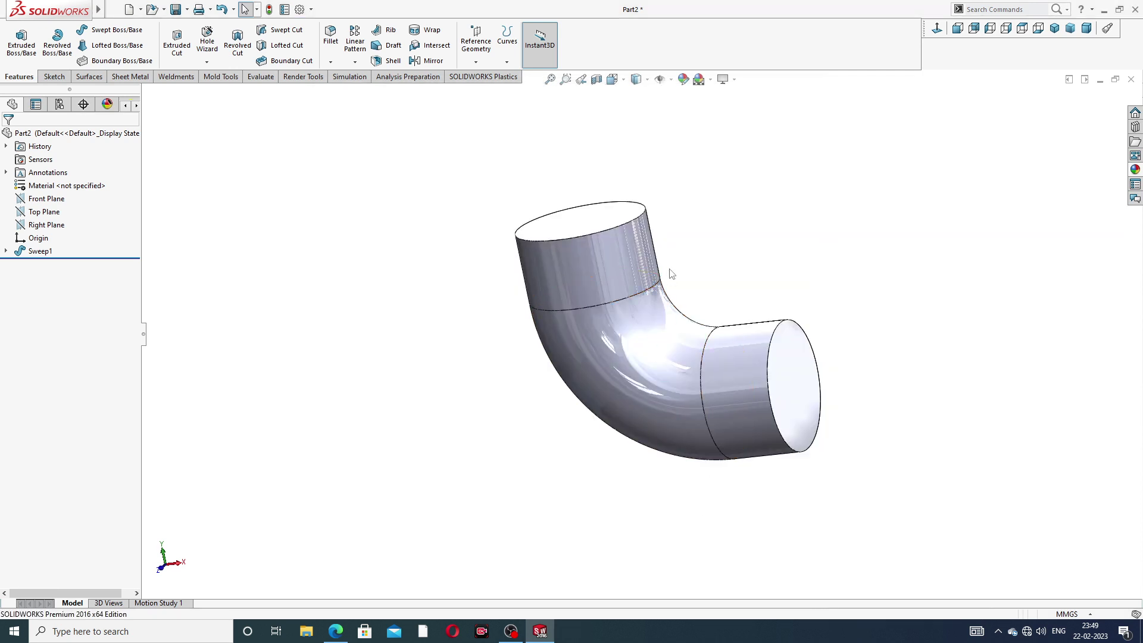
- Start a new sketch on the pipe's top face, viewed normal to it
{"action": "mouse_move", "coordinate": [659, 301]}
{"action": "middle_mouse_down"}
{"action": "mouse_move", "coordinate": [663, 317]}
{"action": "mouse_move", "coordinate": [717, 289]}
{"action": "middle_mouse_up"}
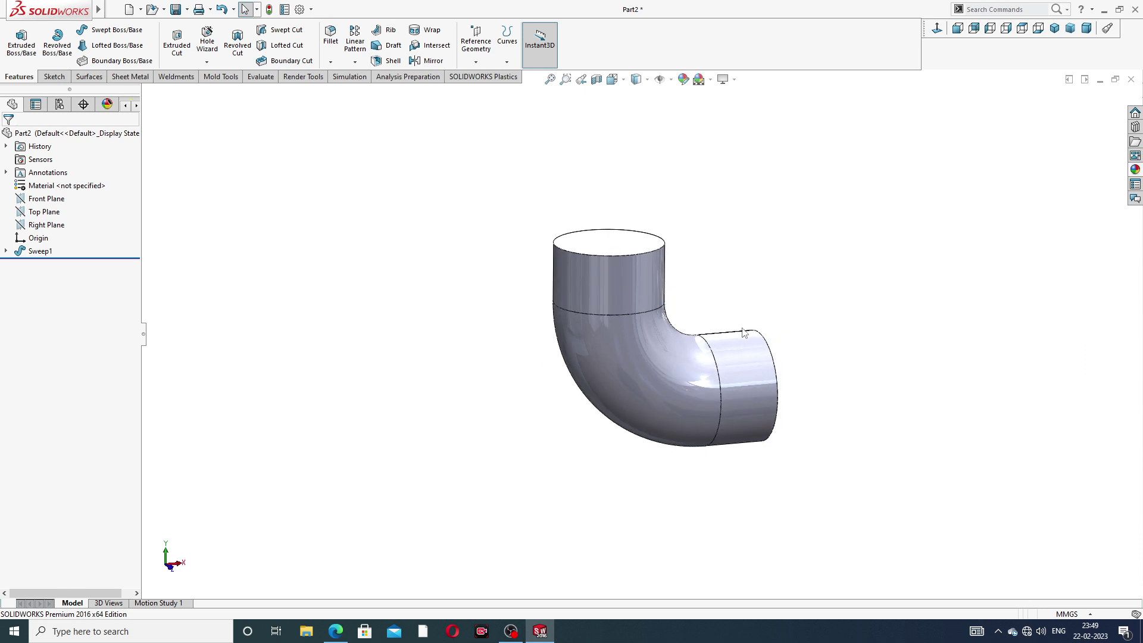
{"action": "middle_click_drag", "start_coordinate": [753, 328], "coordinate": [655, 268]}
{"action": "left_click", "coordinate": [614, 249]}
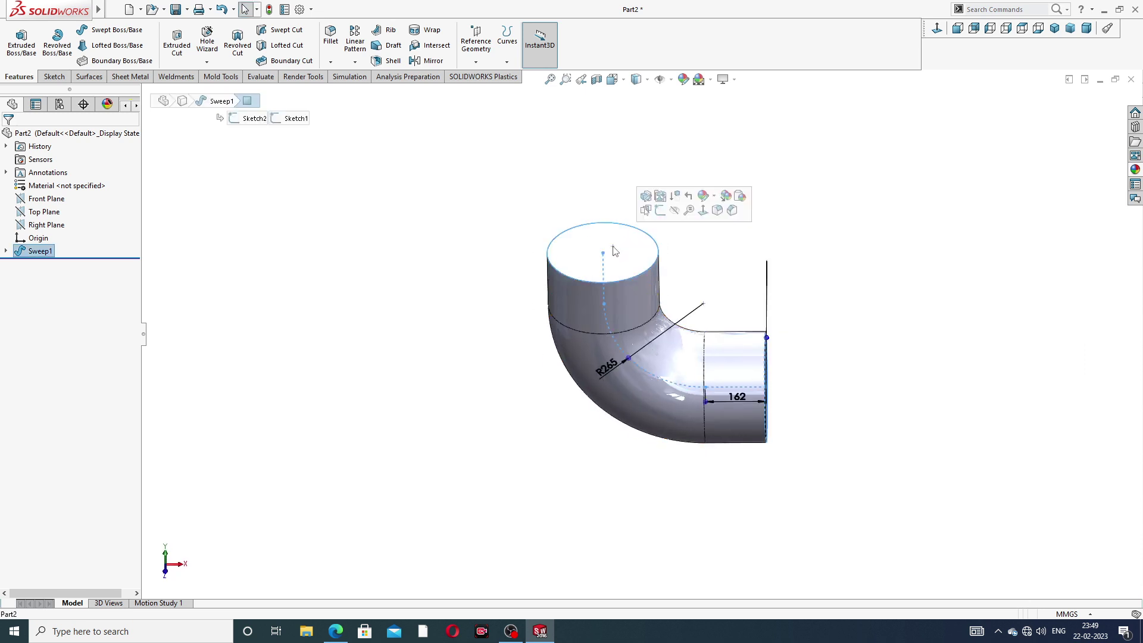
{"action": "left_click", "coordinate": [660, 210]}
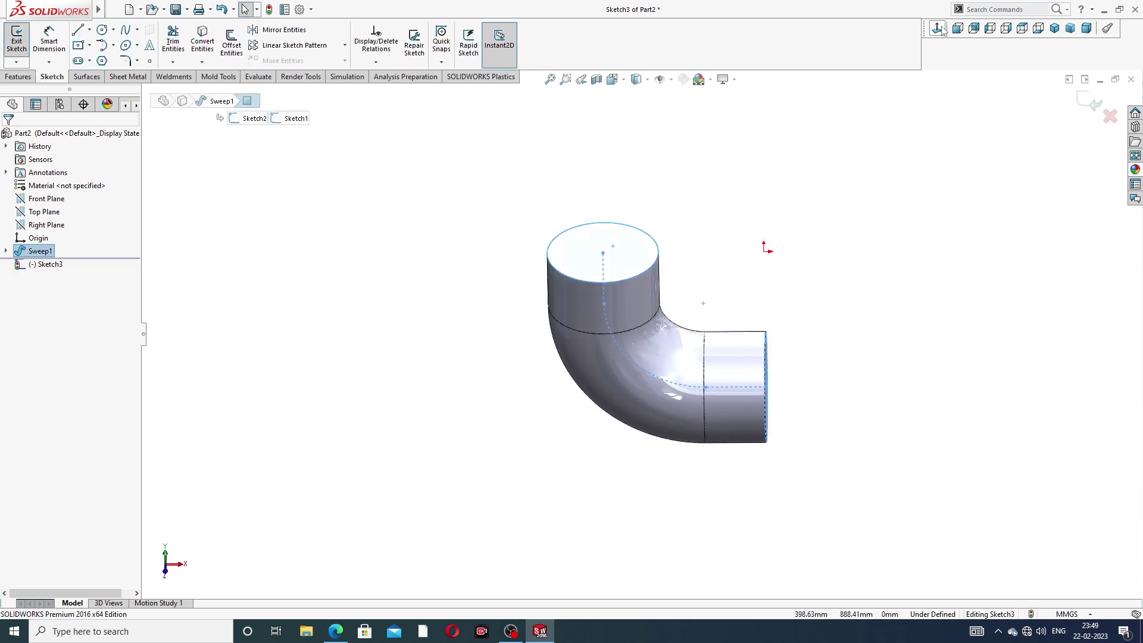
{"action": "left_click", "coordinate": [1023, 28]}
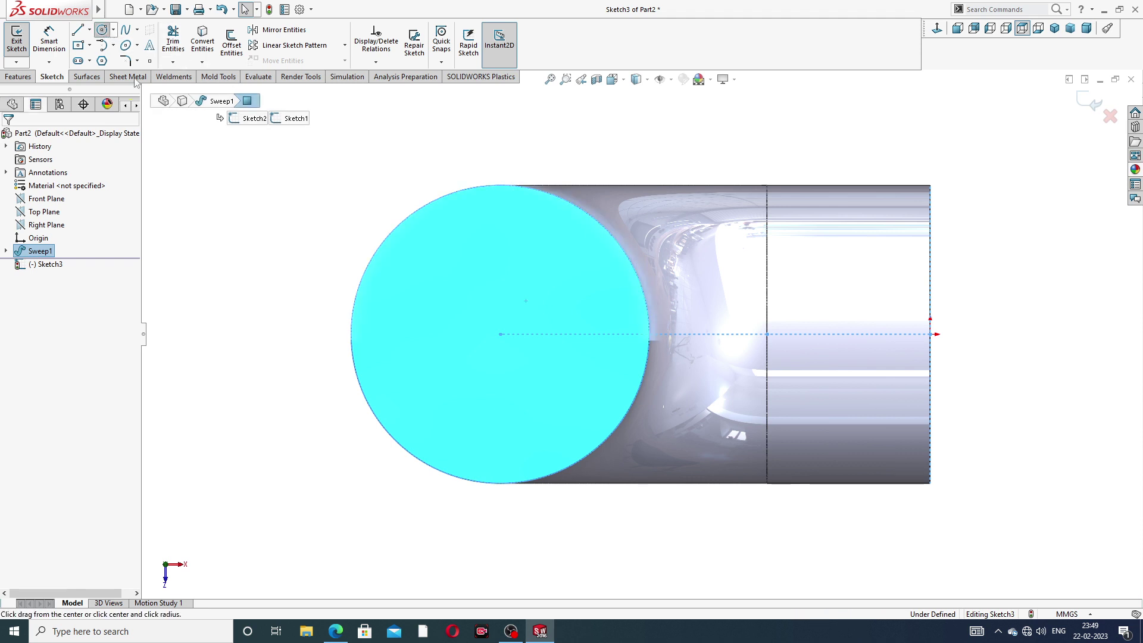
- Draw a circle centred on the face and dimension it to Ø216
{"action": "left_click", "coordinate": [102, 29]}
{"action": "left_click", "coordinate": [501, 335]}
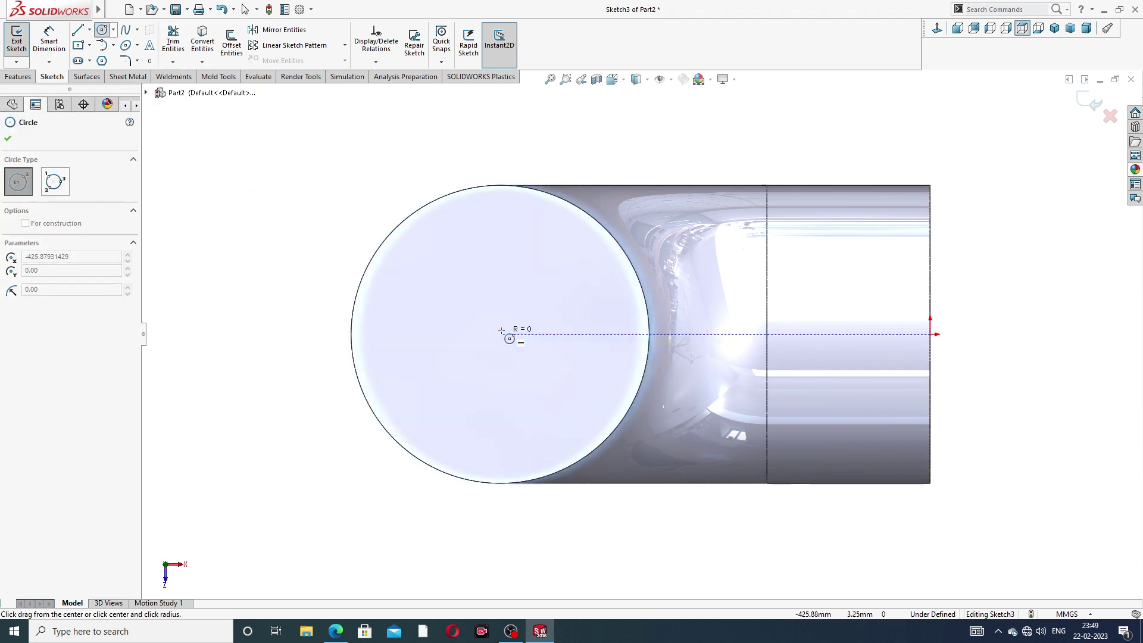
{"action": "left_click", "coordinate": [525, 270]}
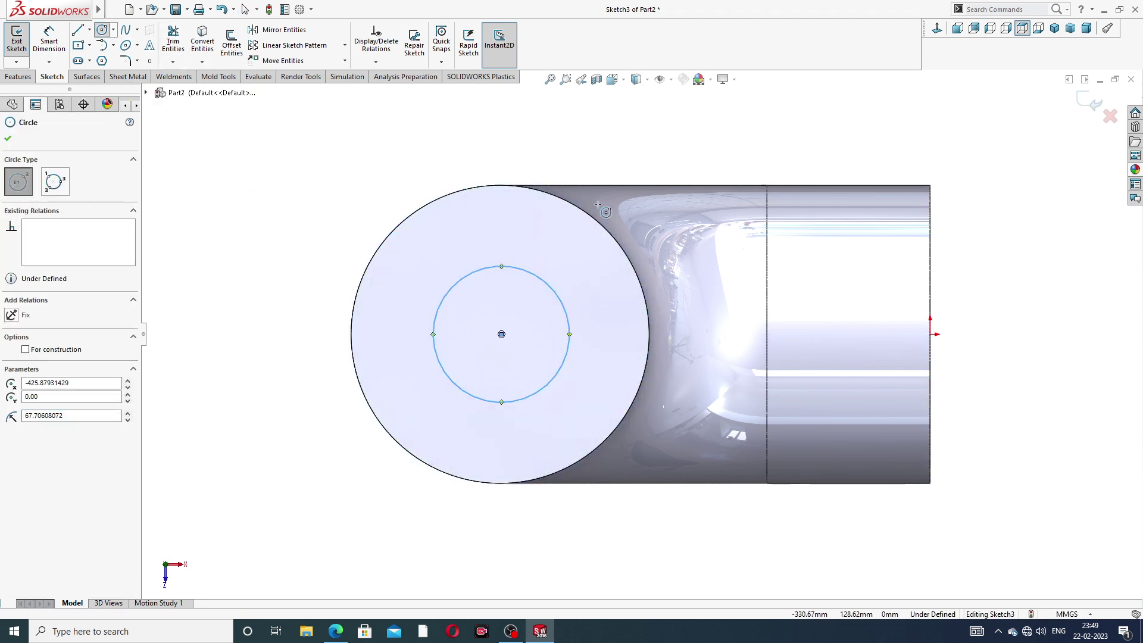
{"action": "right_click", "coordinate": [522, 219]}
{"action": "left_click", "coordinate": [549, 223]}
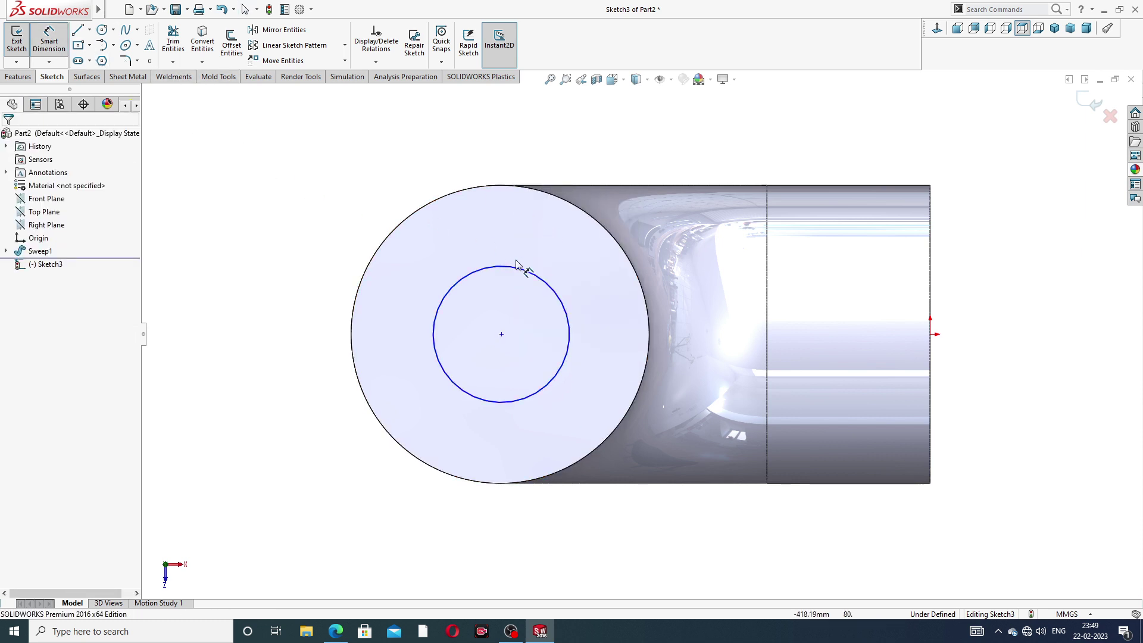
{"action": "left_click", "coordinate": [530, 273]}
{"action": "left_click", "coordinate": [589, 148]}
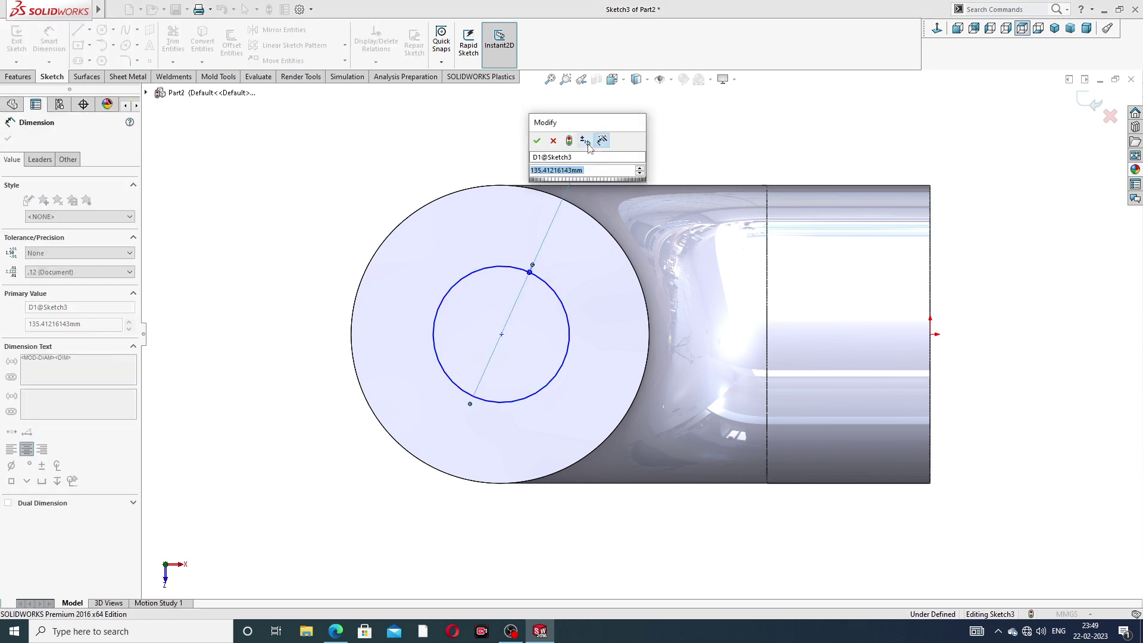
{"action": "type", "text": "21"}
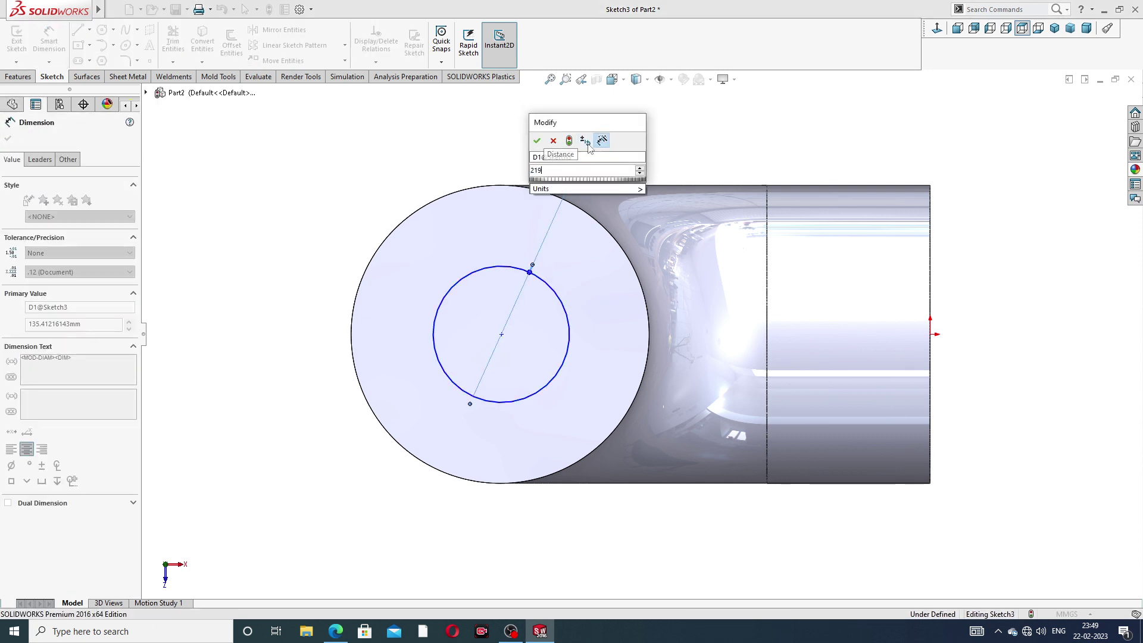
{"action": "type", "text": "6"}
{"action": "key", "text": "Return"}
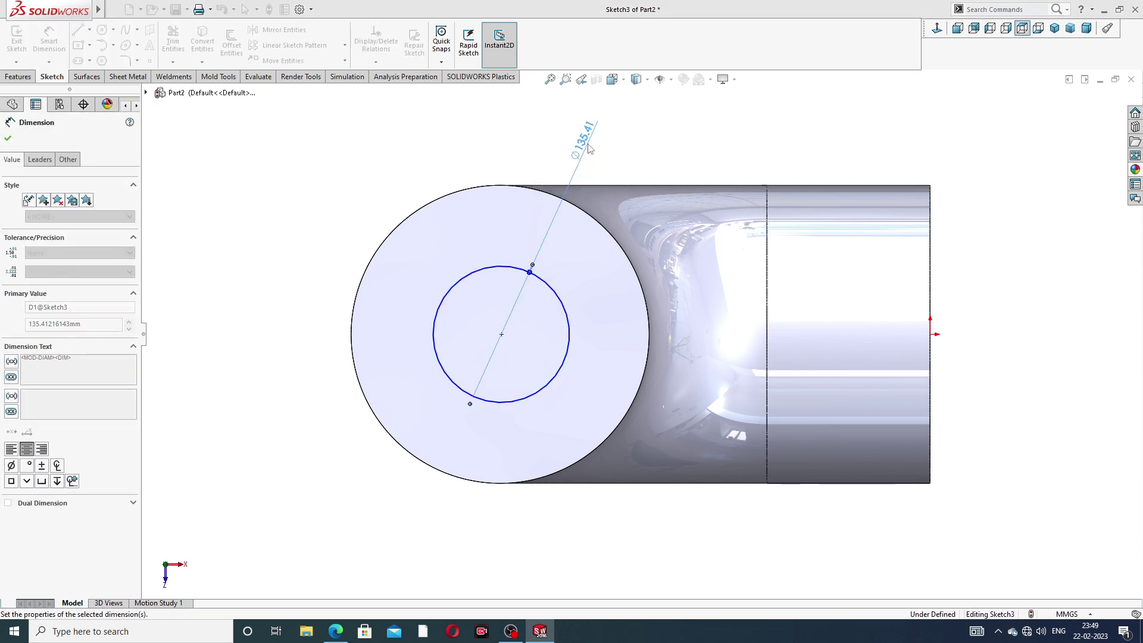
- Exit Sketch3 and orbit back to a 3D view of the elbow
{"action": "right_click", "coordinate": [654, 143]}
{"action": "left_click", "coordinate": [684, 176]}
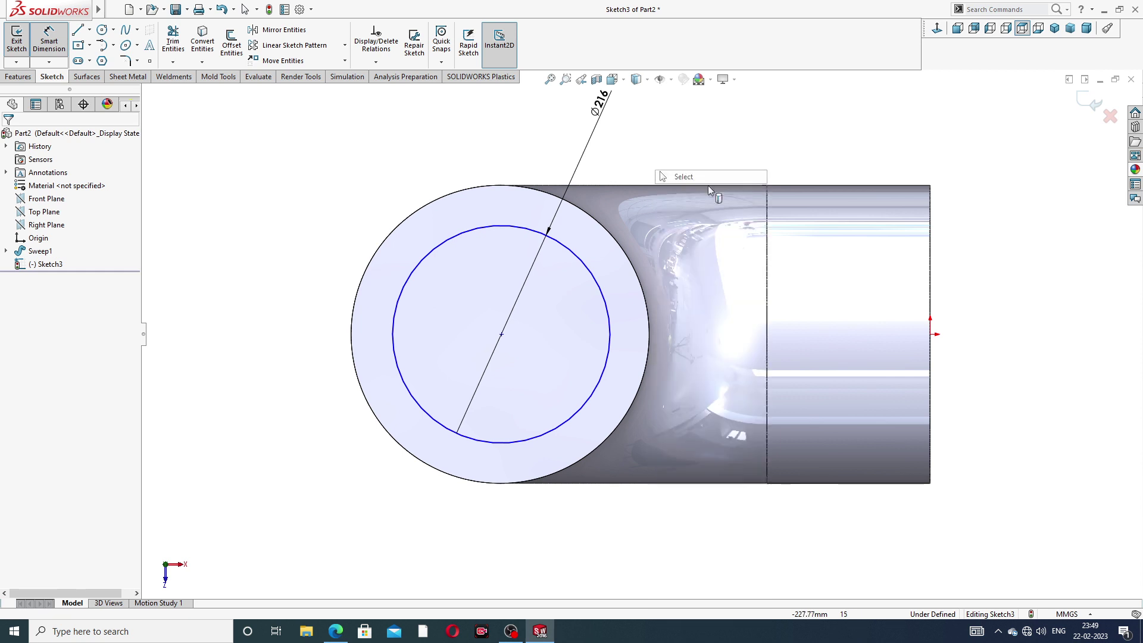
{"action": "left_click", "coordinate": [1095, 103]}
{"action": "mouse_move", "coordinate": [665, 301]}
{"action": "middle_mouse_down"}
{"action": "mouse_move", "coordinate": [650, 210]}
{"action": "mouse_move", "coordinate": [632, 221]}
{"action": "middle_mouse_up"}
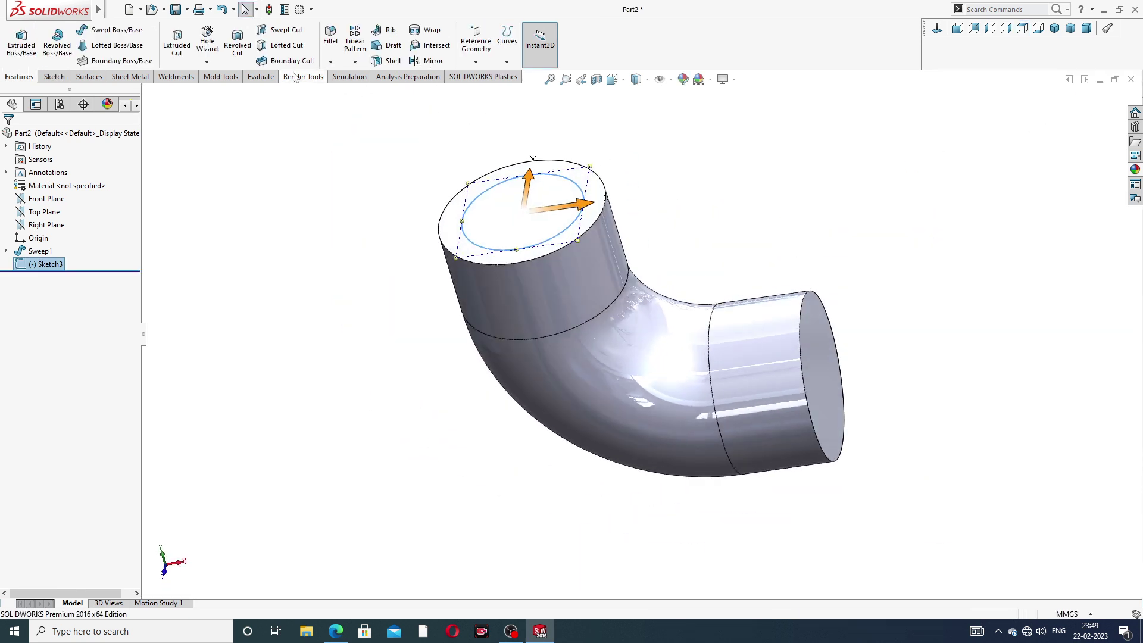
- Cut-sweep the Sketch3 circle along Sketch1 to hollow the elbow into a pipe
{"action": "left_click", "coordinate": [281, 33]}
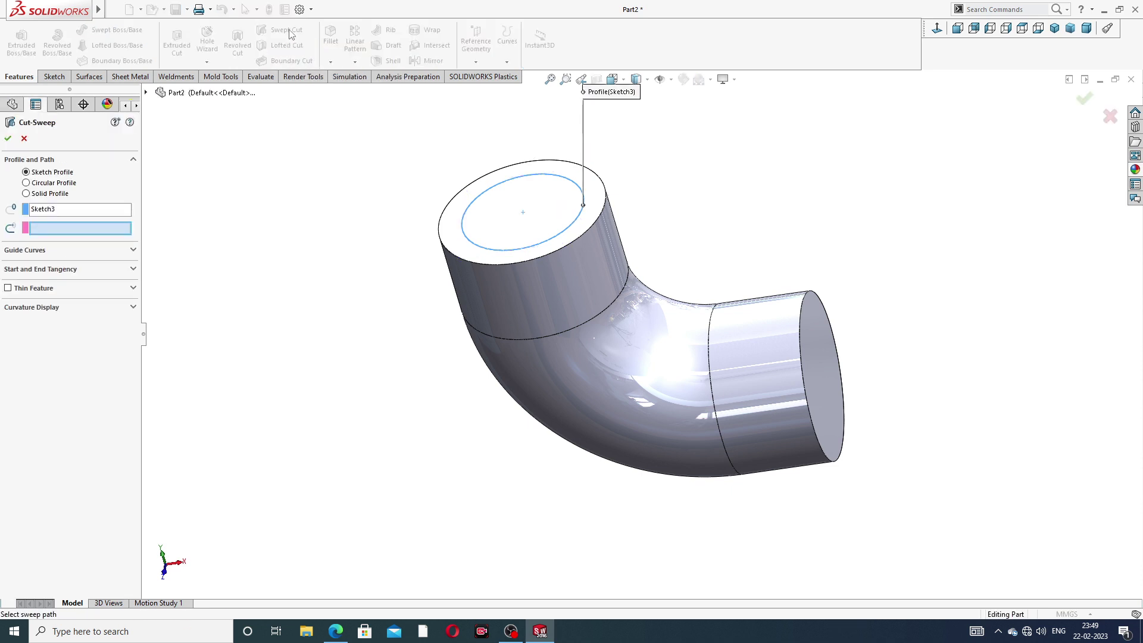
{"action": "middle_click_drag", "start_coordinate": [568, 253], "coordinate": [599, 238]}
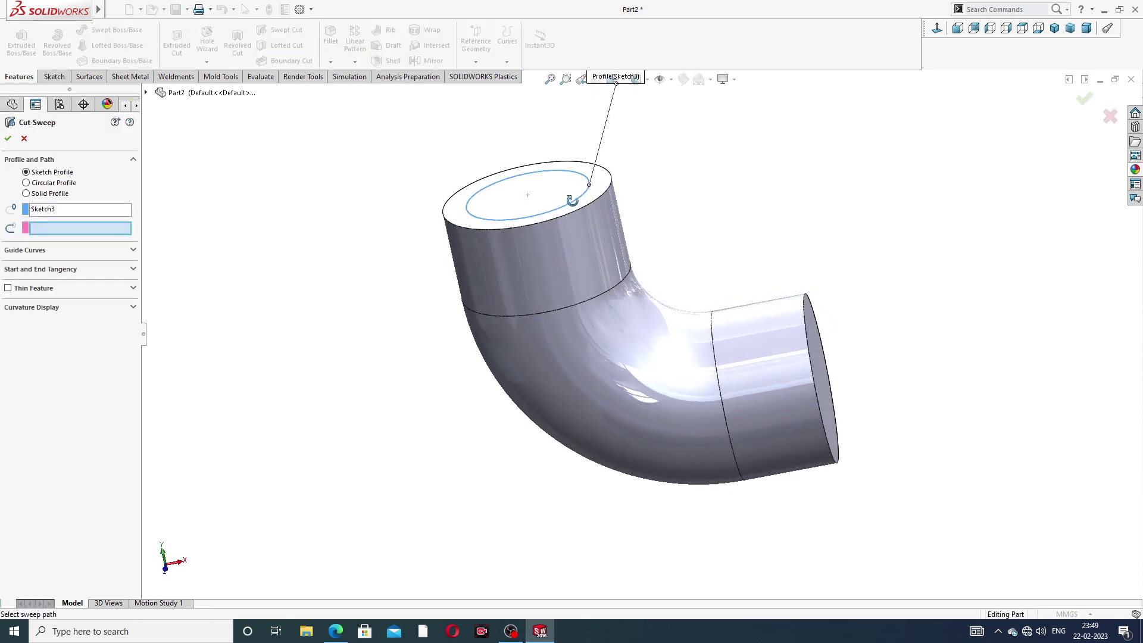
{"action": "scroll", "coordinate": [602, 235], "scroll_direction": "up", "scroll_amount": 2}
{"action": "scroll", "coordinate": [655, 314], "scroll_direction": "down", "scroll_amount": 1}
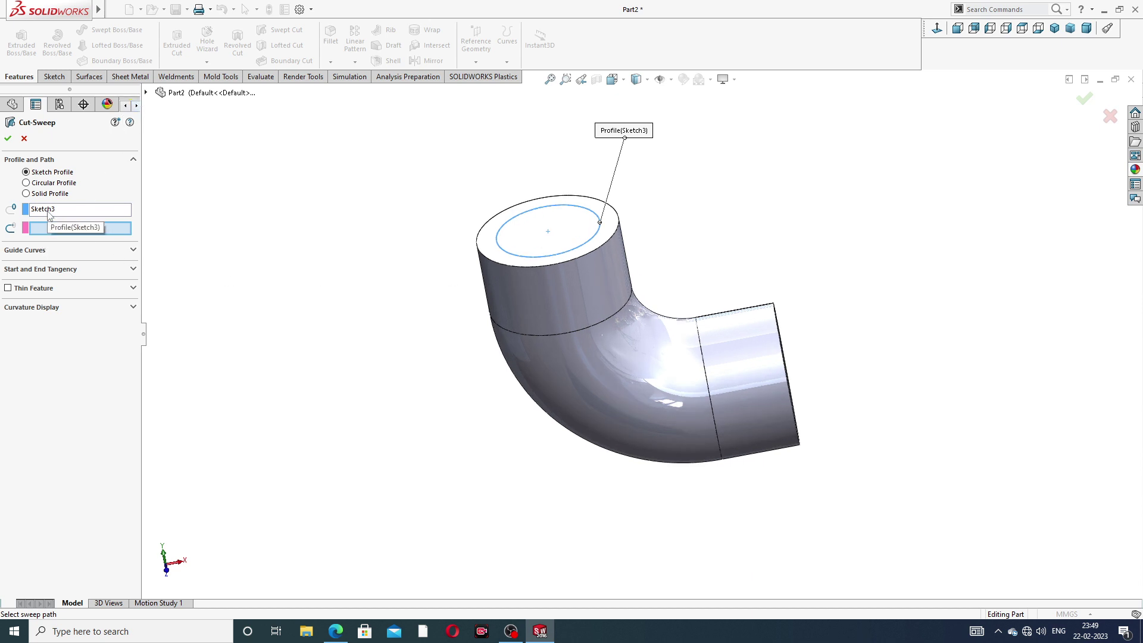
{"action": "left_click", "coordinate": [146, 92]}
{"action": "left_click", "coordinate": [160, 210]}
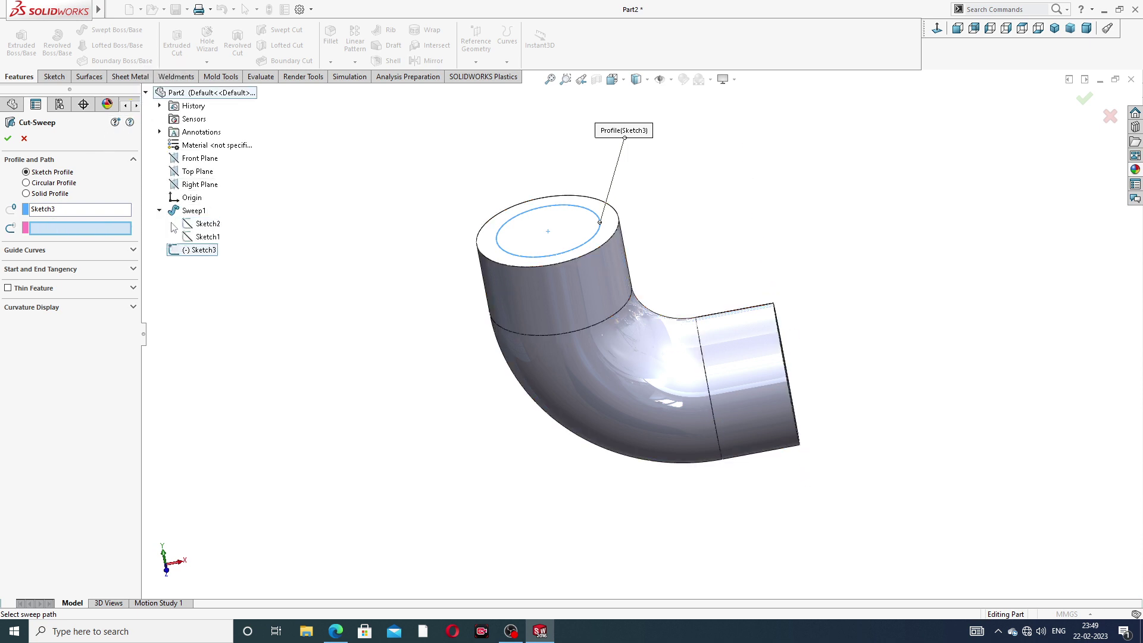
{"action": "left_click", "coordinate": [210, 238]}
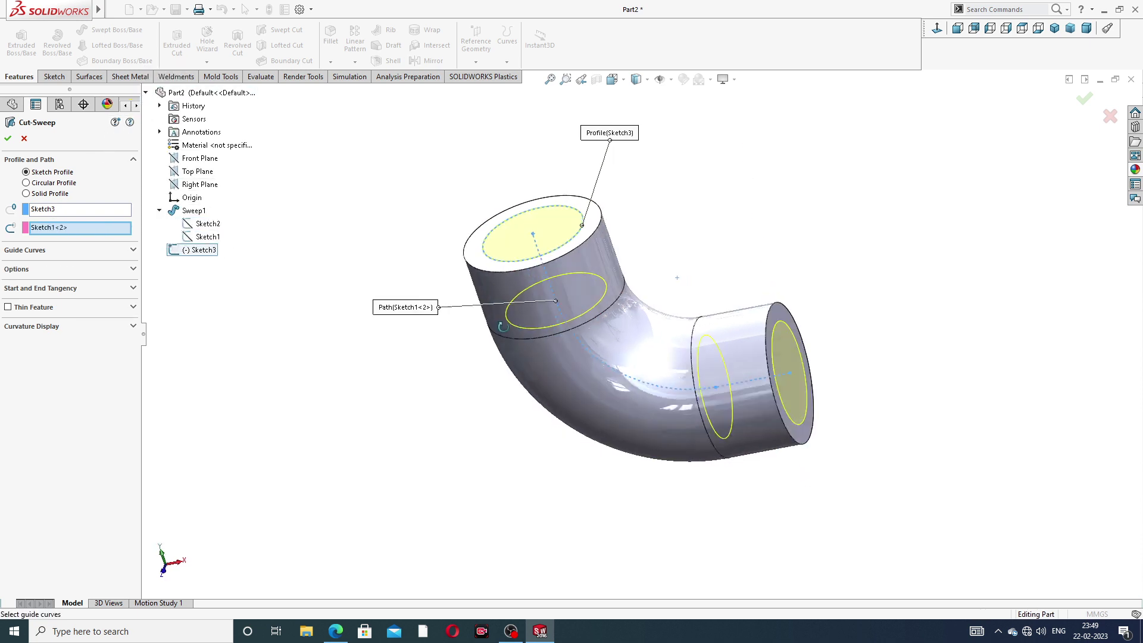
{"action": "left_click", "coordinate": [8, 140]}
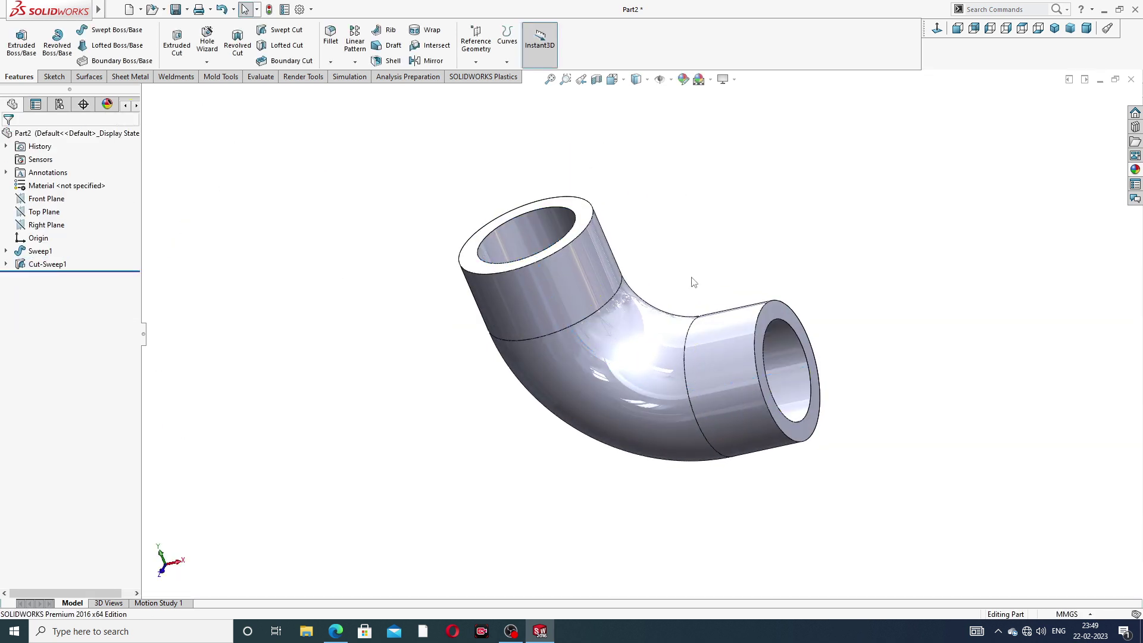
{"action": "mouse_move", "coordinate": [694, 282]}
{"action": "middle_mouse_down"}
{"action": "mouse_move", "coordinate": [711, 224]}
{"action": "mouse_move", "coordinate": [717, 250]}
{"action": "middle_mouse_up"}
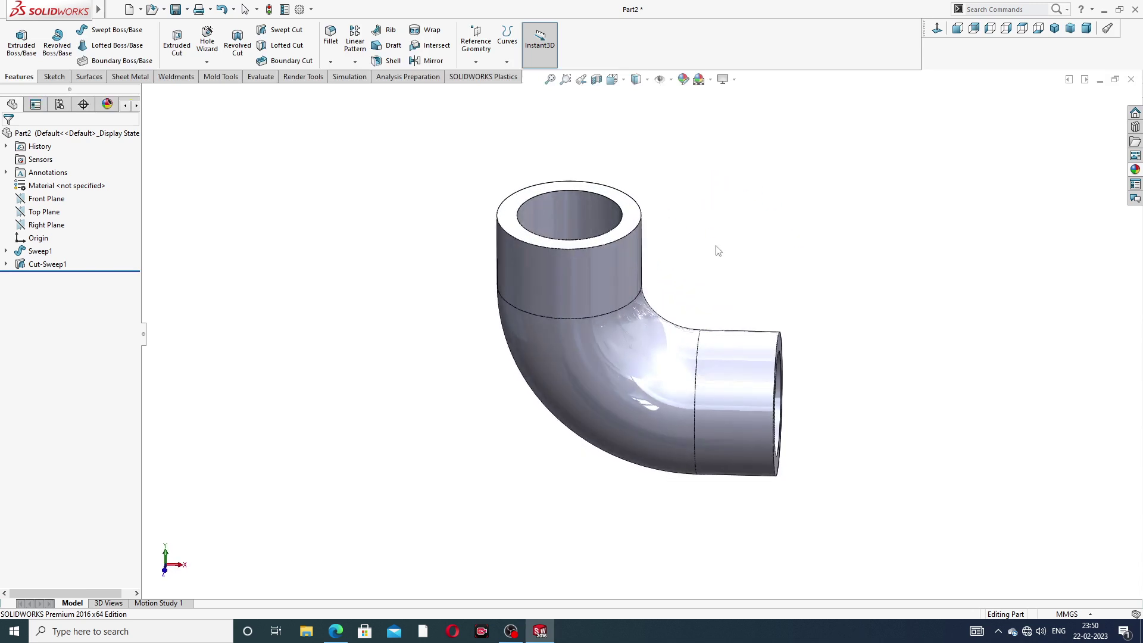
{"action": "left_click", "coordinate": [337, 632]}
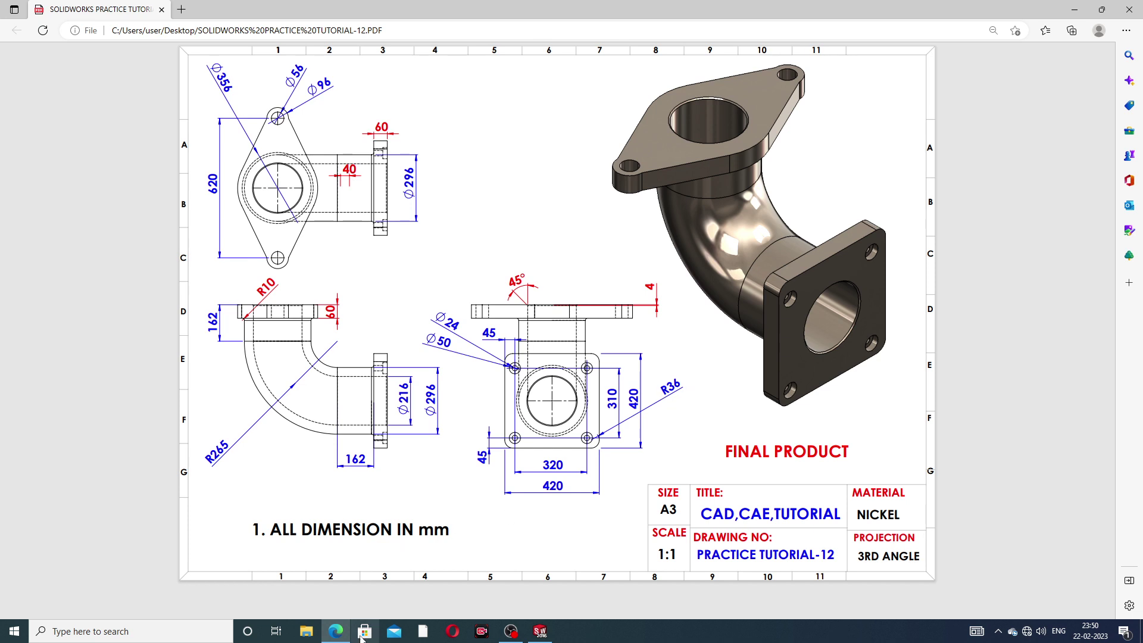
{"action": "left_click", "coordinate": [336, 631]}
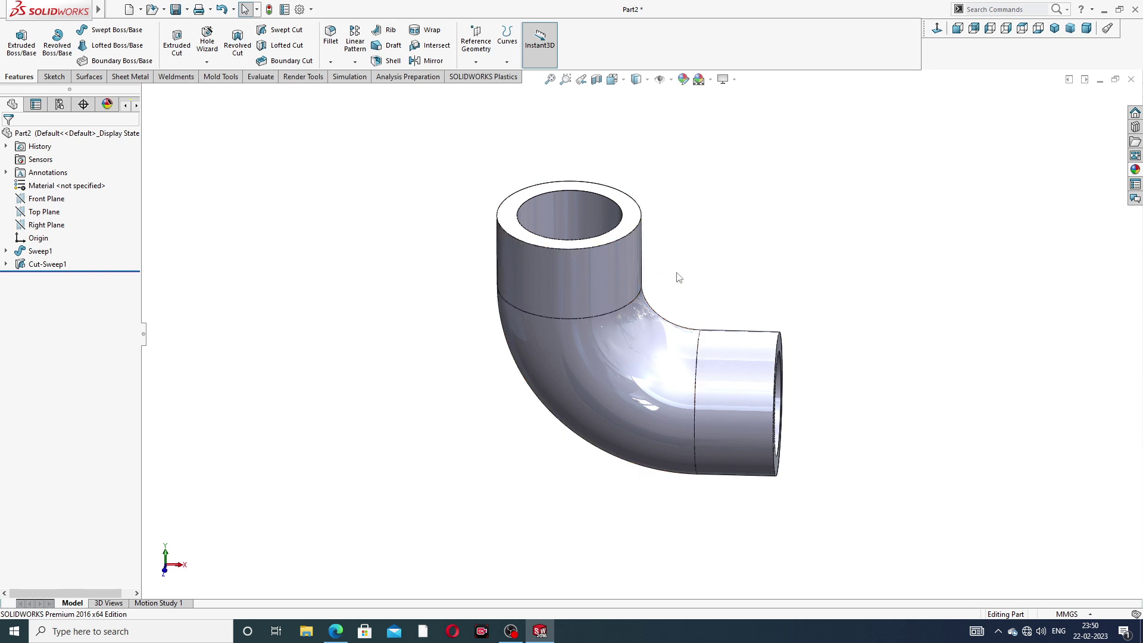
{"action": "key", "text": "ctrl+7"}
{"action": "left_click", "coordinate": [1054, 28]}
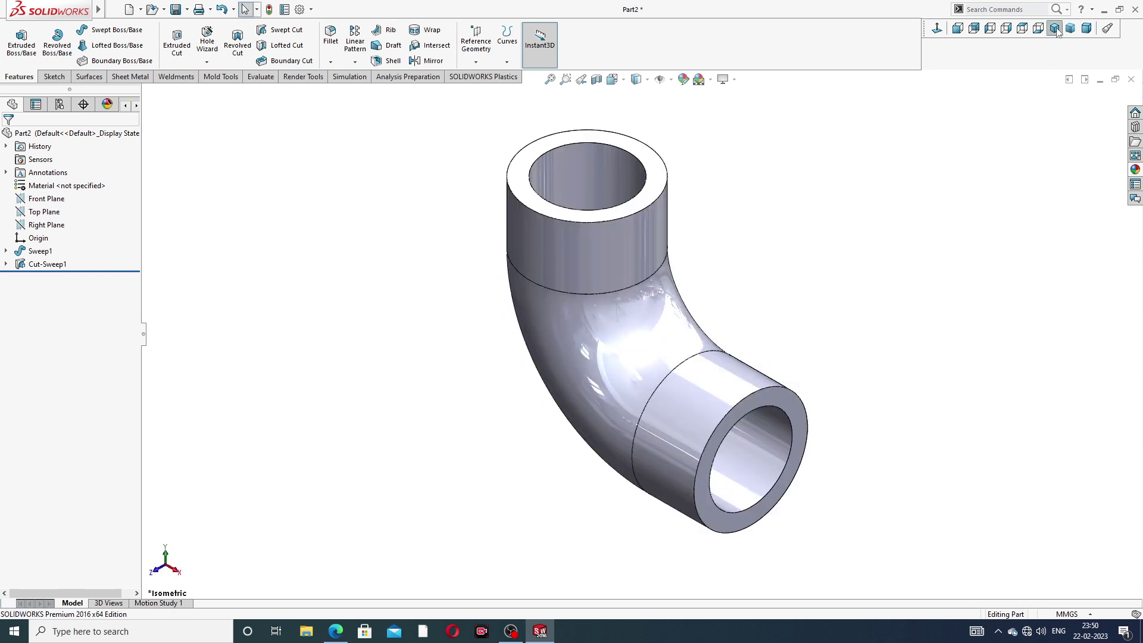
{"action": "left_click", "coordinate": [336, 631]}
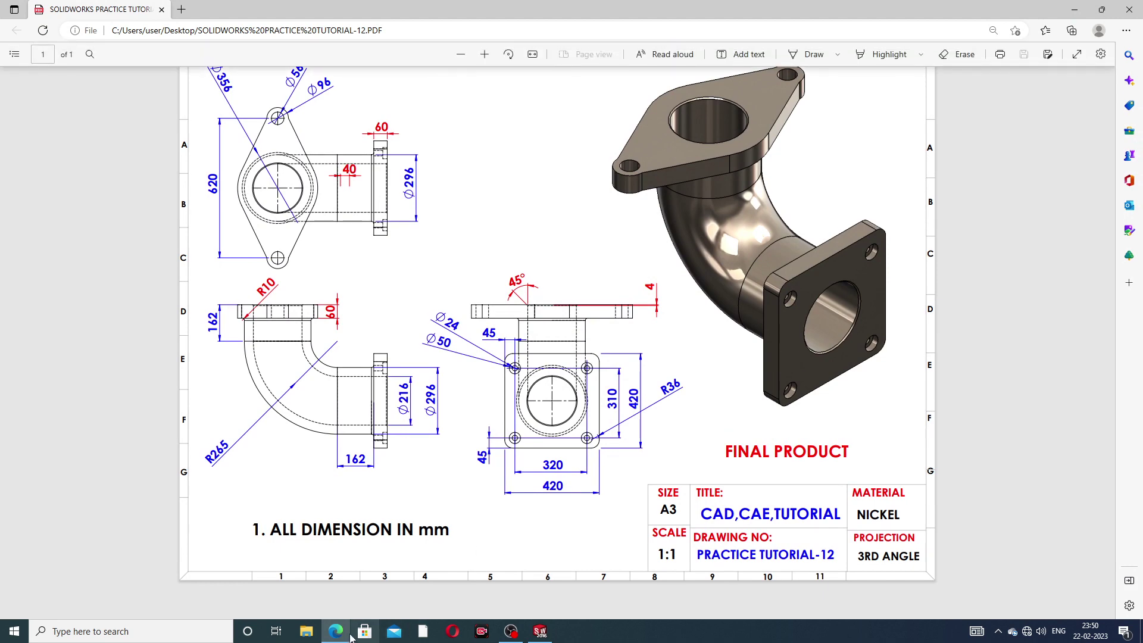
{"action": "key", "text": "alt+Tab"}
- Start a sketch on the pipe's outlet end face and draw a centre rectangle from the origin
{"action": "left_click", "coordinate": [769, 394]}
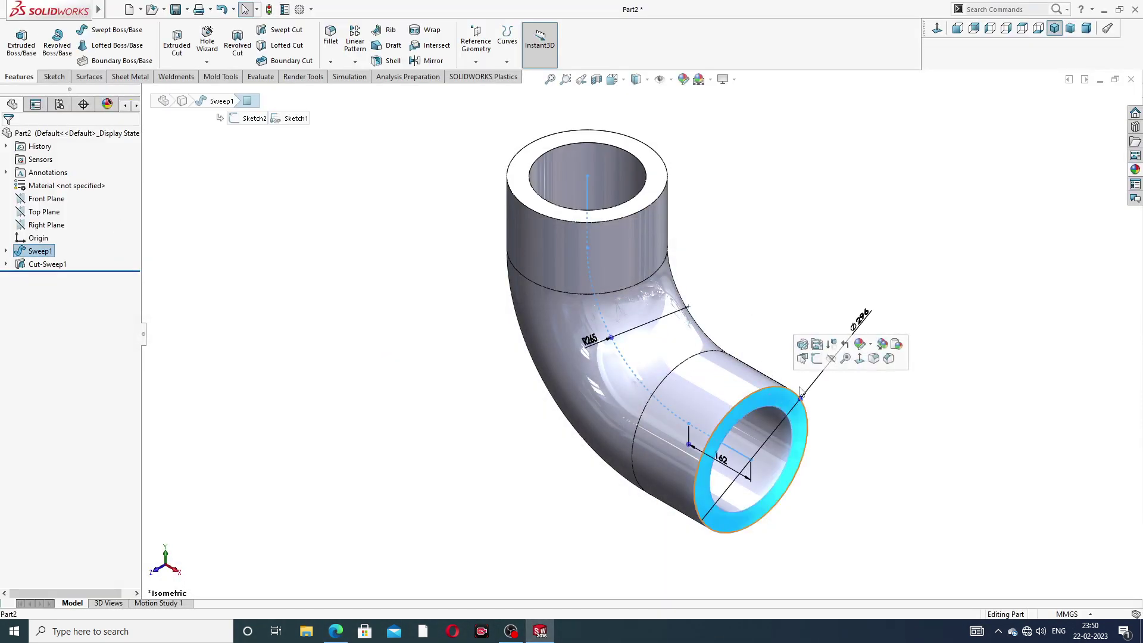
{"action": "left_click", "coordinate": [825, 366]}
{"action": "left_click", "coordinate": [937, 28]}
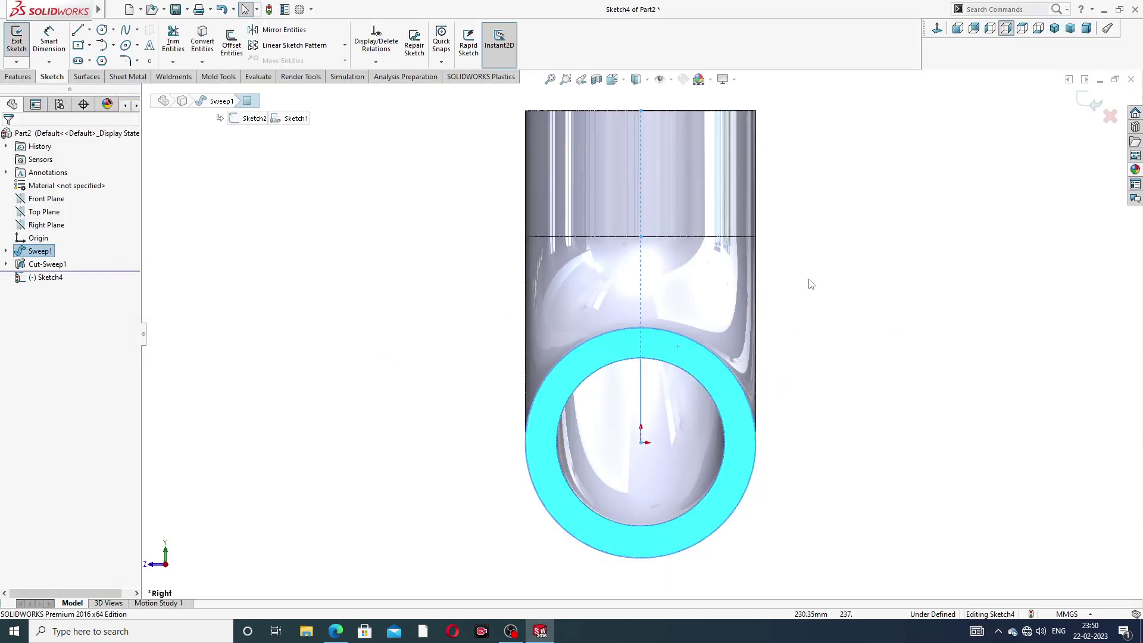
{"action": "left_click", "coordinate": [90, 46]}
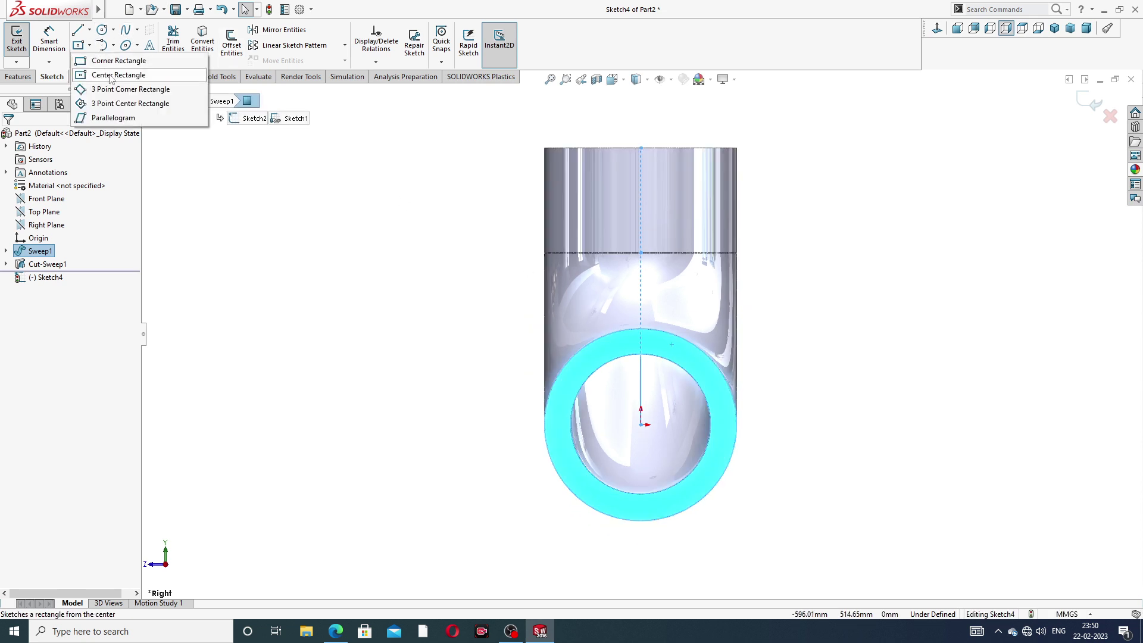
{"action": "left_click", "coordinate": [110, 74]}
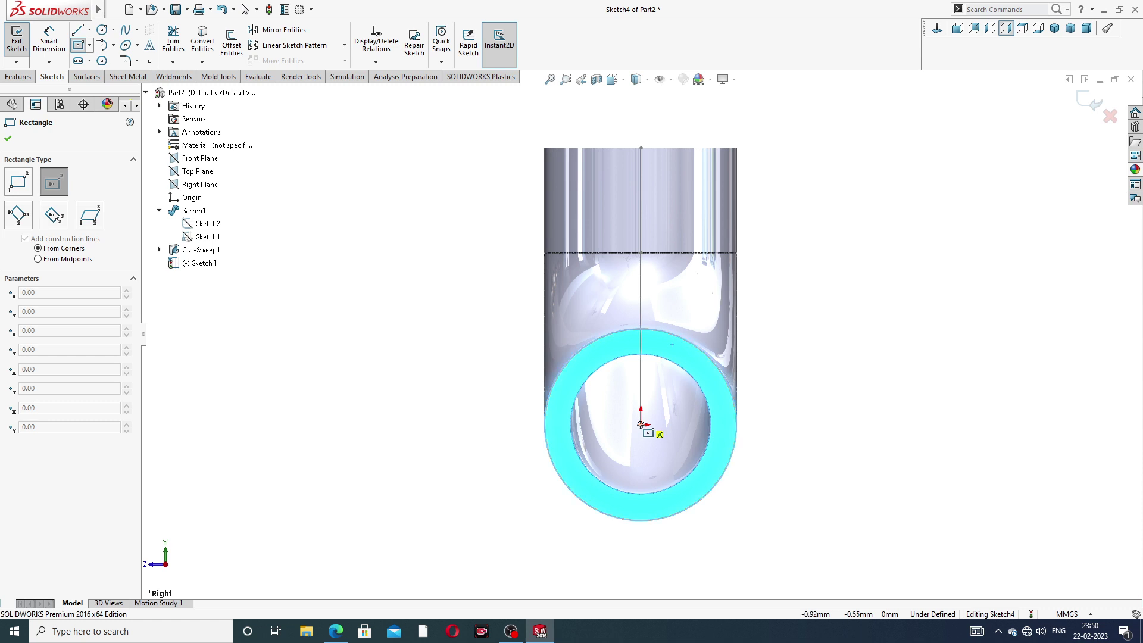
{"action": "left_click", "coordinate": [641, 425]}
{"action": "left_click", "coordinate": [774, 309]}
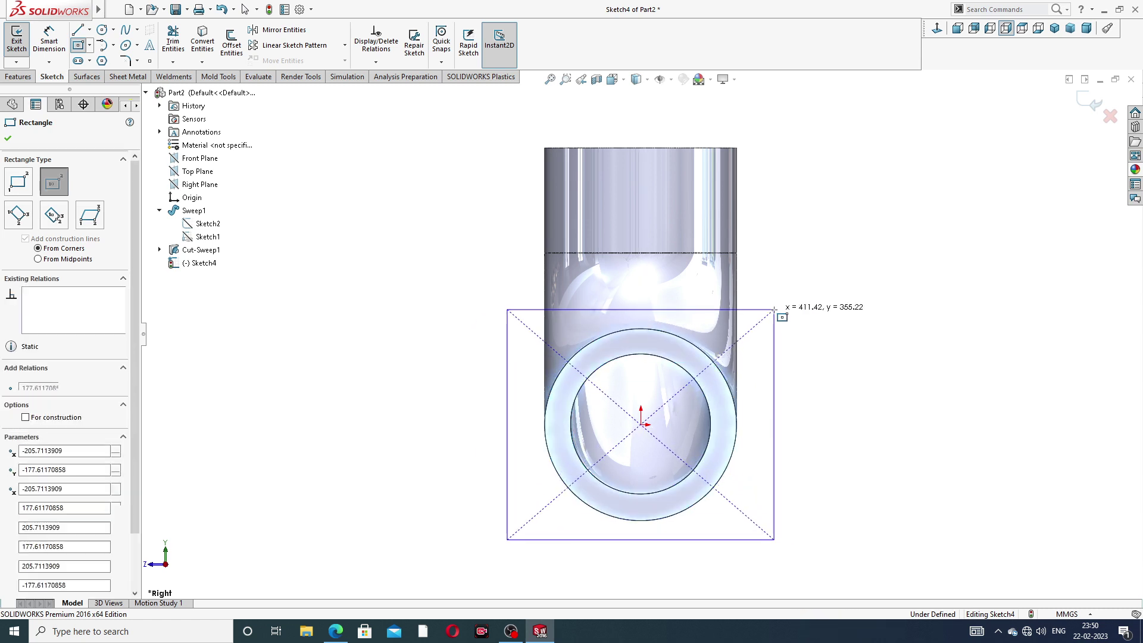
{"action": "right_click", "coordinate": [804, 236]}
{"action": "left_click", "coordinate": [830, 248]}
- Dimension the rectangle 420 mm wide and 420 mm high
{"action": "scroll", "coordinate": [743, 386], "scroll_direction": "down", "scroll_amount": 1}
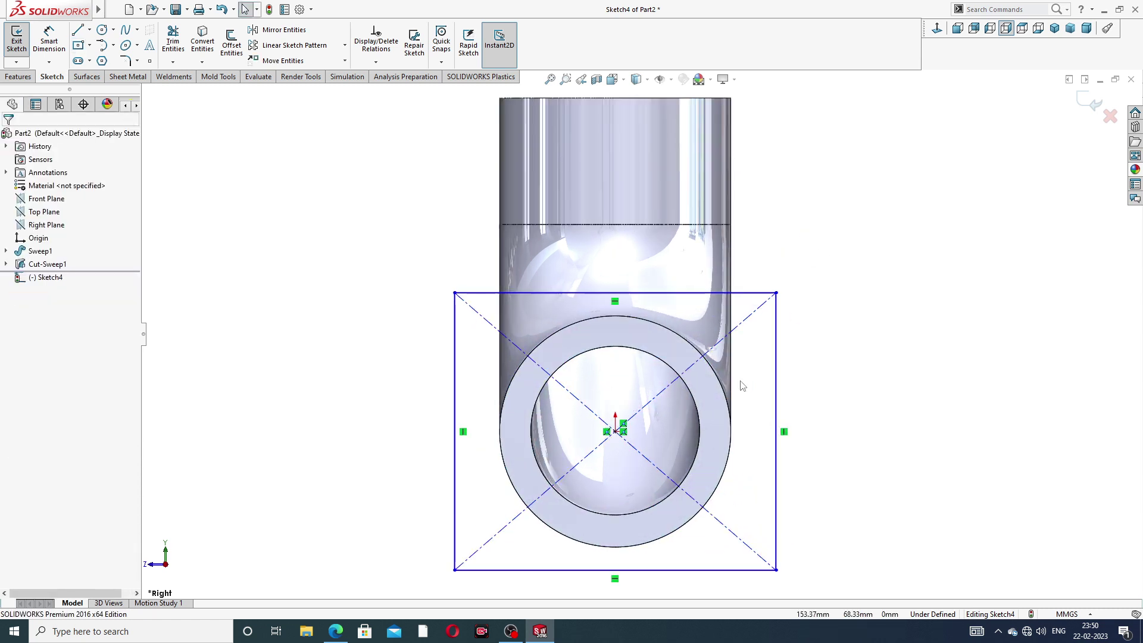
{"action": "scroll", "coordinate": [640, 334], "scroll_direction": "up", "scroll_amount": 2}
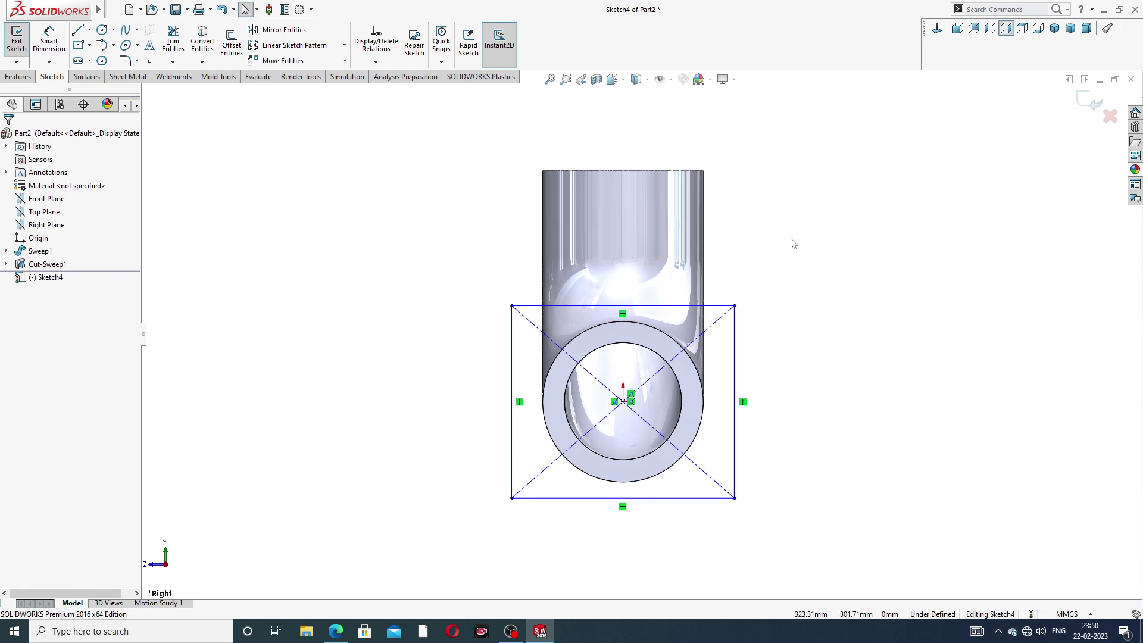
{"action": "left_click", "coordinate": [49, 38]}
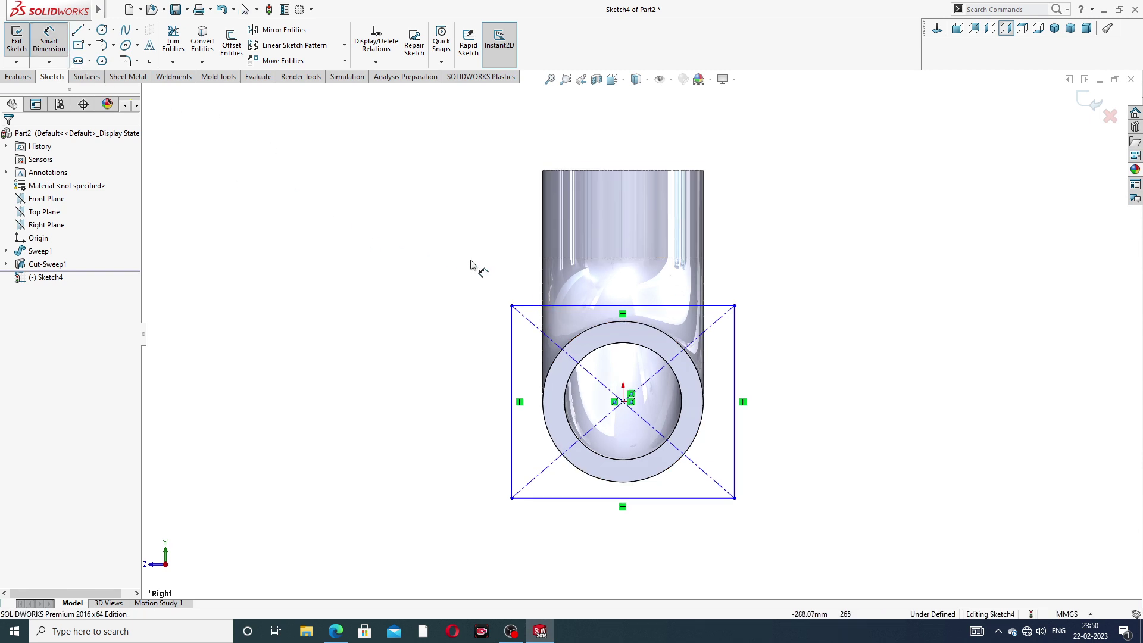
{"action": "left_click", "coordinate": [581, 307]}
{"action": "left_click", "coordinate": [619, 280]}
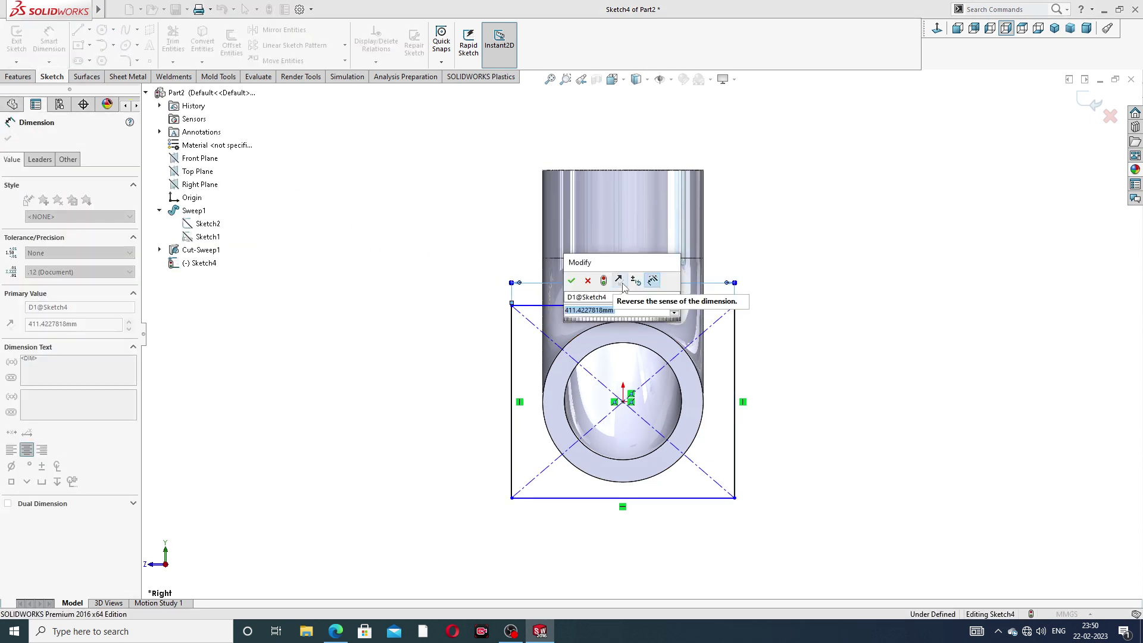
{"action": "type", "text": "420"}
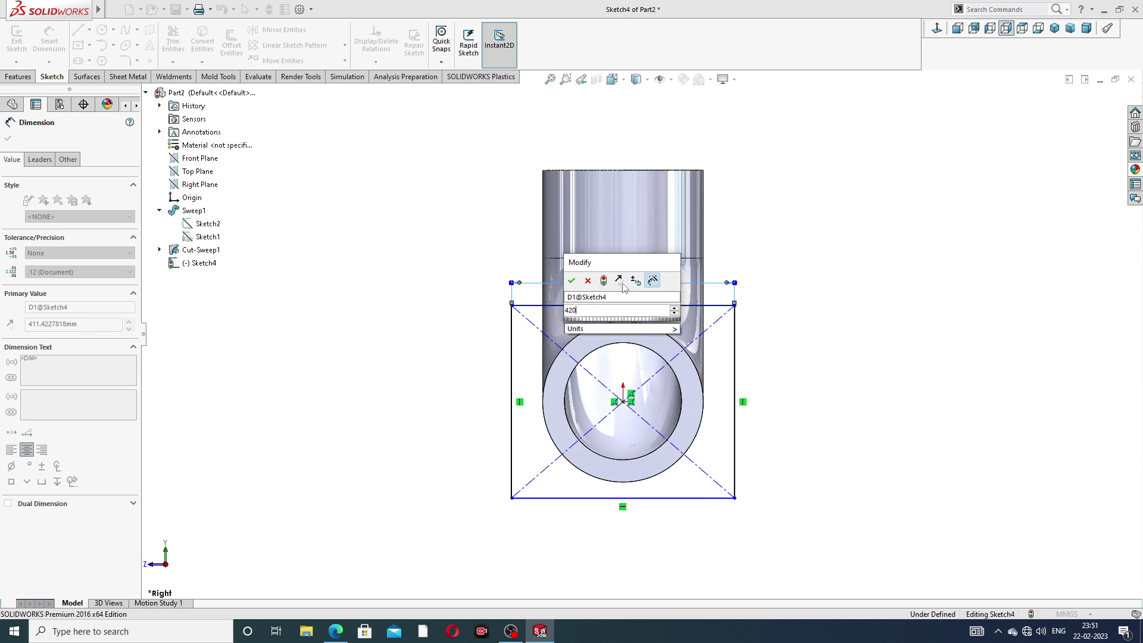
{"action": "key", "text": "Return"}
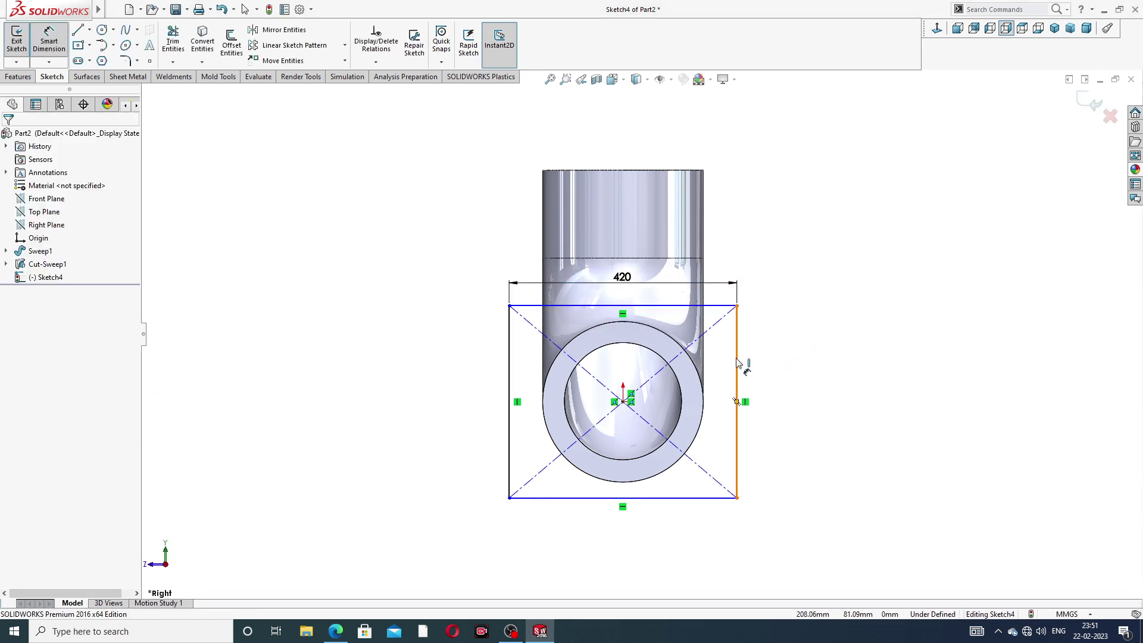
{"action": "left_click", "coordinate": [738, 361]}
{"action": "left_click", "coordinate": [761, 393]}
{"action": "type", "text": "420"}
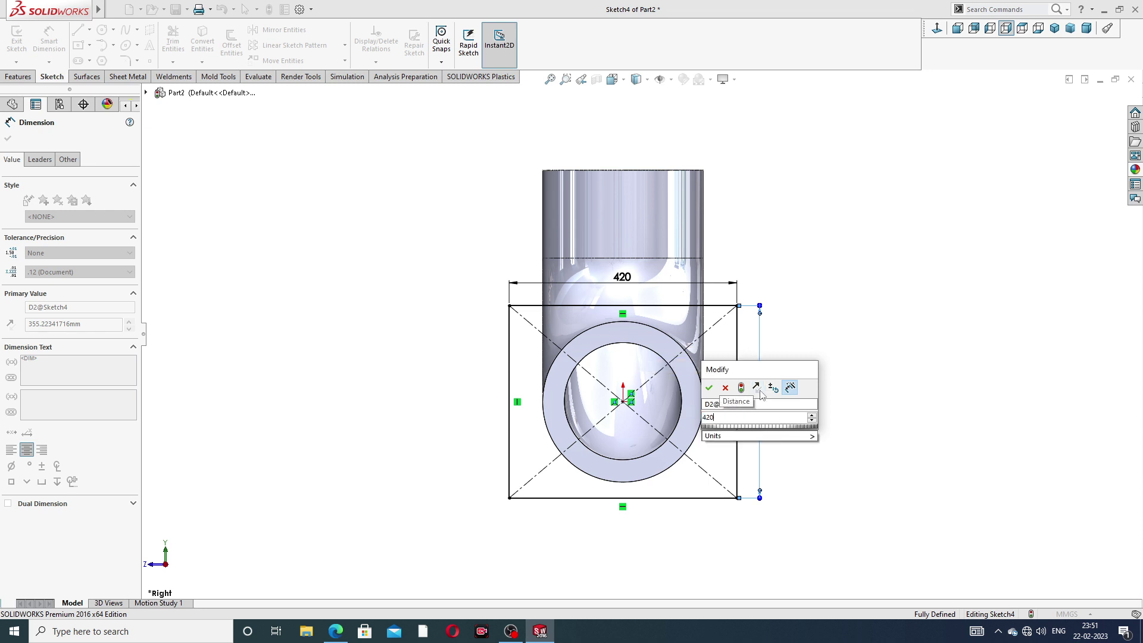
{"action": "key", "text": "Return"}
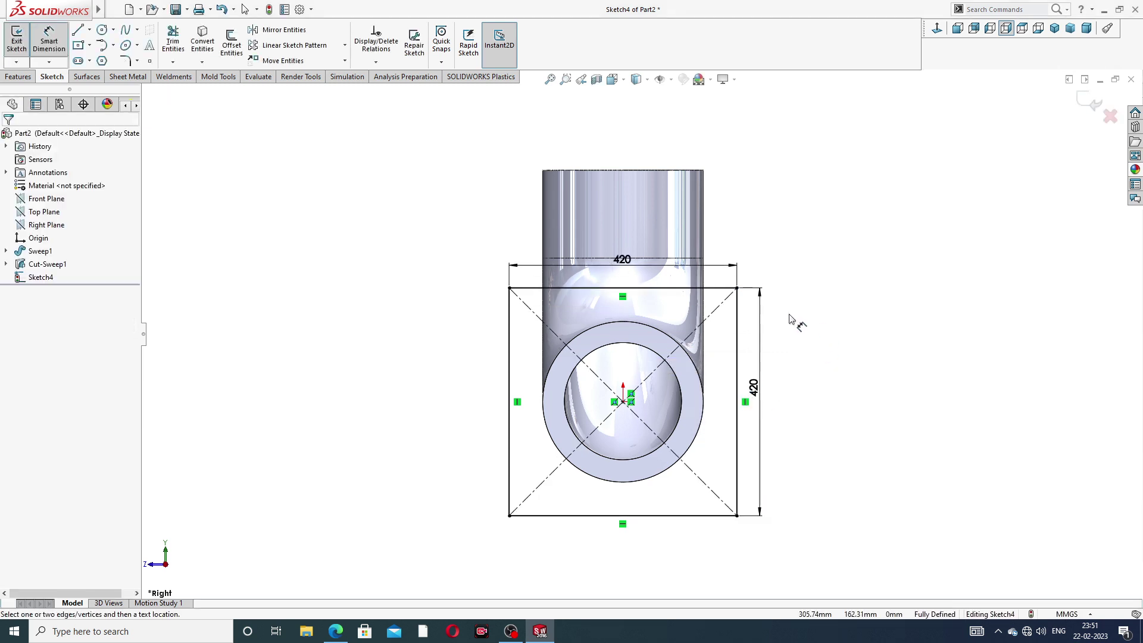
- Apply 36 mm sketch fillets to all four corners of the 420 square
{"action": "right_click", "coordinate": [430, 245]}
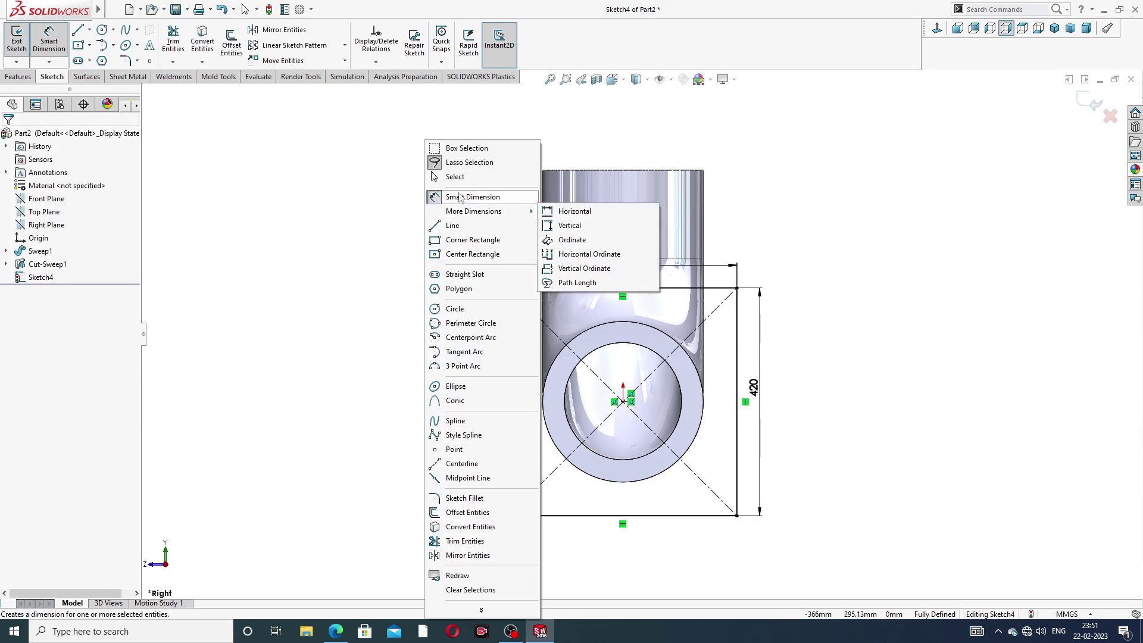
{"action": "left_click", "coordinate": [455, 176]}
{"action": "left_click", "coordinate": [138, 61]}
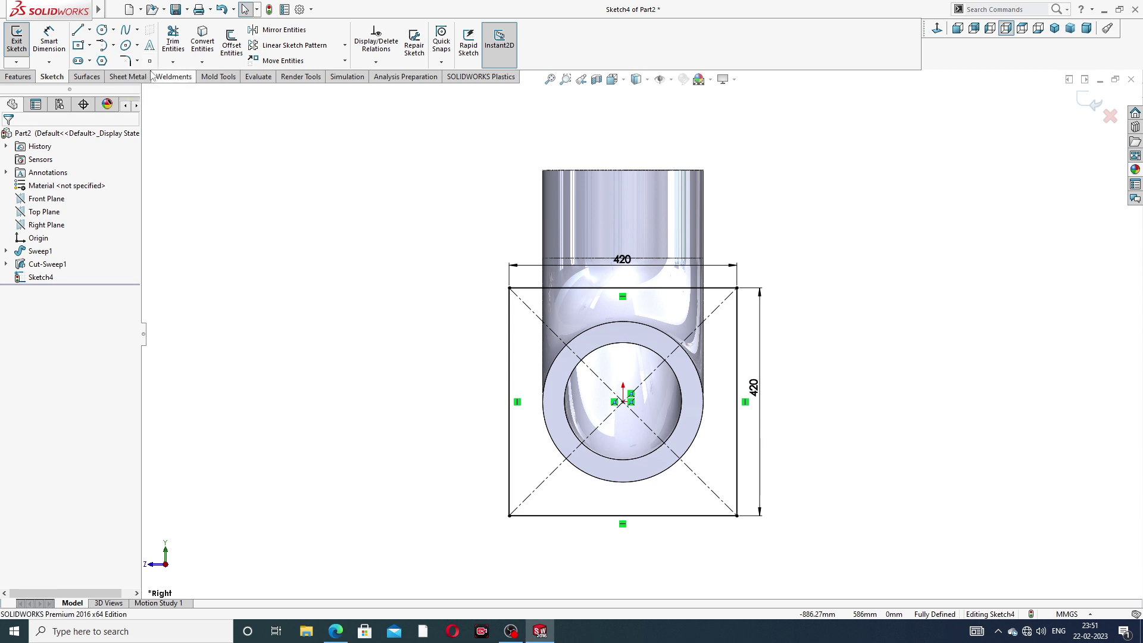
{"action": "left_click", "coordinate": [147, 78]}
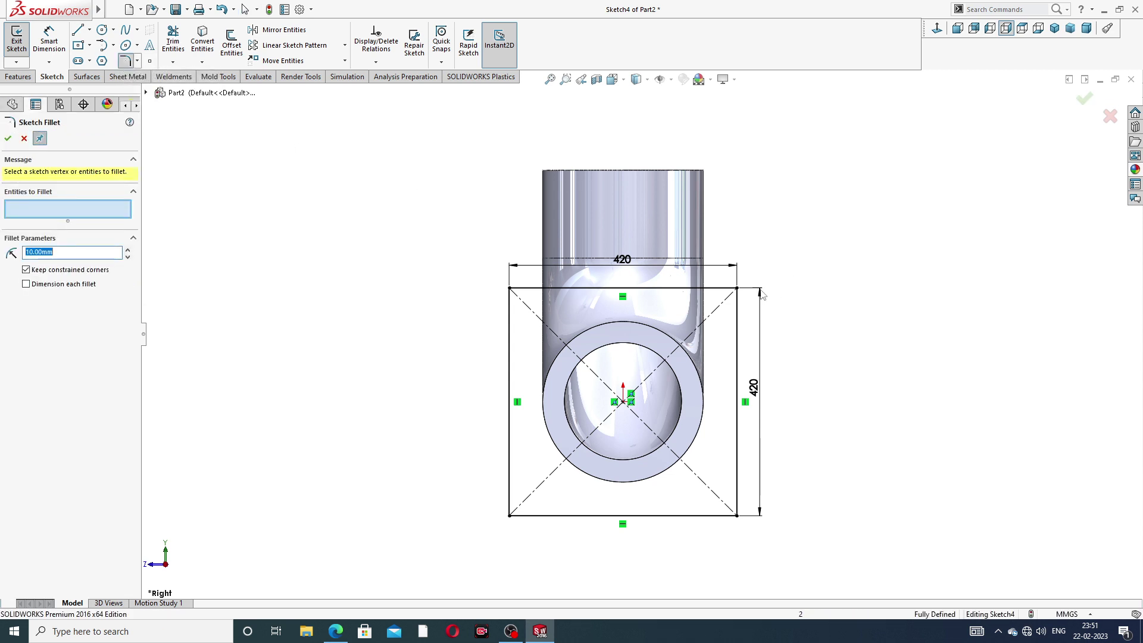
{"action": "left_click", "coordinate": [737, 290]}
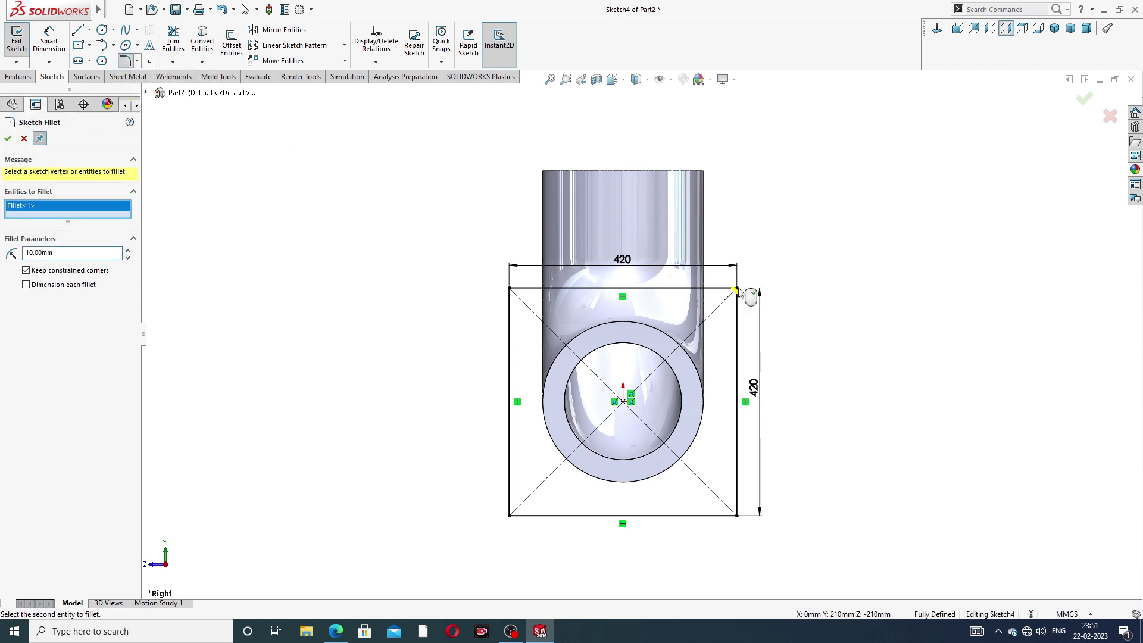
{"action": "left_click", "coordinate": [510, 288]}
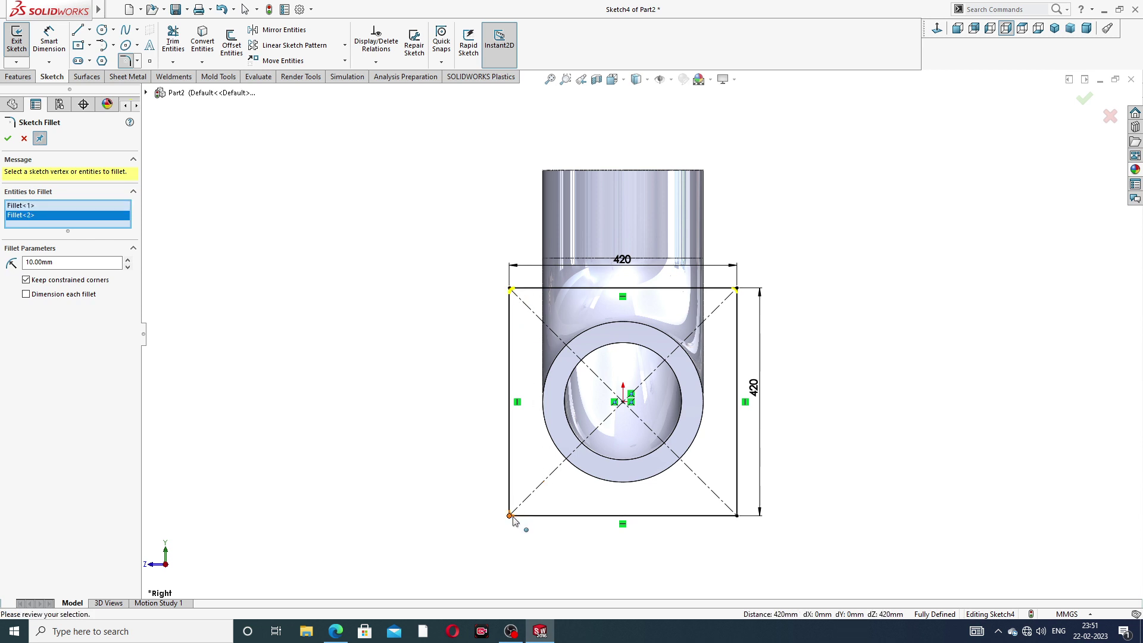
{"action": "left_click", "coordinate": [510, 515]}
{"action": "left_click", "coordinate": [737, 515]}
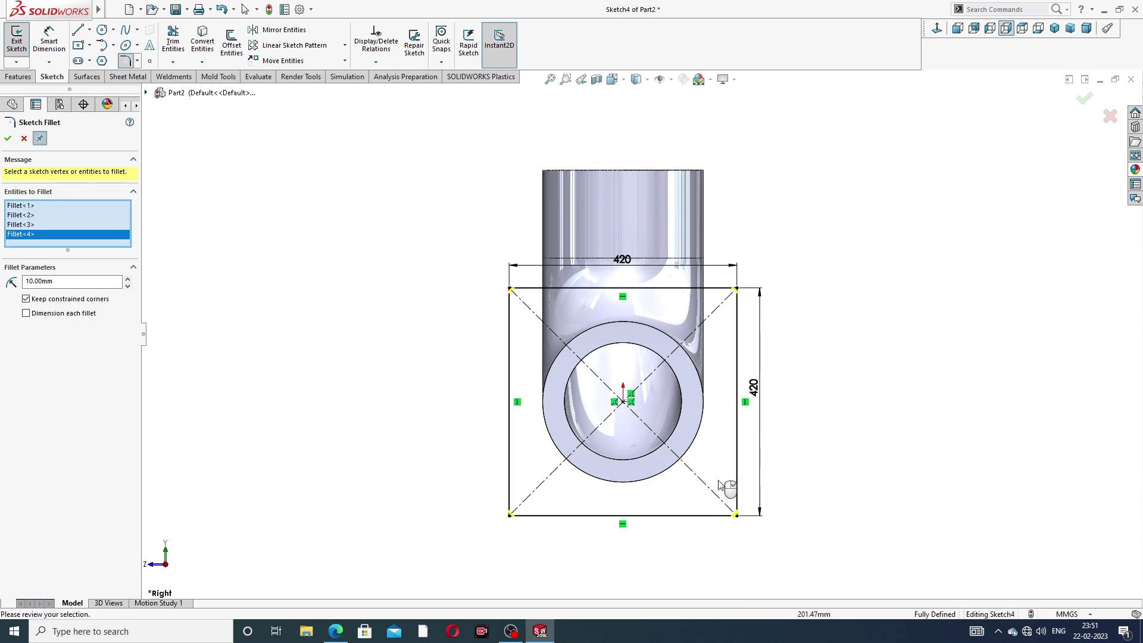
{"action": "double_click", "coordinate": [42, 281]}
{"action": "type", "text": "36"}
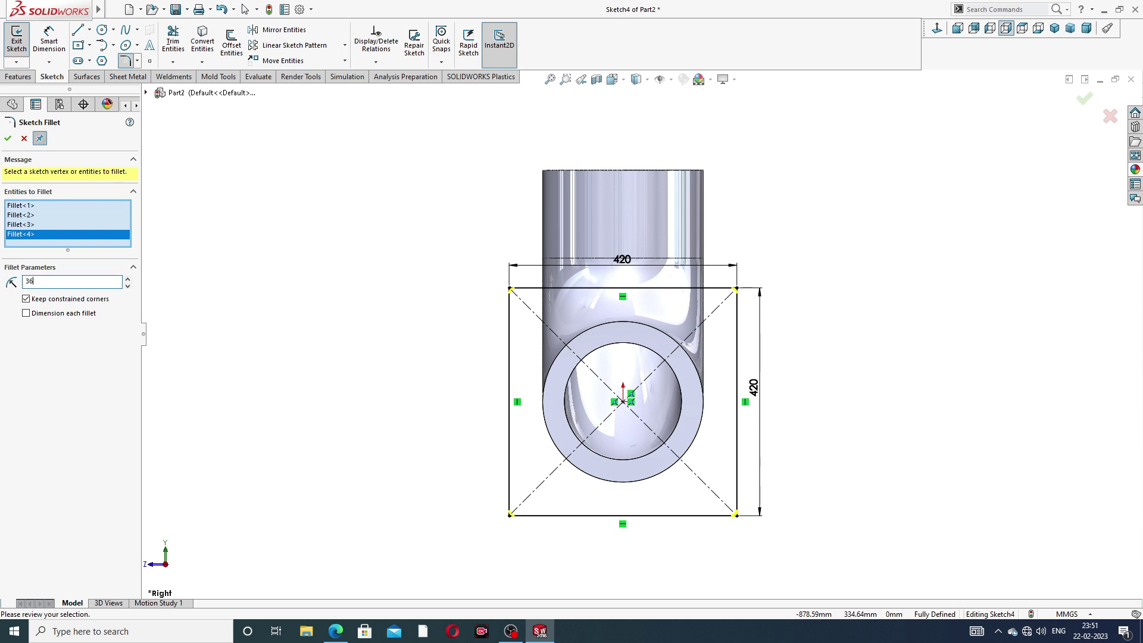
{"action": "key", "text": "Return"}
{"action": "left_click", "coordinate": [8, 139]}
- Draw four bolt circles, one near each corner of the square
{"action": "scroll", "coordinate": [538, 354], "scroll_direction": "down", "scroll_amount": 2}
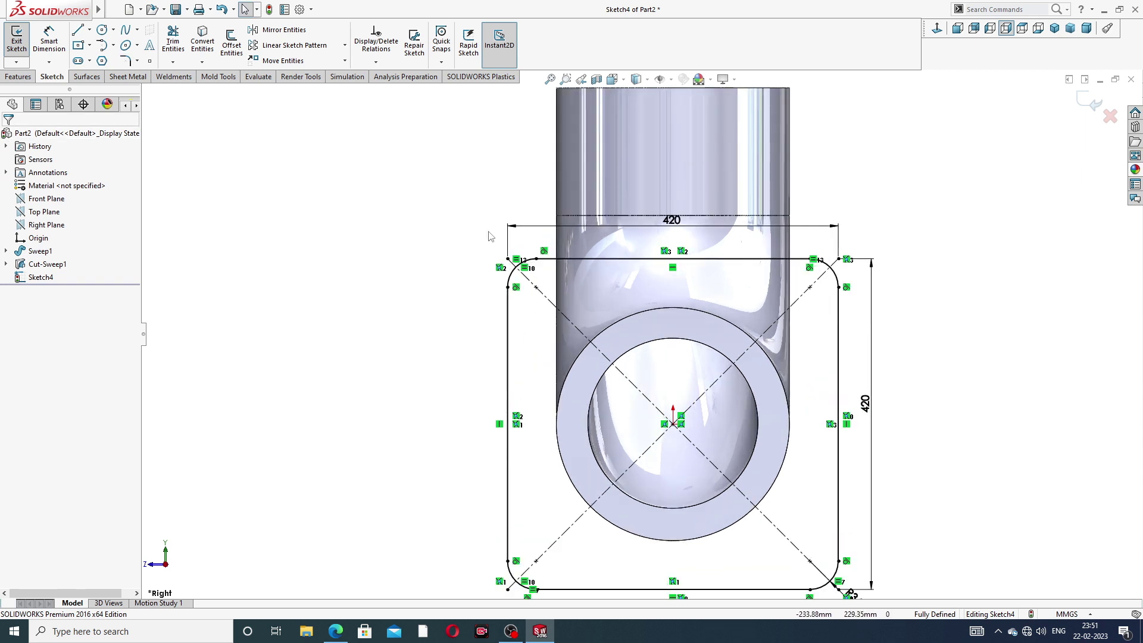
{"action": "left_click", "coordinate": [107, 35]}
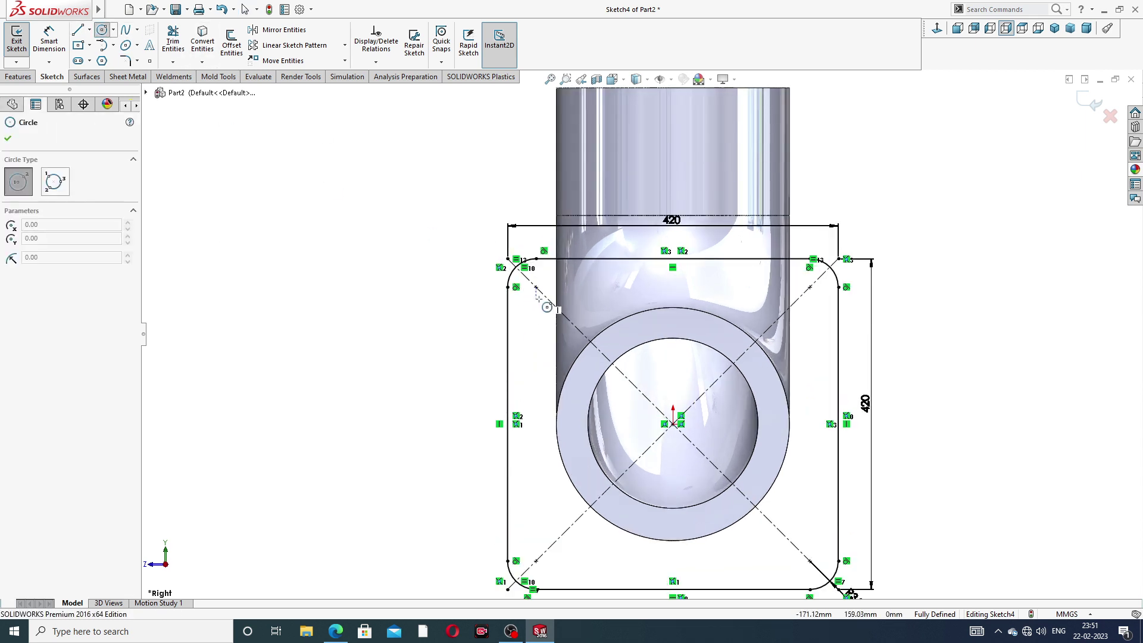
{"action": "left_click", "coordinate": [533, 304]}
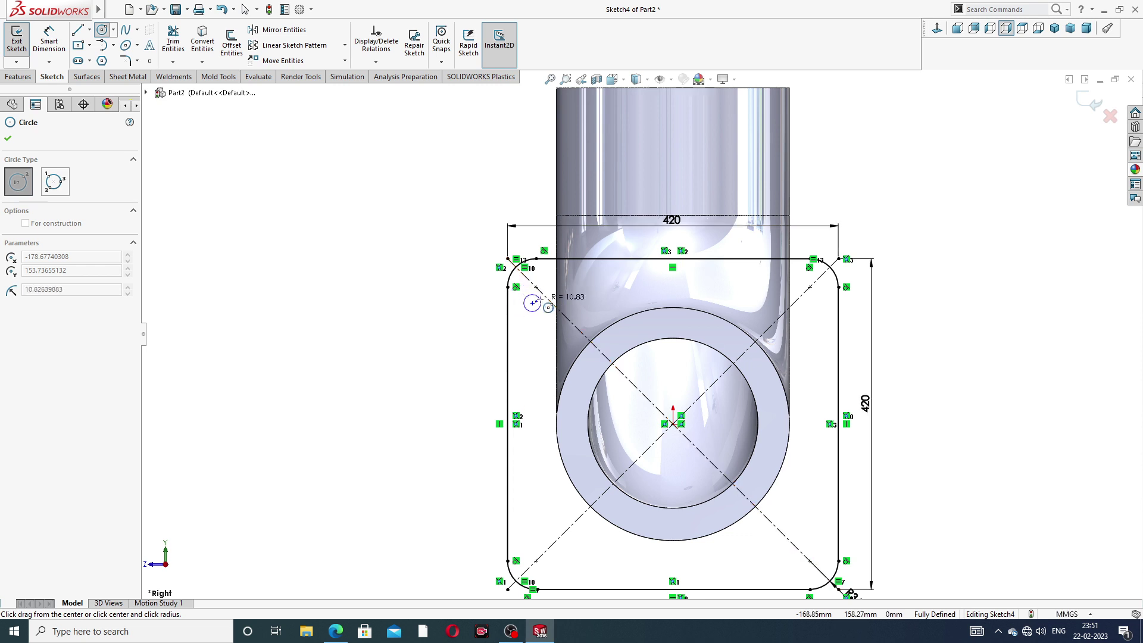
{"action": "left_click", "coordinate": [548, 308]}
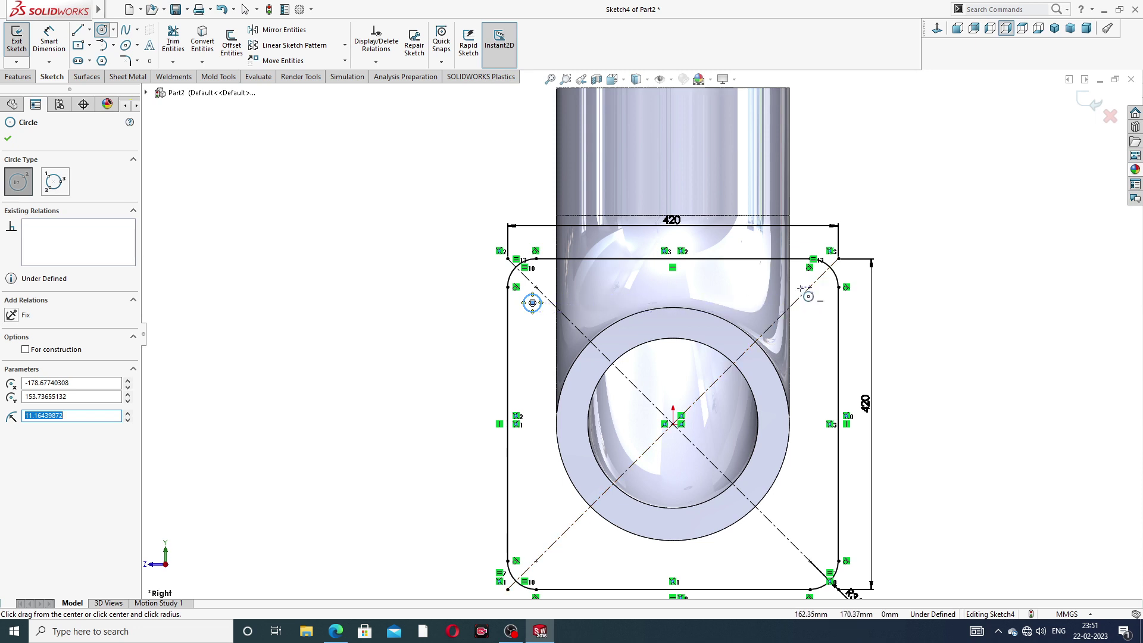
{"action": "left_click", "coordinate": [800, 281]}
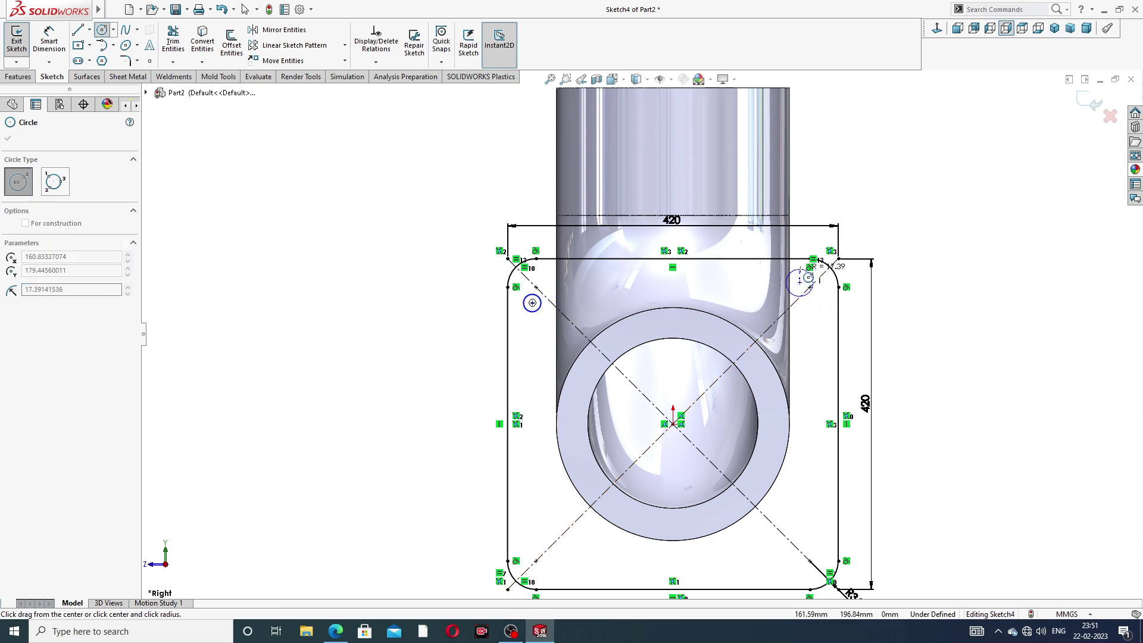
{"action": "left_click", "coordinate": [810, 285]}
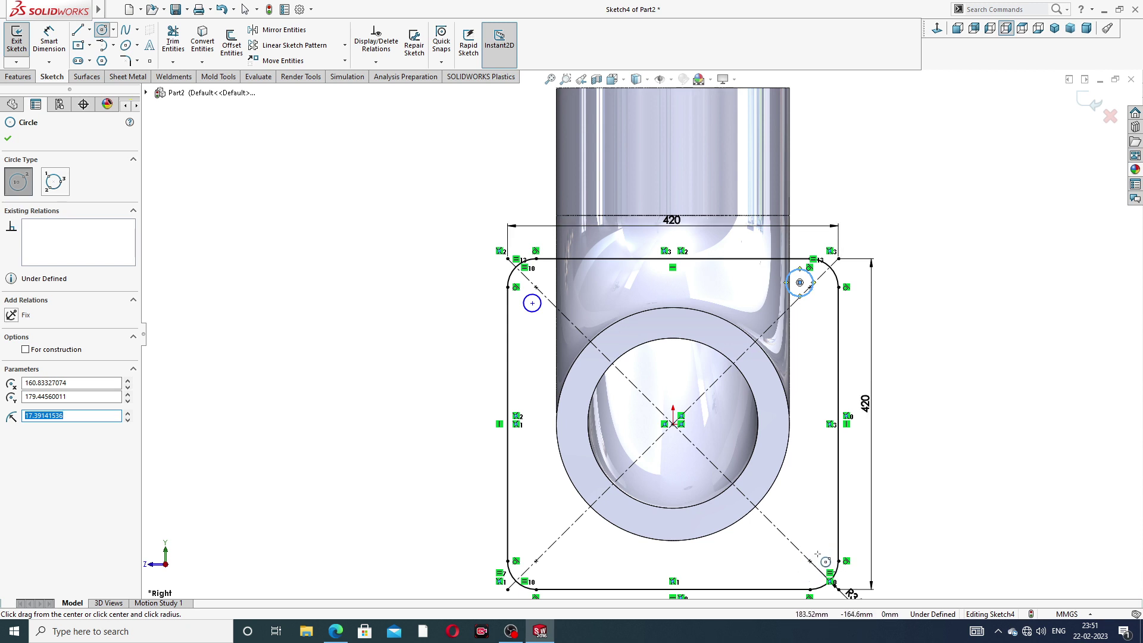
{"action": "left_click", "coordinate": [817, 554]}
{"action": "left_click", "coordinate": [818, 537]}
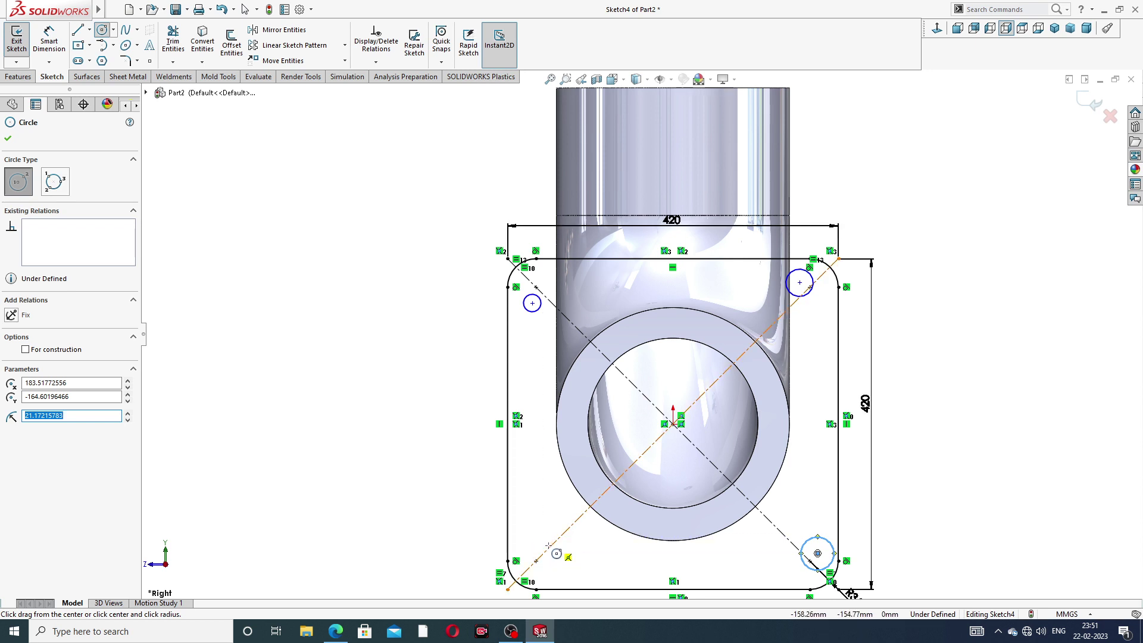
{"action": "left_click", "coordinate": [546, 540]}
{"action": "left_click", "coordinate": [556, 534]}
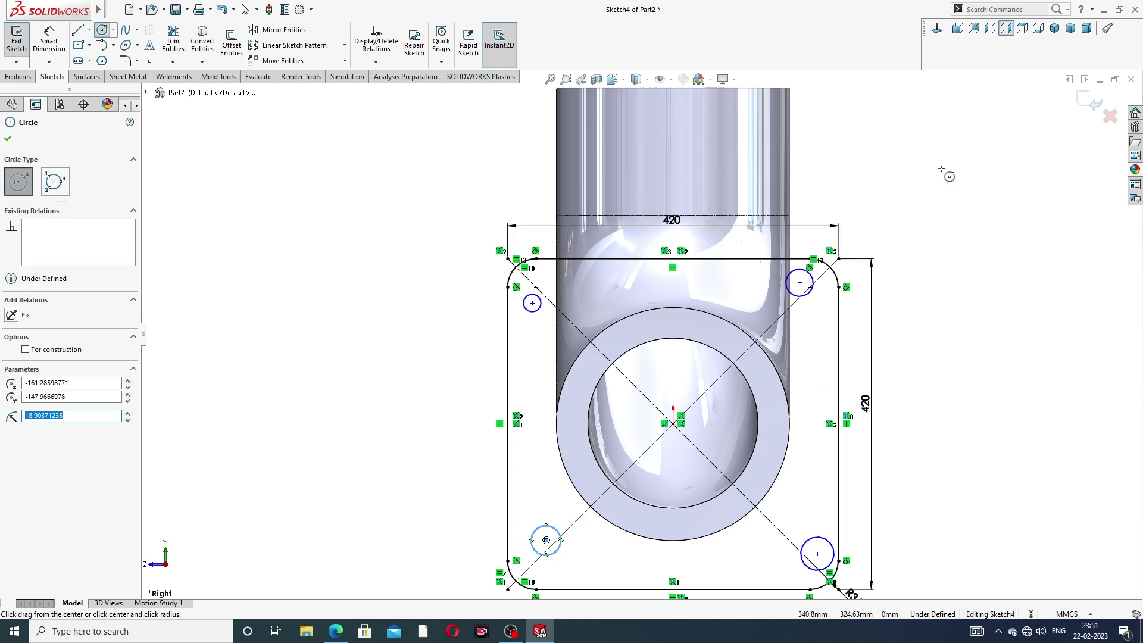
{"action": "right_click", "coordinate": [945, 176]}
{"action": "left_click", "coordinate": [973, 185]}
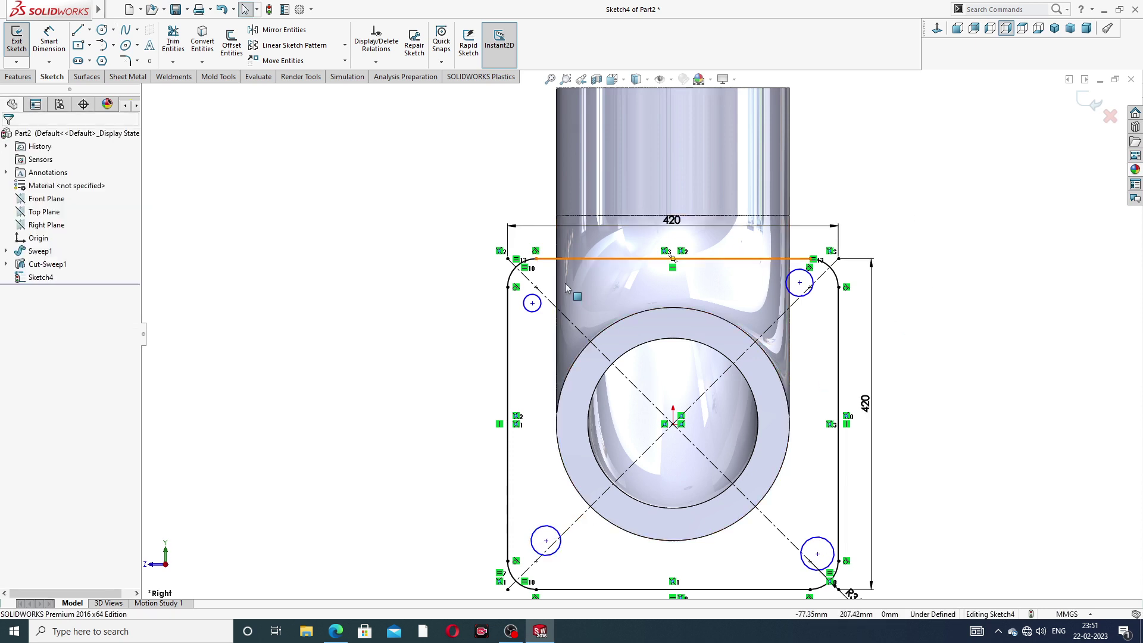
- Give the four corner circles an Equal relation and bring up the tutorial PDF drawing
{"action": "left_click", "coordinate": [540, 310]}
{"action": "left_click", "coordinate": [550, 527], "text": "ctrl"}
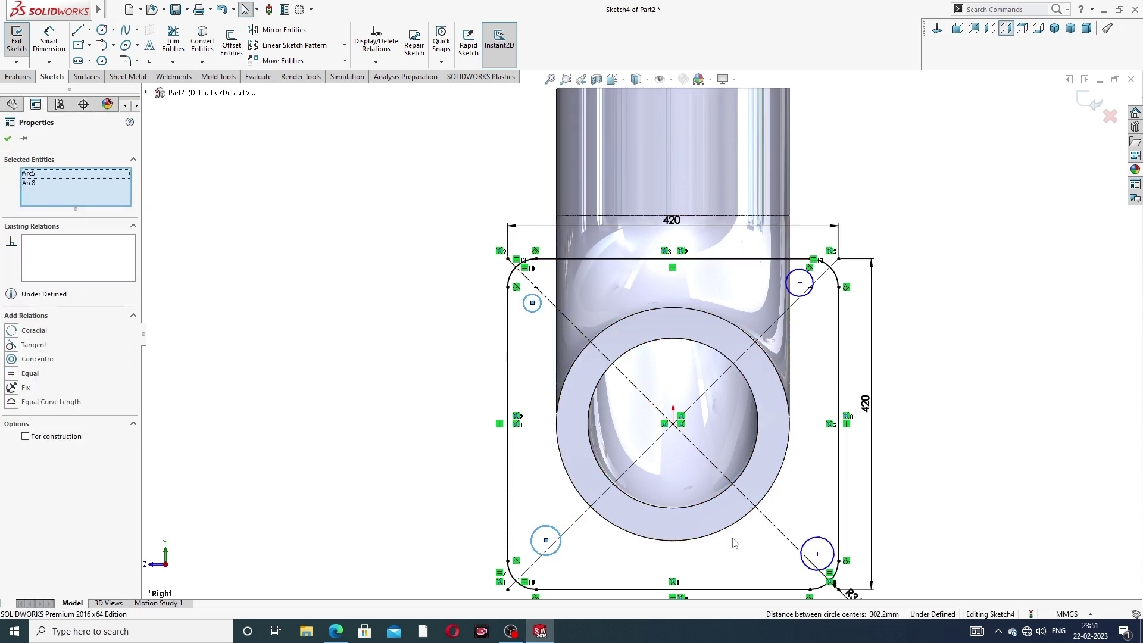
{"action": "left_click", "coordinate": [820, 544], "text": "ctrl"}
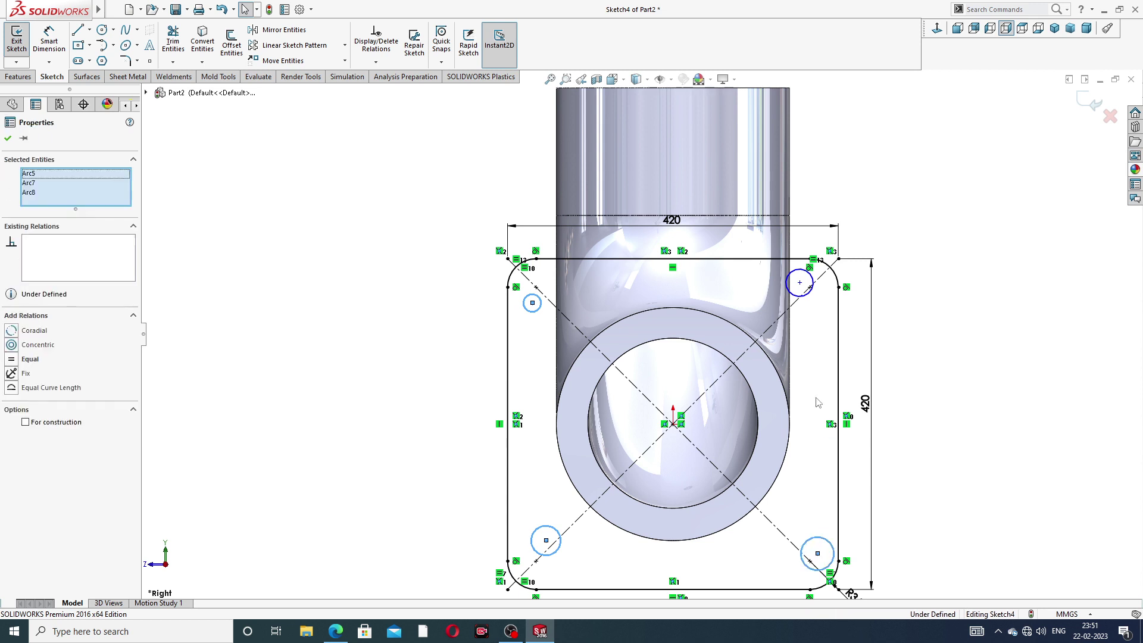
{"action": "left_click", "coordinate": [816, 297], "text": "ctrl"}
{"action": "left_click", "coordinate": [33, 363]}
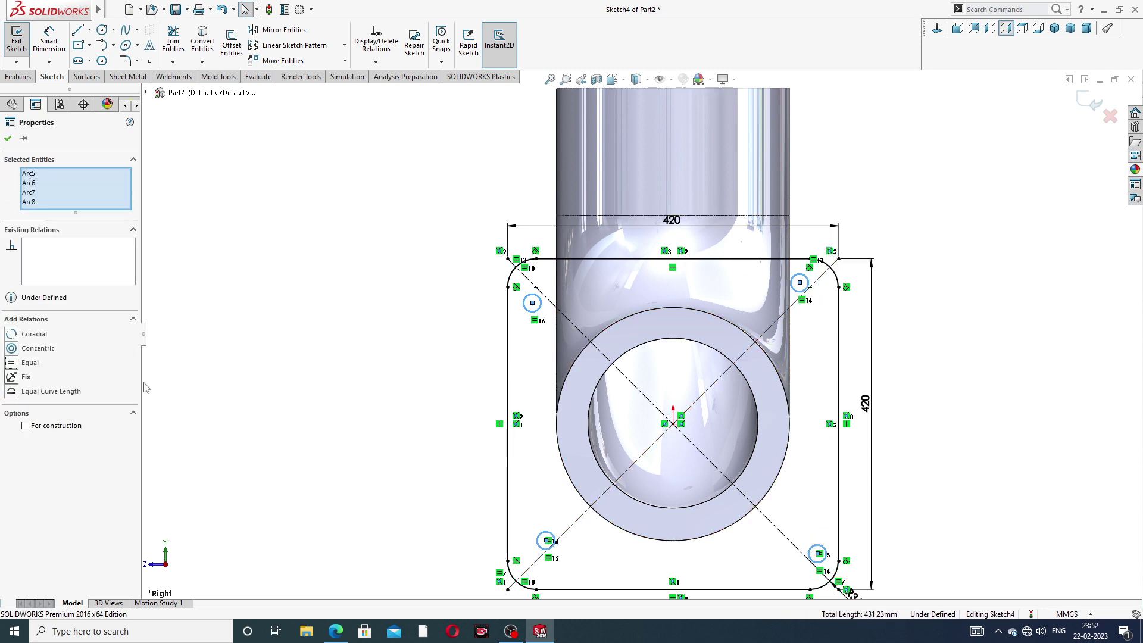
{"action": "left_click", "coordinate": [917, 279]}
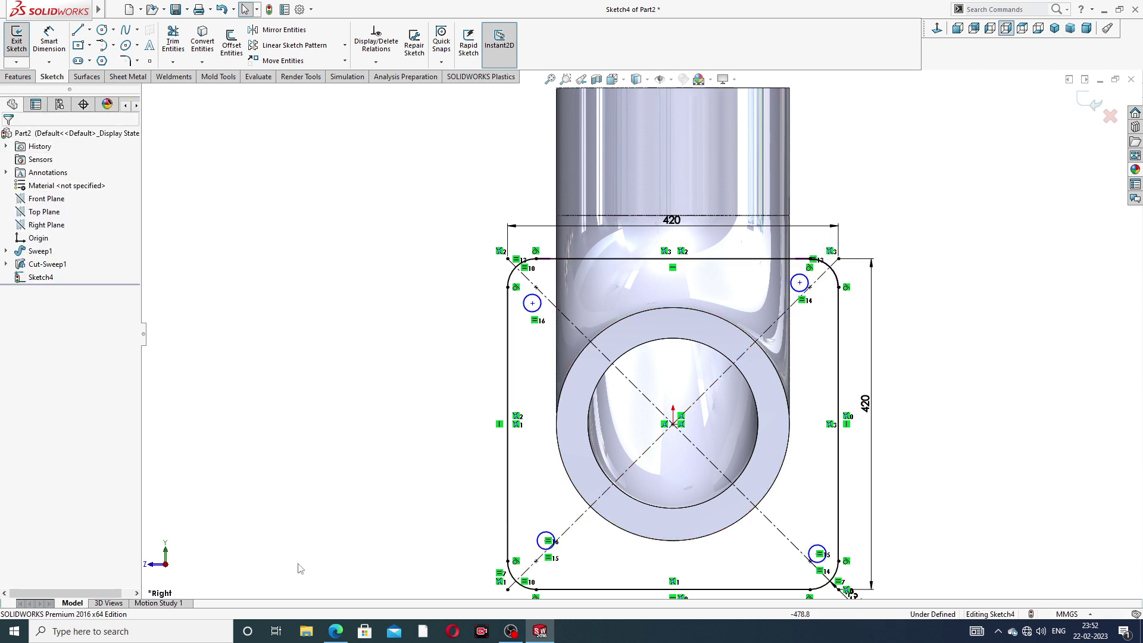
{"action": "left_click", "coordinate": [340, 640]}
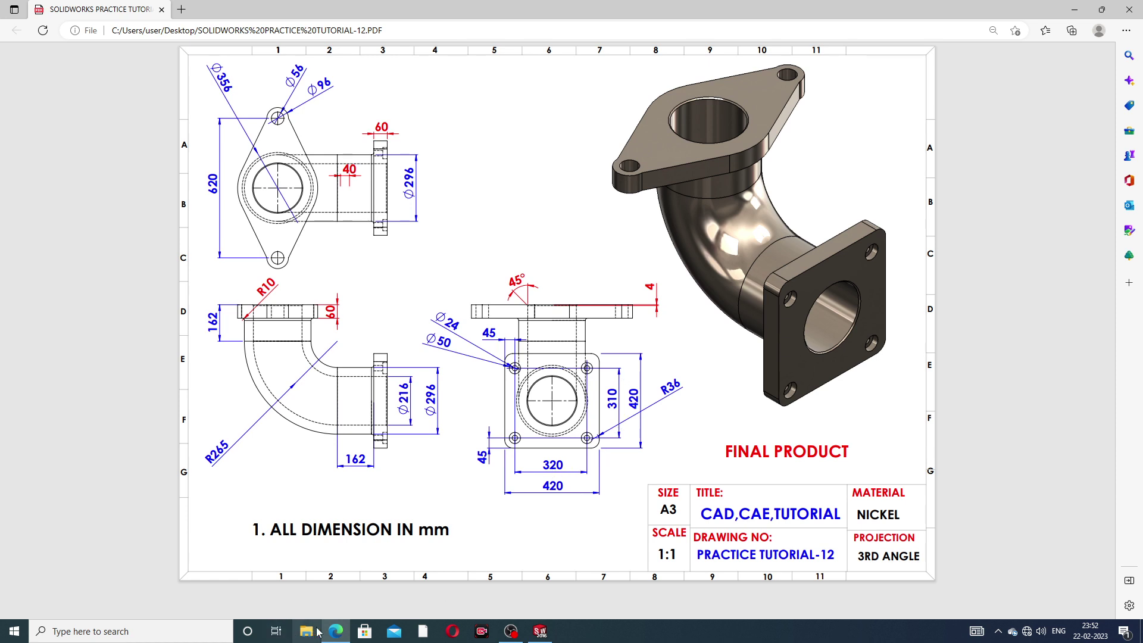
- Switch from the Edge PDF back to the SOLIDWORKS Sketch4 window
{"action": "left_click", "coordinate": [540, 632]}
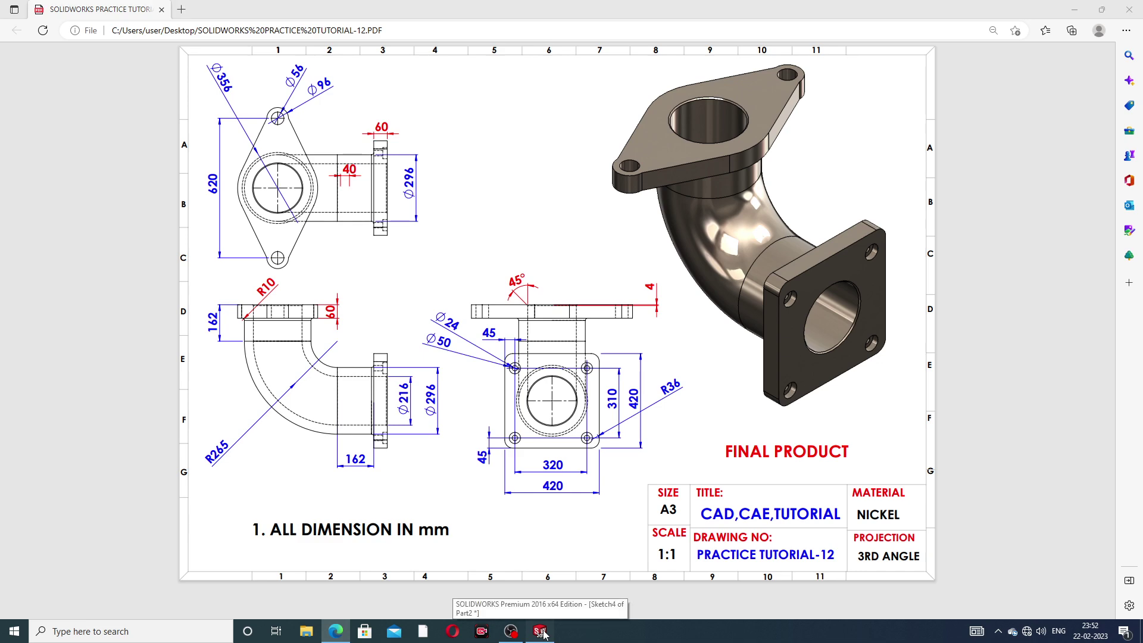
{"action": "left_click", "coordinate": [541, 633]}
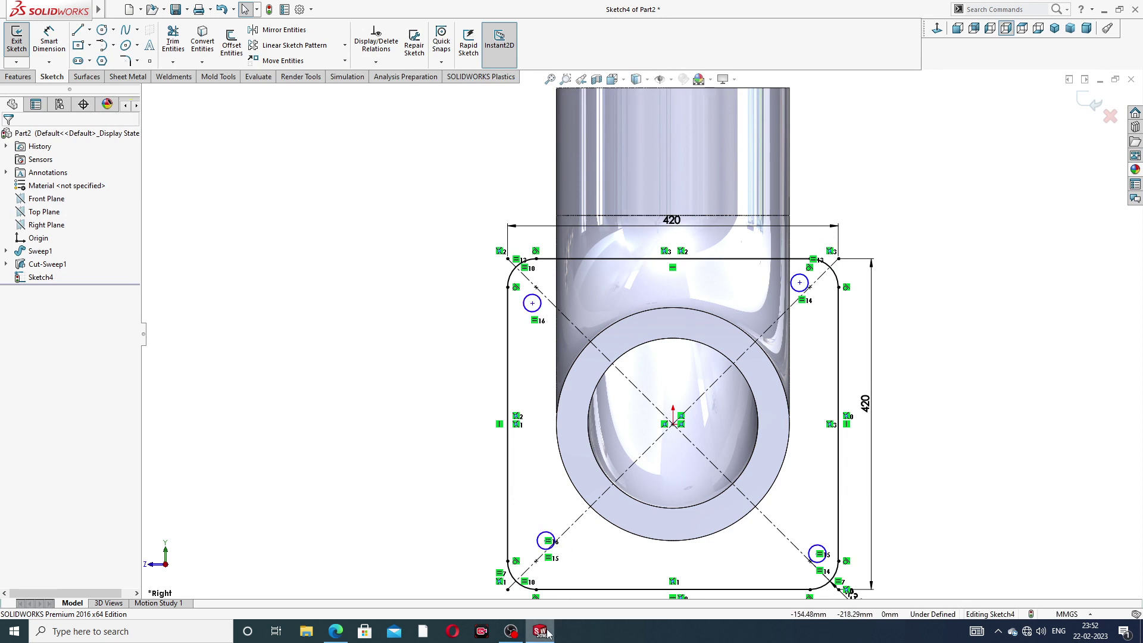
- Dimension the top-left bolt circle to a Ø50 mm diameter
{"action": "left_click", "coordinate": [49, 39]}
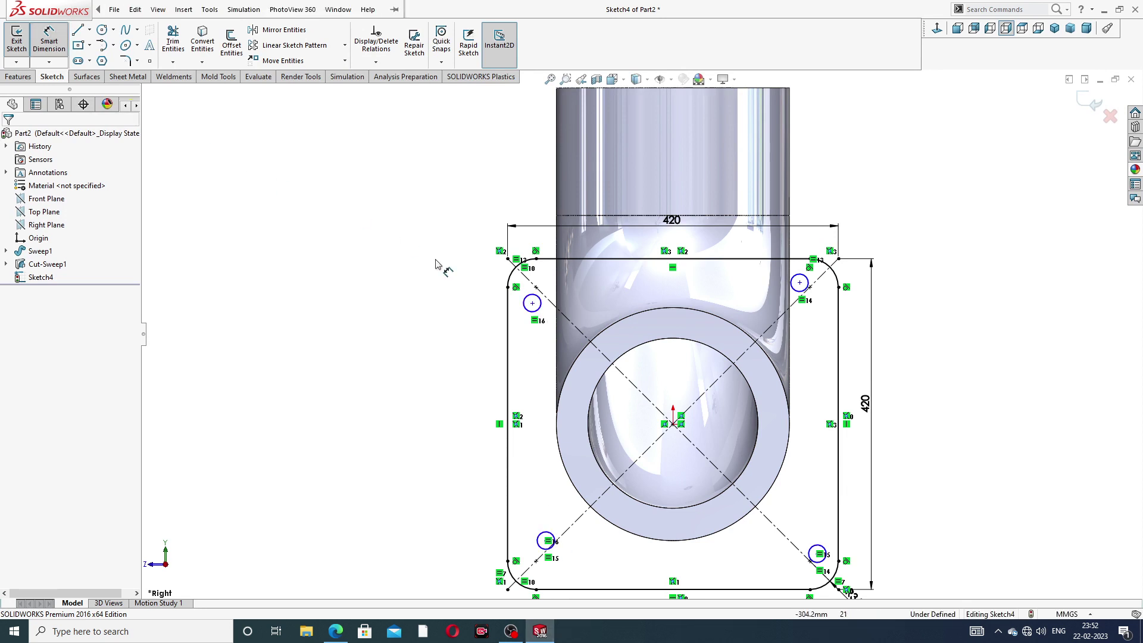
{"action": "left_click", "coordinate": [537, 301]}
{"action": "left_click", "coordinate": [475, 242]}
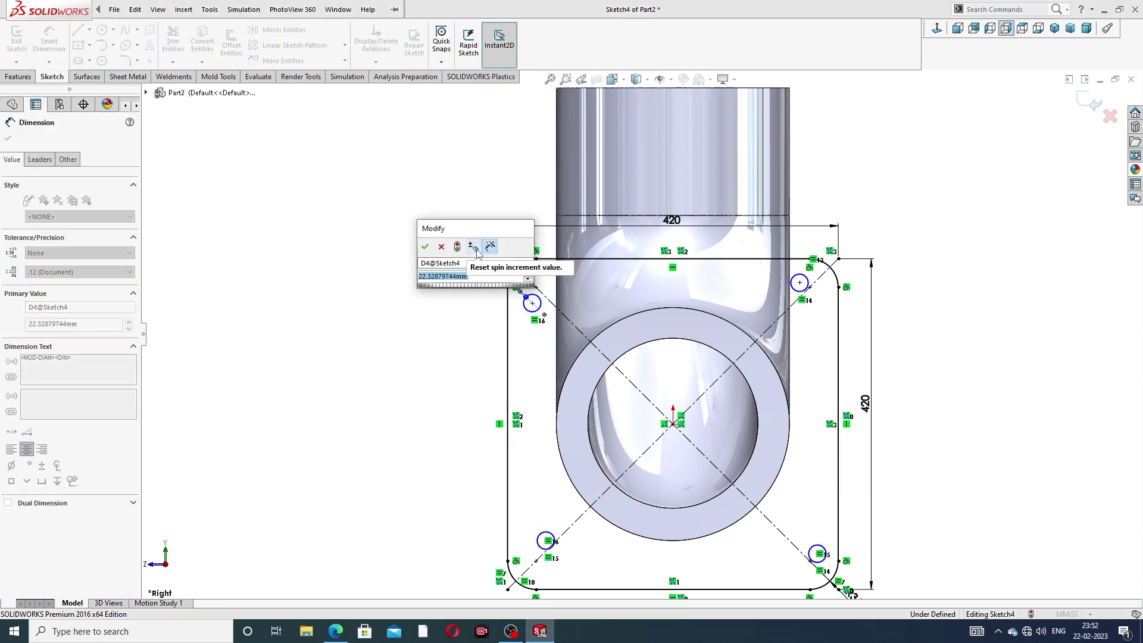
{"action": "type", "text": "50"}
{"action": "key", "text": "Return"}
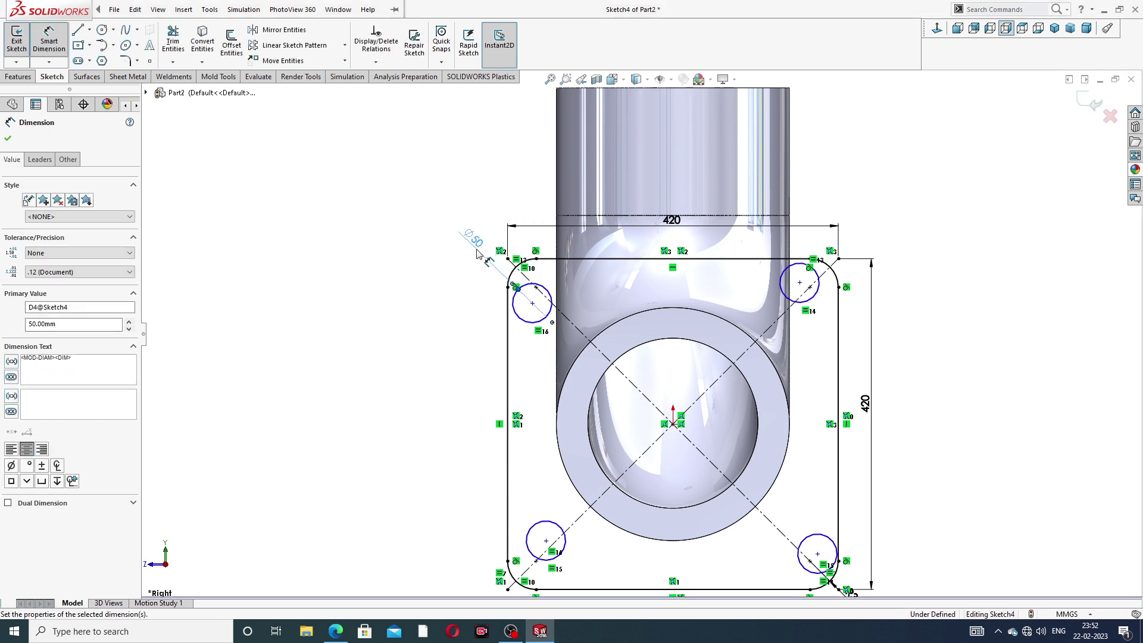
{"action": "left_click", "coordinate": [854, 209]}
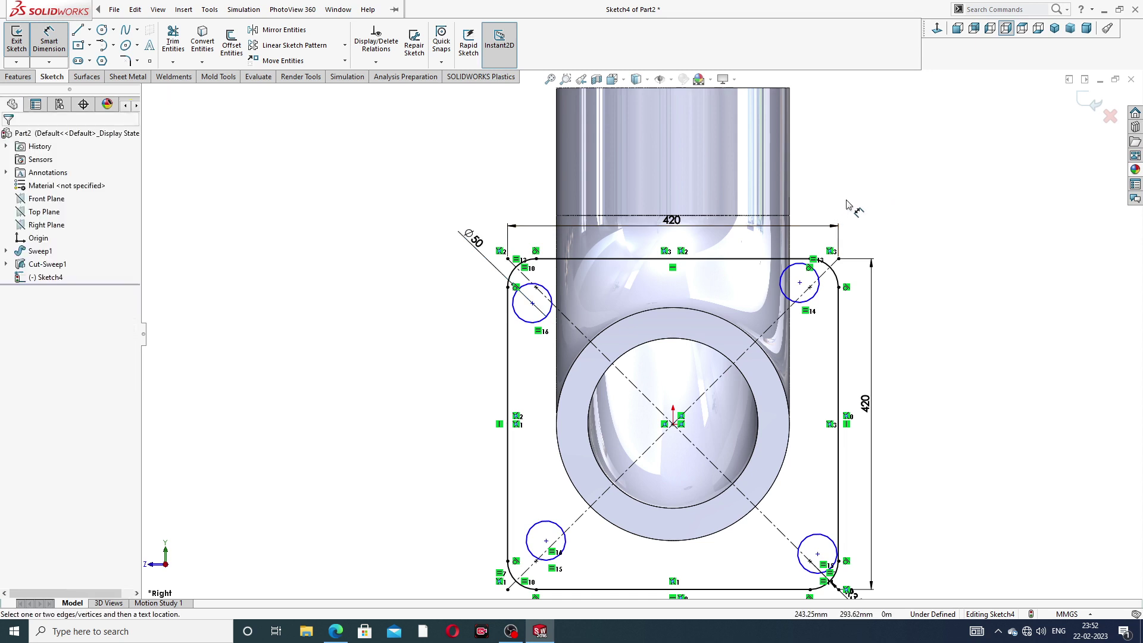
{"action": "left_click", "coordinate": [533, 303]}
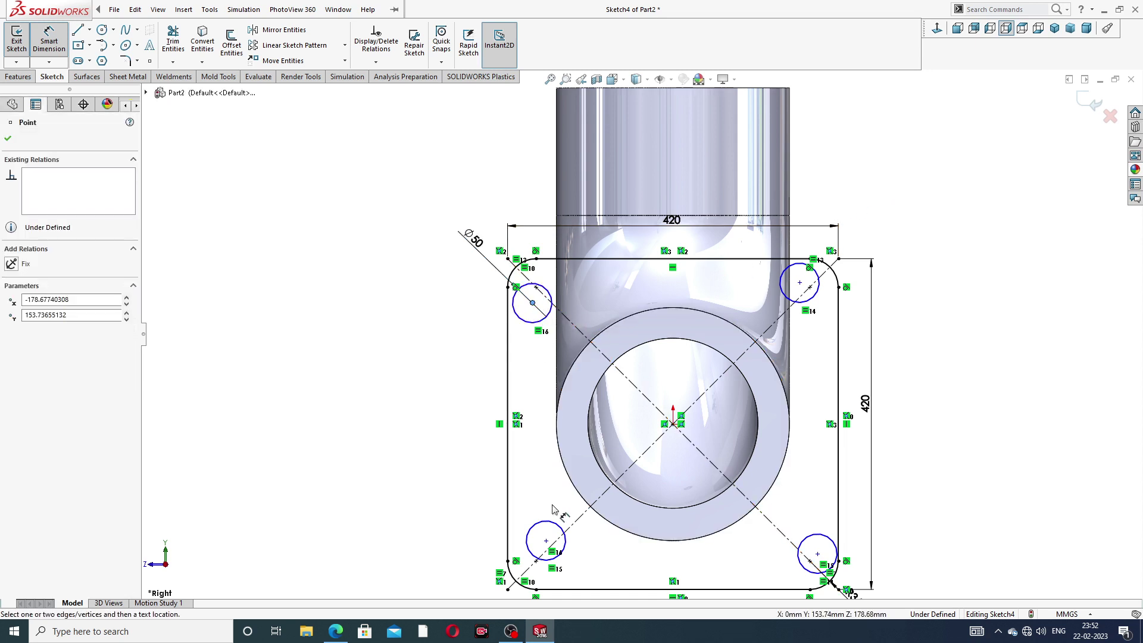
{"action": "left_click", "coordinate": [546, 540]}
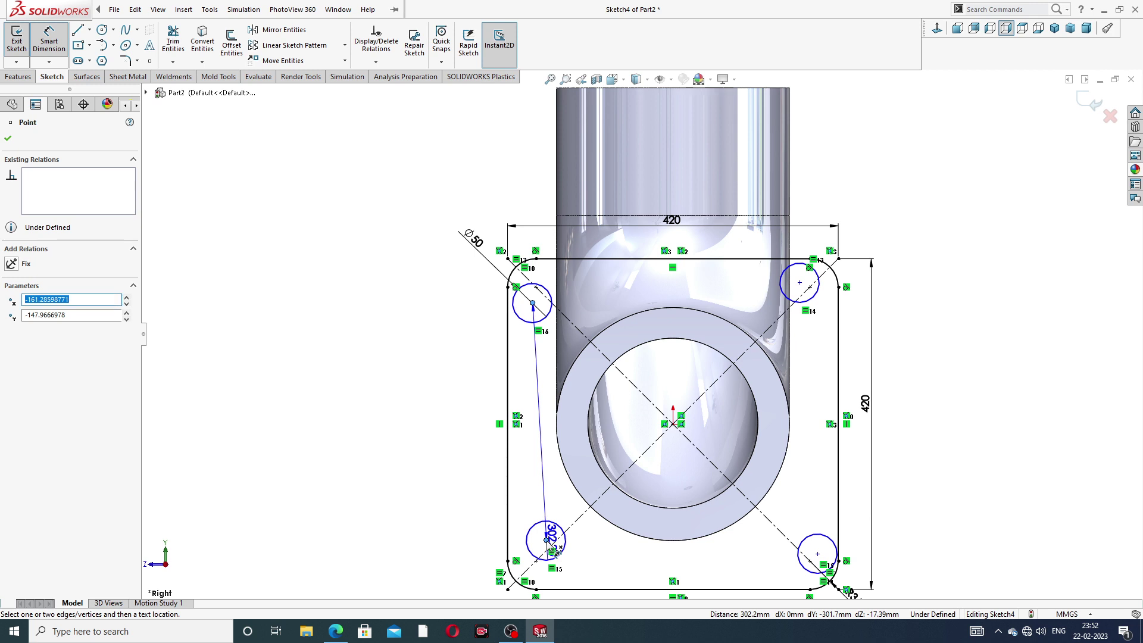
{"action": "key", "text": "Escape"}
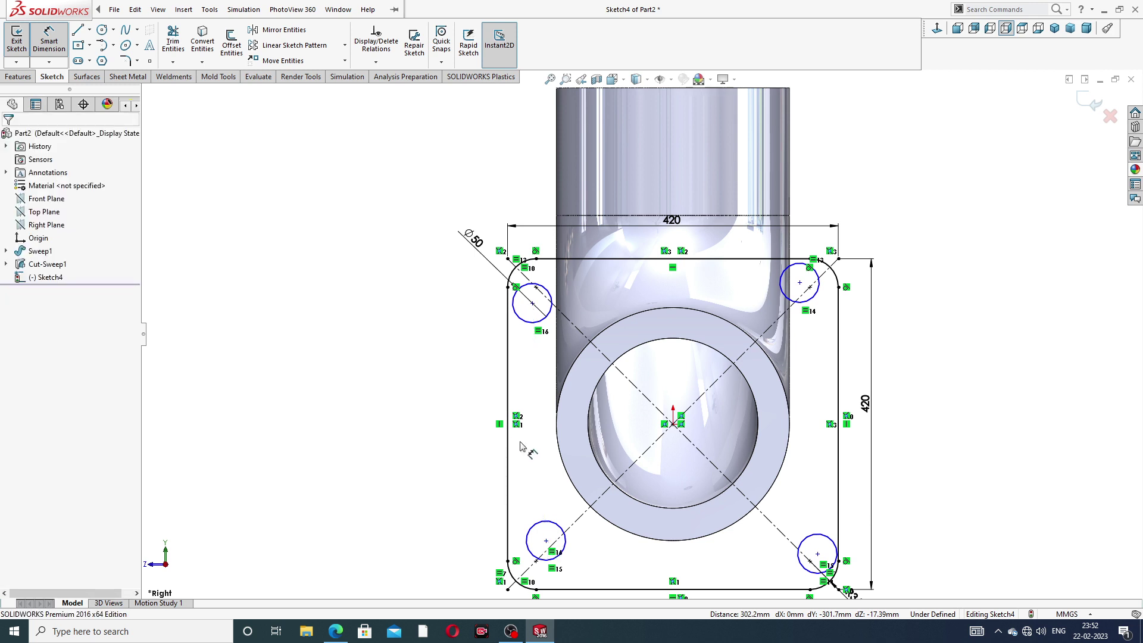
{"action": "right_click", "coordinate": [407, 381]}
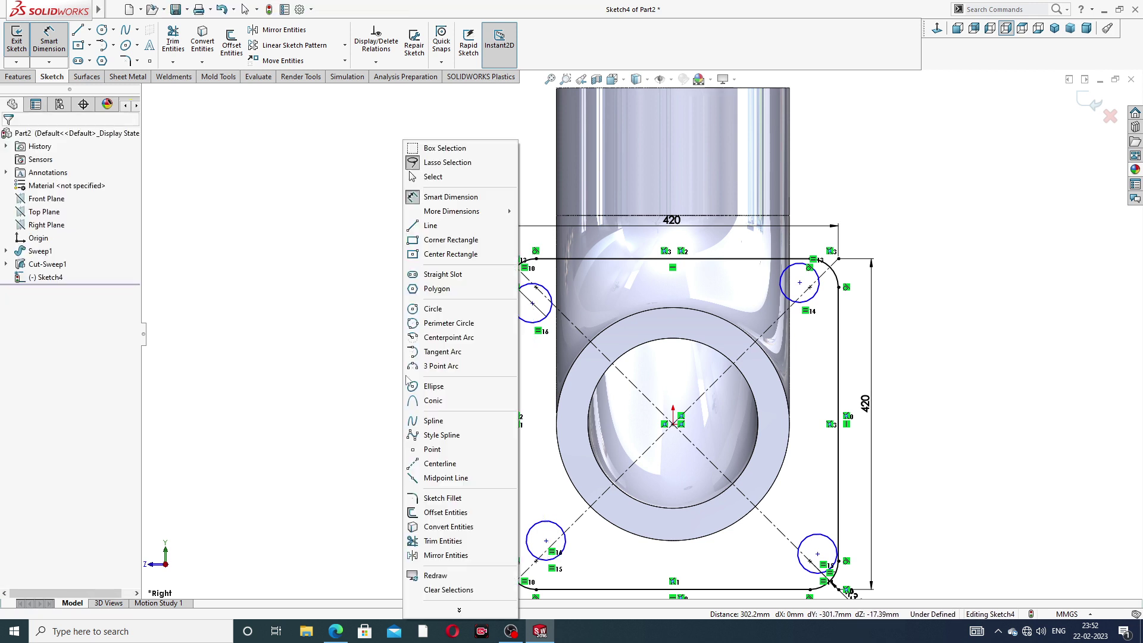
{"action": "left_click", "coordinate": [451, 178]}
- Align the top circle centres horizontally and the left circle centres vertically
{"action": "left_click", "coordinate": [532, 303]}
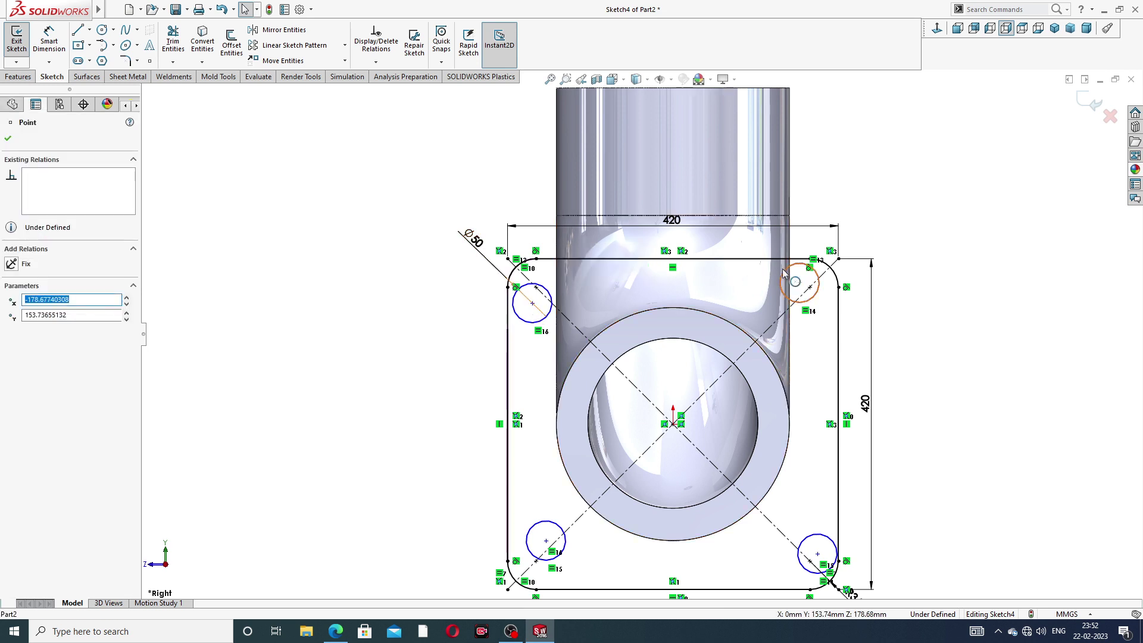
{"action": "left_click", "coordinate": [800, 283], "text": "ctrl"}
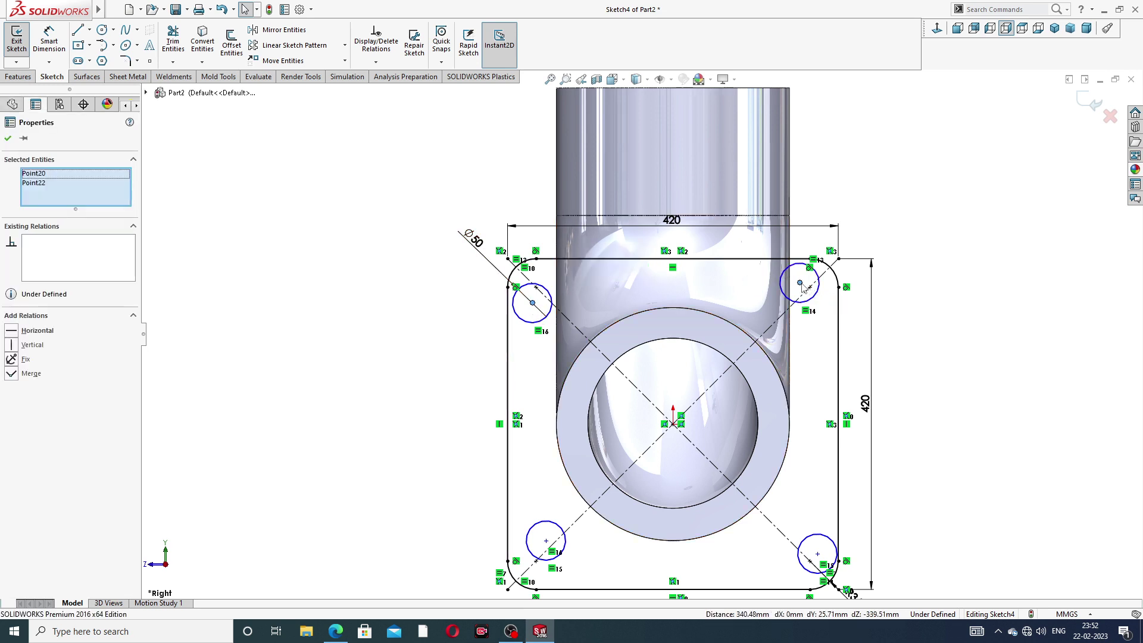
{"action": "left_click", "coordinate": [836, 233]}
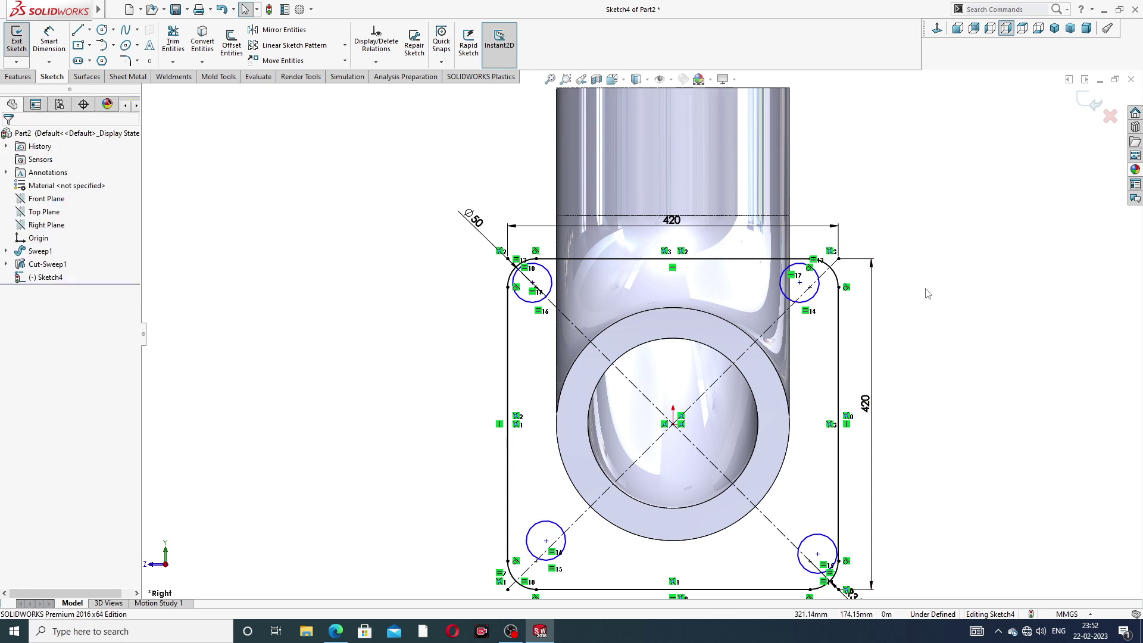
{"action": "left_click", "coordinate": [547, 541]}
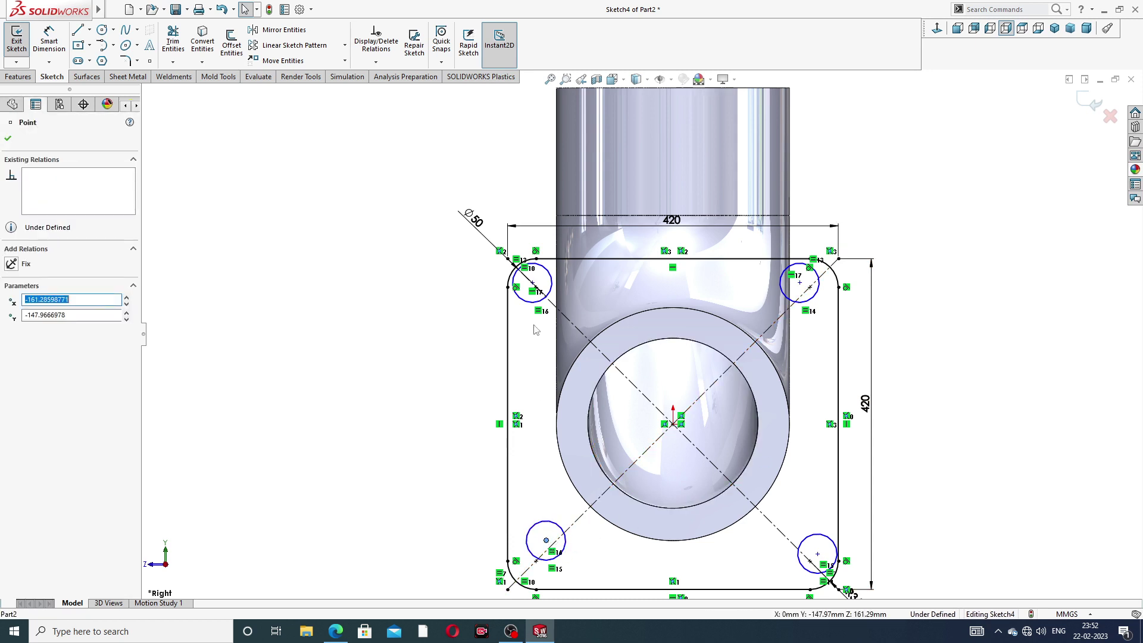
{"action": "left_click", "coordinate": [533, 283], "text": "ctrl"}
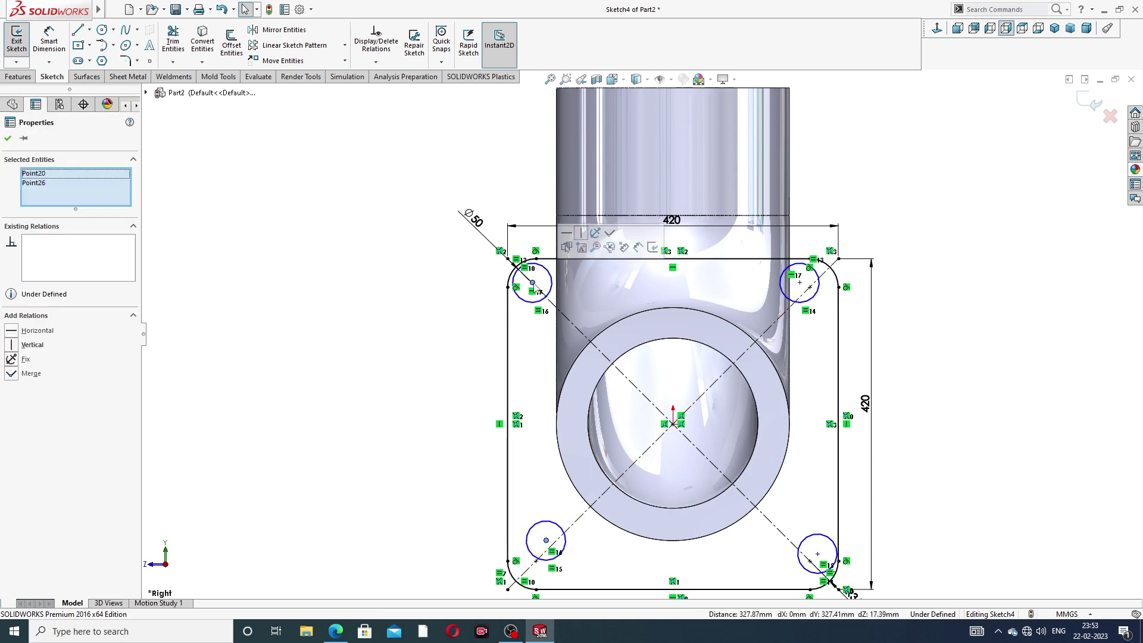
{"action": "left_click", "coordinate": [581, 233]}
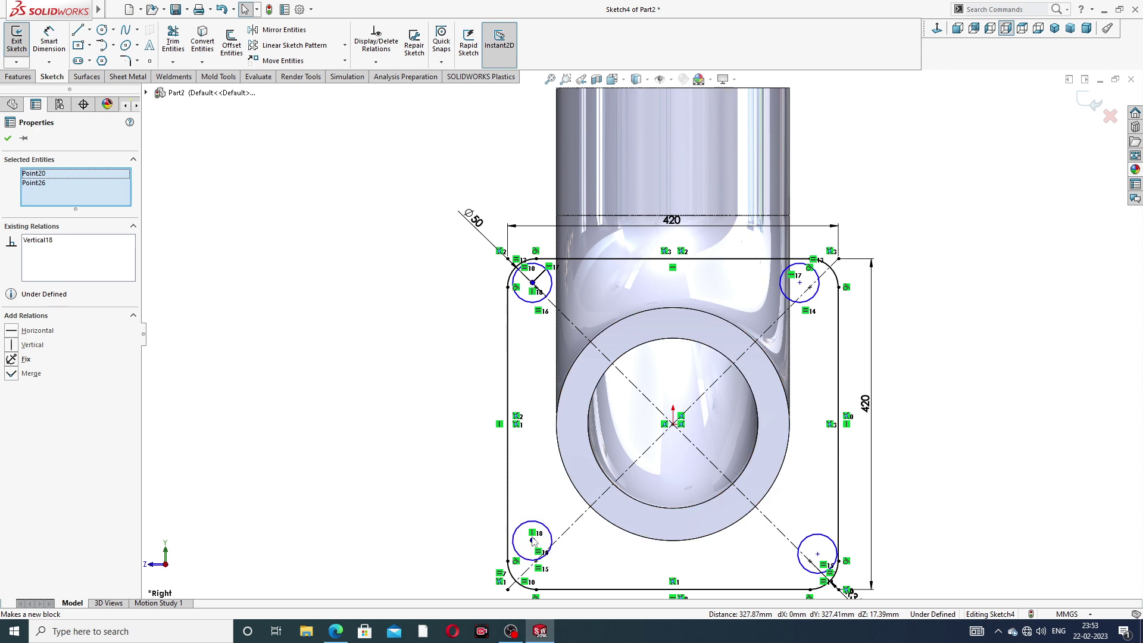
- Make the bottom circle centres horizontal and the right-hand centres vertical
{"action": "left_click", "coordinate": [457, 528]}
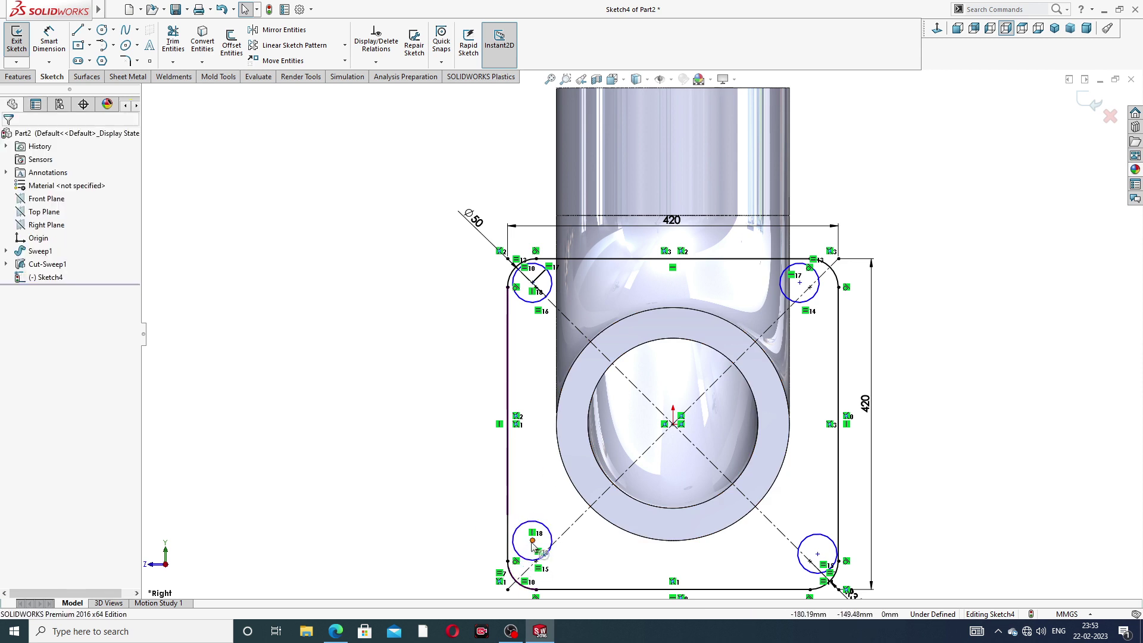
{"action": "left_click", "coordinate": [818, 553], "text": "ctrl"}
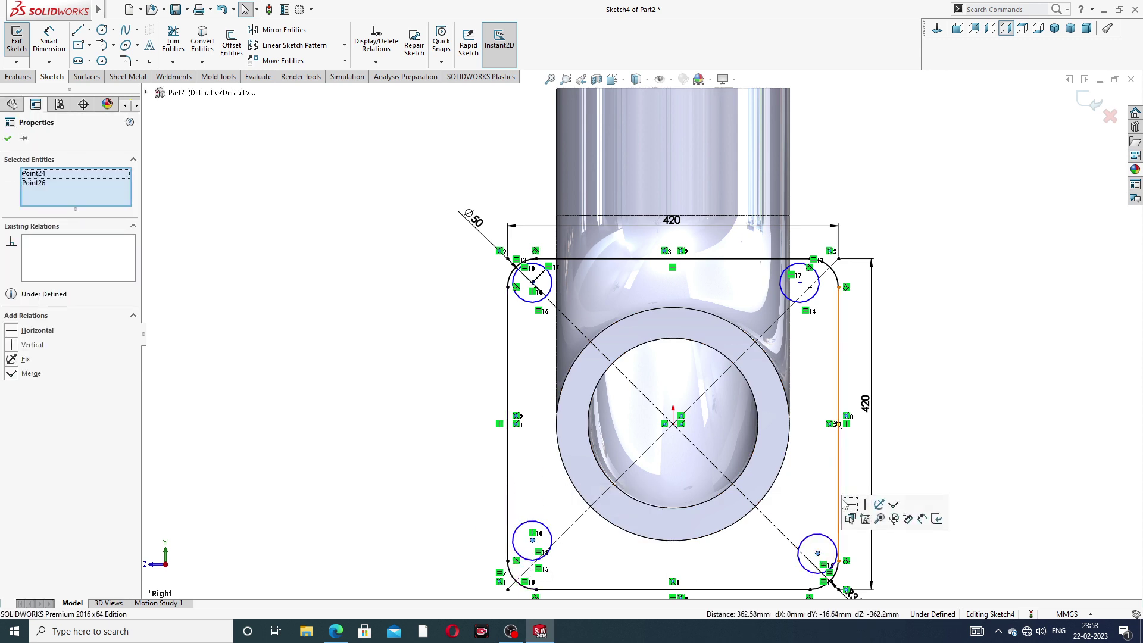
{"action": "left_click", "coordinate": [851, 505]}
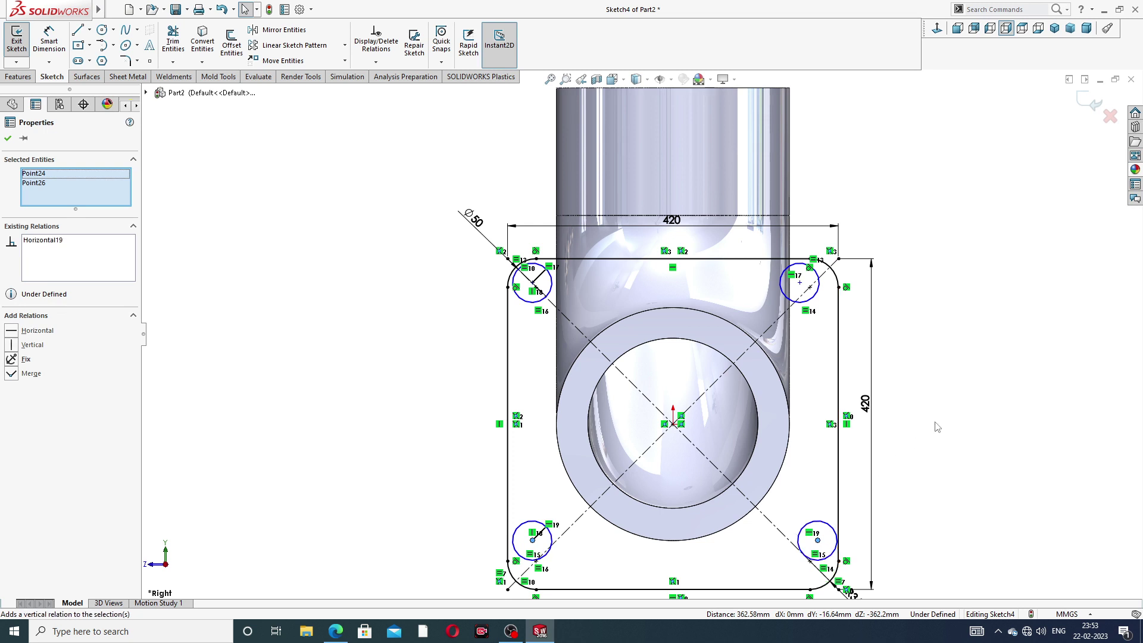
{"action": "left_click", "coordinate": [799, 283]}
{"action": "left_click", "coordinate": [819, 542], "text": "ctrl"}
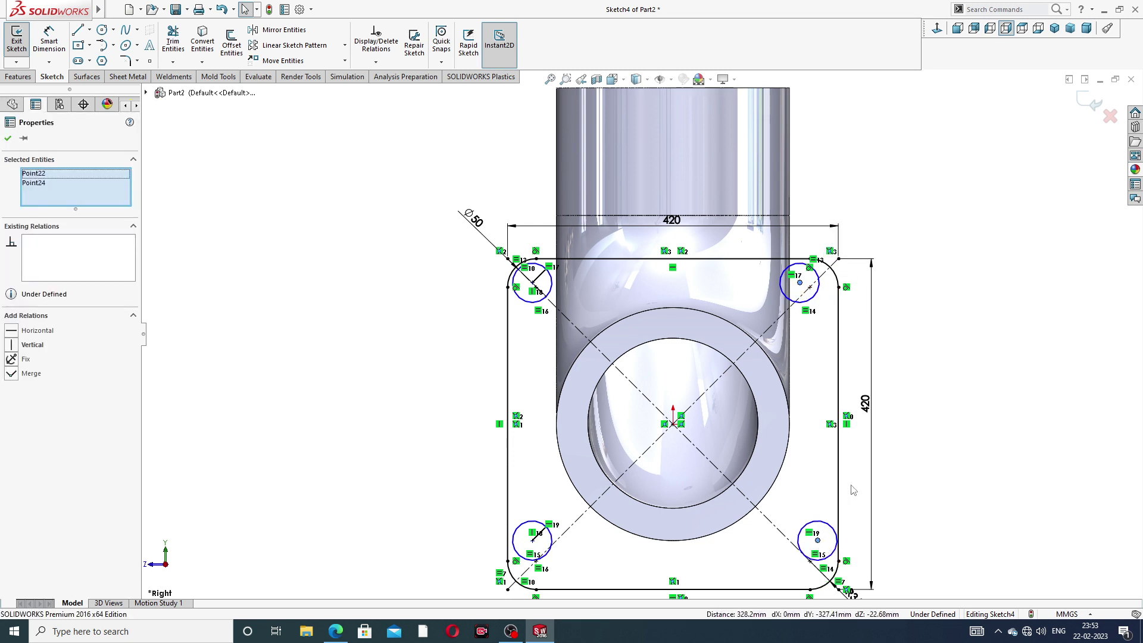
{"action": "left_click", "coordinate": [866, 494]}
{"action": "left_click", "coordinate": [937, 376]}
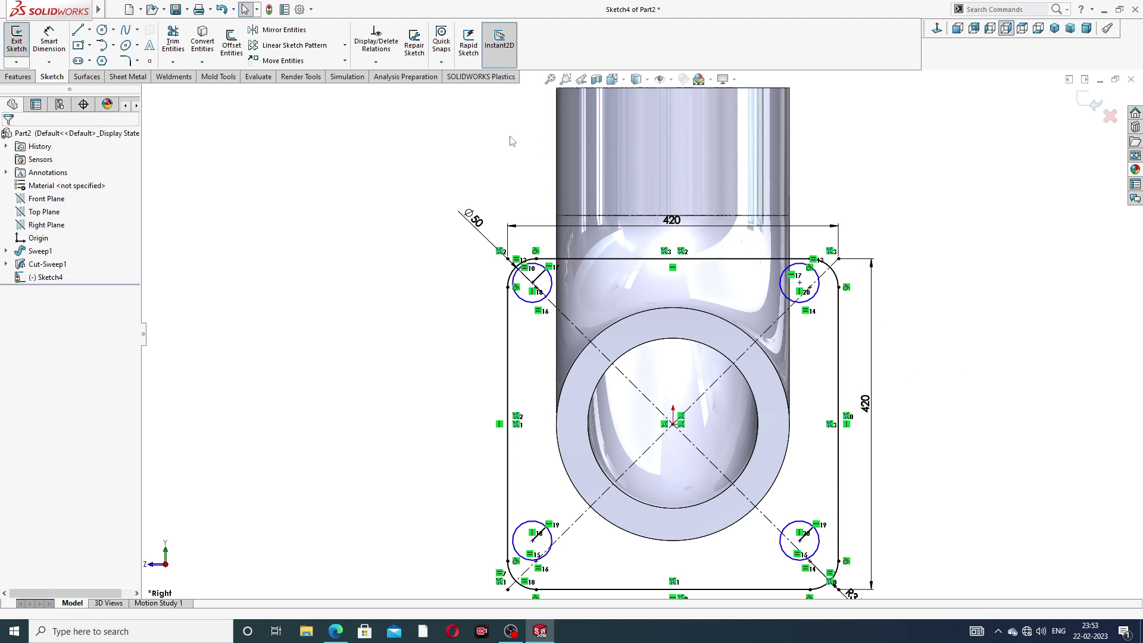
{"action": "left_click", "coordinate": [49, 40]}
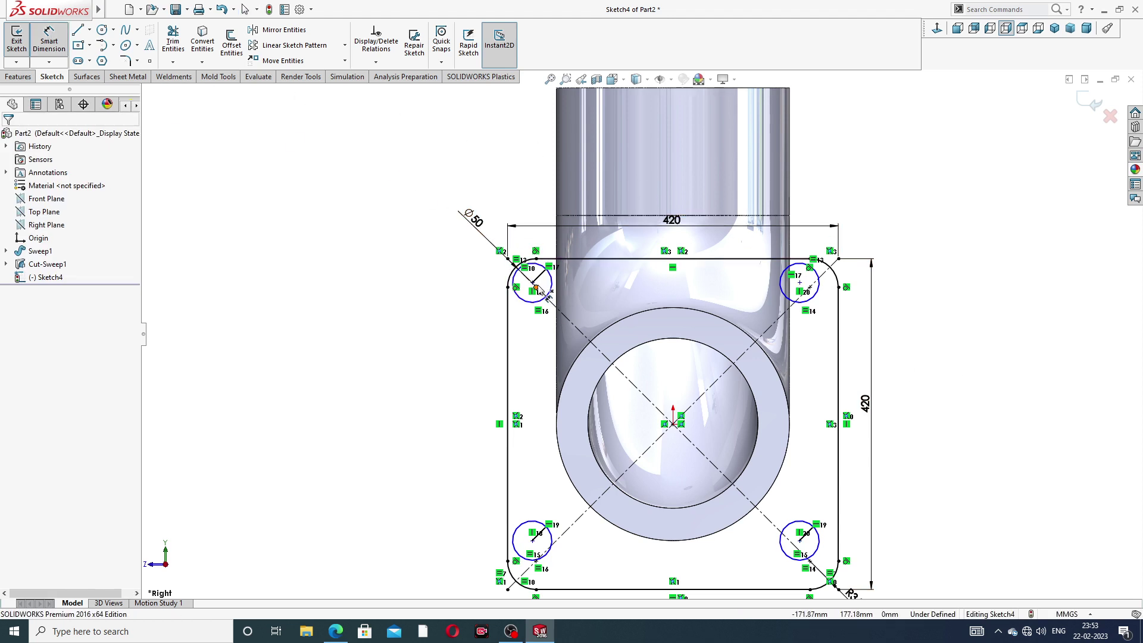
- Dimension the vertical spacing between the left circle centres to 320 mm
{"action": "scroll", "coordinate": [539, 291], "scroll_direction": "down", "scroll_amount": 2}
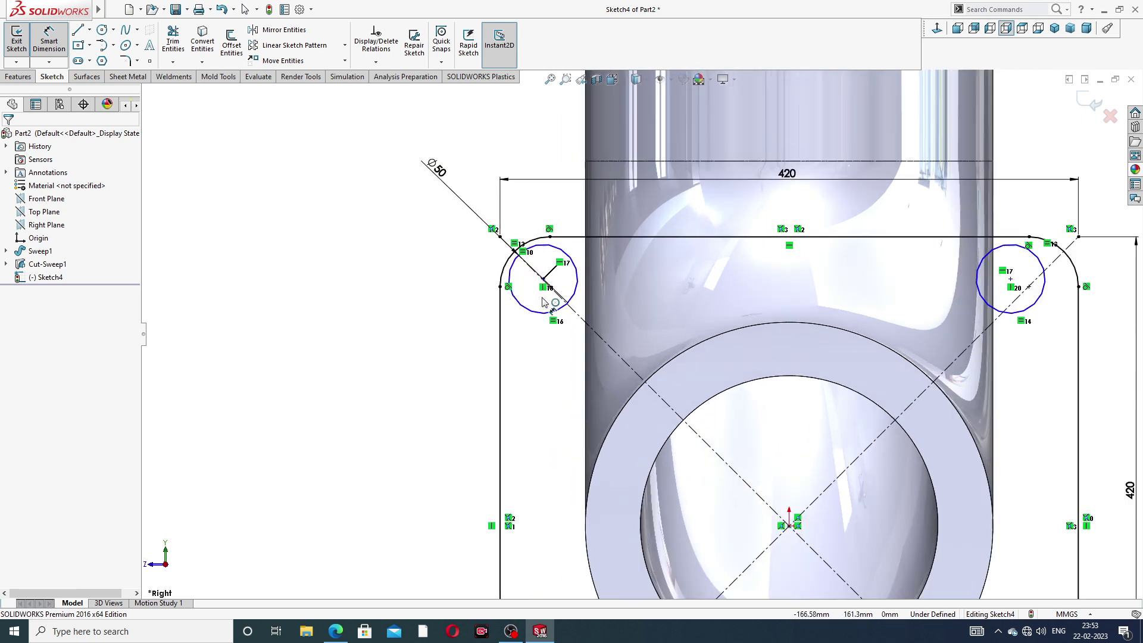
{"action": "scroll", "coordinate": [543, 291], "scroll_direction": "down", "scroll_amount": 2}
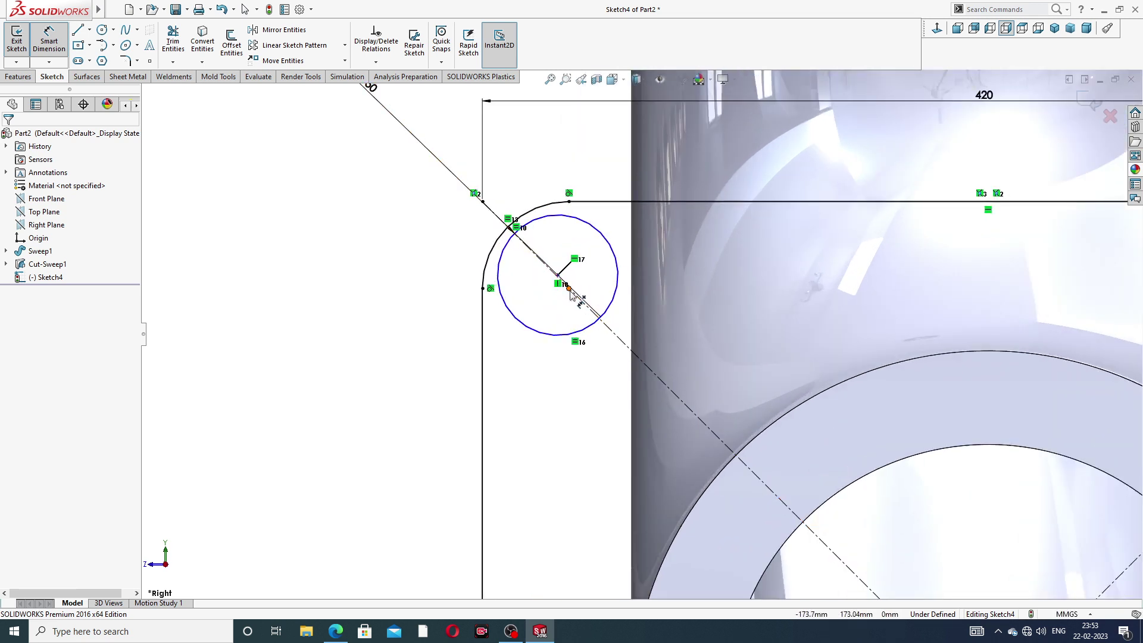
{"action": "scroll", "coordinate": [572, 295], "scroll_direction": "down", "scroll_amount": 2}
{"action": "scroll", "coordinate": [575, 296], "scroll_direction": "down", "scroll_amount": 2}
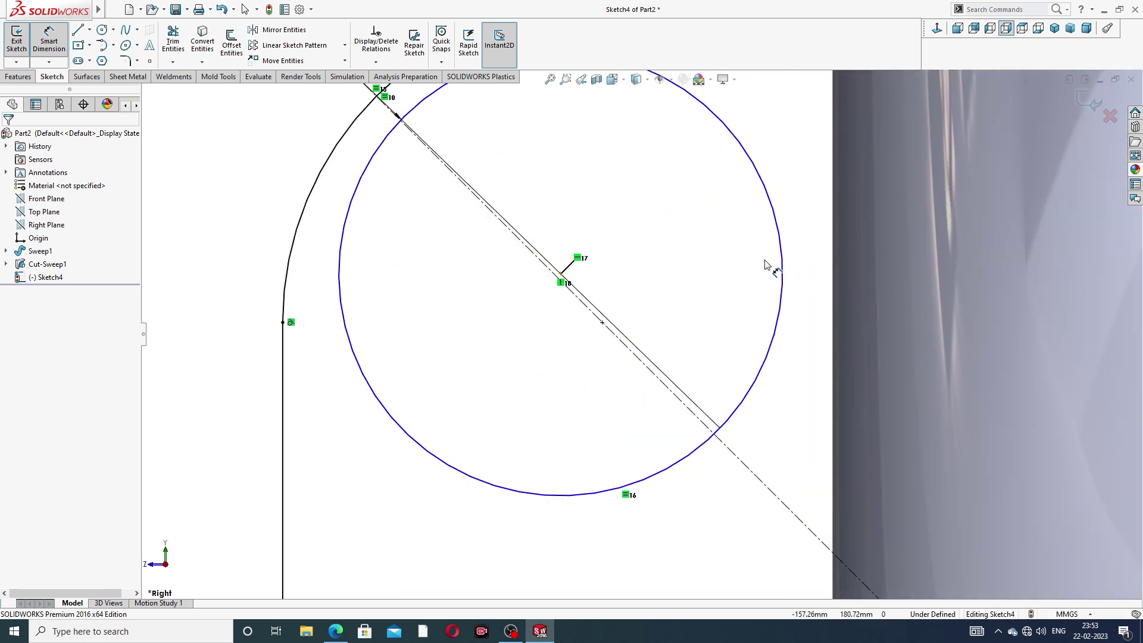
{"action": "left_click", "coordinate": [566, 281]}
{"action": "scroll", "coordinate": [566, 479], "scroll_direction": "up", "scroll_amount": 3}
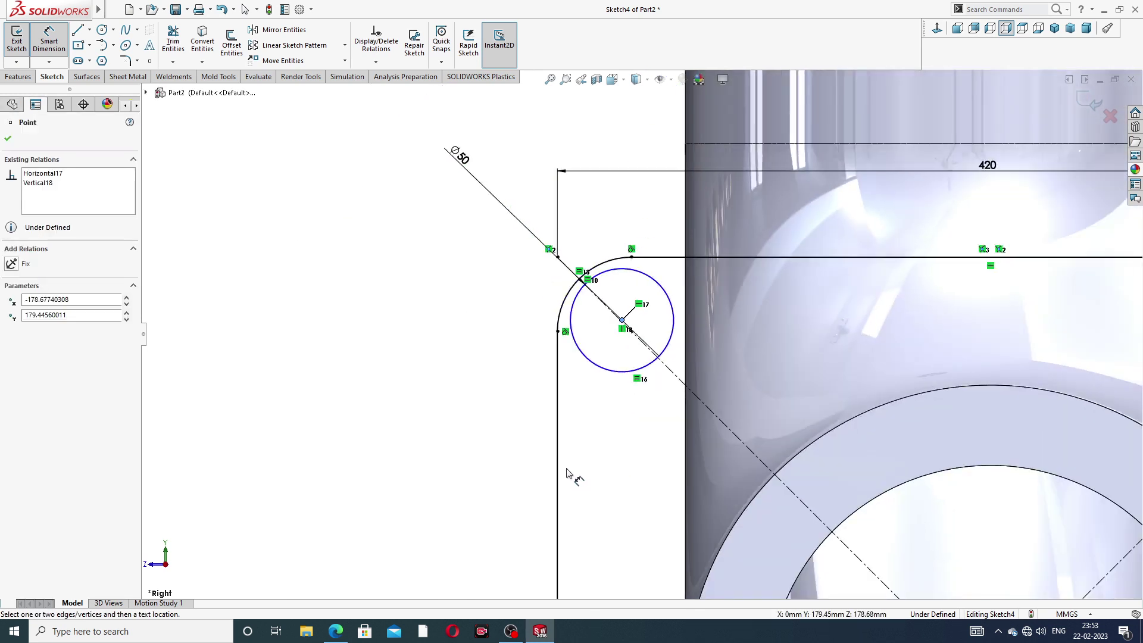
{"action": "scroll", "coordinate": [598, 506], "scroll_direction": "up", "scroll_amount": 3}
{"action": "scroll", "coordinate": [638, 558], "scroll_direction": "down", "scroll_amount": 3}
{"action": "scroll", "coordinate": [640, 381], "scroll_direction": "down", "scroll_amount": 1}
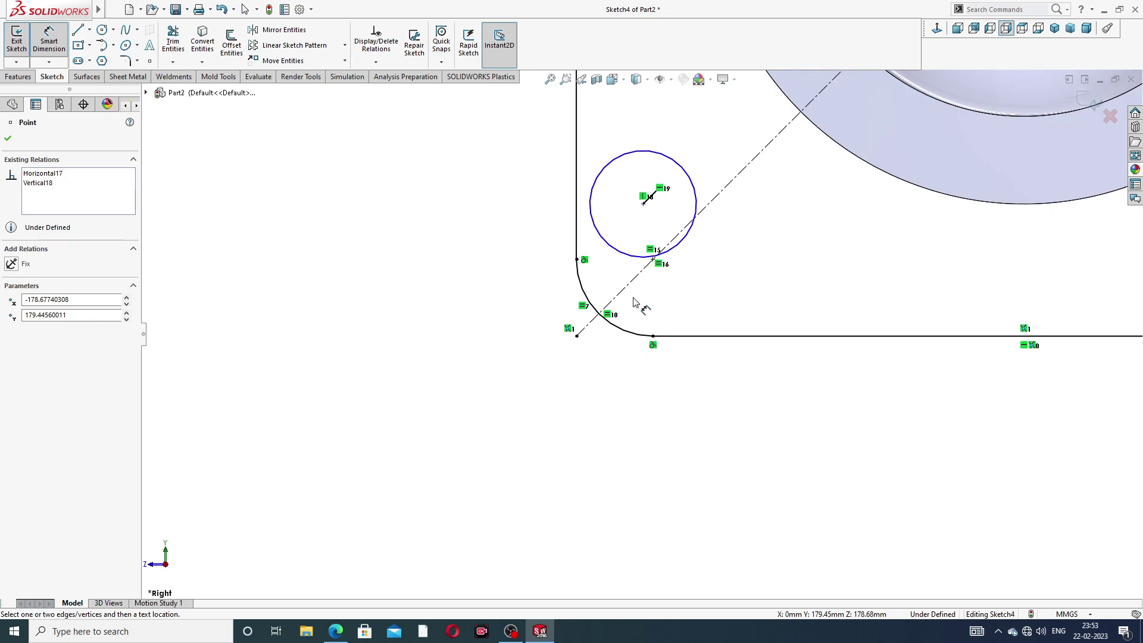
{"action": "left_click", "coordinate": [643, 204]}
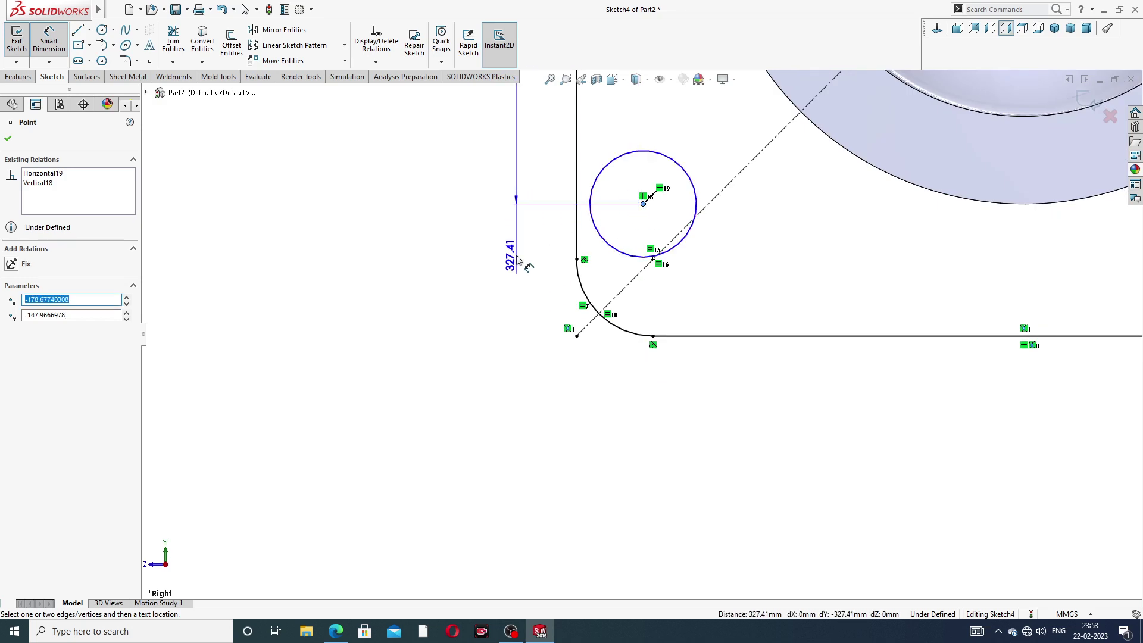
{"action": "scroll", "coordinate": [499, 245], "scroll_direction": "up", "scroll_amount": 3}
{"action": "scroll", "coordinate": [499, 246], "scroll_direction": "up", "scroll_amount": 2}
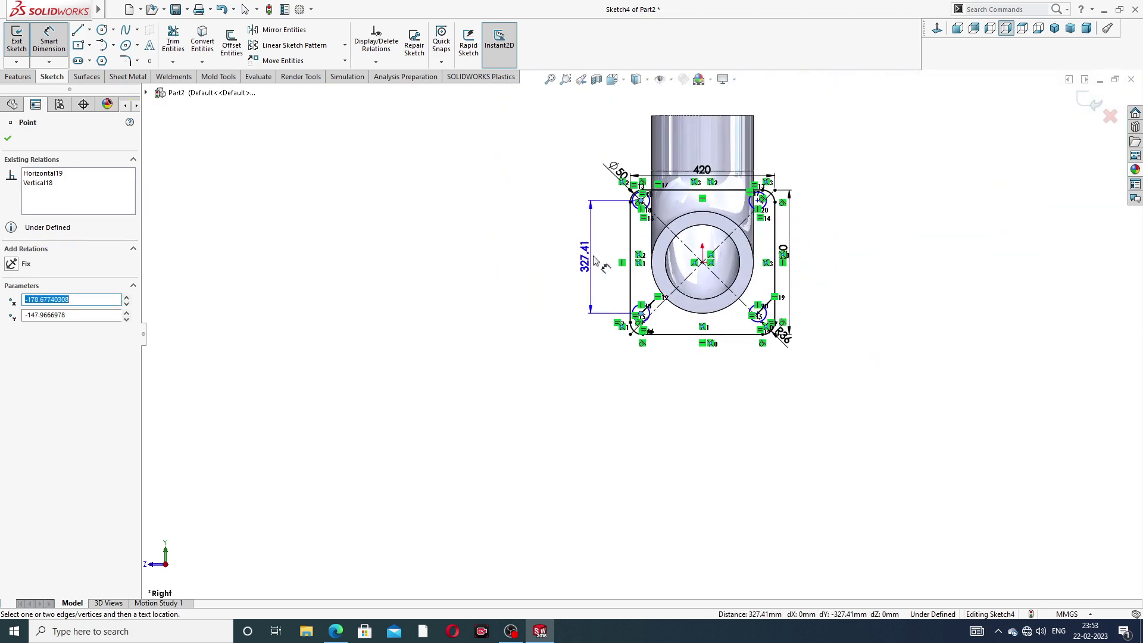
{"action": "left_click", "coordinate": [586, 257]}
{"action": "type", "text": "32"}
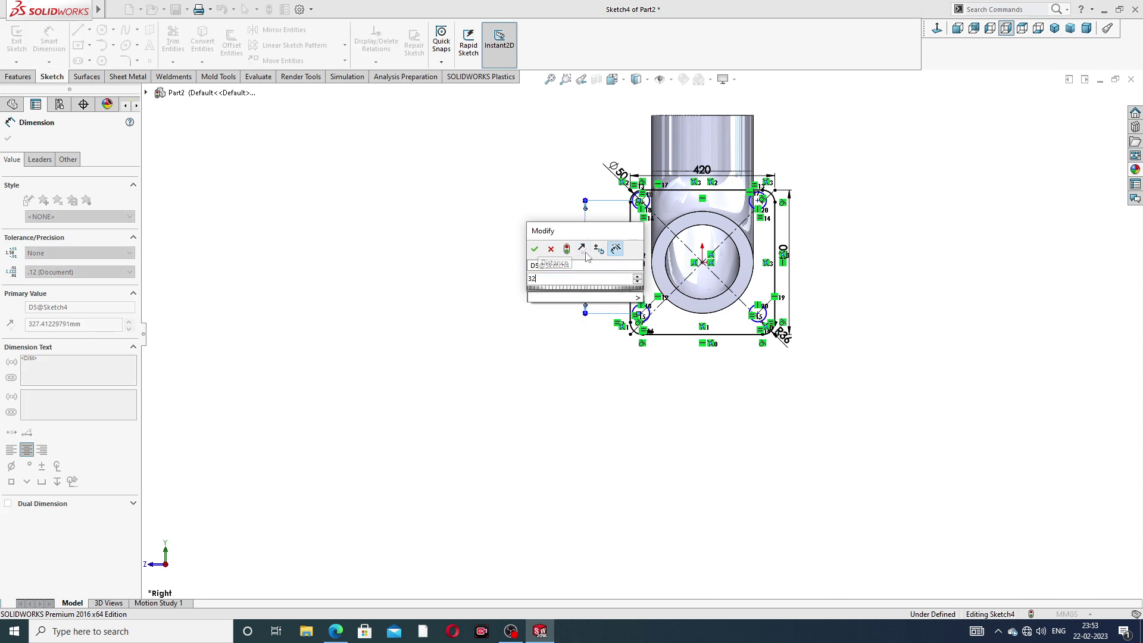
{"action": "type", "text": "0"}
{"action": "key", "text": "Return"}
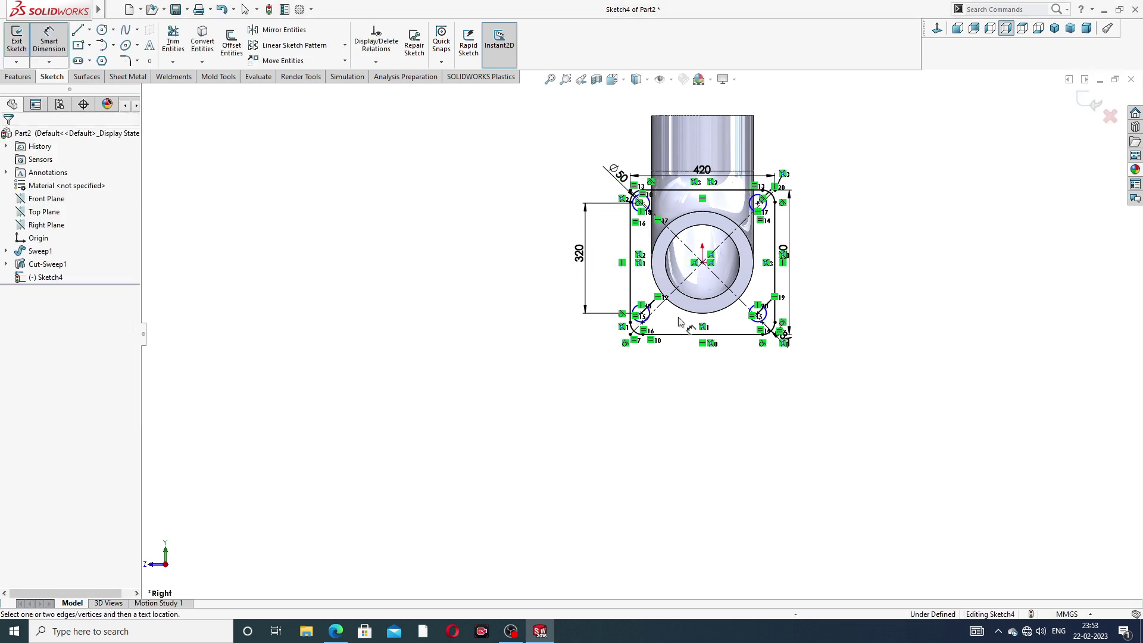
- Dimension the horizontal spacing between the bottom circle centres to 320 mm
{"action": "scroll", "coordinate": [697, 285], "scroll_direction": "down", "scroll_amount": 3}
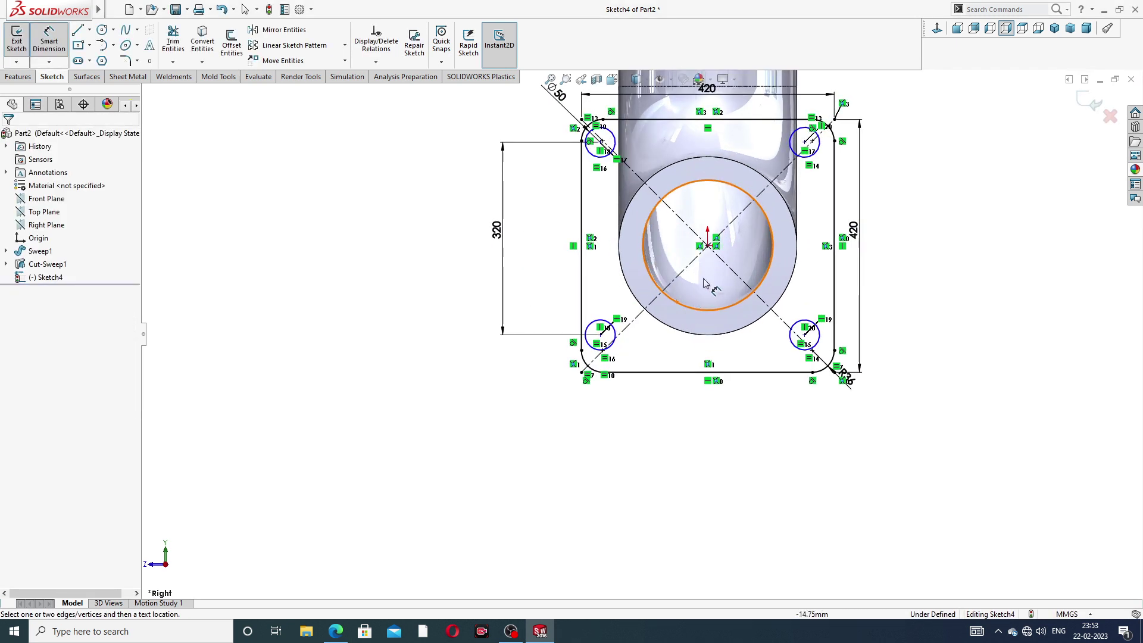
{"action": "left_click", "coordinate": [601, 336]}
{"action": "left_click", "coordinate": [805, 335]}
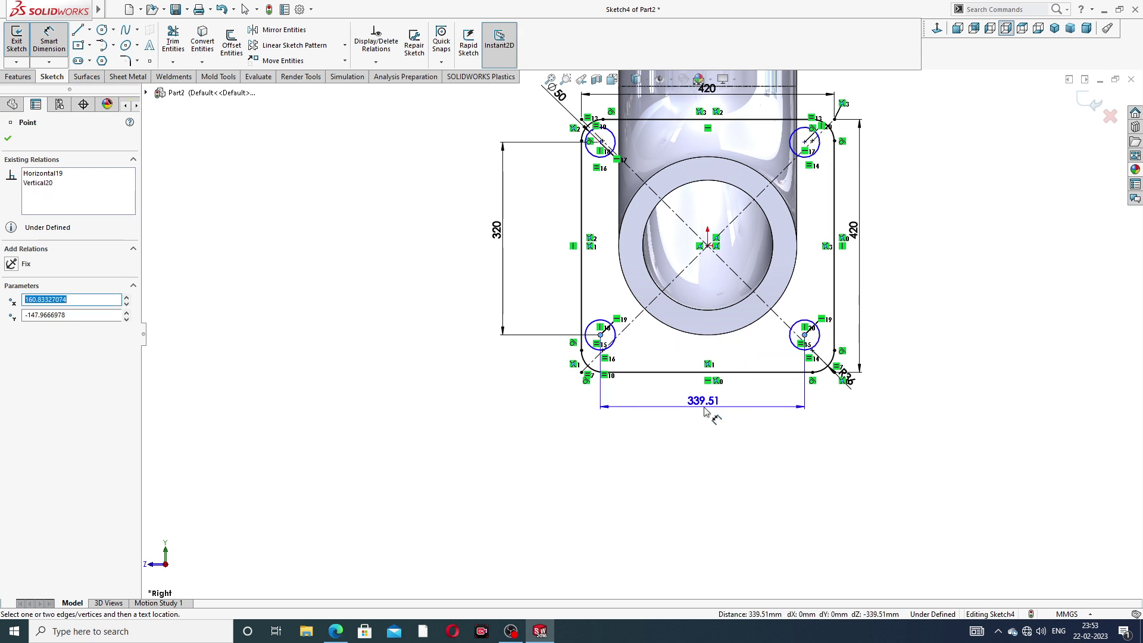
{"action": "left_click", "coordinate": [705, 410]}
{"action": "type", "text": "320"}
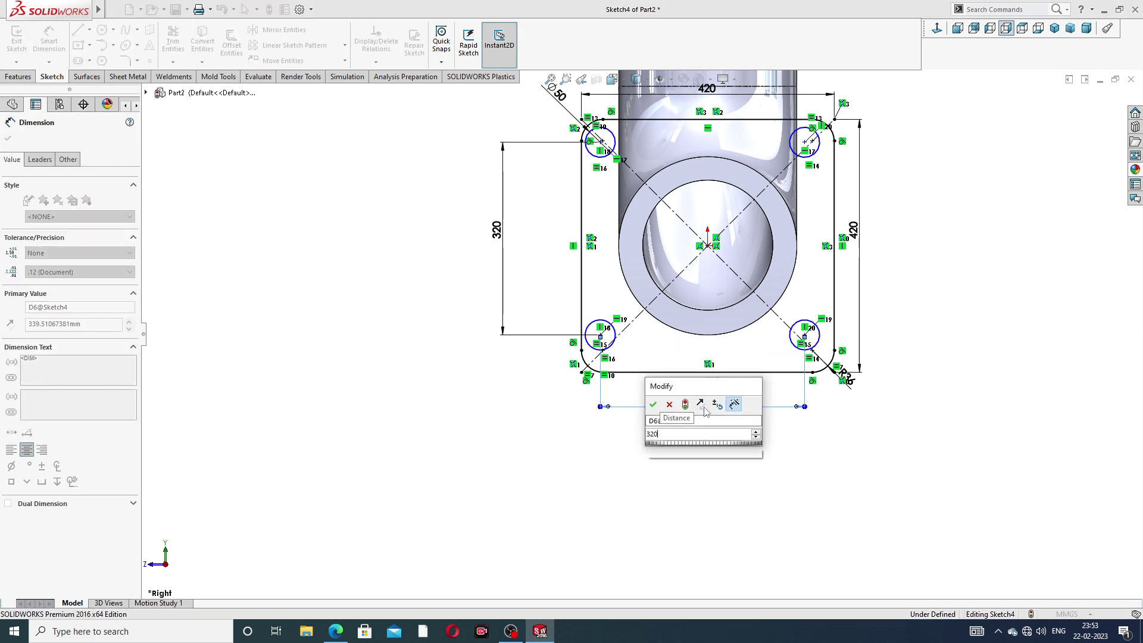
{"action": "key", "text": "Return"}
{"action": "left_click", "coordinate": [910, 219]}
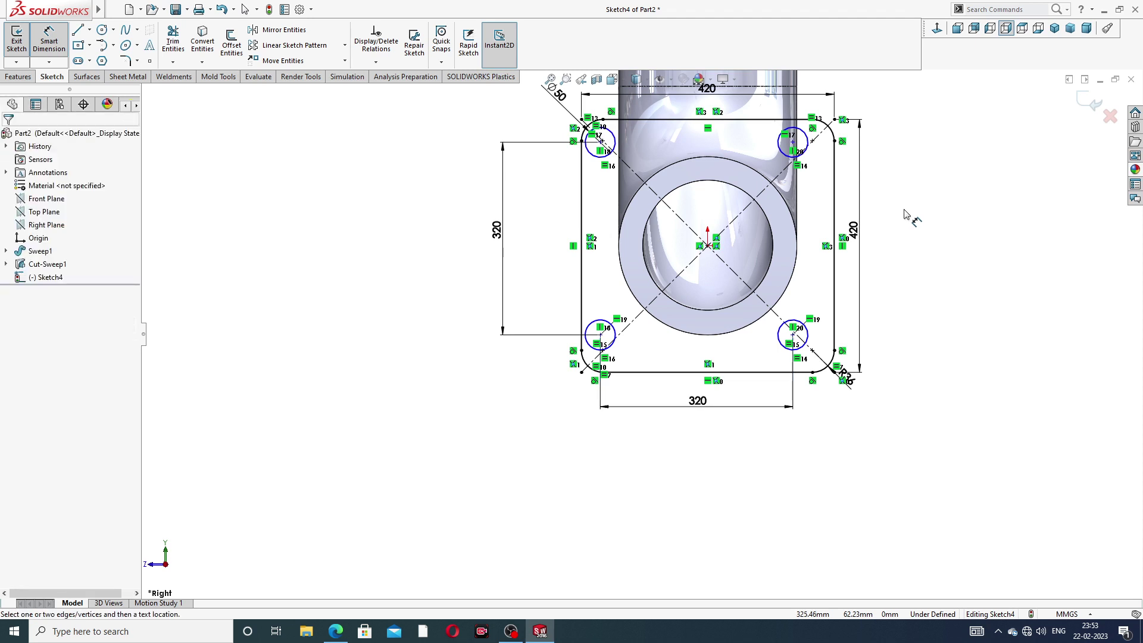
{"action": "key", "text": "z"}
- Set the lower-left circle centre 45 mm from the flange's left edge
{"action": "scroll", "coordinate": [658, 322], "scroll_direction": "down", "scroll_amount": 3}
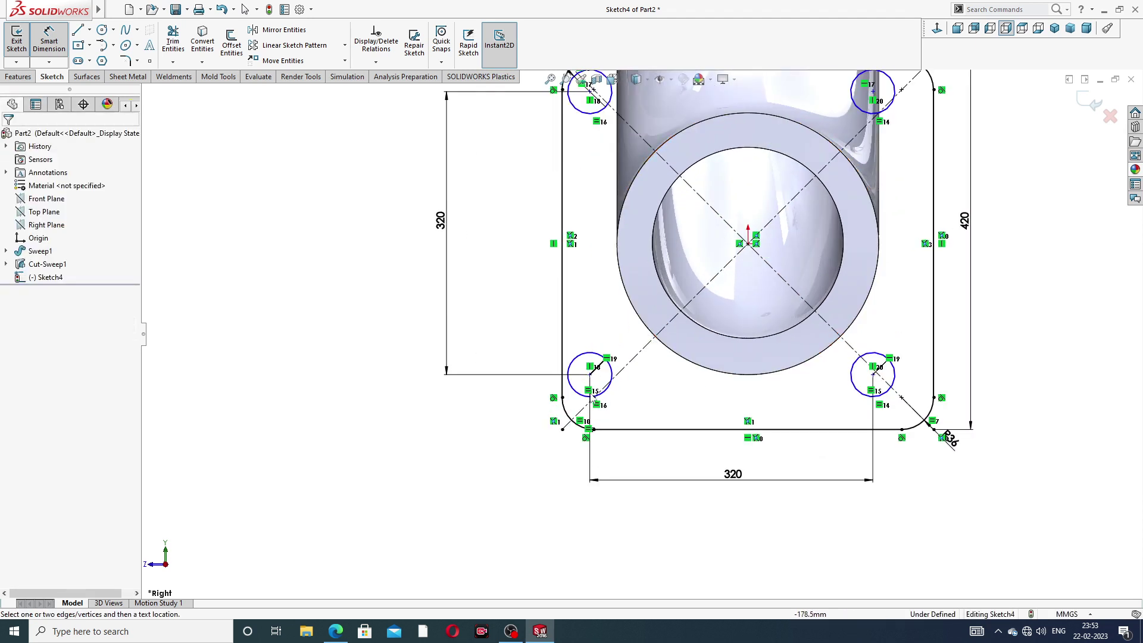
{"action": "scroll", "coordinate": [605, 360], "scroll_direction": "down", "scroll_amount": 2}
{"action": "left_click", "coordinate": [559, 357]}
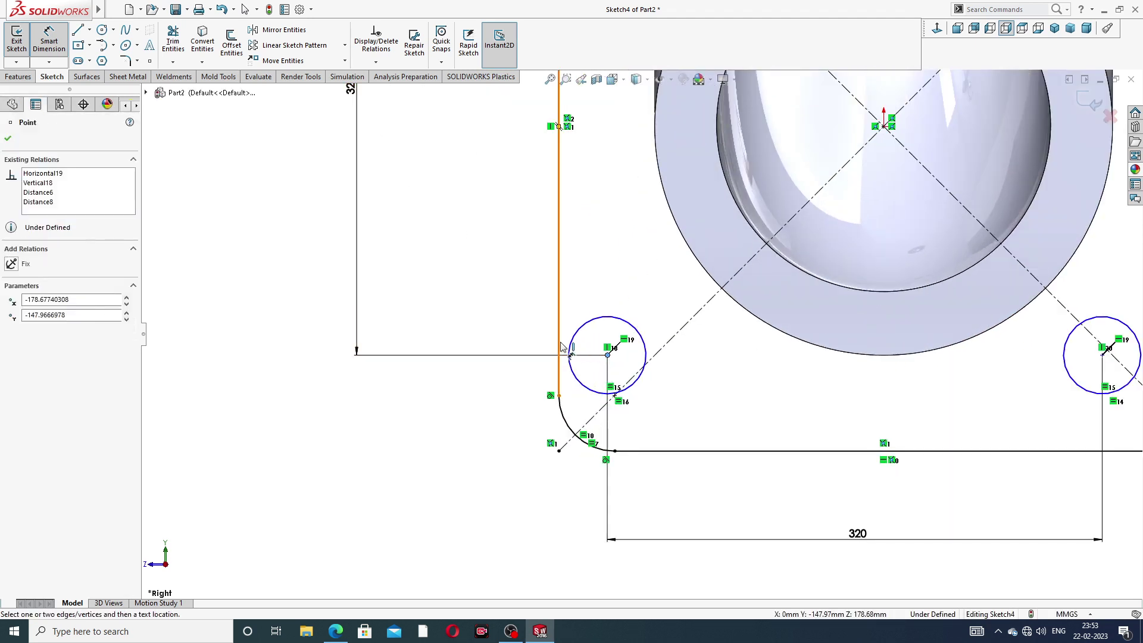
{"action": "left_click", "coordinate": [607, 355]}
{"action": "left_click", "coordinate": [560, 475]}
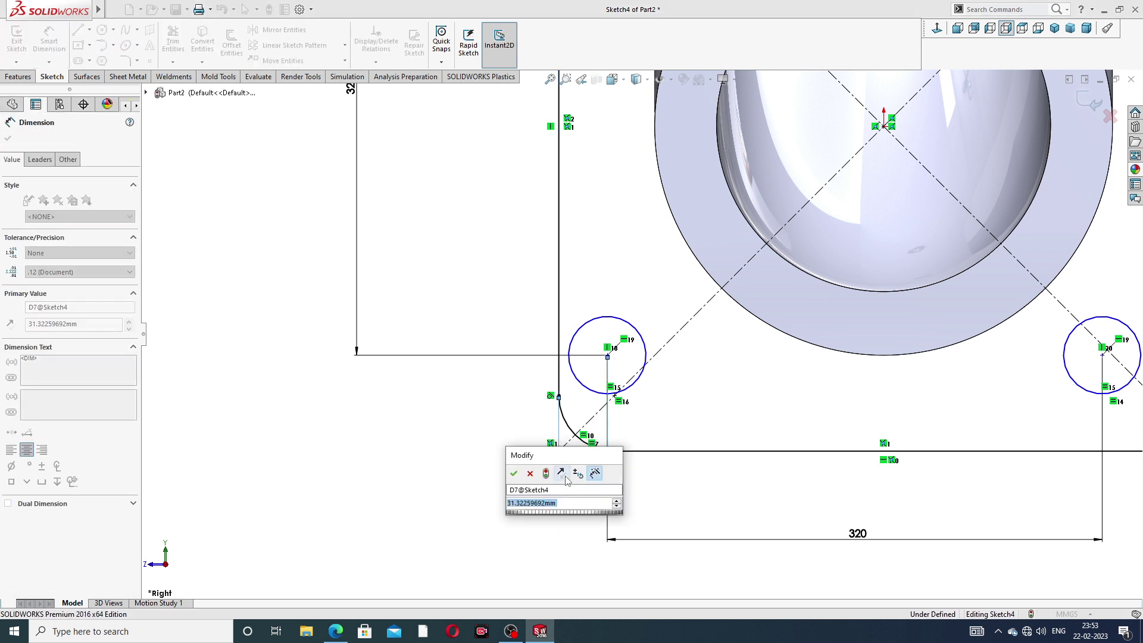
{"action": "type", "text": "45"}
{"action": "key", "text": "Return"}
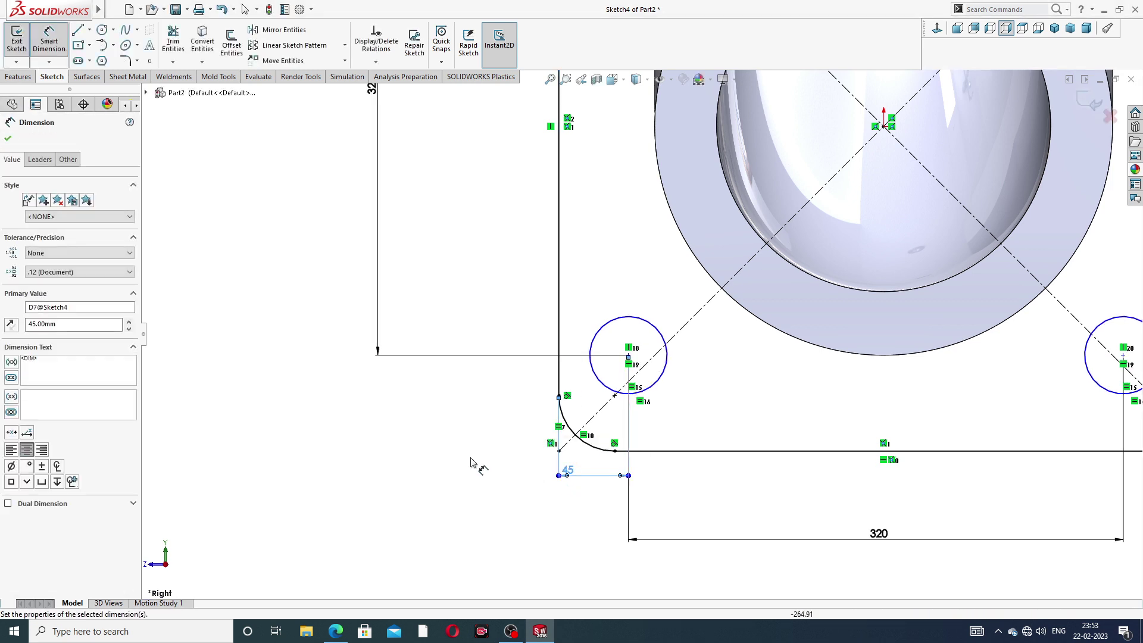
- Try a 36 dimension on the top corner arc, then cancel it as over-defining
{"action": "scroll", "coordinate": [661, 354], "scroll_direction": "up", "scroll_amount": 3}
{"action": "scroll", "coordinate": [639, 155], "scroll_direction": "down", "scroll_amount": 3}
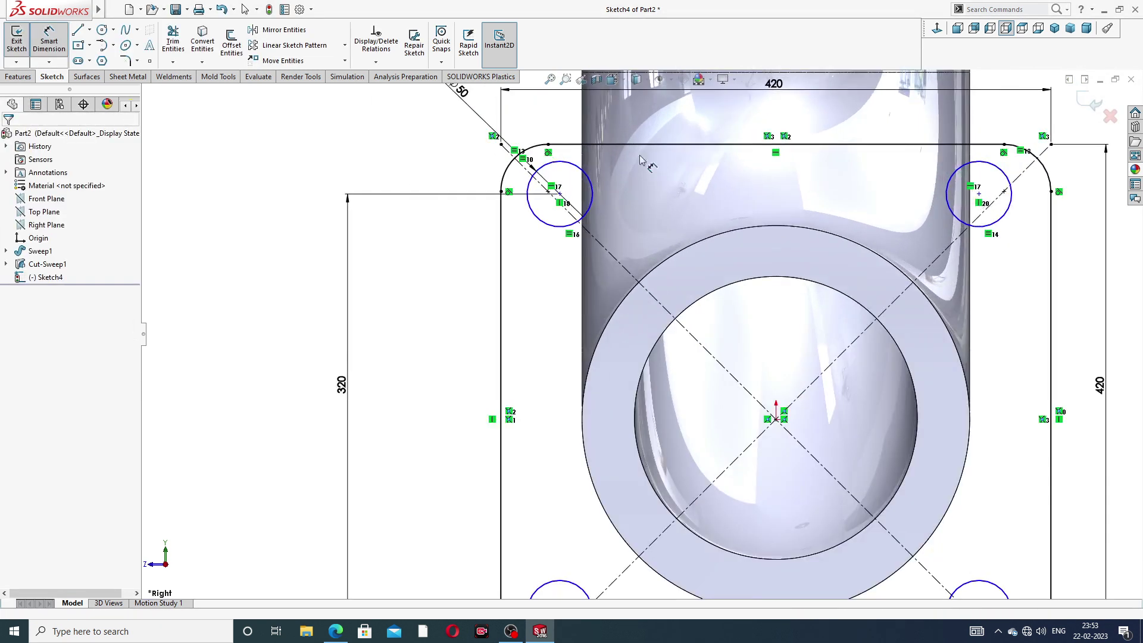
{"action": "scroll", "coordinate": [639, 155], "scroll_direction": "down", "scroll_amount": 3}
{"action": "left_click_drag", "start_coordinate": [548, 158], "coordinate": [521, 225]}
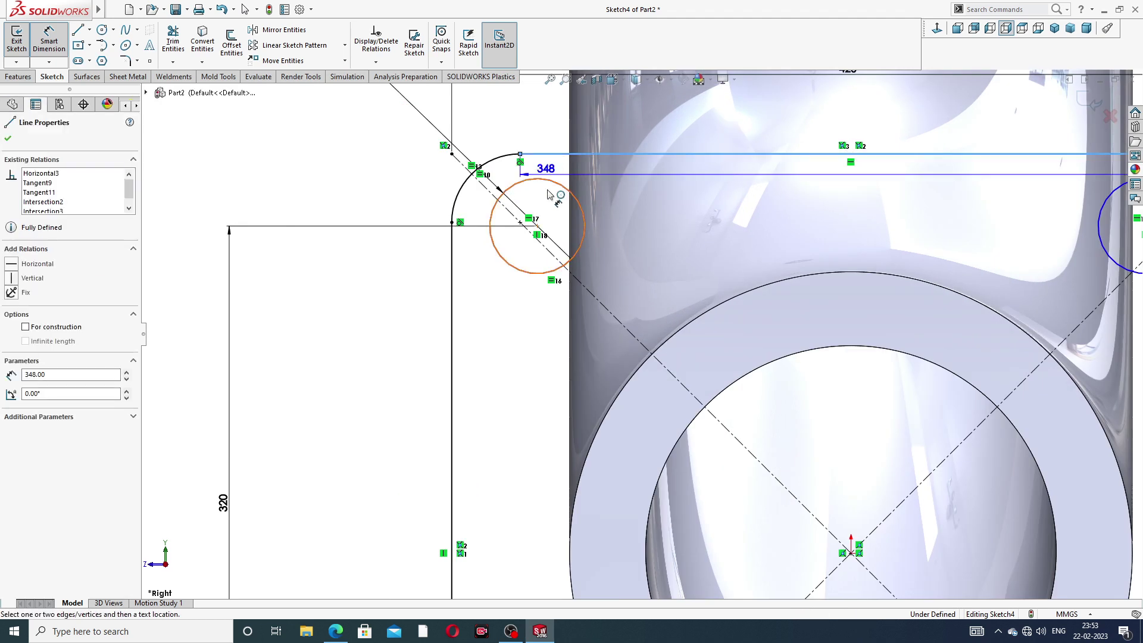
{"action": "left_click", "coordinate": [521, 222]}
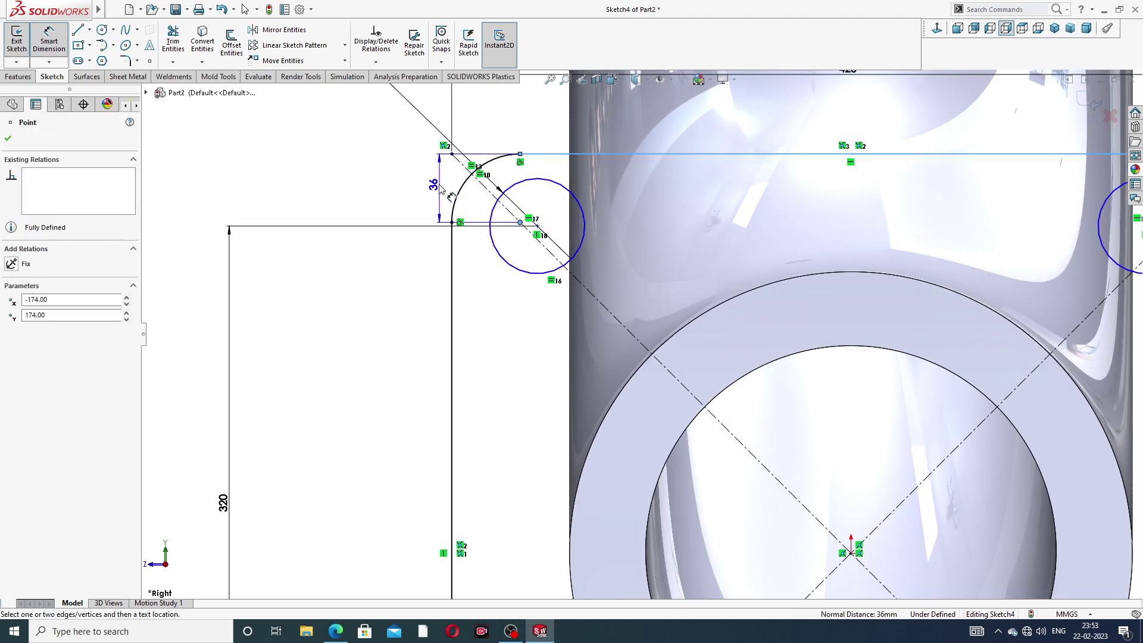
{"action": "left_click", "coordinate": [432, 186]}
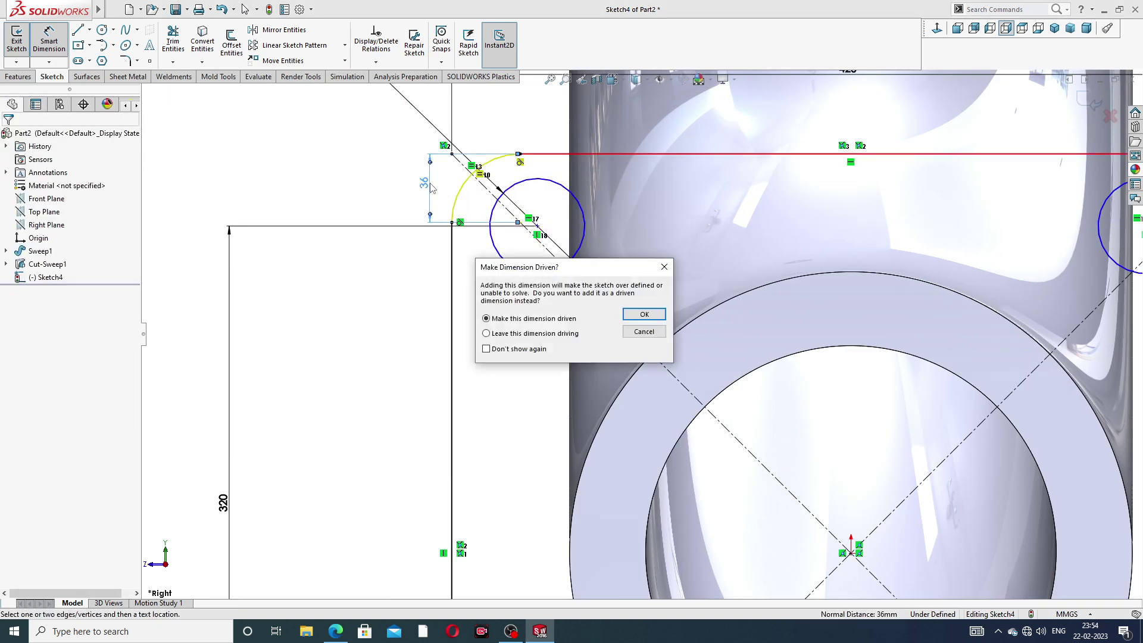
{"action": "left_click", "coordinate": [663, 267]}
{"action": "scroll", "coordinate": [486, 289], "scroll_direction": "up", "scroll_amount": 3}
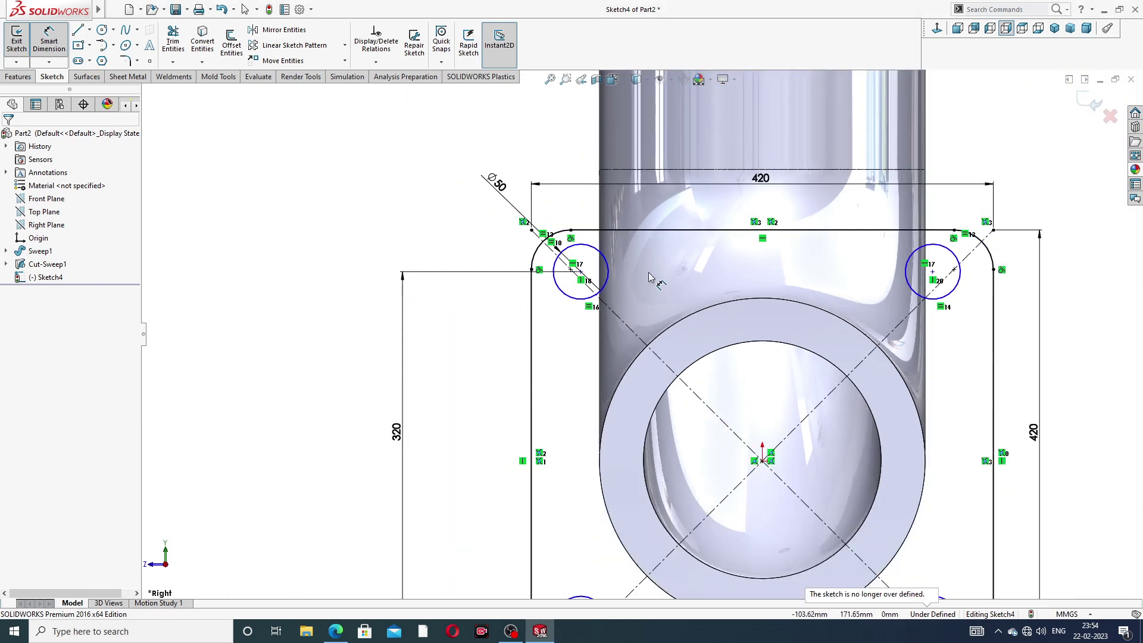
{"action": "scroll", "coordinate": [586, 402], "scroll_direction": "up", "scroll_amount": 3}
{"action": "scroll", "coordinate": [795, 417], "scroll_direction": "down", "scroll_amount": 3}
- Dimension the lower-left bolt centre 45 mm above the flange's bottom edge
{"action": "scroll", "coordinate": [667, 533], "scroll_direction": "up", "scroll_amount": 2}
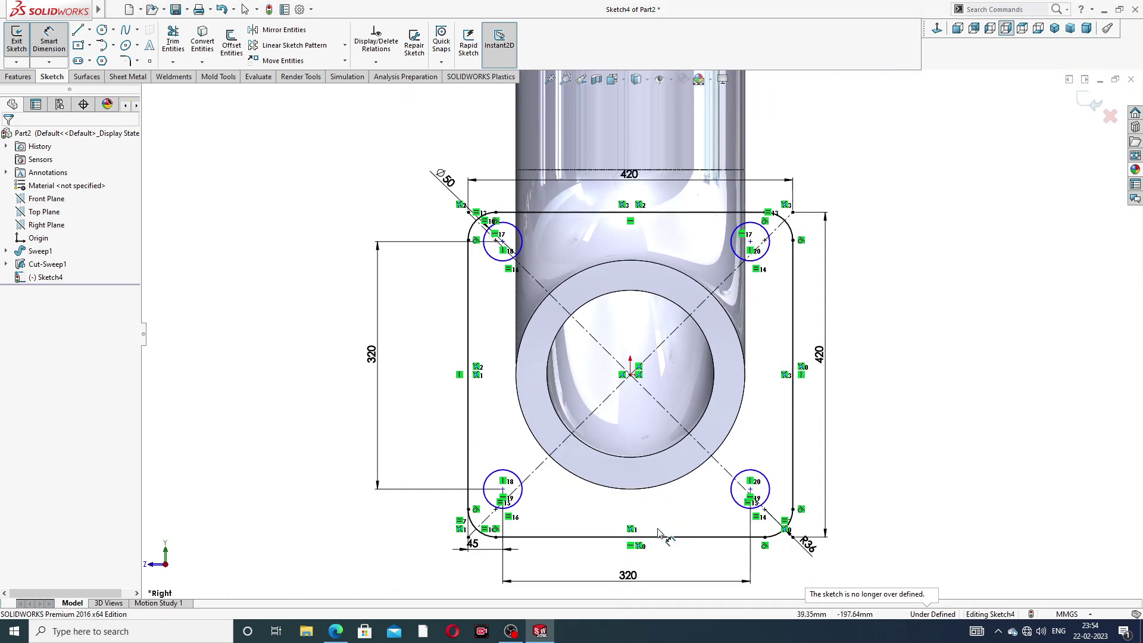
{"action": "scroll", "coordinate": [546, 538], "scroll_direction": "down", "scroll_amount": 3}
{"action": "scroll", "coordinate": [521, 411], "scroll_direction": "down", "scroll_amount": 2}
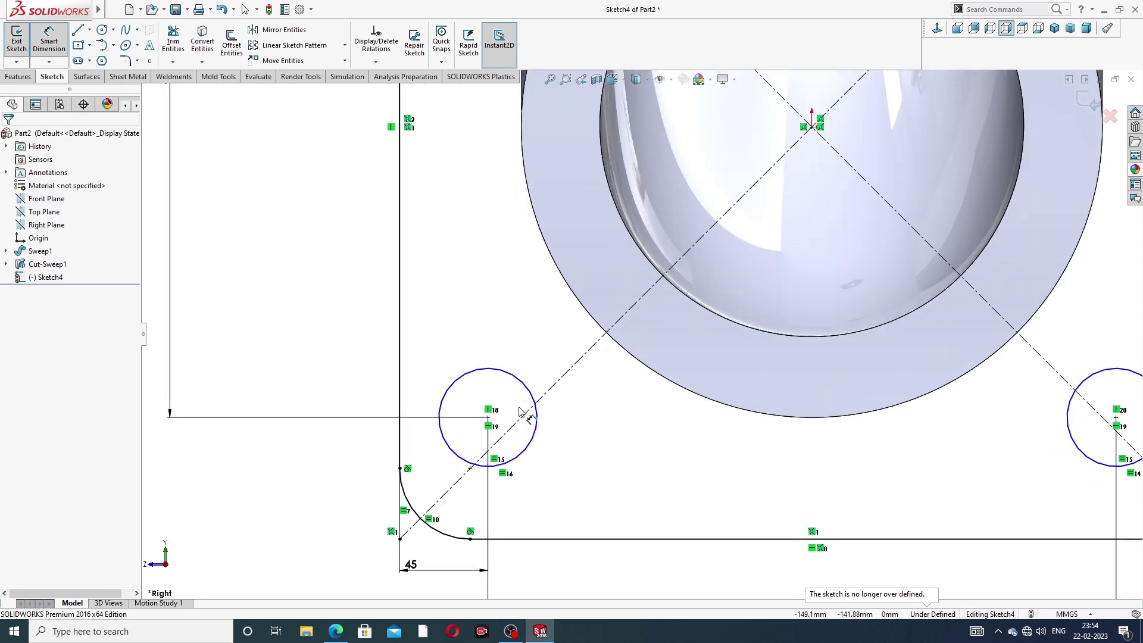
{"action": "left_click", "coordinate": [442, 569]}
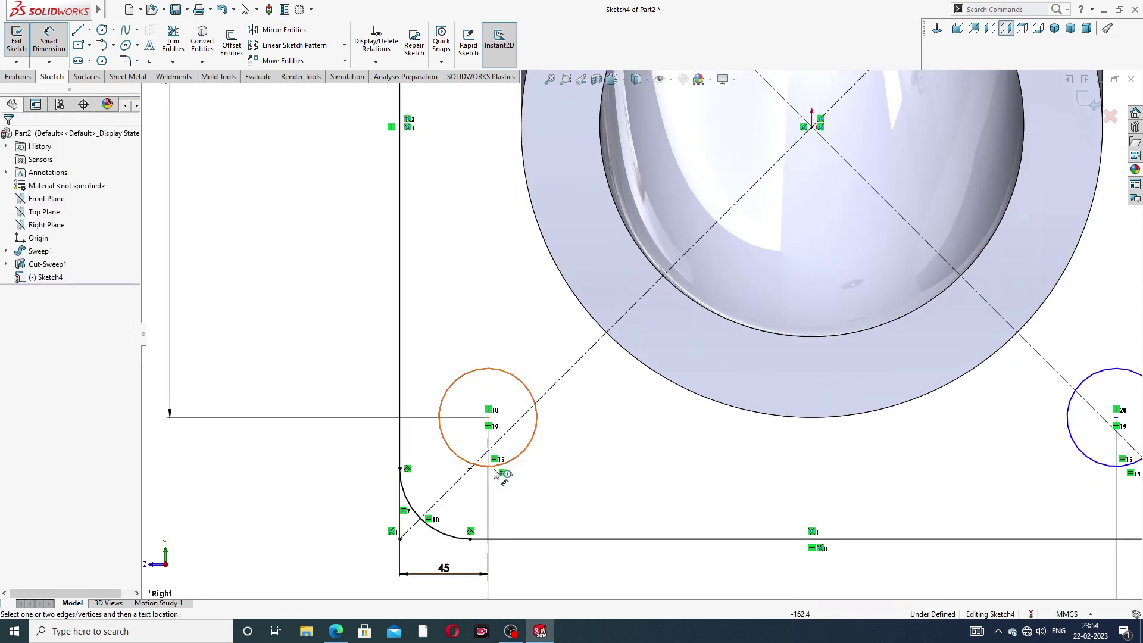
{"action": "left_click", "coordinate": [488, 419]}
{"action": "left_click", "coordinate": [510, 539]}
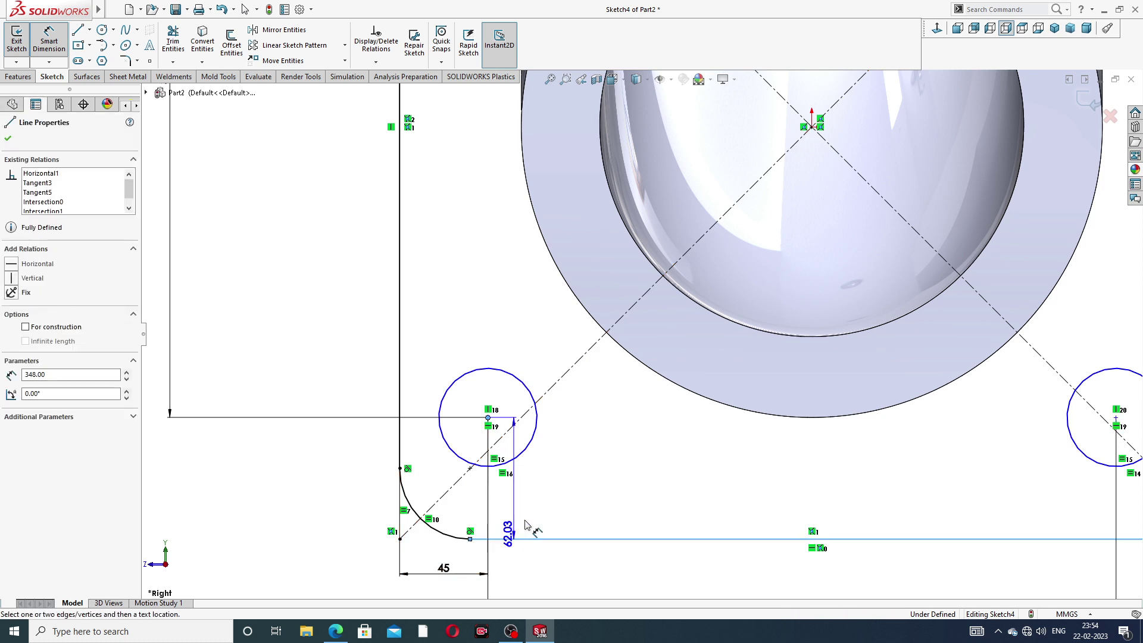
{"action": "left_click", "coordinate": [560, 492]}
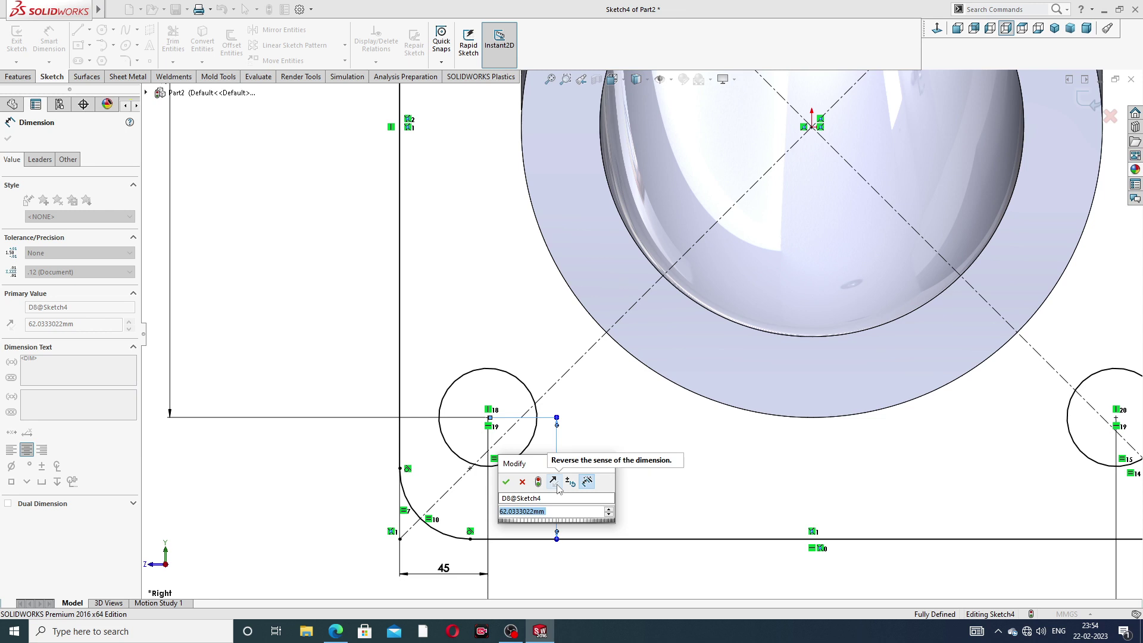
{"action": "type", "text": "45"}
{"action": "key", "text": "Return"}
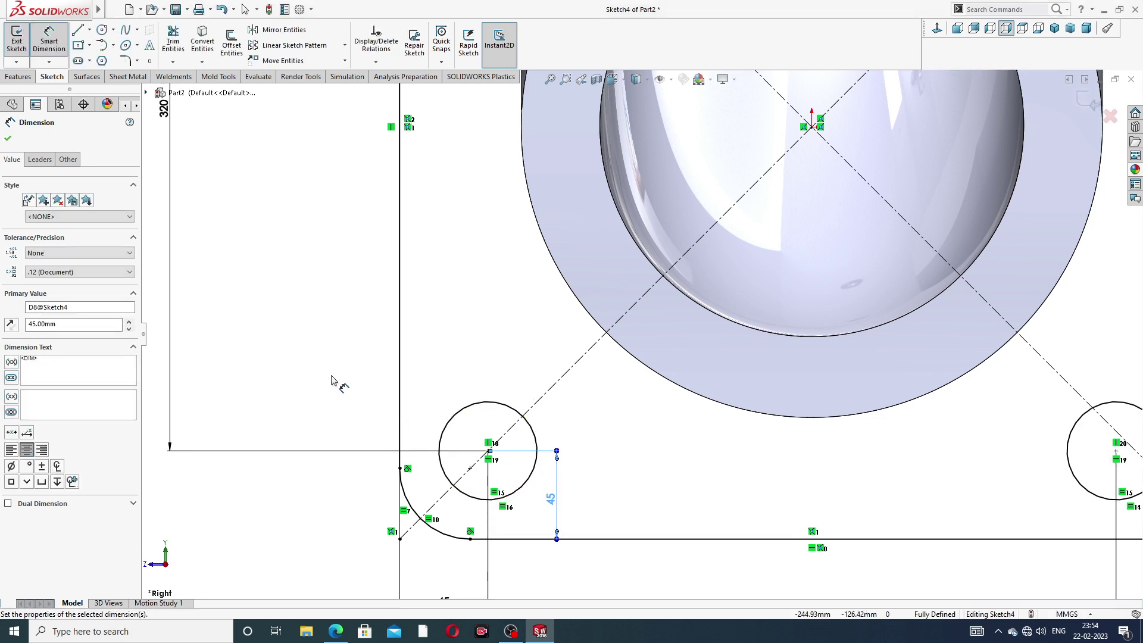
{"action": "key", "text": "f"}
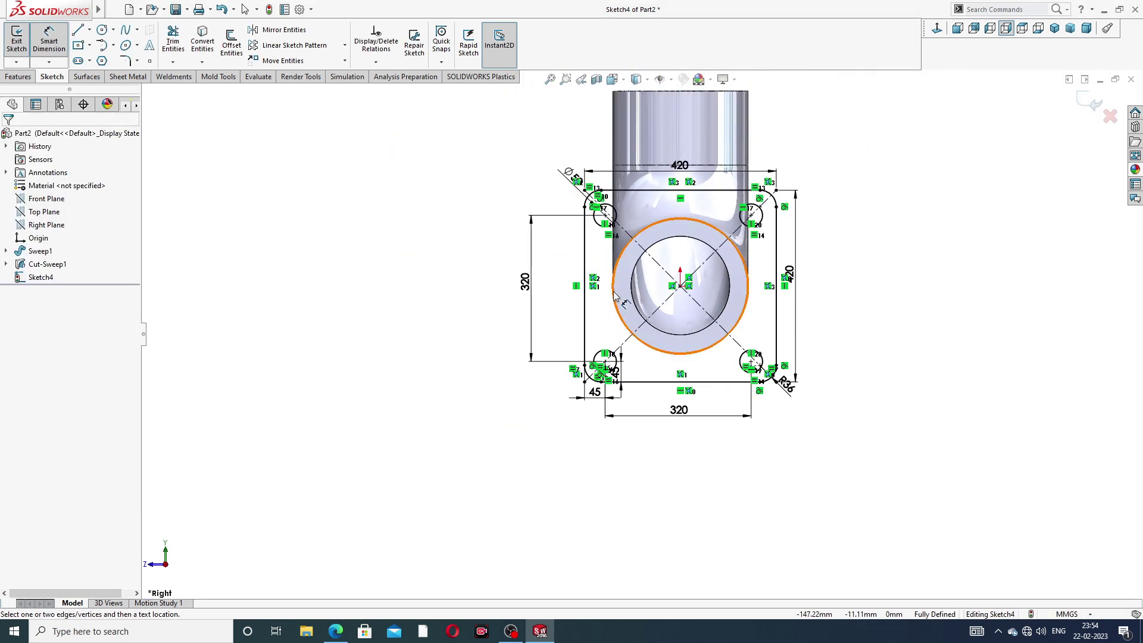
- Move the two 45 dimensions clear of the sketch and place the Ø50 dimension top-left
{"action": "scroll", "coordinate": [618, 296], "scroll_direction": "down", "scroll_amount": 3}
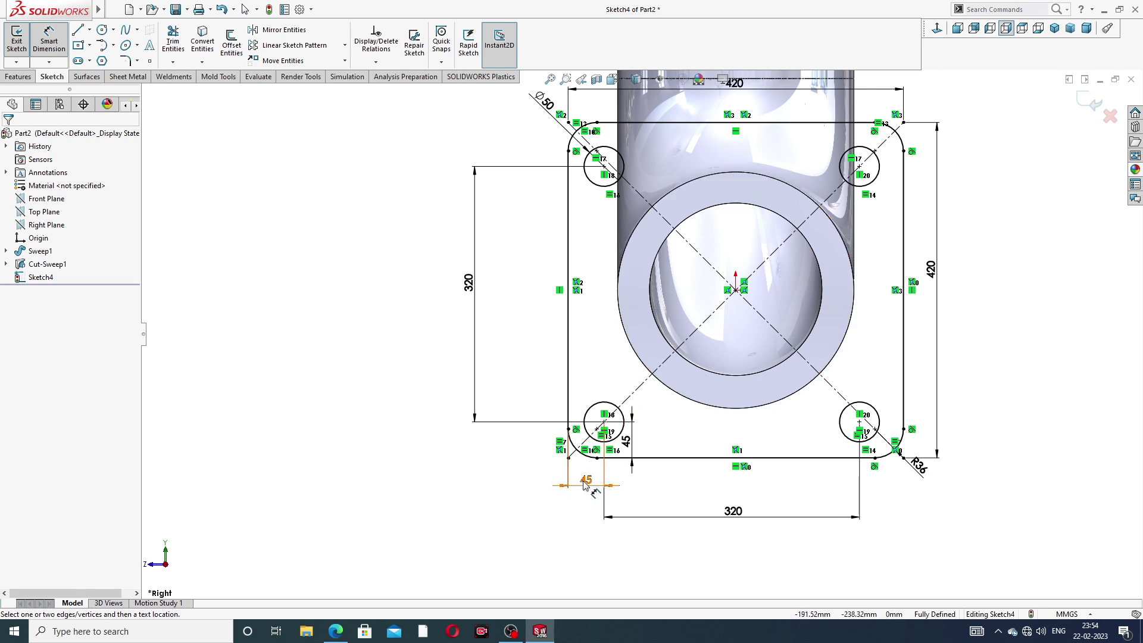
{"action": "left_click_drag", "start_coordinate": [586, 480], "coordinate": [571, 492]}
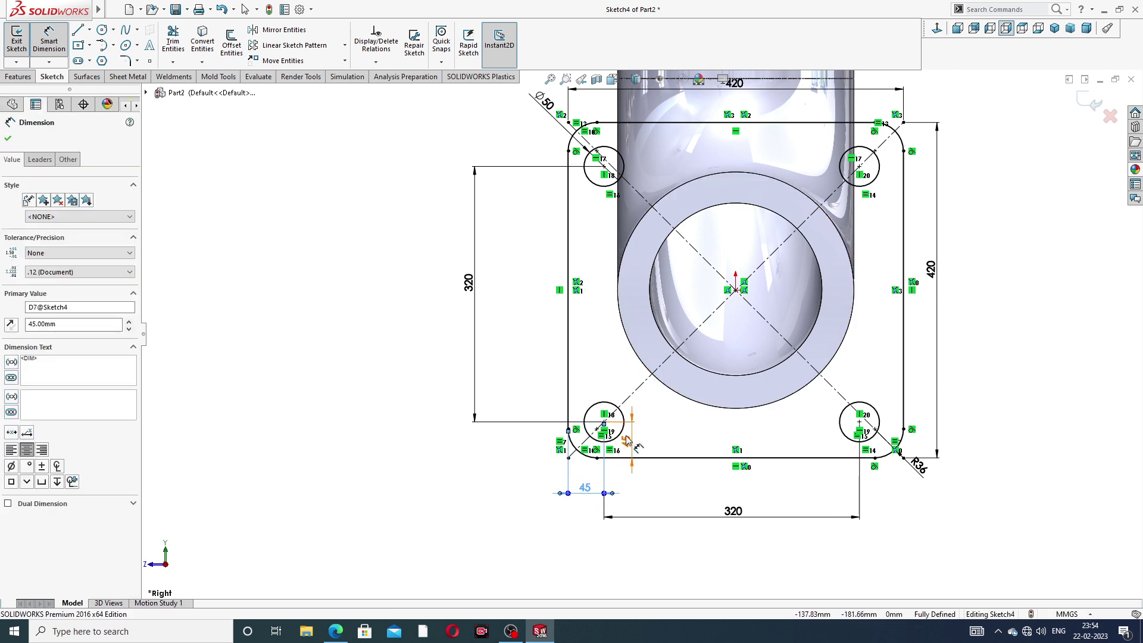
{"action": "left_click_drag", "start_coordinate": [627, 441], "coordinate": [524, 447]}
{"action": "left_click", "coordinate": [455, 459]}
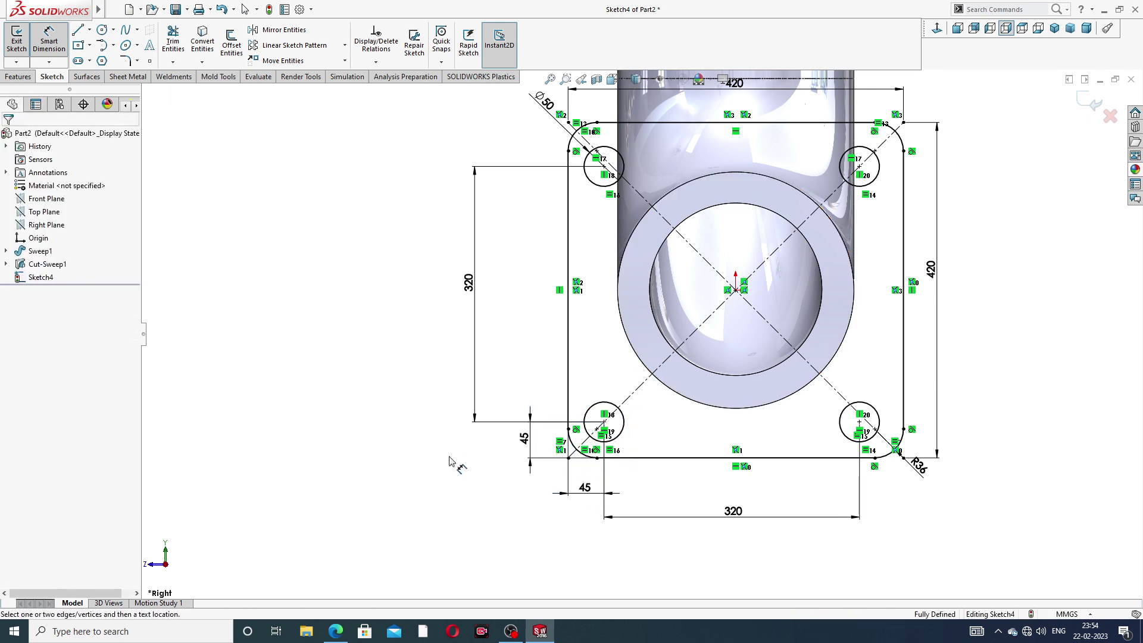
{"action": "scroll", "coordinate": [625, 316], "scroll_direction": "up", "scroll_amount": 3}
{"action": "scroll", "coordinate": [714, 268], "scroll_direction": "down", "scroll_amount": 2}
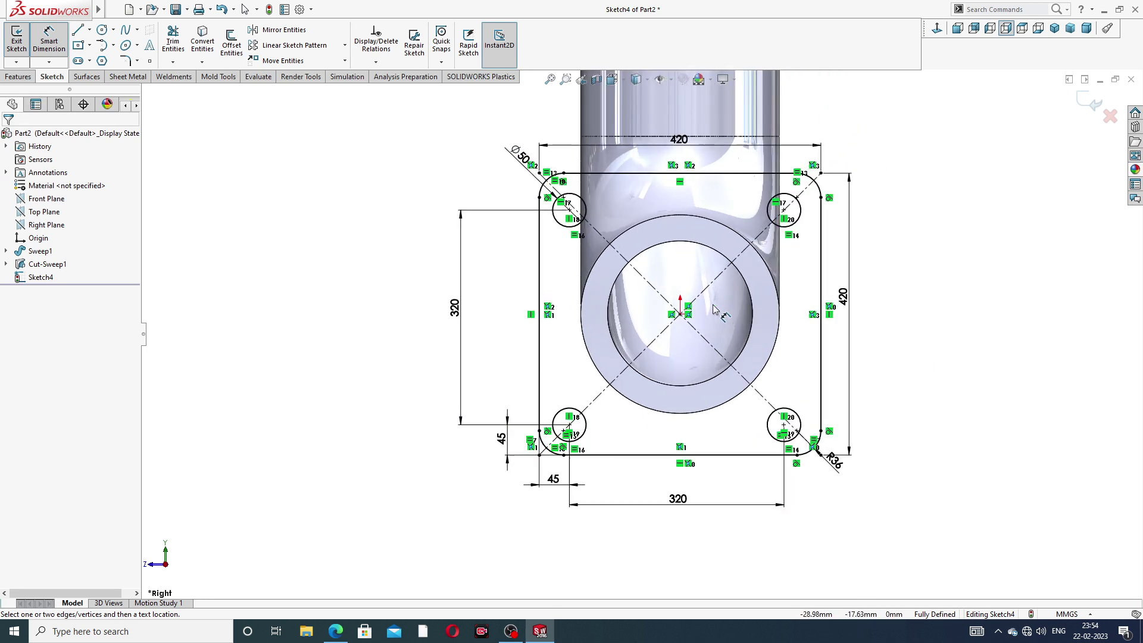
{"action": "left_click", "coordinate": [512, 151]}
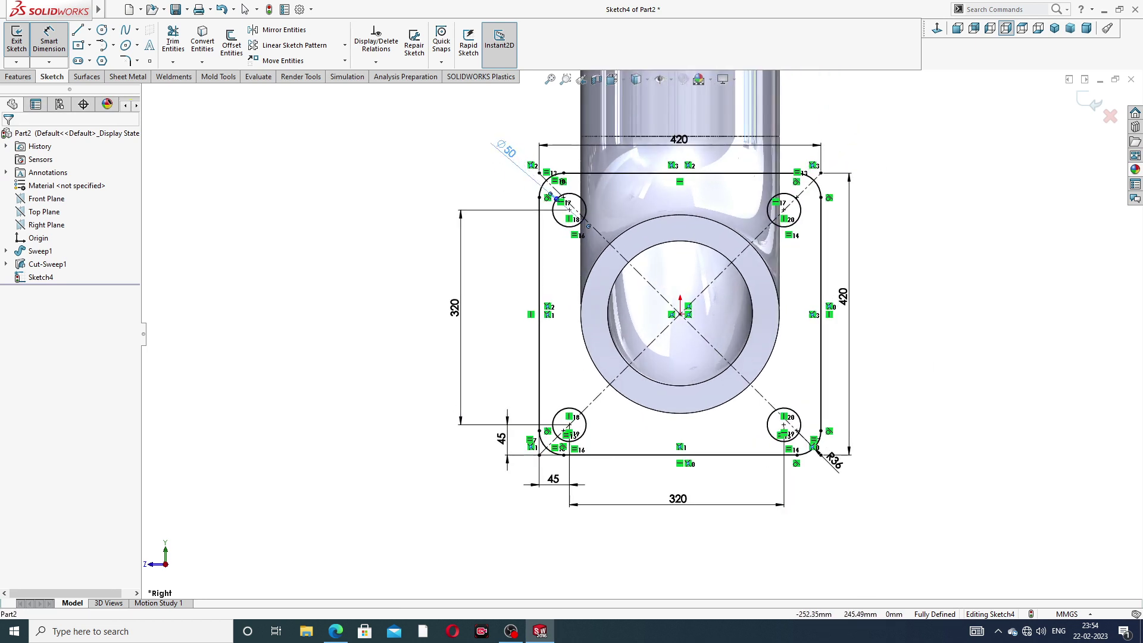
{"action": "left_click", "coordinate": [917, 197]}
{"action": "right_click", "coordinate": [917, 203]}
- Exit the flange sketch
{"action": "left_click", "coordinate": [947, 177]}
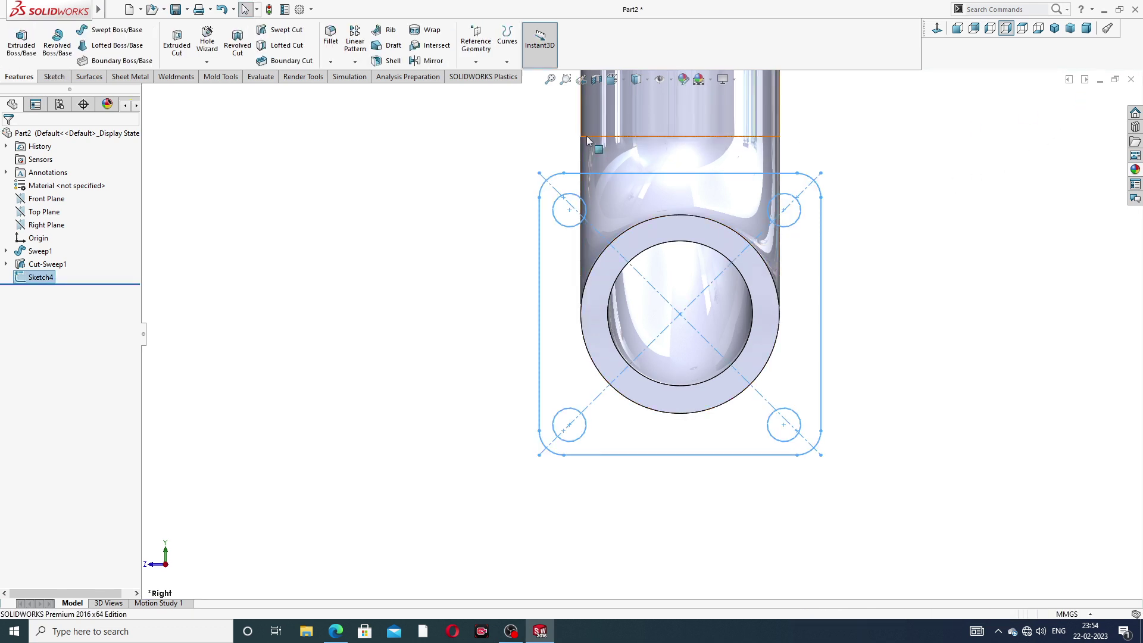
{"action": "scroll", "coordinate": [602, 146], "scroll_direction": "up", "scroll_amount": 2}
{"action": "scroll", "coordinate": [577, 177], "scroll_direction": "down", "scroll_amount": 3}
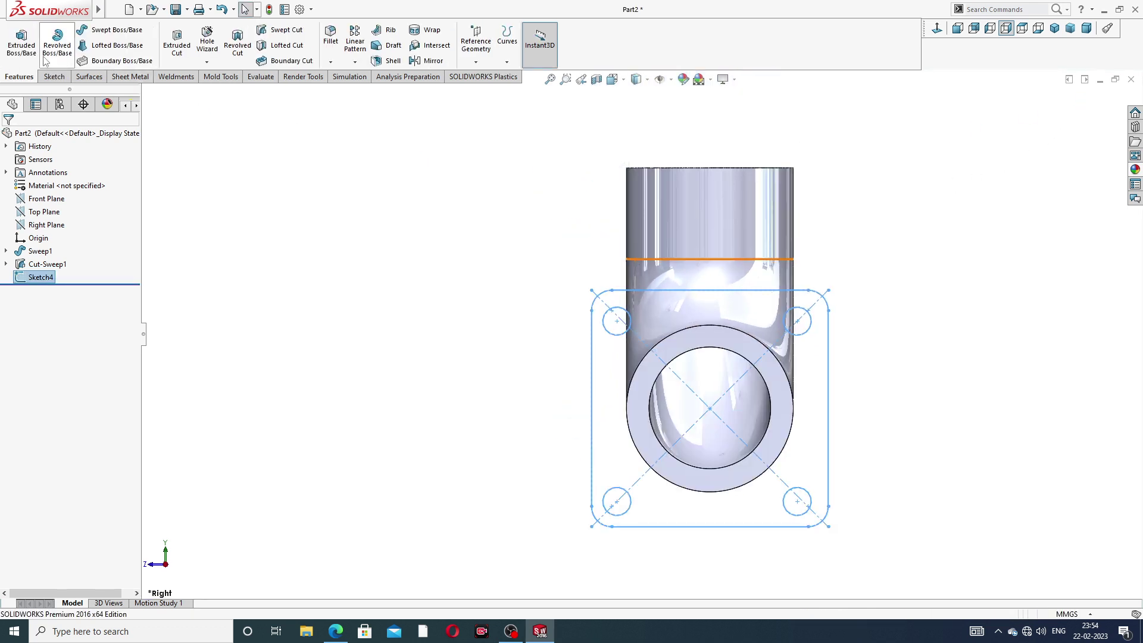
- Start a boss extrusion and clear the whole sketch from Selected Contours
{"action": "left_click", "coordinate": [22, 43]}
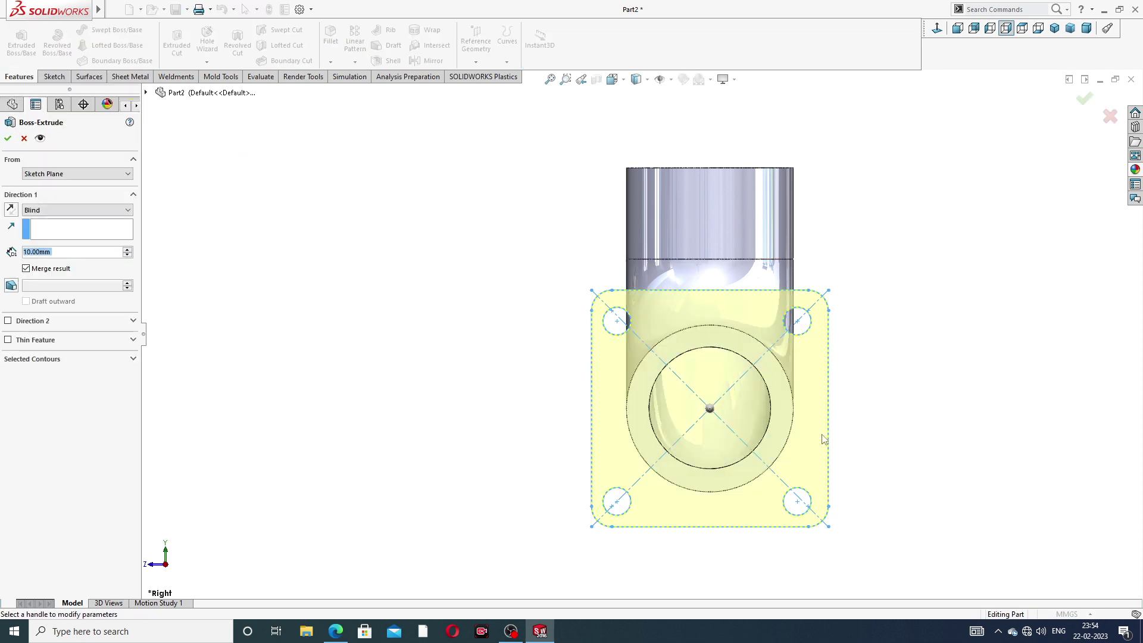
{"action": "middle_click_drag", "start_coordinate": [714, 462], "coordinate": [735, 453]}
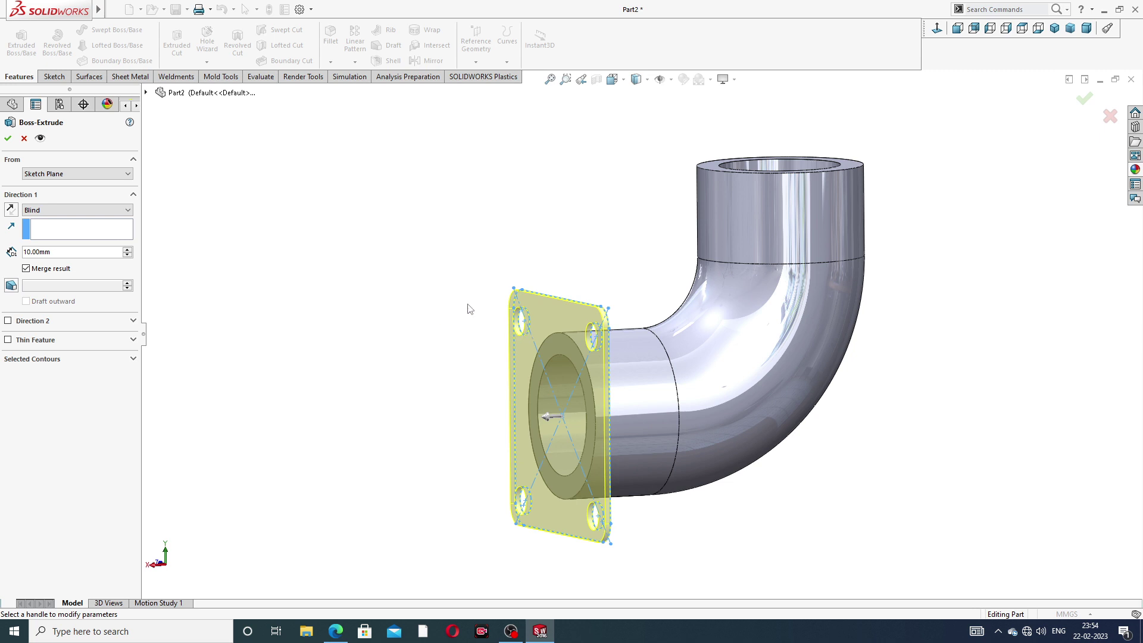
{"action": "scroll", "coordinate": [517, 344], "scroll_direction": "down", "scroll_amount": 4}
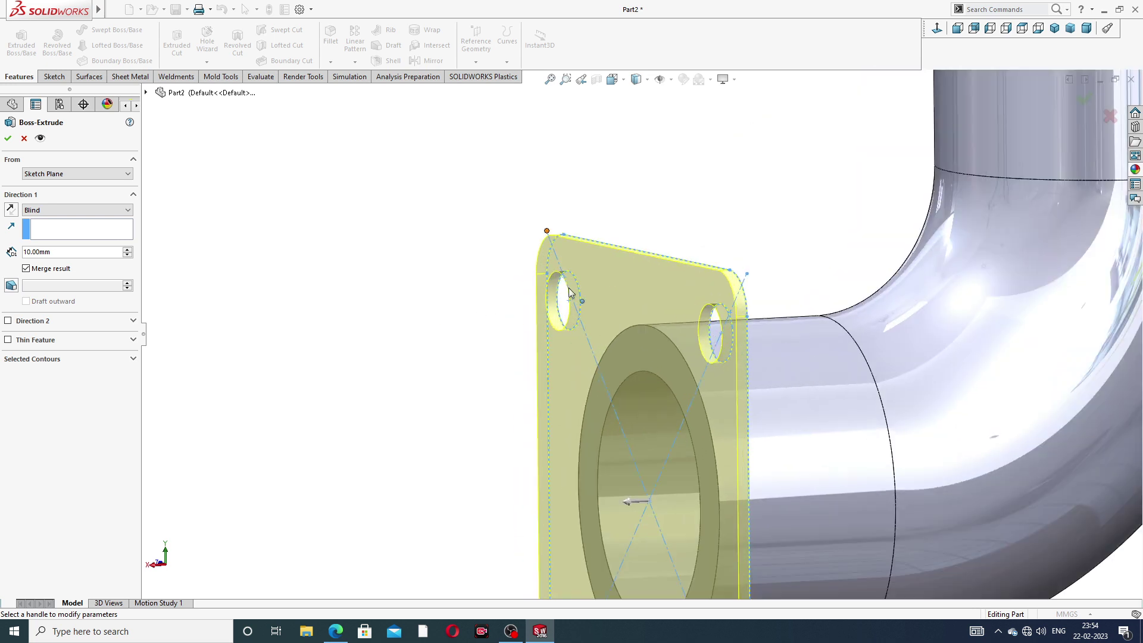
{"action": "middle_click_drag", "start_coordinate": [564, 301], "coordinate": [349, 329]}
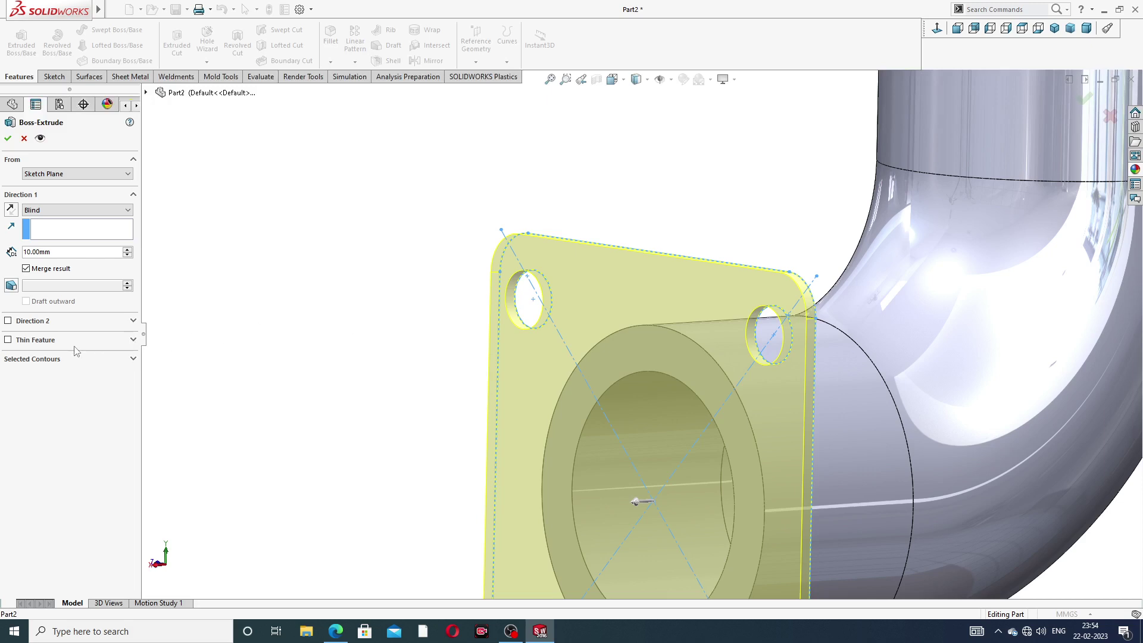
{"action": "left_click", "coordinate": [133, 360]}
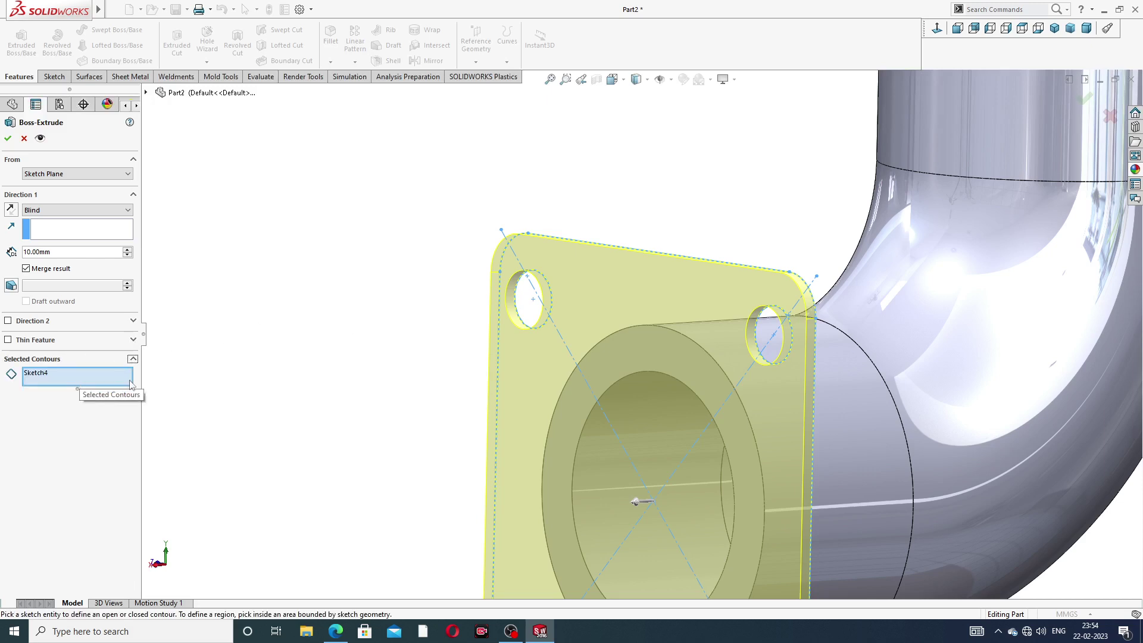
{"action": "right_click", "coordinate": [122, 381]}
{"action": "left_click", "coordinate": [149, 388]}
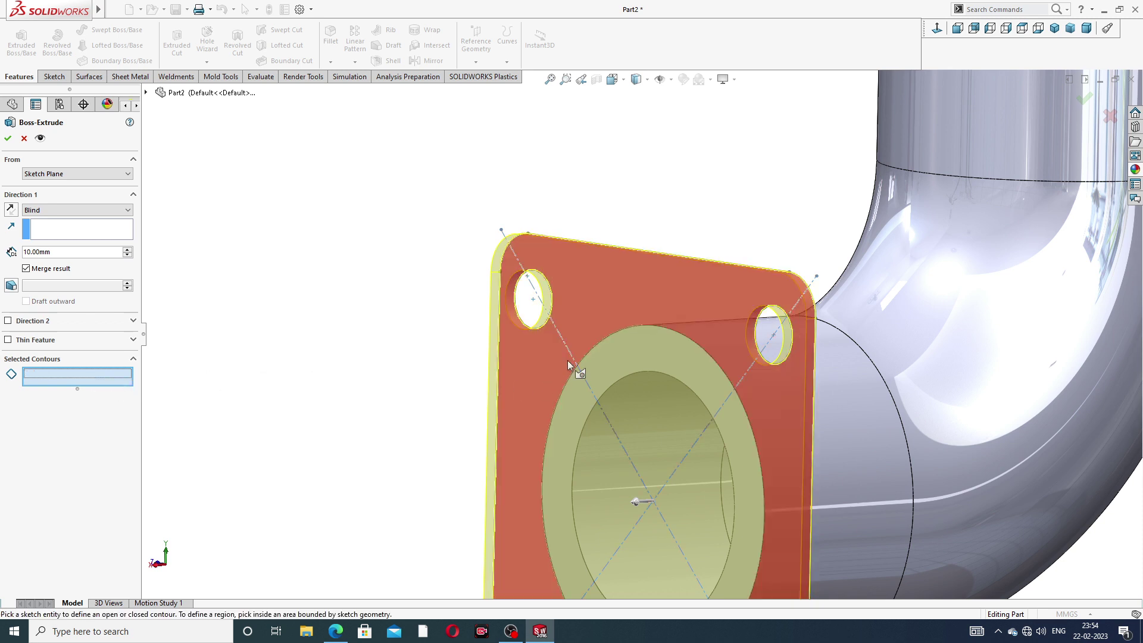
- Extrude all six flange regions (bolt holes, square plate, bore ring) 10 mm blind
{"action": "left_click", "coordinate": [538, 308]}
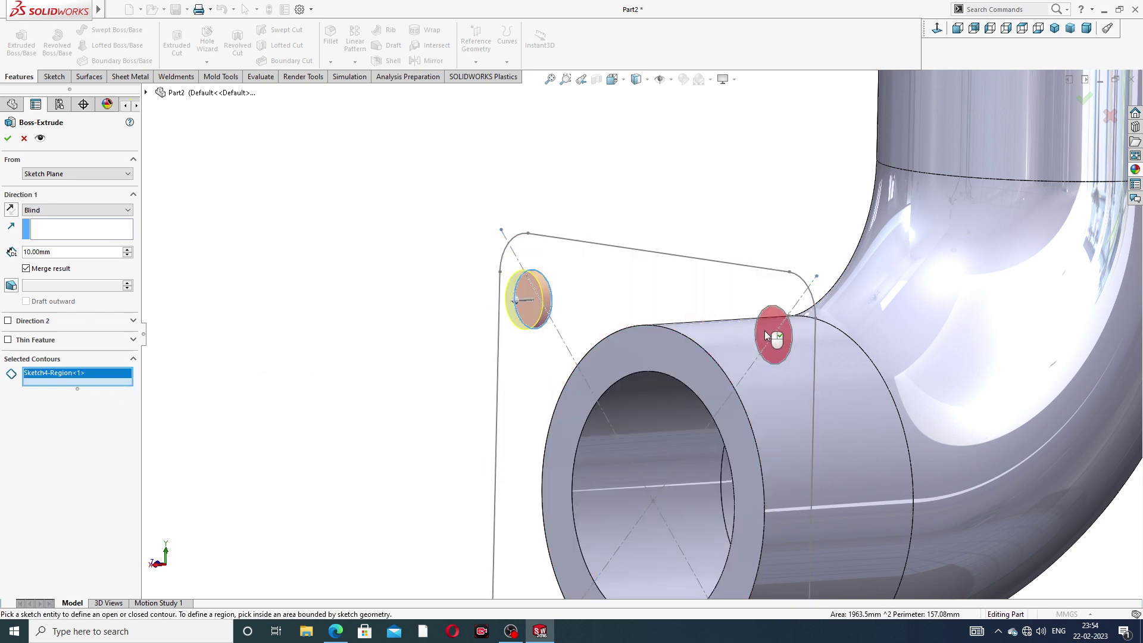
{"action": "left_click", "coordinate": [770, 331]}
{"action": "key", "text": "z"}
{"action": "left_click", "coordinate": [708, 398]}
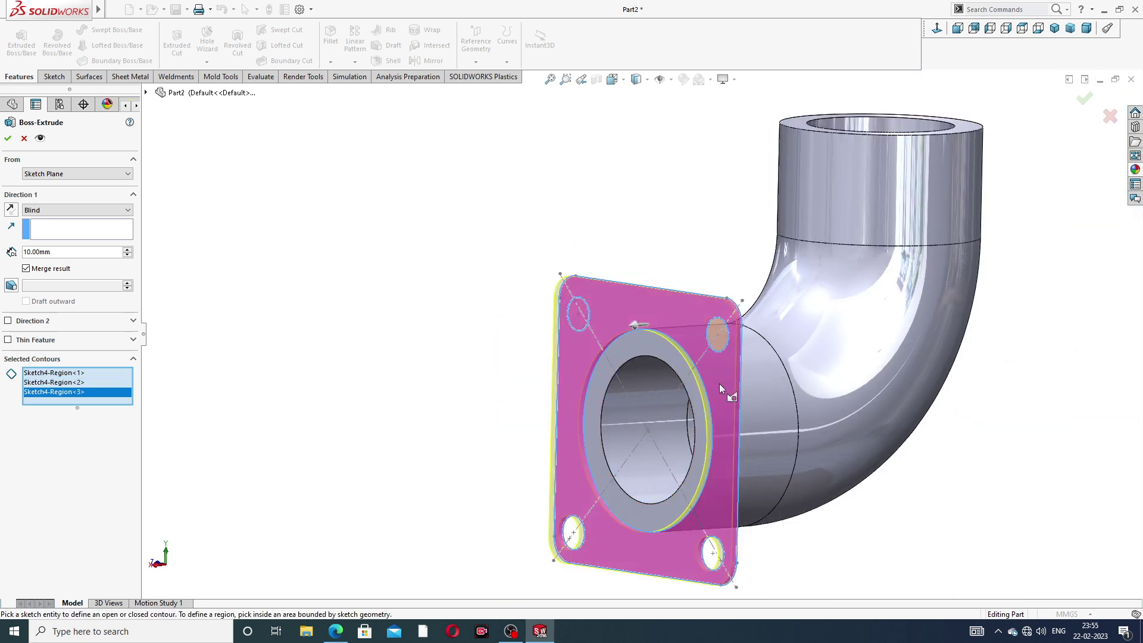
{"action": "left_click", "coordinate": [689, 392]}
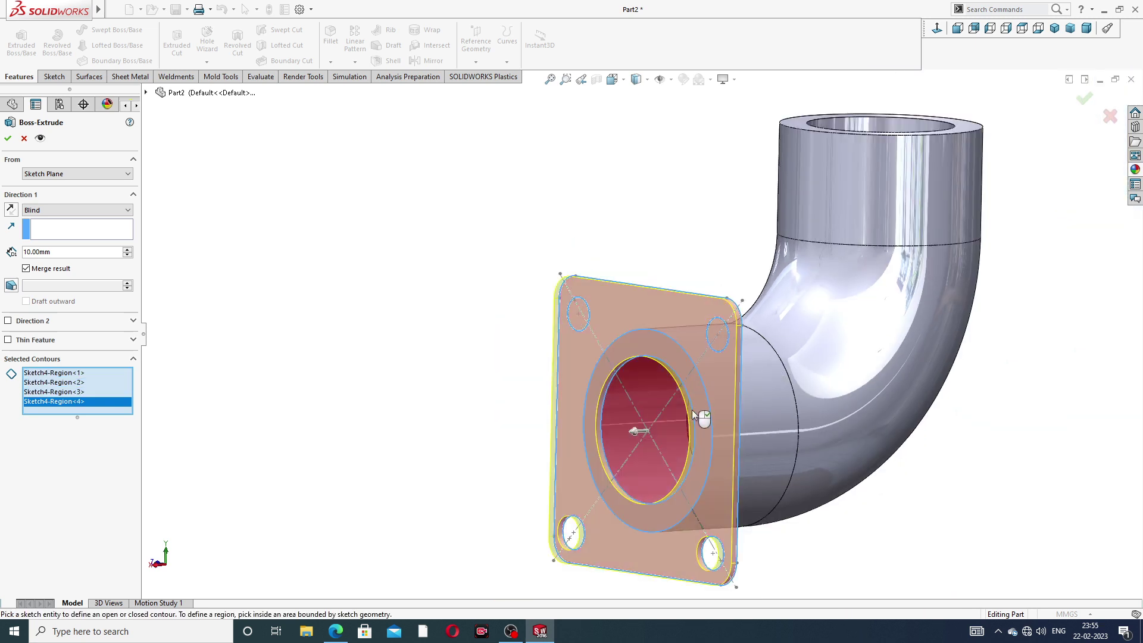
{"action": "left_click", "coordinate": [714, 555]}
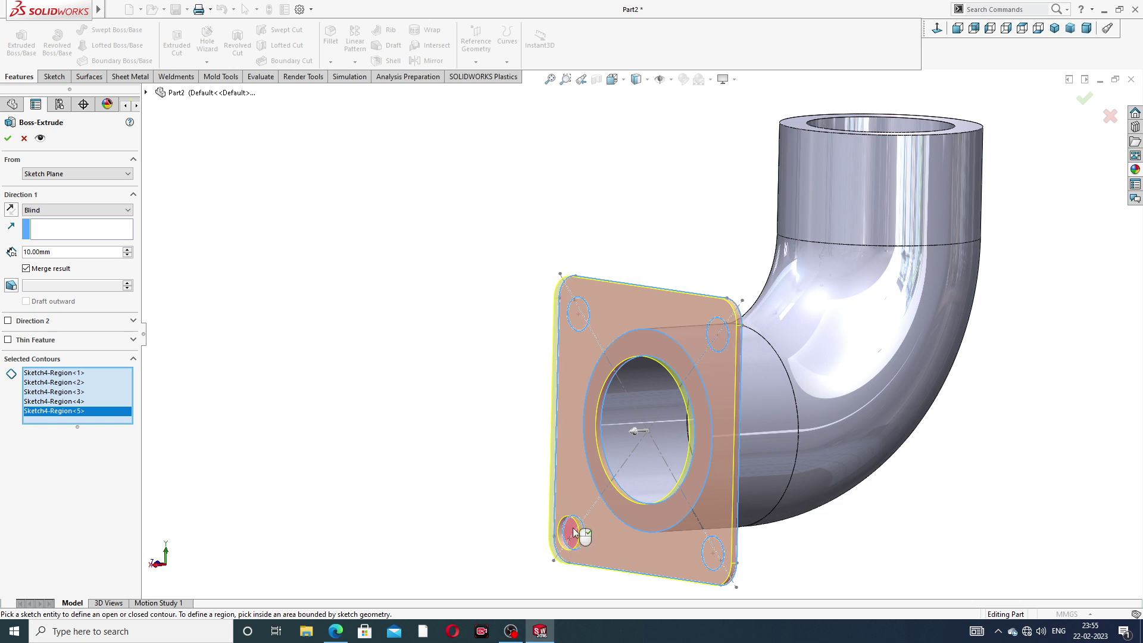
{"action": "left_click", "coordinate": [574, 532]}
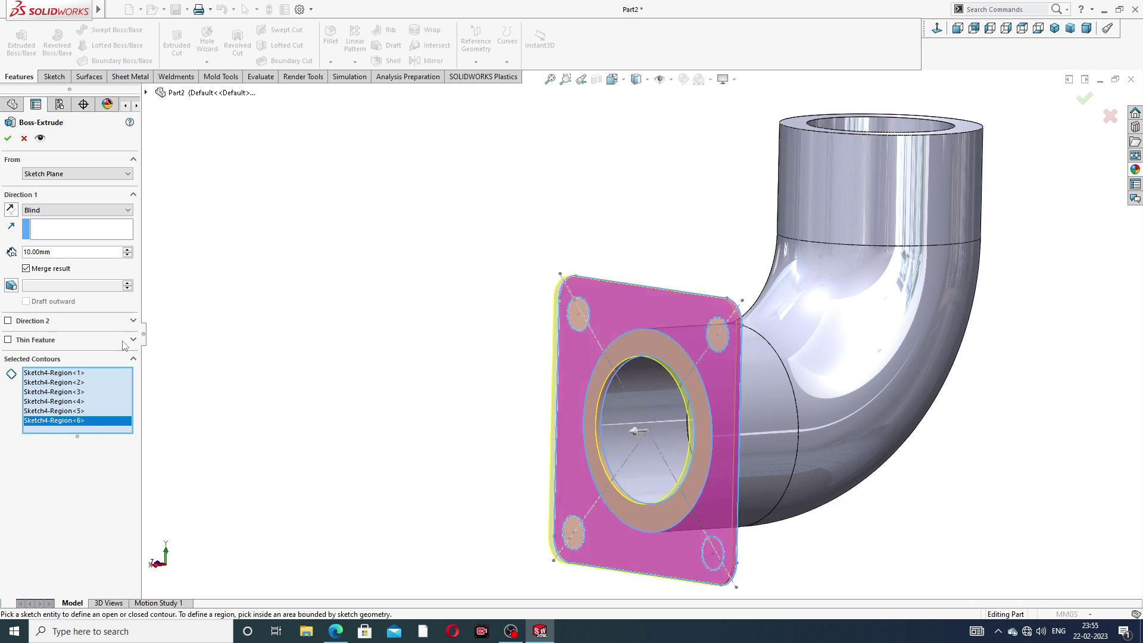
{"action": "left_click", "coordinate": [8, 139]}
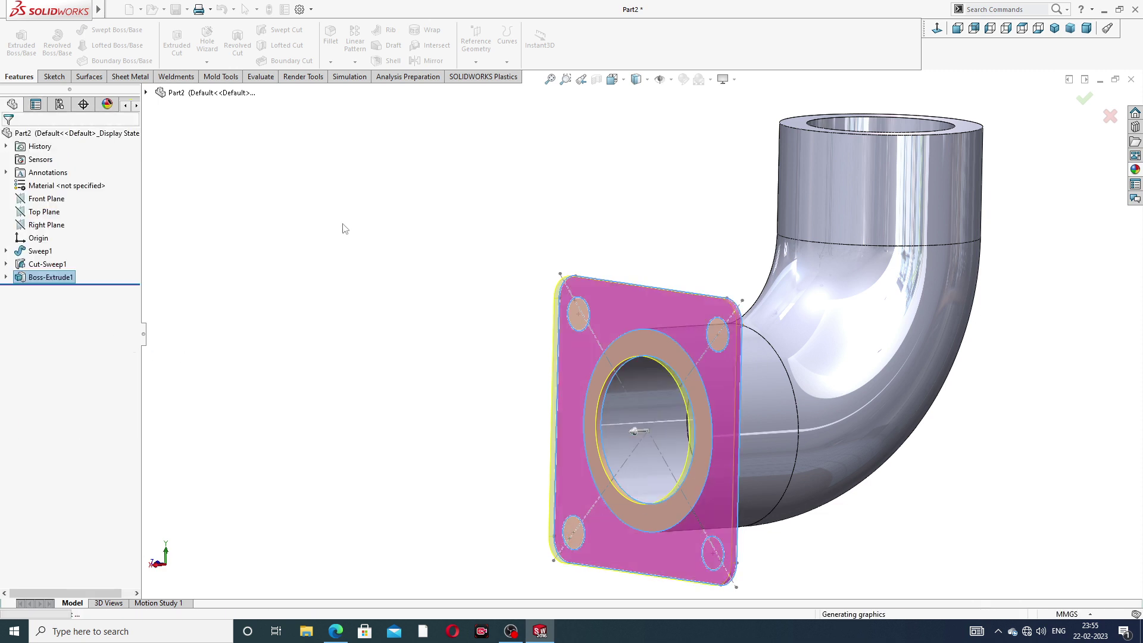
{"action": "mouse_move", "coordinate": [371, 266]}
{"action": "middle_mouse_down"}
{"action": "mouse_move", "coordinate": [391, 301]}
{"action": "mouse_move", "coordinate": [334, 288]}
{"action": "mouse_move", "coordinate": [406, 292]}
{"action": "middle_mouse_up"}
- Edit Boss-Extrude1 to a 60 mm depth, reversed back toward the pipe
{"action": "left_click", "coordinate": [51, 277]}
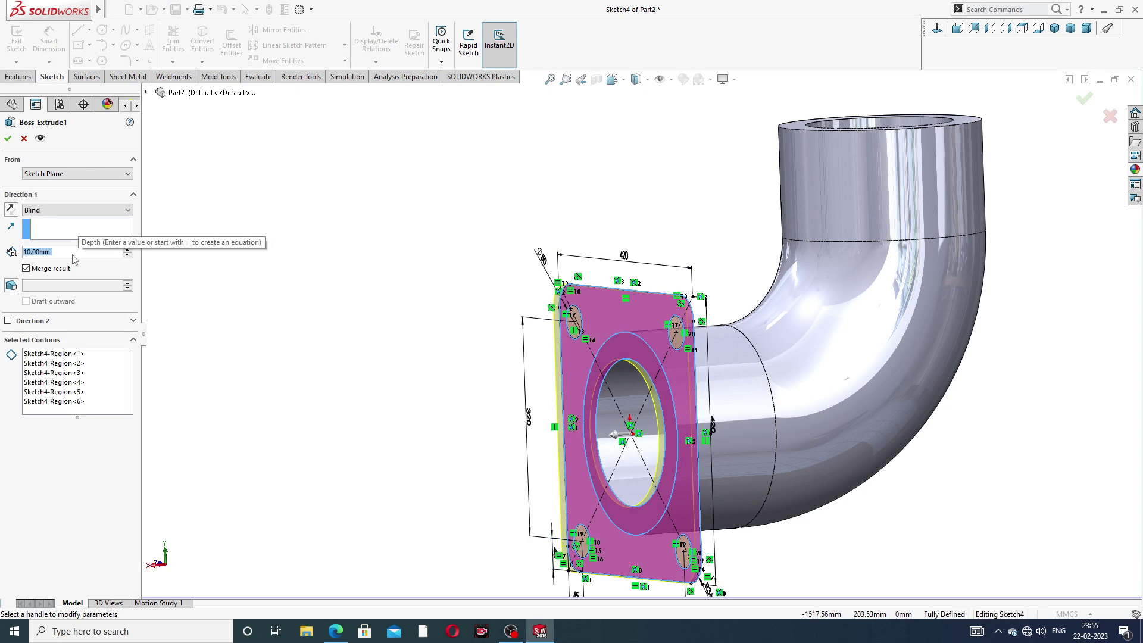
{"action": "type", "text": "60"}
{"action": "key", "text": "Return"}
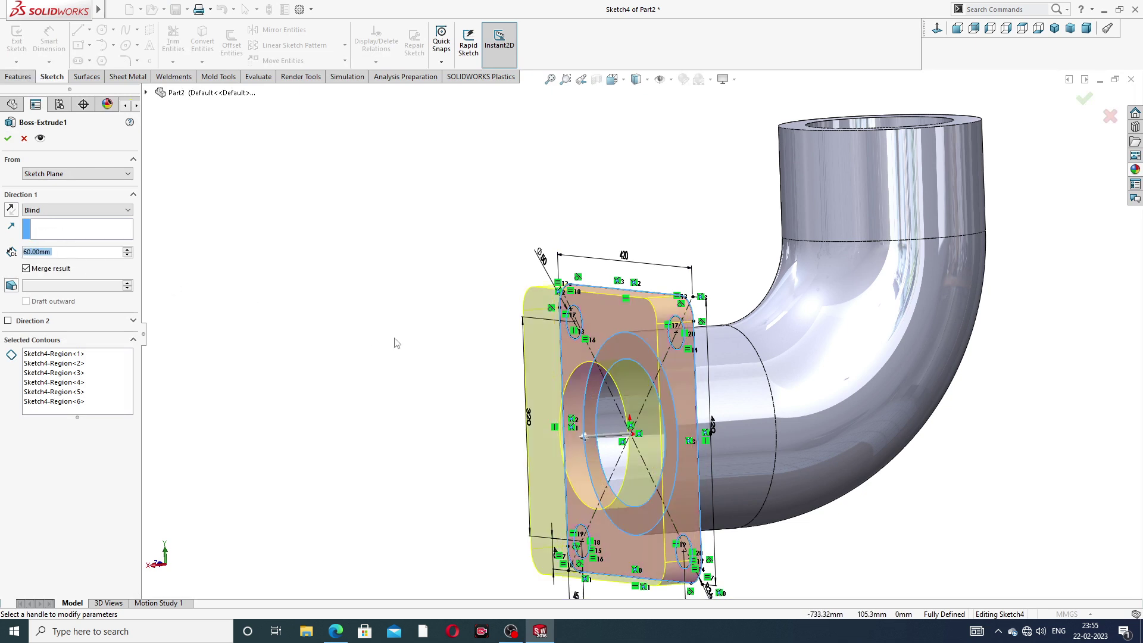
{"action": "middle_click_drag", "start_coordinate": [395, 343], "coordinate": [348, 339]}
{"action": "left_click", "coordinate": [12, 212]}
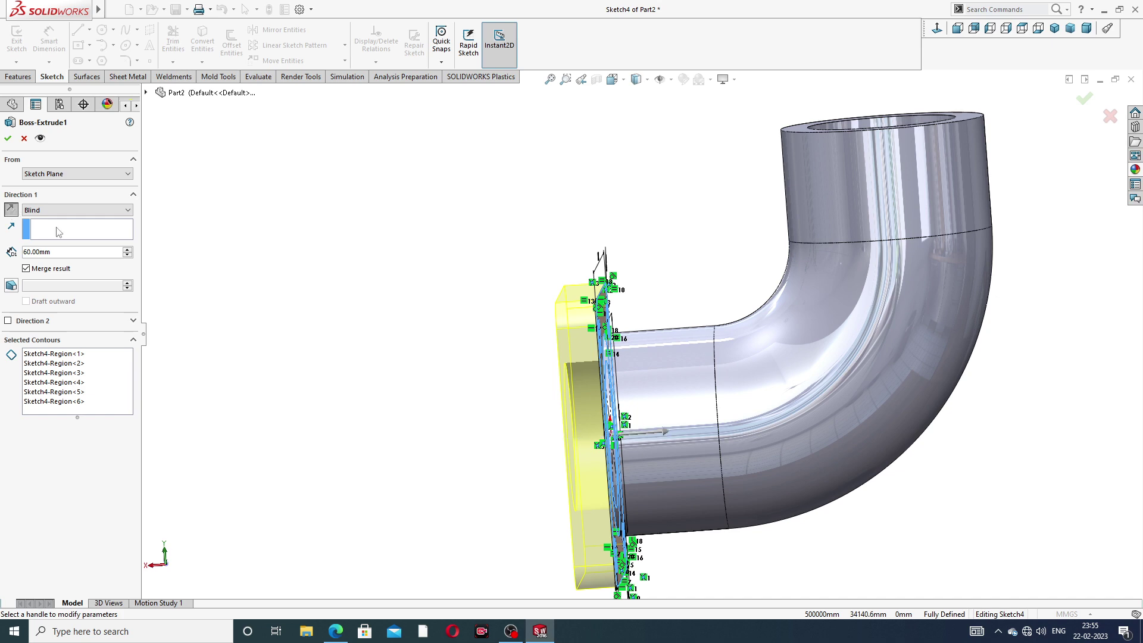
{"action": "middle_click_drag", "start_coordinate": [403, 375], "coordinate": [592, 374]}
{"action": "scroll", "coordinate": [592, 374], "scroll_direction": "down", "scroll_amount": 2}
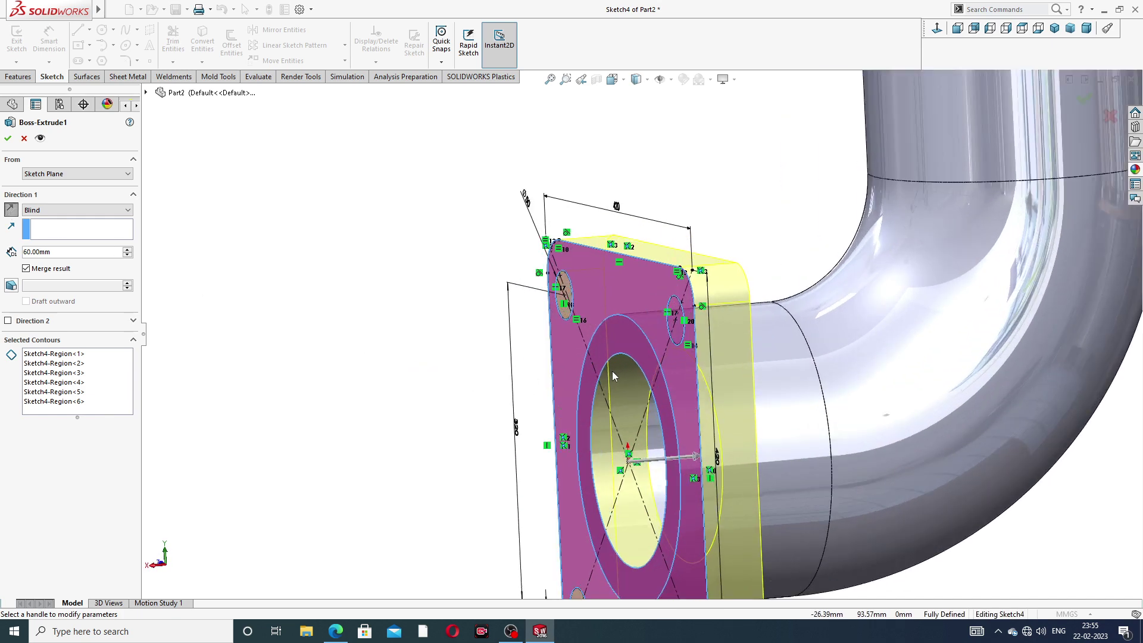
{"action": "left_click", "coordinate": [8, 140]}
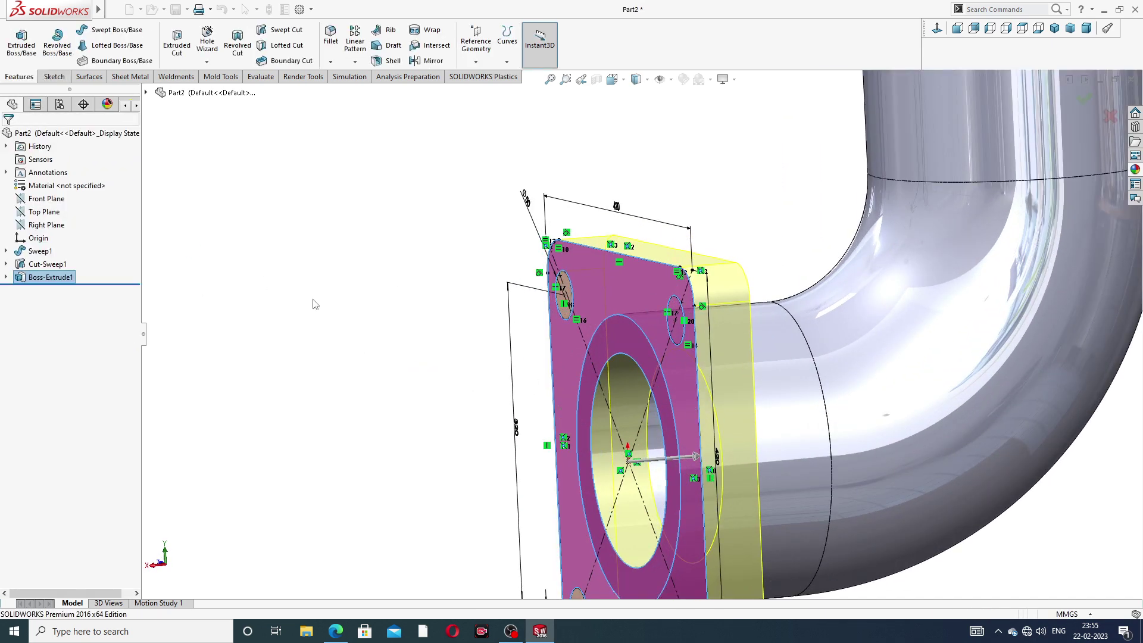
- Orbit around the elbow and expand Boss-Extrude1 to show Sketch4
{"action": "mouse_move", "coordinate": [459, 387]}
{"action": "middle_mouse_down"}
{"action": "mouse_move", "coordinate": [620, 329]}
{"action": "mouse_move", "coordinate": [636, 358]}
{"action": "middle_mouse_up"}
{"action": "middle_click_drag", "start_coordinate": [763, 305], "coordinate": [812, 337]}
{"action": "left_click", "coordinate": [7, 278]}
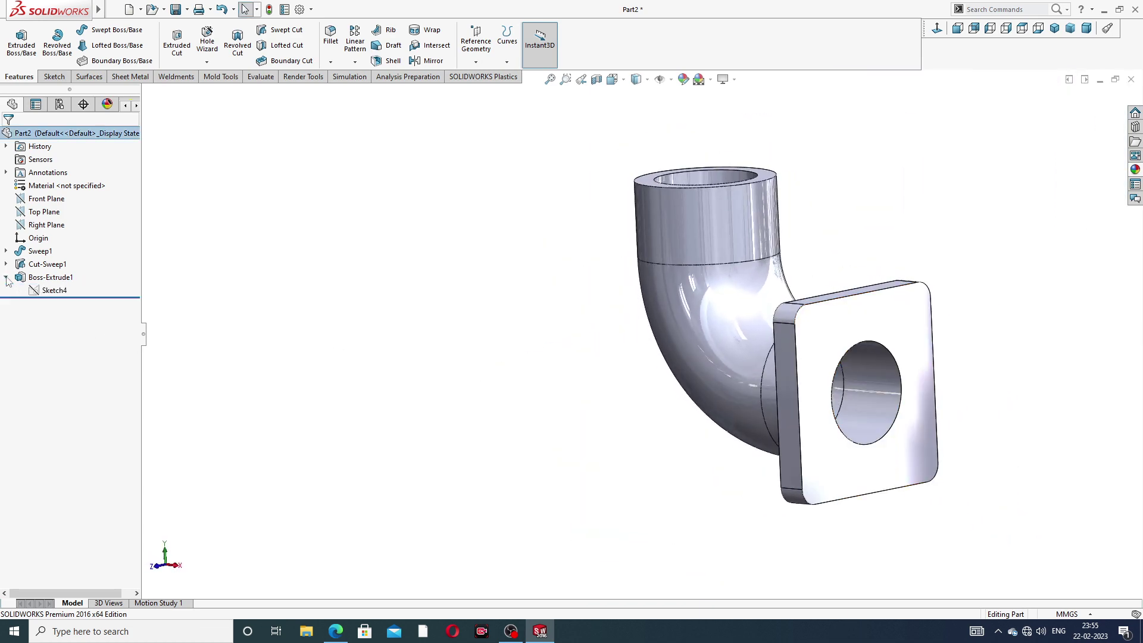
{"action": "left_click", "coordinate": [48, 292]}
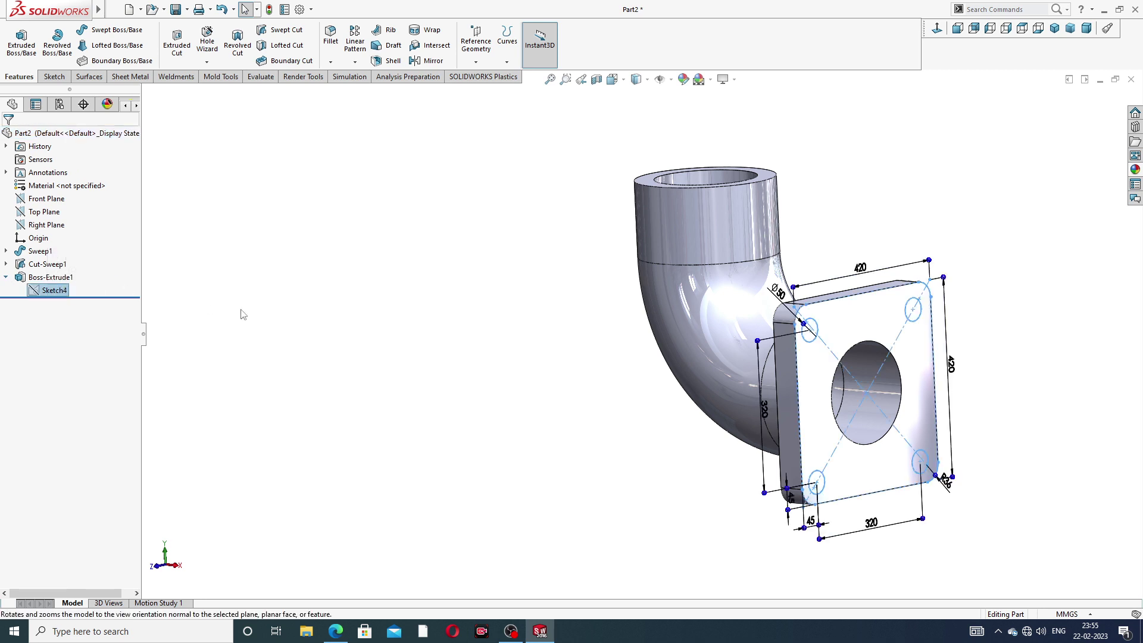
- Start an extruded cut and clear Sketch4 from Selected Contours
{"action": "middle_click_drag", "start_coordinate": [602, 206], "coordinate": [667, 278]}
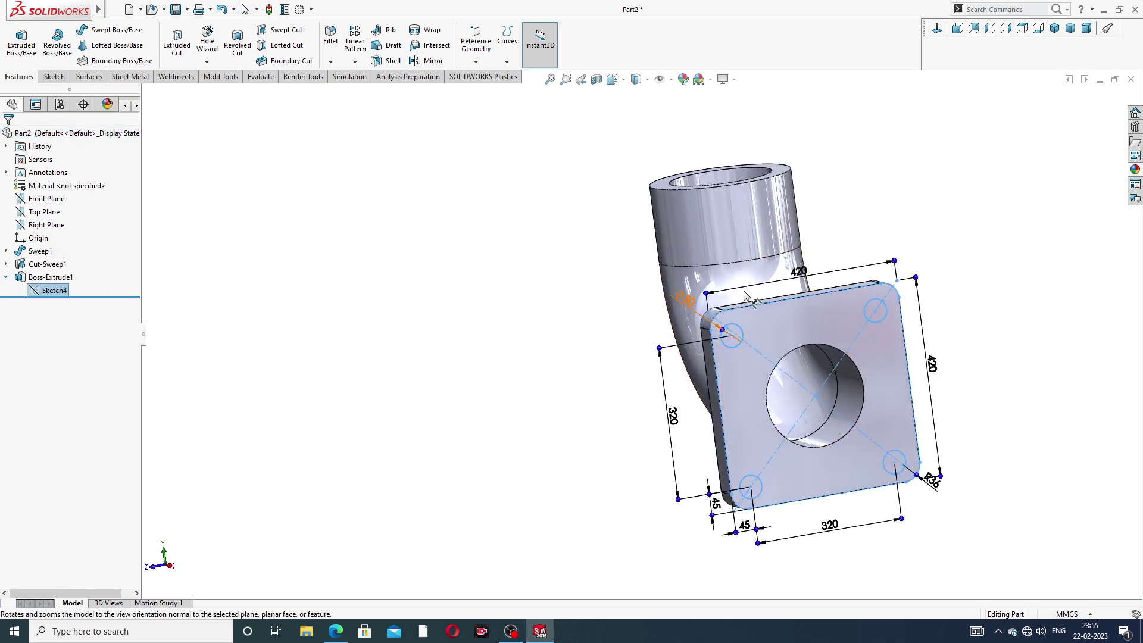
{"action": "scroll", "coordinate": [667, 278], "scroll_direction": "up", "scroll_amount": 2}
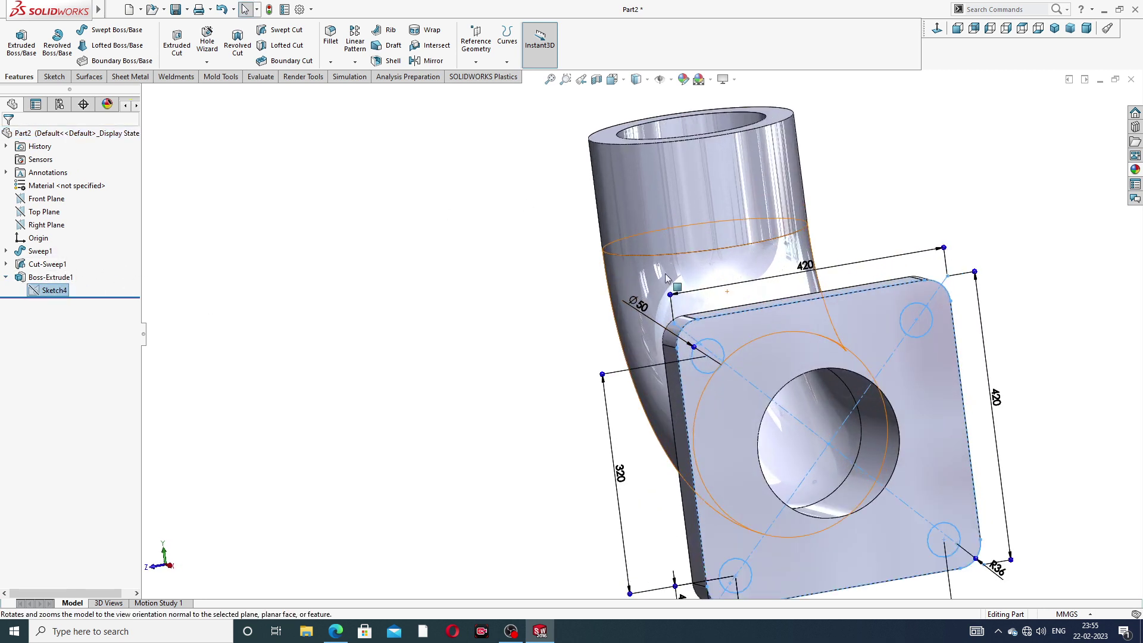
{"action": "left_click", "coordinate": [177, 46]}
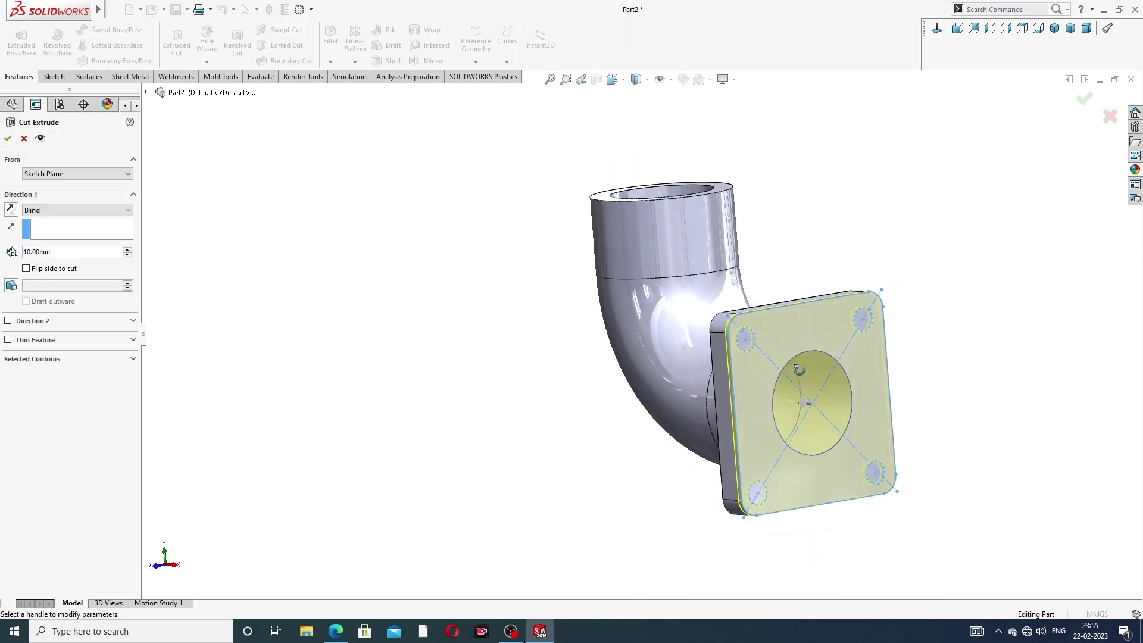
{"action": "middle_click_drag", "start_coordinate": [799, 371], "coordinate": [811, 357]}
{"action": "scroll", "coordinate": [767, 332], "scroll_direction": "down", "scroll_amount": 3}
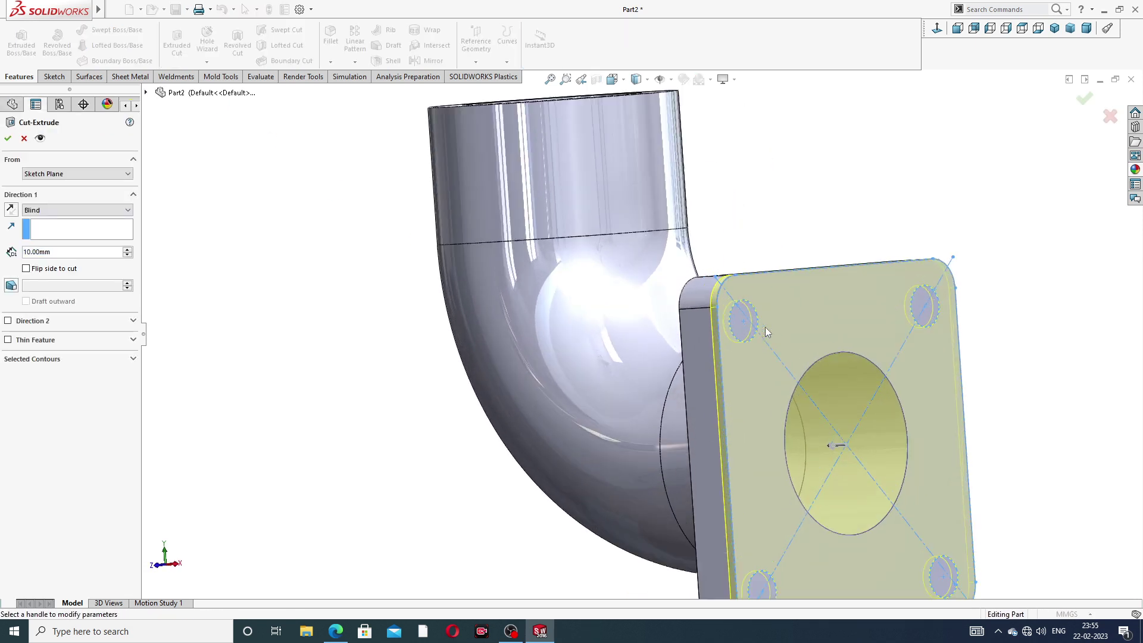
{"action": "left_click", "coordinate": [133, 359]}
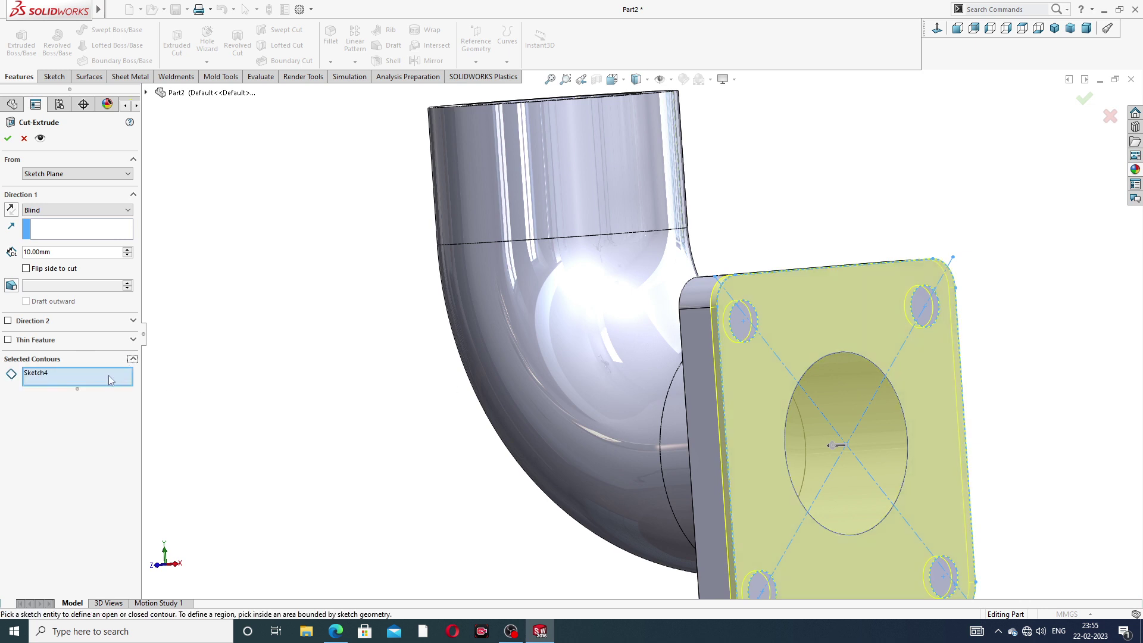
{"action": "right_click", "coordinate": [110, 380]}
{"action": "left_click", "coordinate": [137, 383]}
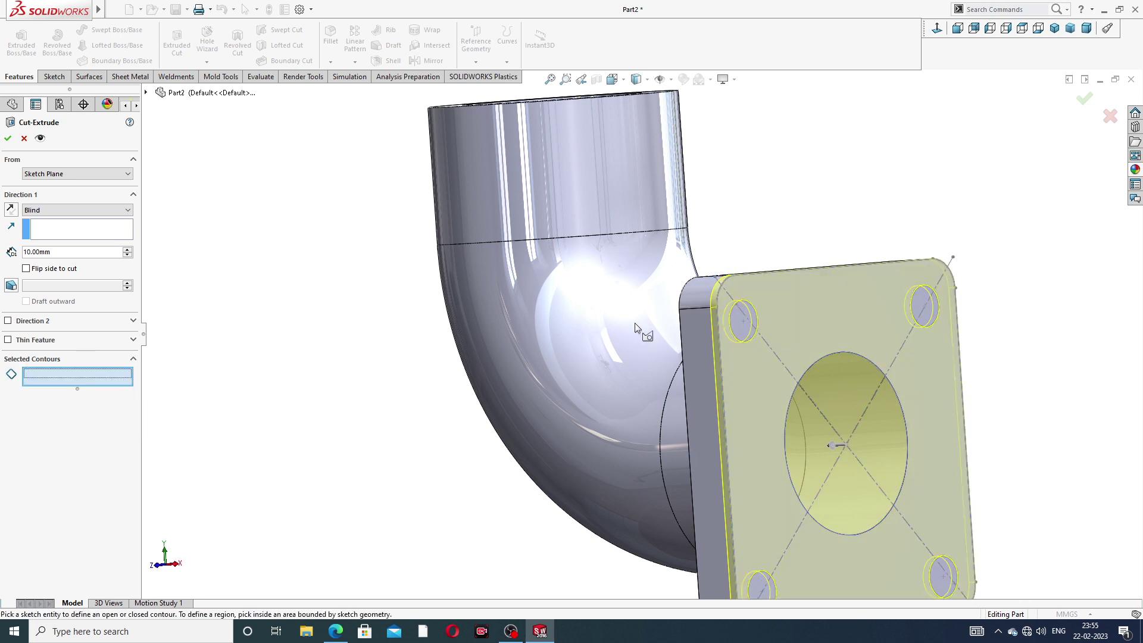
- Cut the four corner hole regions to a 20 mm blind depth
{"action": "left_click", "coordinate": [745, 321]}
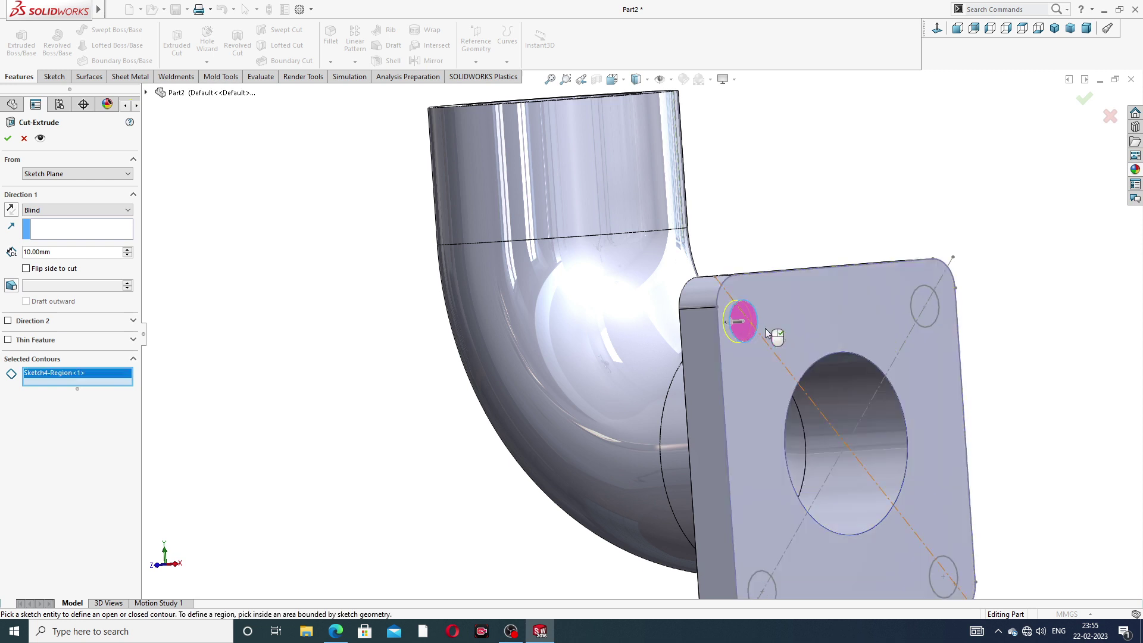
{"action": "left_click", "coordinate": [928, 308]}
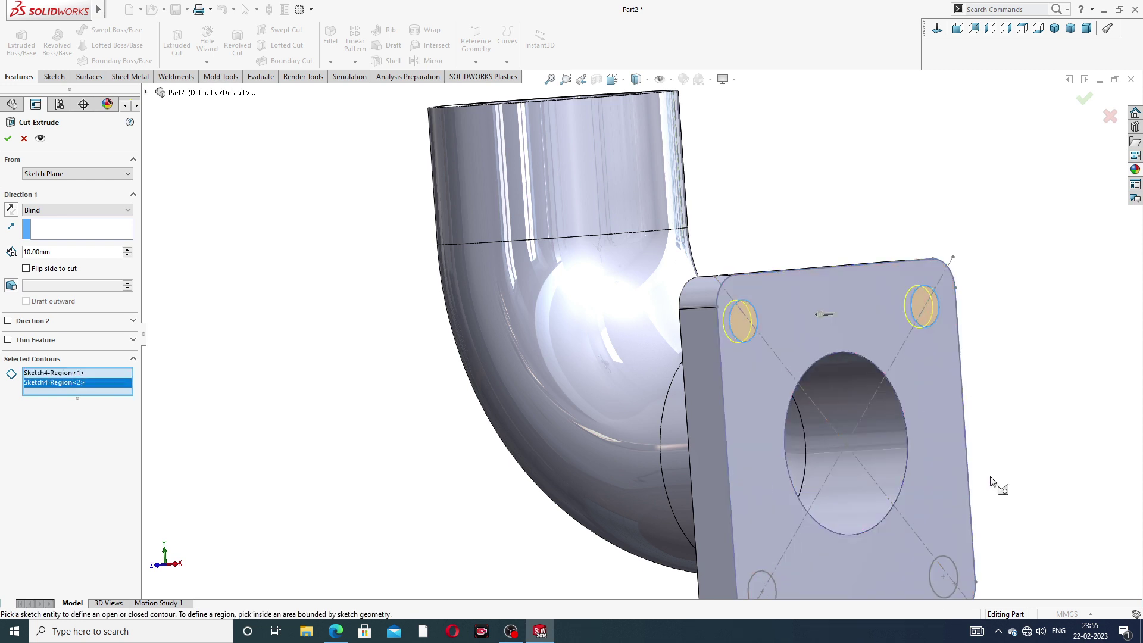
{"action": "left_click", "coordinate": [950, 577]}
{"action": "left_click", "coordinate": [760, 587]}
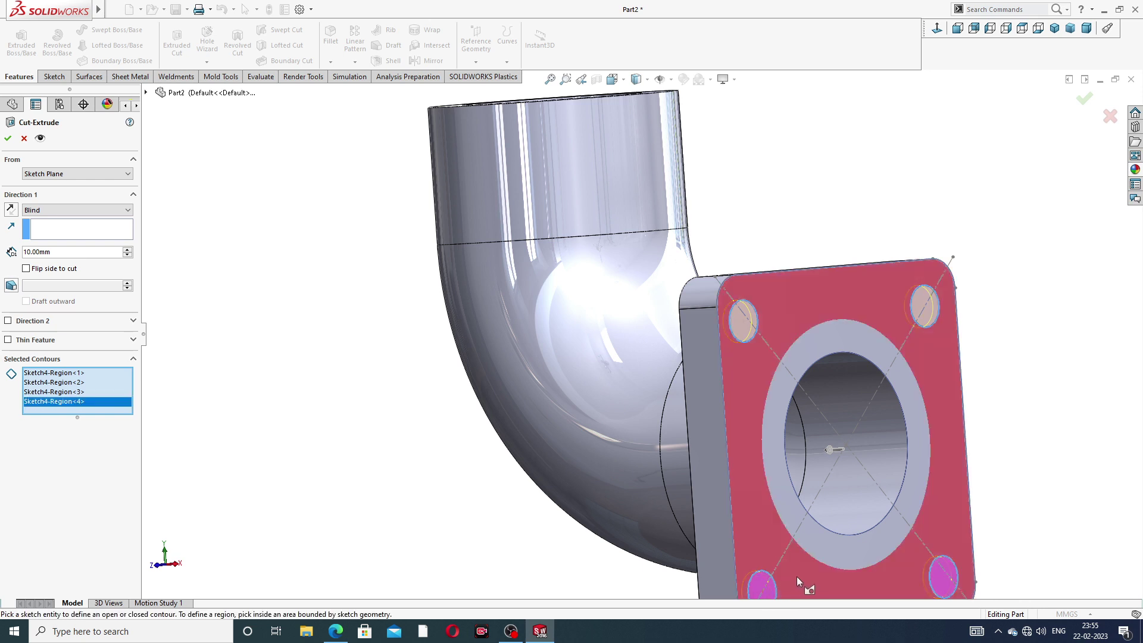
{"action": "scroll", "coordinate": [834, 416], "scroll_direction": "up", "scroll_amount": 3}
{"action": "mouse_move", "coordinate": [836, 416]}
{"action": "middle_mouse_down"}
{"action": "mouse_move", "coordinate": [813, 414]}
{"action": "mouse_move", "coordinate": [837, 448]}
{"action": "mouse_move", "coordinate": [816, 446]}
{"action": "middle_mouse_up"}
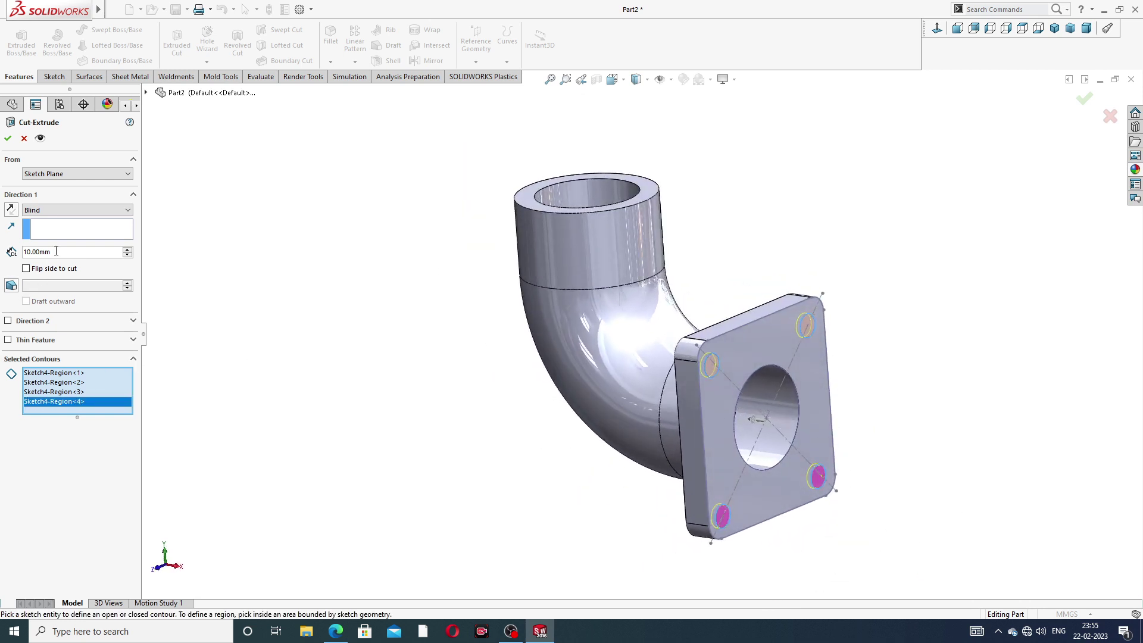
{"action": "type", "text": "20"}
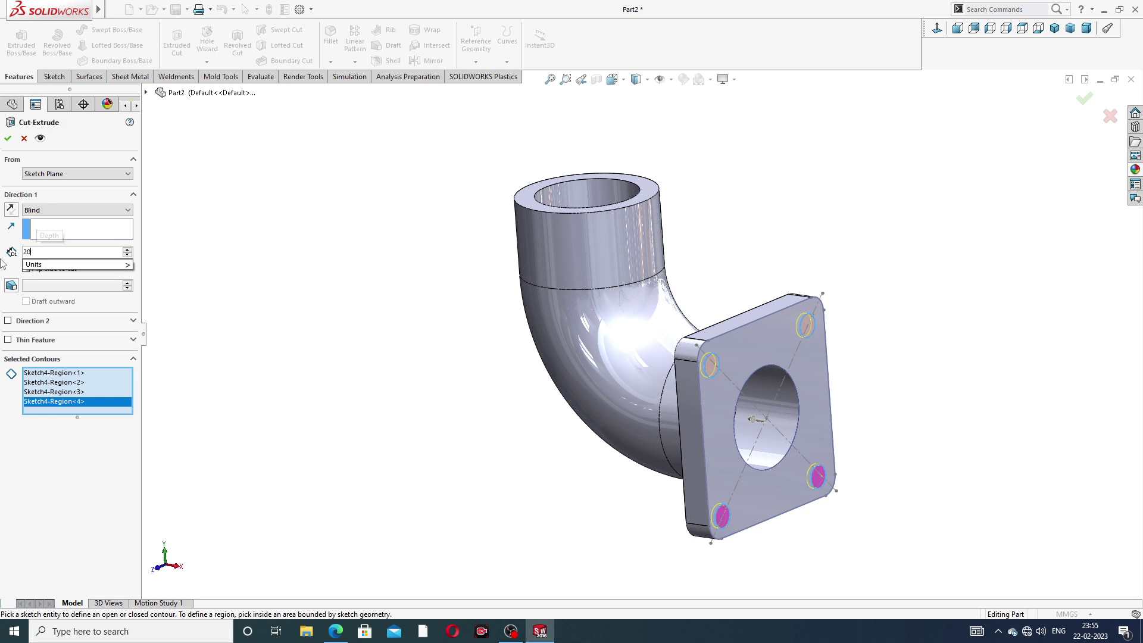
{"action": "key", "text": "Return"}
{"action": "left_click", "coordinate": [9, 139]}
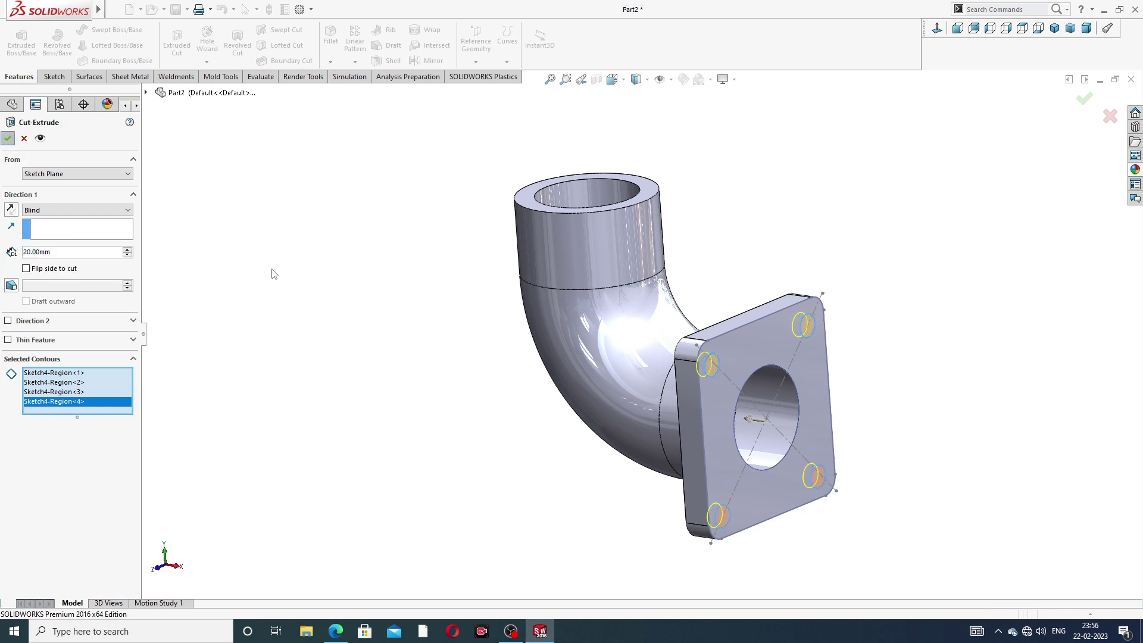
- Start a new sketch on the flange's front face, viewed Normal To
{"action": "mouse_move", "coordinate": [533, 414]}
{"action": "middle_mouse_down"}
{"action": "mouse_move", "coordinate": [434, 365]}
{"action": "mouse_move", "coordinate": [518, 340]}
{"action": "mouse_move", "coordinate": [444, 339]}
{"action": "mouse_move", "coordinate": [508, 424]}
{"action": "middle_mouse_up"}
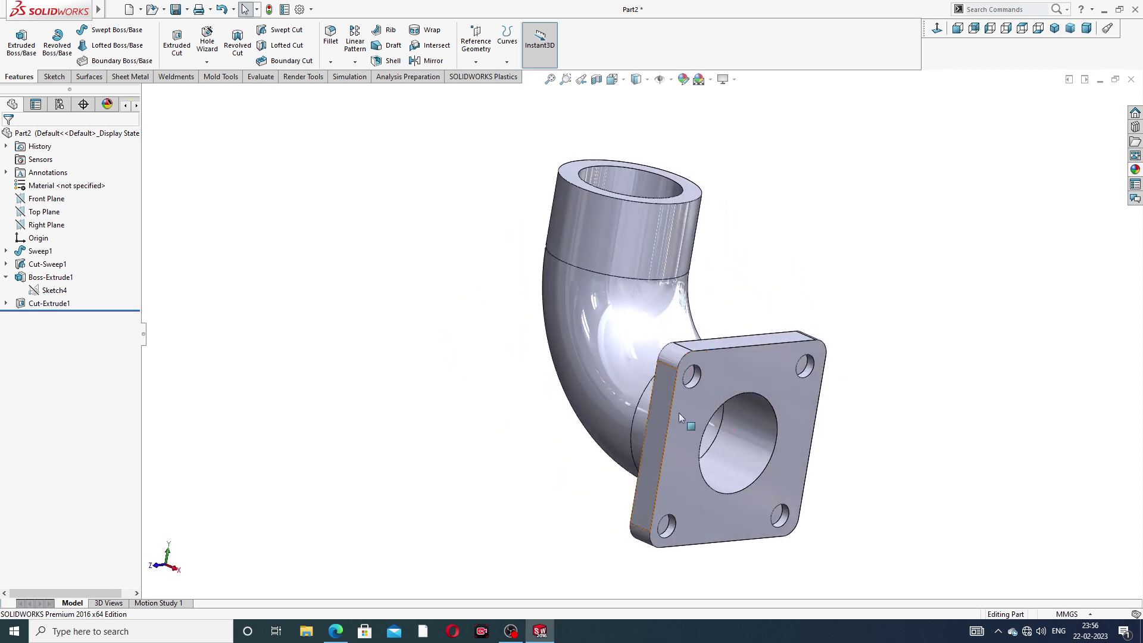
{"action": "mouse_move", "coordinate": [678, 412]}
{"action": "middle_mouse_down"}
{"action": "mouse_move", "coordinate": [710, 405]}
{"action": "mouse_move", "coordinate": [678, 373]}
{"action": "middle_mouse_up"}
{"action": "scroll", "coordinate": [679, 373], "scroll_direction": "down", "scroll_amount": 3}
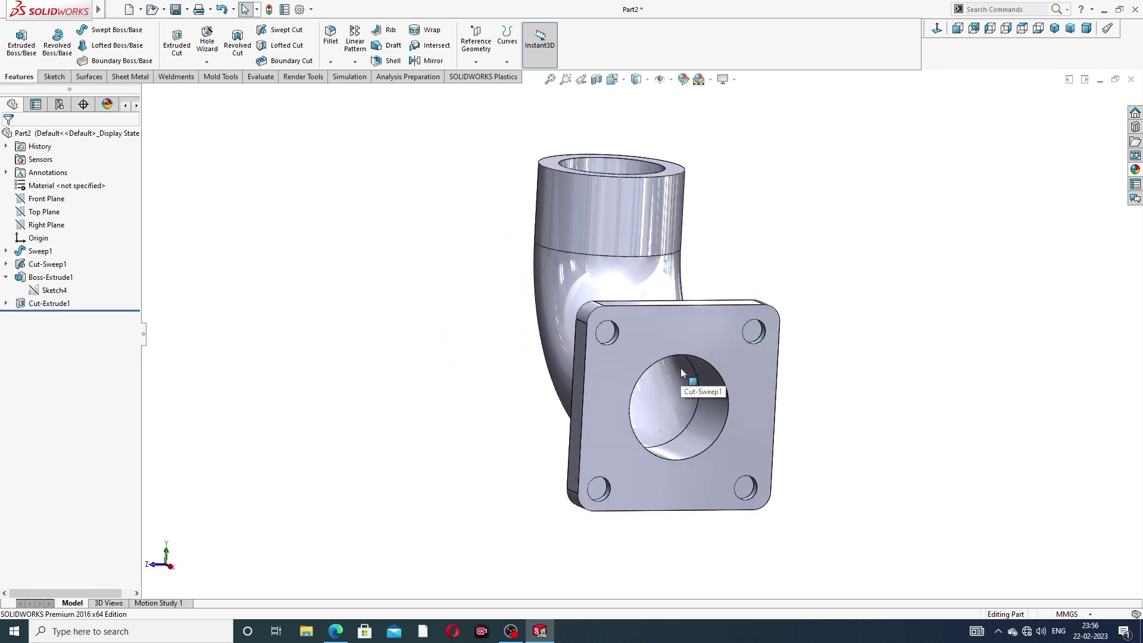
{"action": "left_click", "coordinate": [611, 334]}
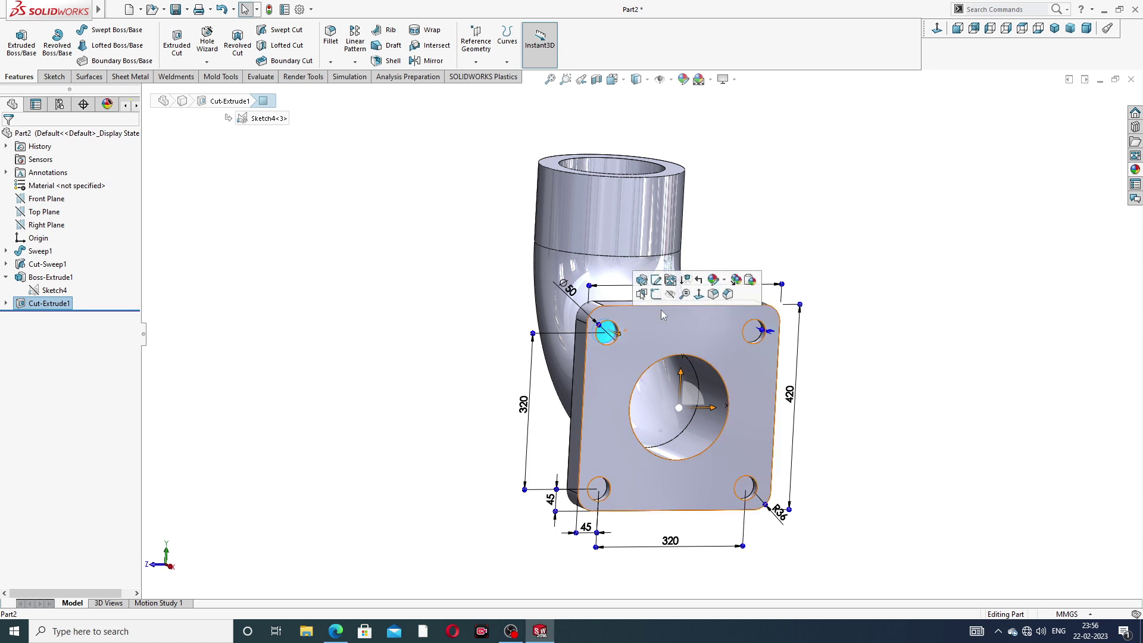
{"action": "left_click", "coordinate": [655, 279]}
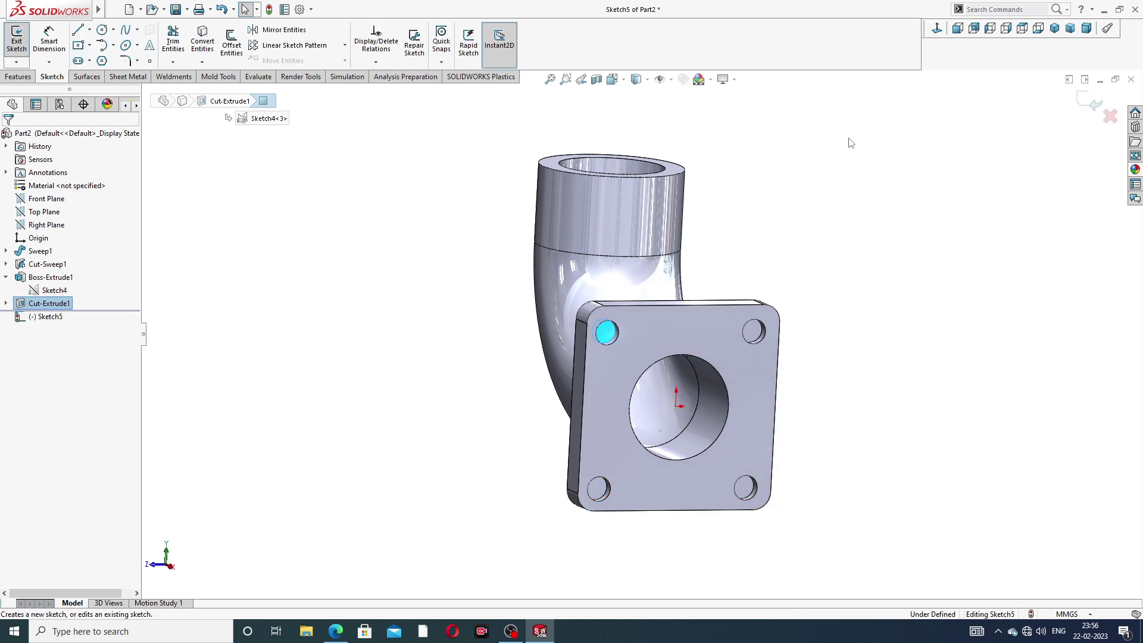
{"action": "left_click", "coordinate": [938, 28]}
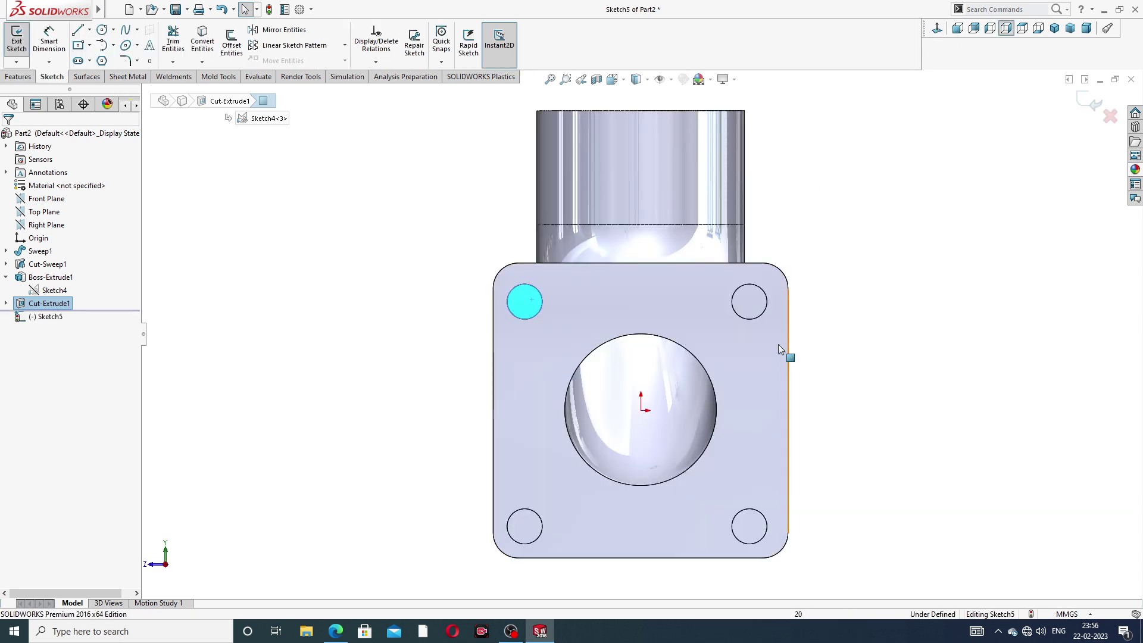
{"action": "scroll", "coordinate": [619, 369], "scroll_direction": "down", "scroll_amount": 2}
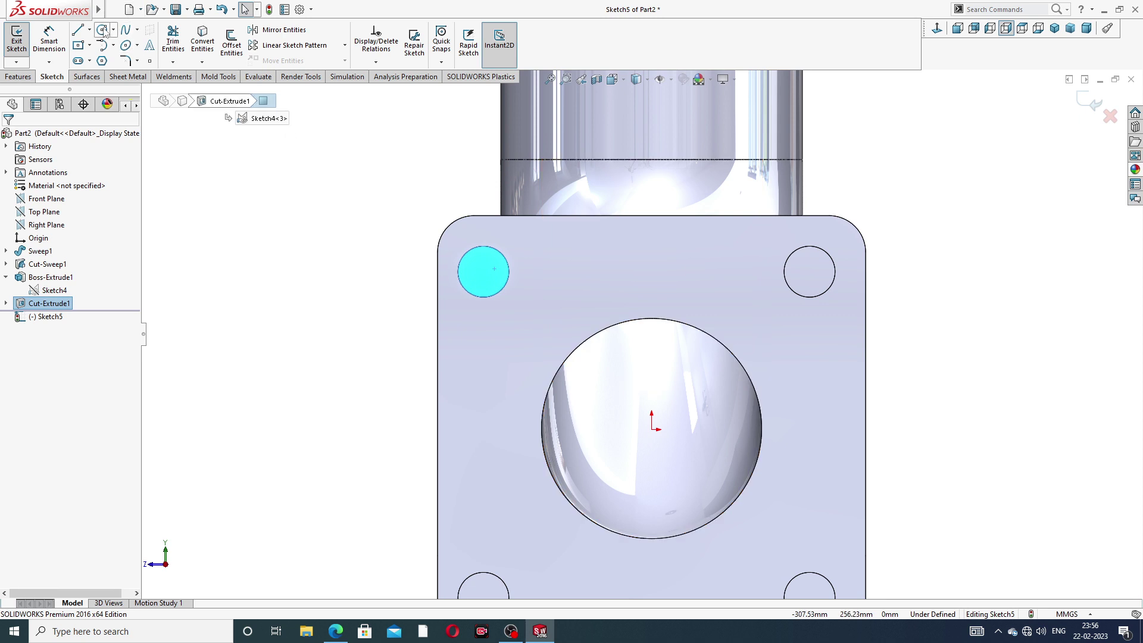
- Draw small circles centred in the top-left and top-right bolt holes
{"action": "left_click", "coordinate": [103, 30]}
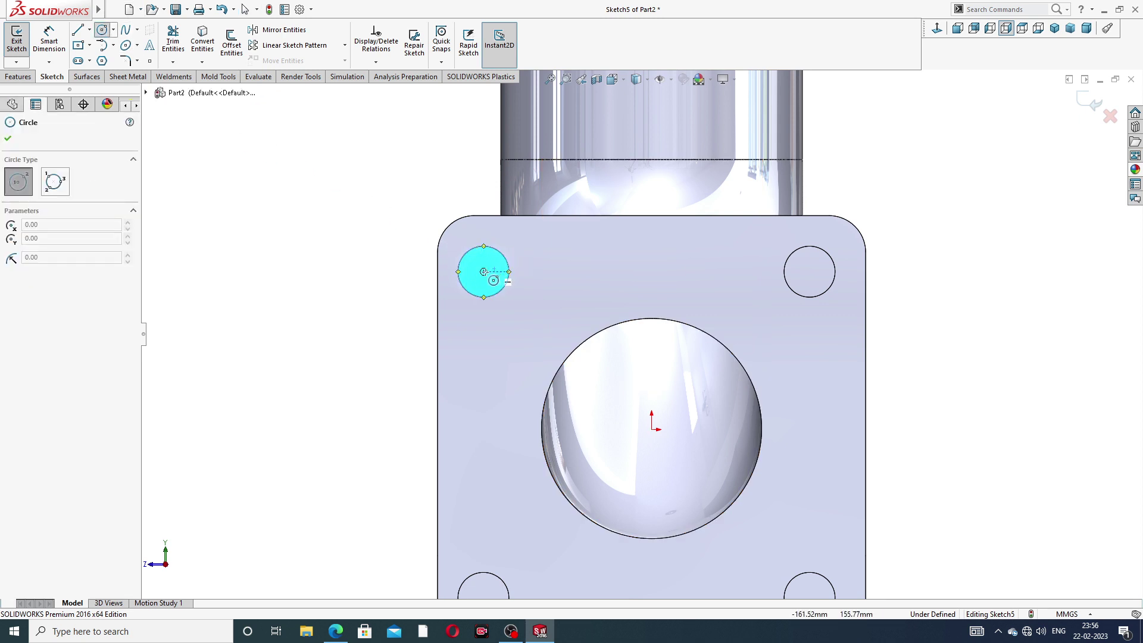
{"action": "left_click", "coordinate": [483, 272]}
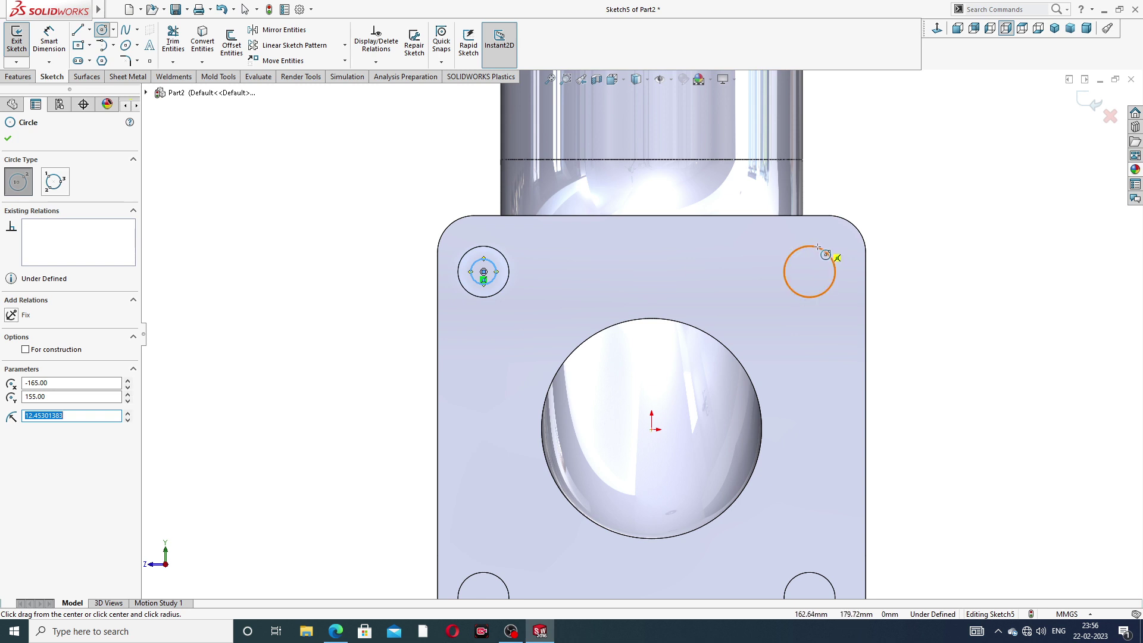
{"action": "left_click", "coordinate": [809, 272]}
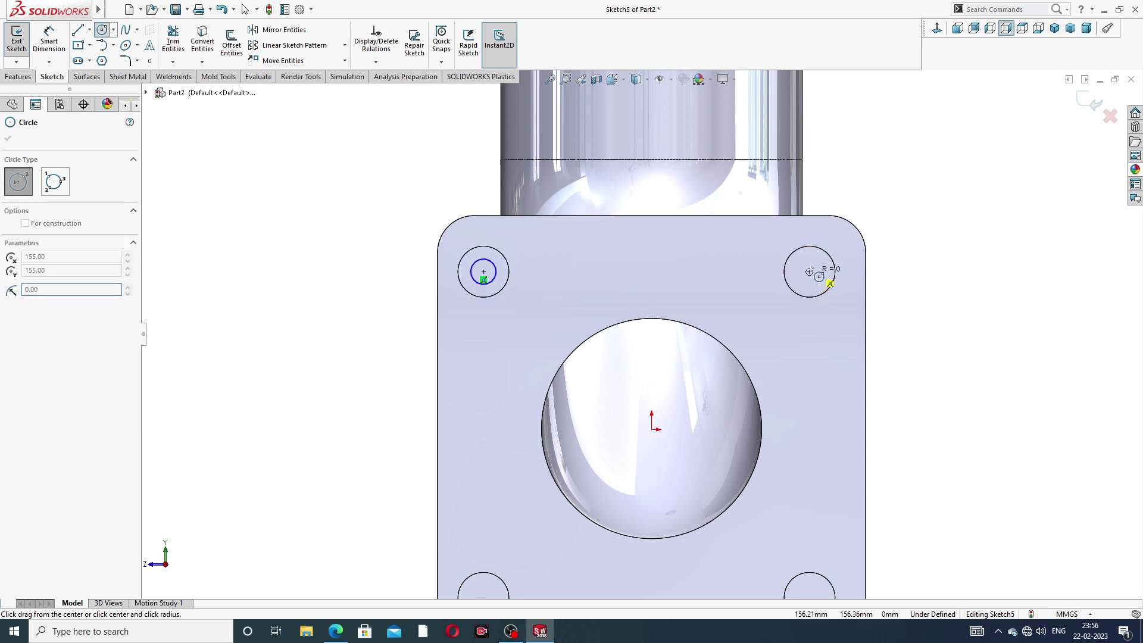
{"action": "left_click", "coordinate": [823, 264]}
{"action": "scroll", "coordinate": [832, 486], "scroll_direction": "up", "scroll_amount": 1}
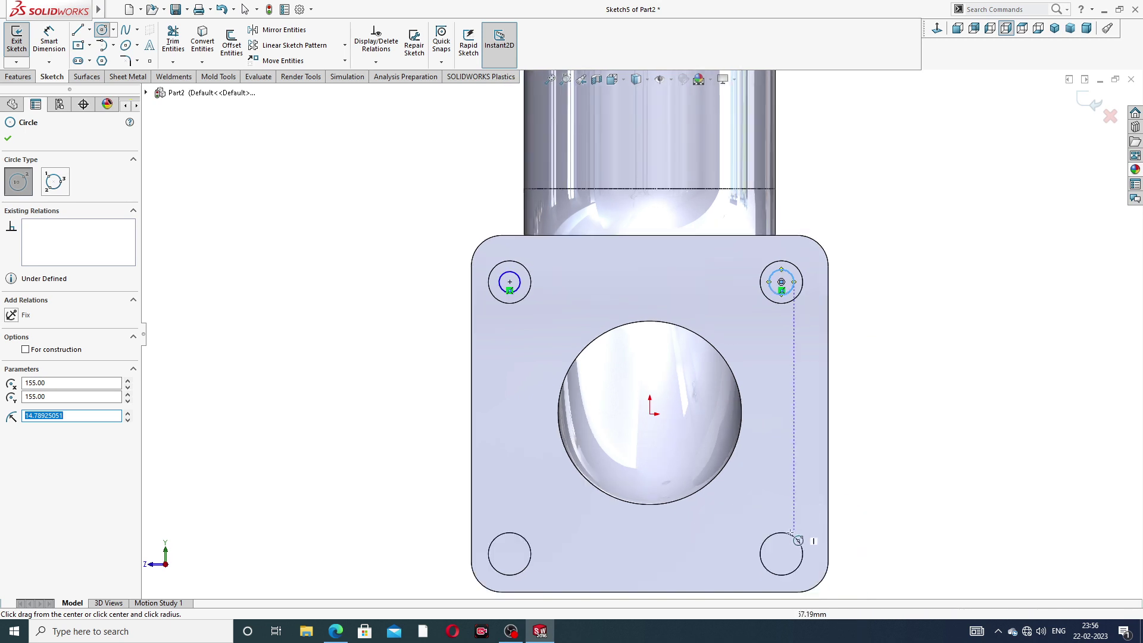
{"action": "scroll", "coordinate": [792, 538], "scroll_direction": "up", "scroll_amount": 1}
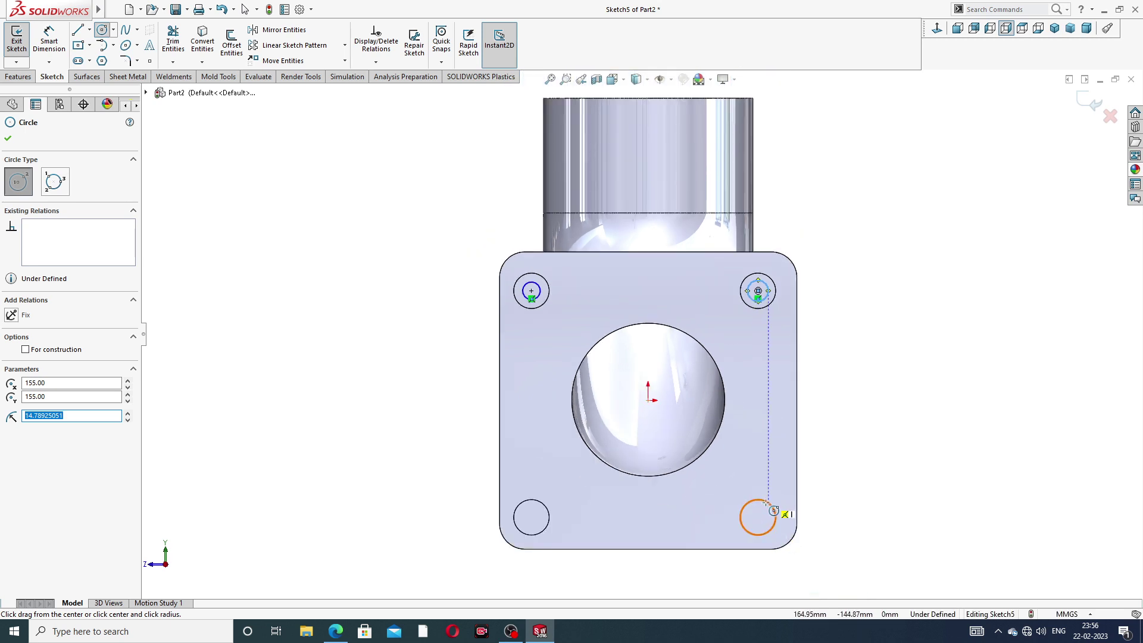
- Draw circles in the bottom-right and bottom-left holes, then select the left circles
{"action": "left_click", "coordinate": [758, 517]}
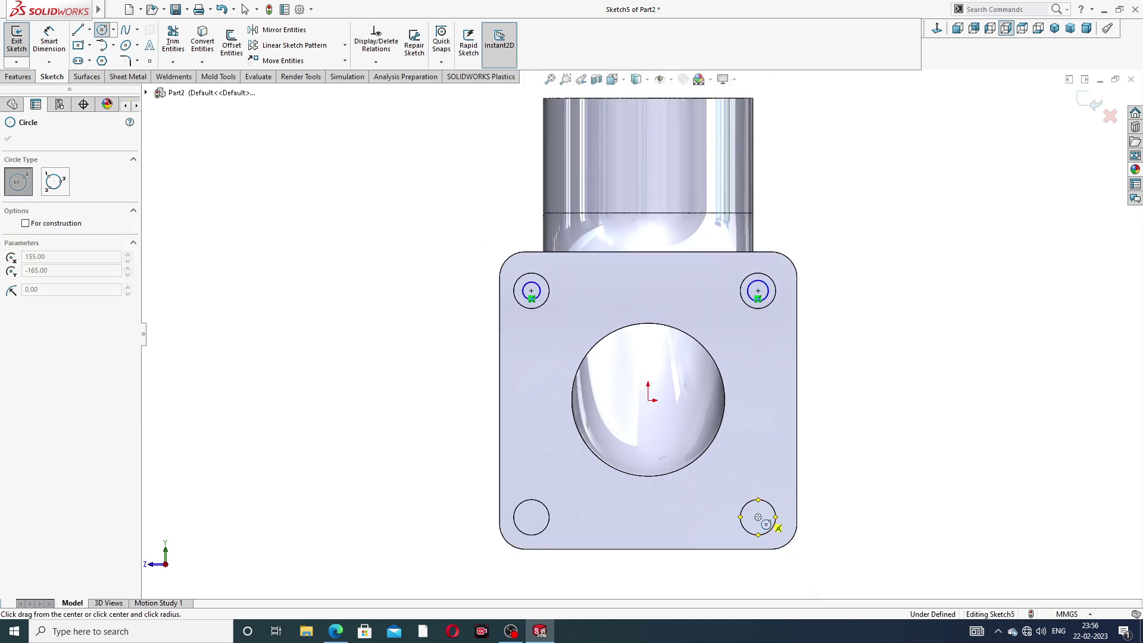
{"action": "left_click", "coordinate": [775, 512]}
{"action": "scroll", "coordinate": [579, 489], "scroll_direction": "down", "scroll_amount": 3}
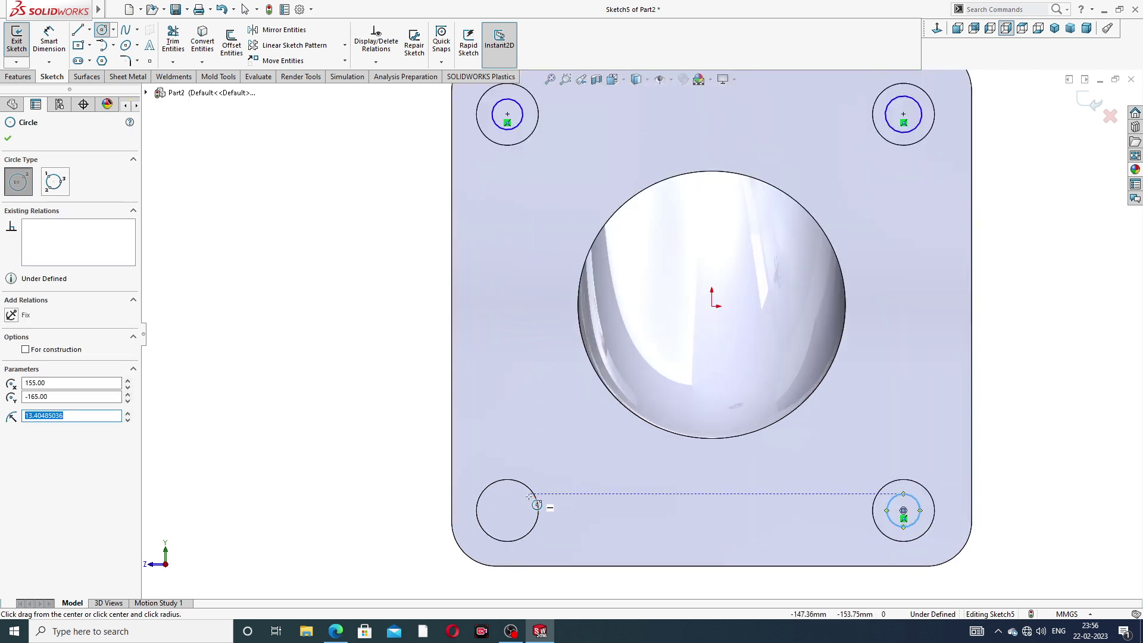
{"action": "left_click", "coordinate": [507, 511]}
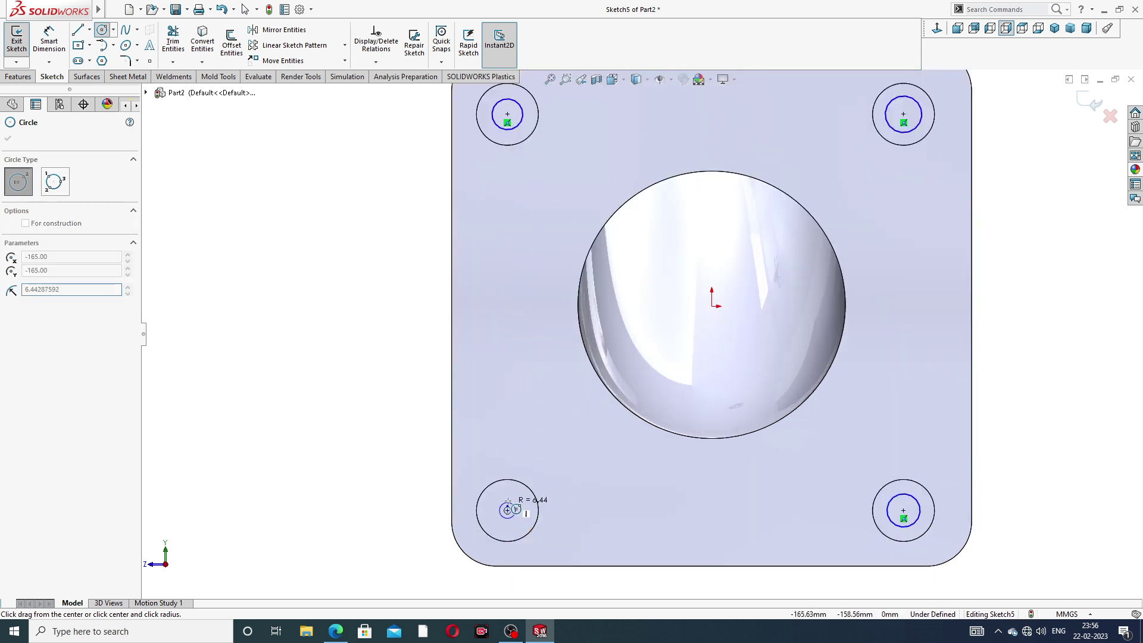
{"action": "left_click", "coordinate": [522, 511]}
{"action": "right_click", "coordinate": [378, 249]}
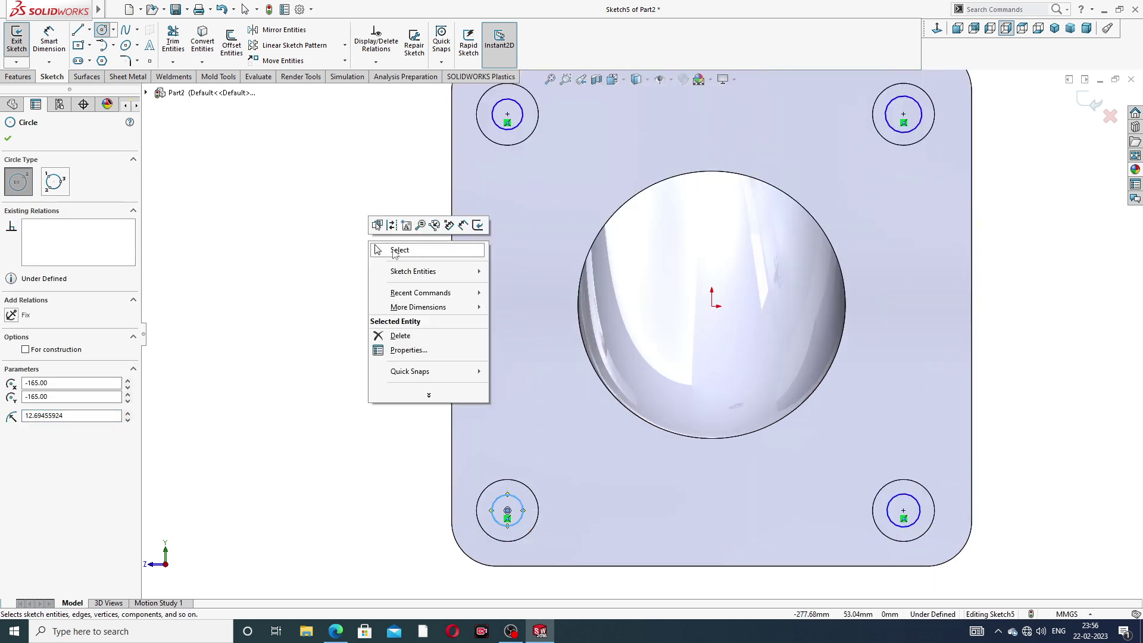
{"action": "left_click", "coordinate": [393, 250]}
{"action": "left_click", "coordinate": [524, 111]}
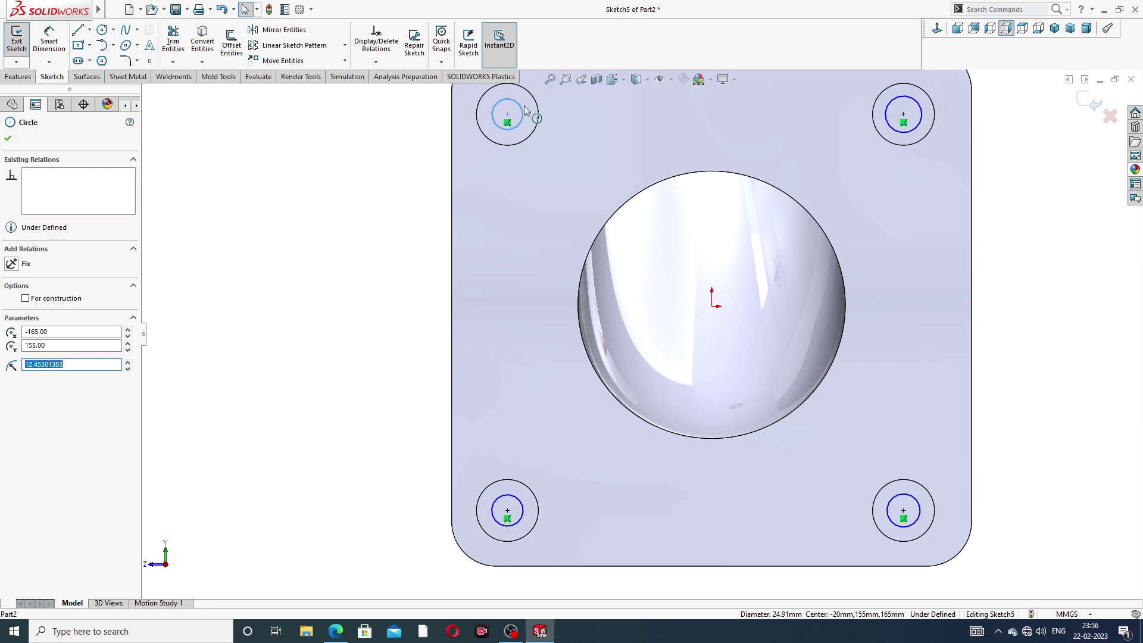
{"action": "left_click", "coordinate": [521, 503], "text": "ctrl"}
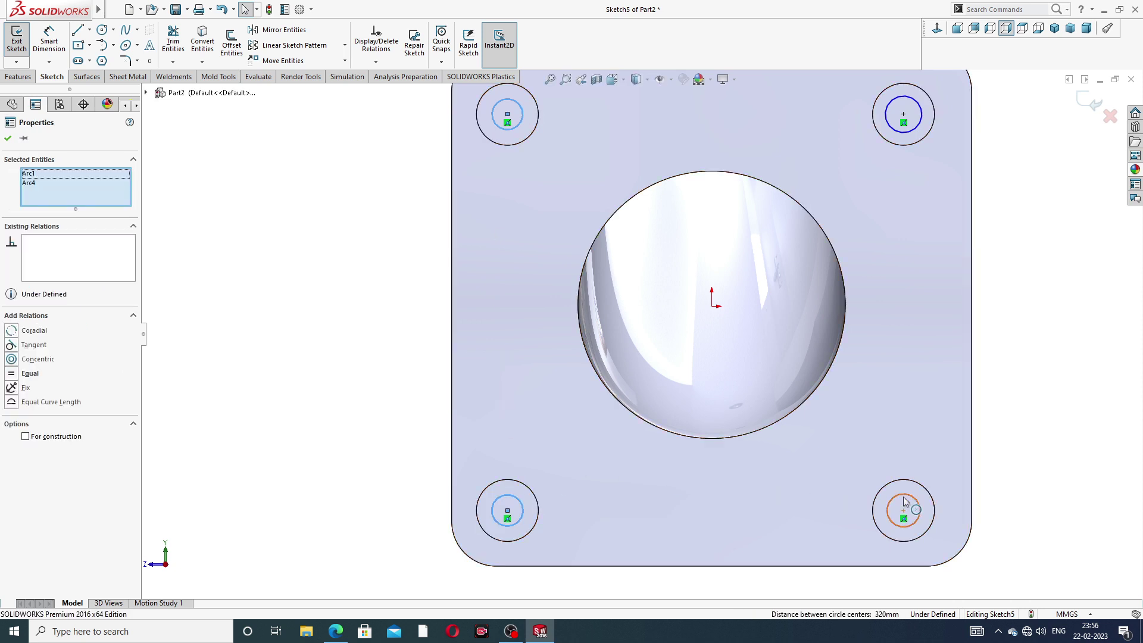
- Make the four small circles equal in size
{"action": "left_click", "coordinate": [909, 131], "text": "ctrl"}
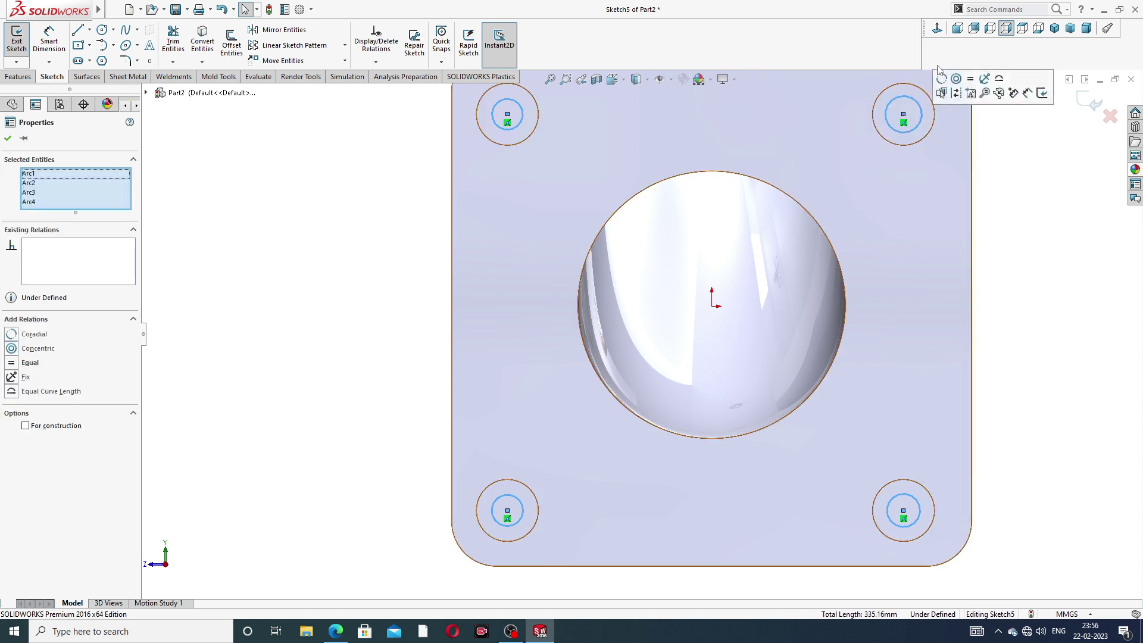
{"action": "left_click", "coordinate": [972, 87]}
{"action": "left_click", "coordinate": [1015, 212]}
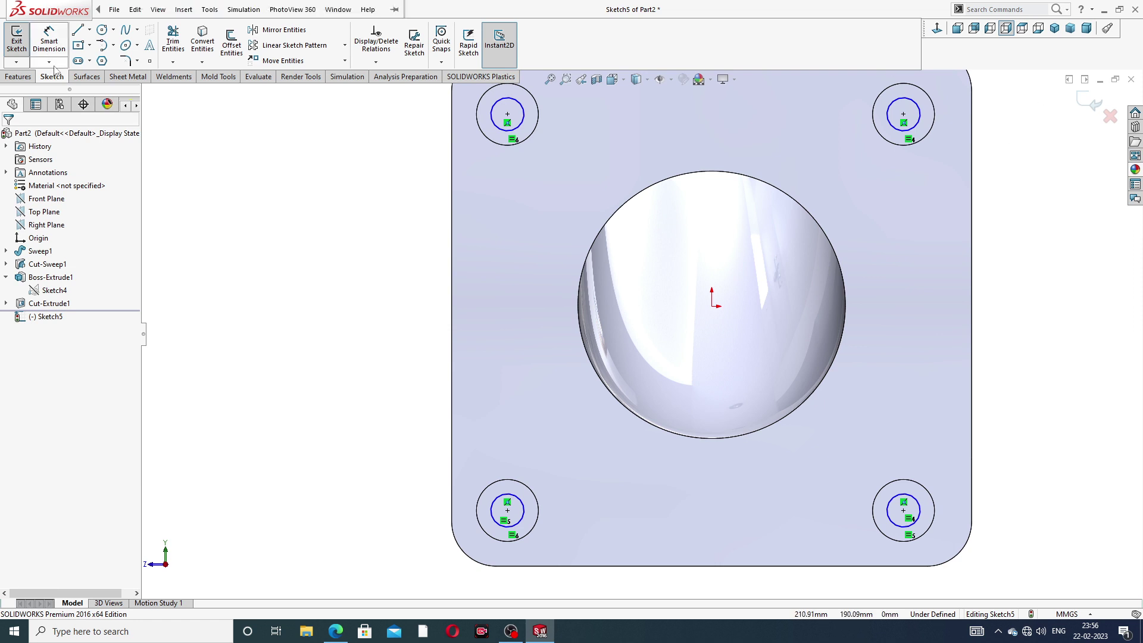
- Dimension the top-left circle at Ø24 mm to fully define the sketch
{"action": "left_click", "coordinate": [49, 41]}
{"action": "left_click", "coordinate": [495, 119]}
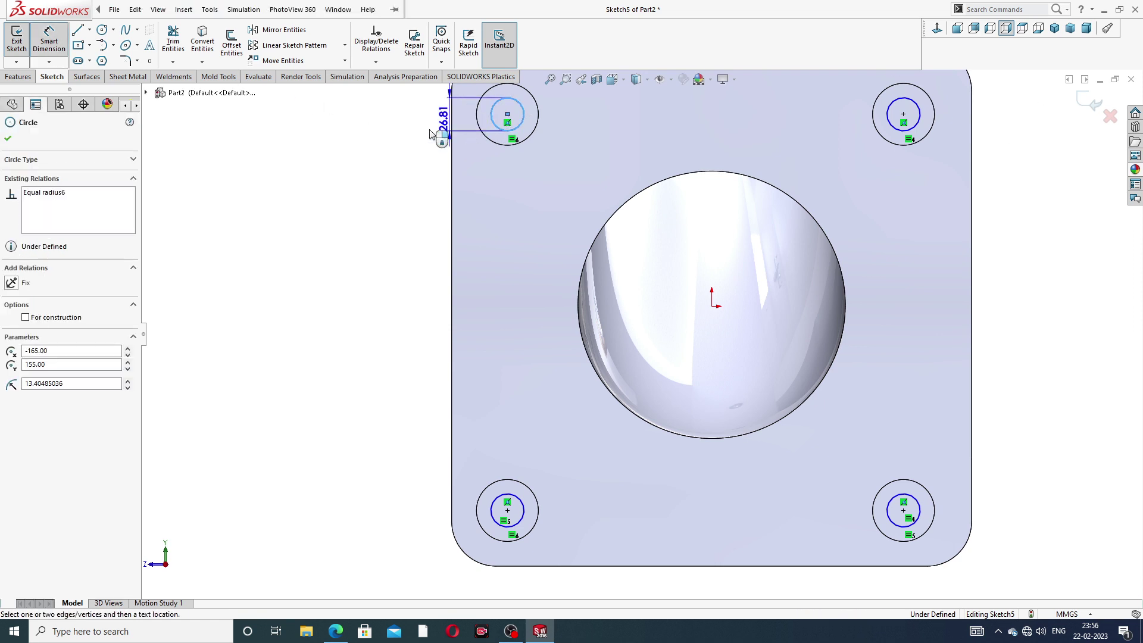
{"action": "left_click", "coordinate": [407, 131]}
{"action": "type", "text": "24"}
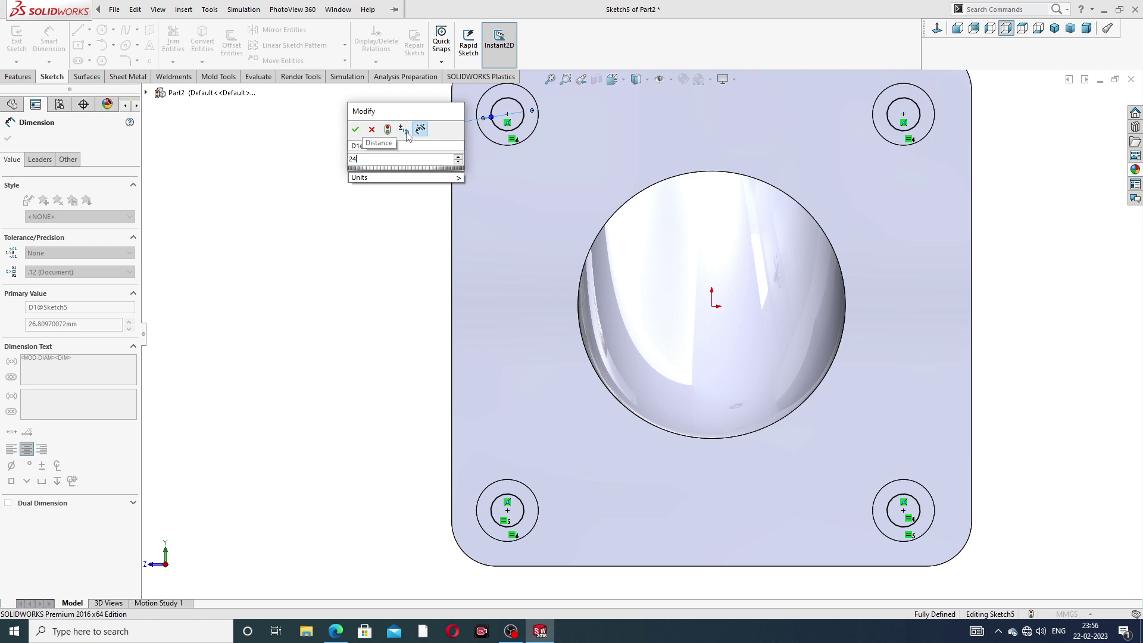
{"action": "key", "text": "Return"}
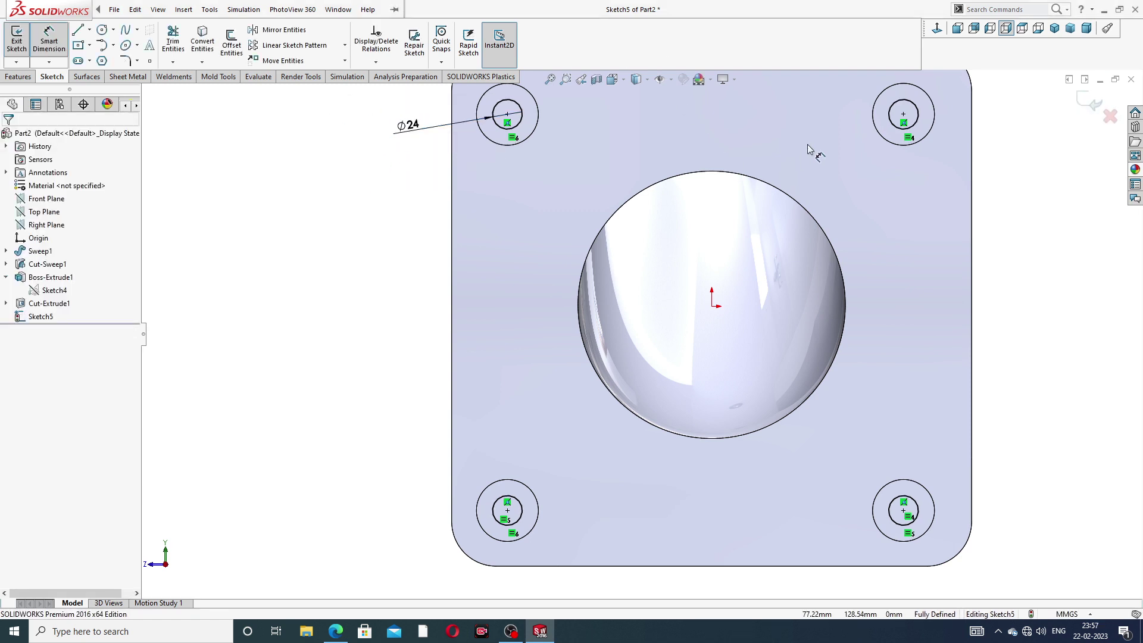
{"action": "scroll", "coordinate": [790, 154], "scroll_direction": "up", "scroll_amount": 4}
{"action": "scroll", "coordinate": [653, 193], "scroll_direction": "down", "scroll_amount": 2}
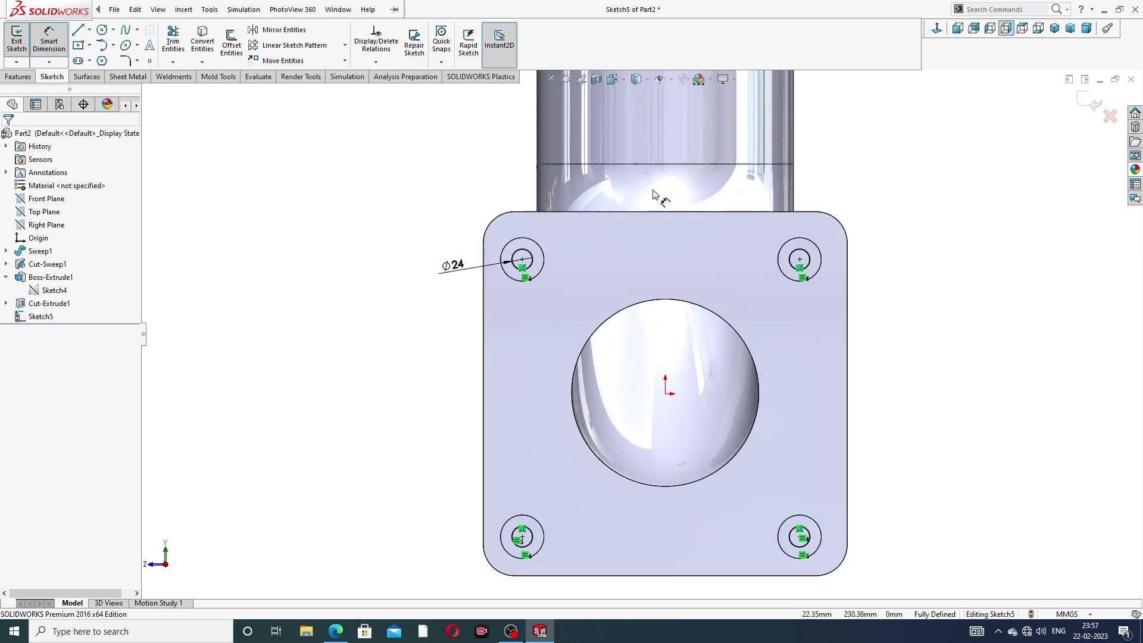
{"action": "right_click", "coordinate": [414, 188]}
{"action": "left_click", "coordinate": [438, 178]}
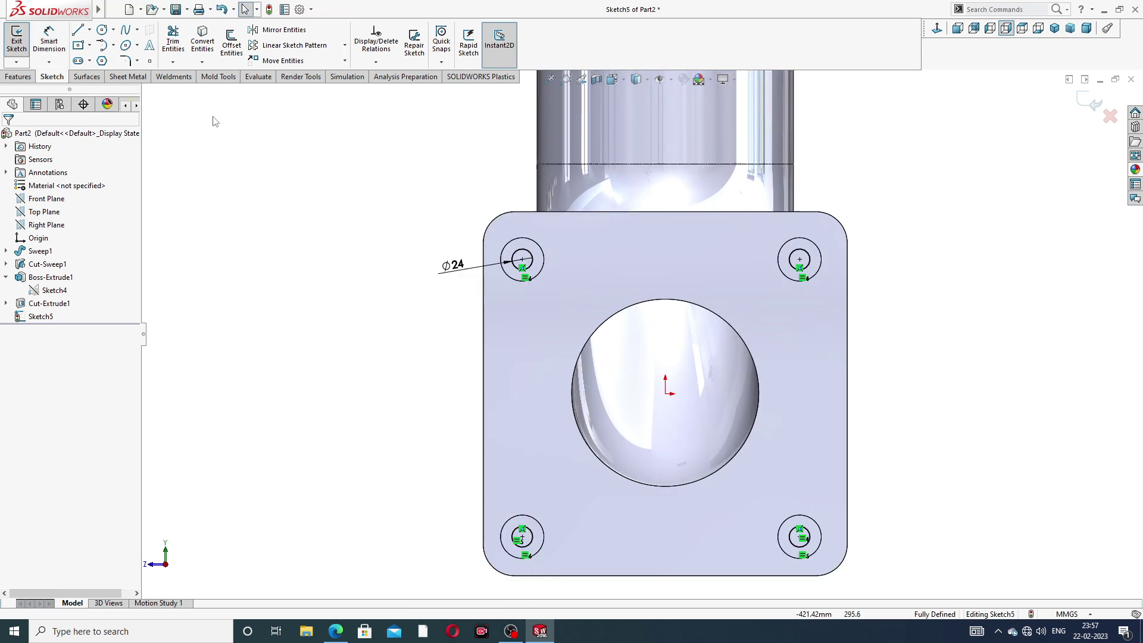
{"action": "left_click", "coordinate": [18, 76]}
- Cut the four Ø24 holes from Sketch5 Up To Surface, ending at the picked flange face
{"action": "left_click", "coordinate": [177, 42]}
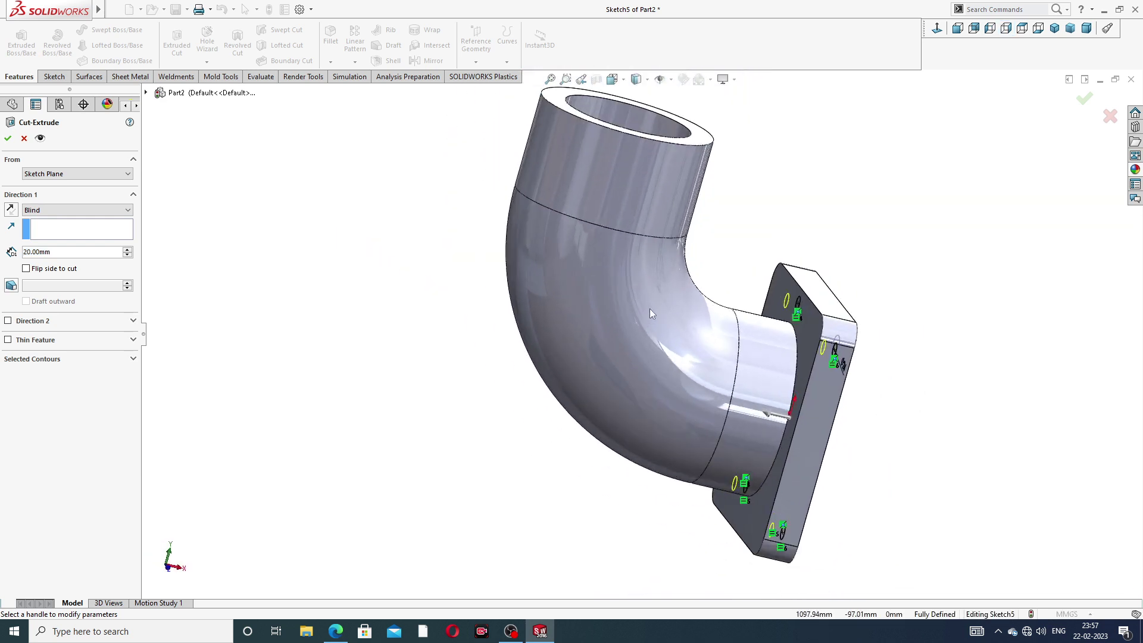
{"action": "scroll", "coordinate": [651, 311], "scroll_direction": "down", "scroll_amount": 2}
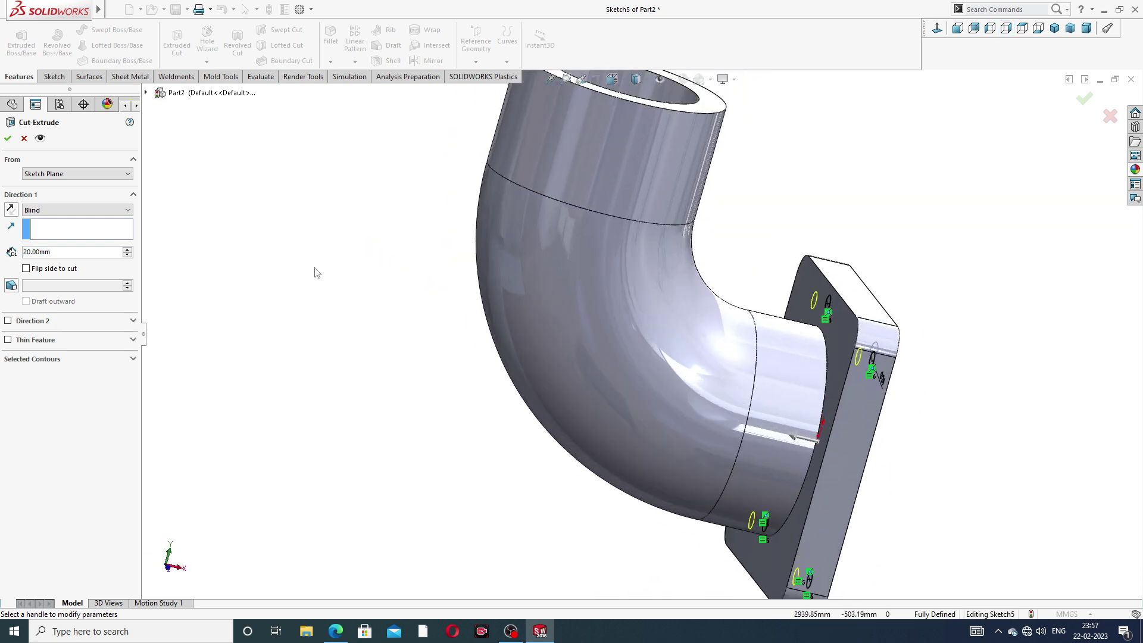
{"action": "left_click", "coordinate": [64, 212]}
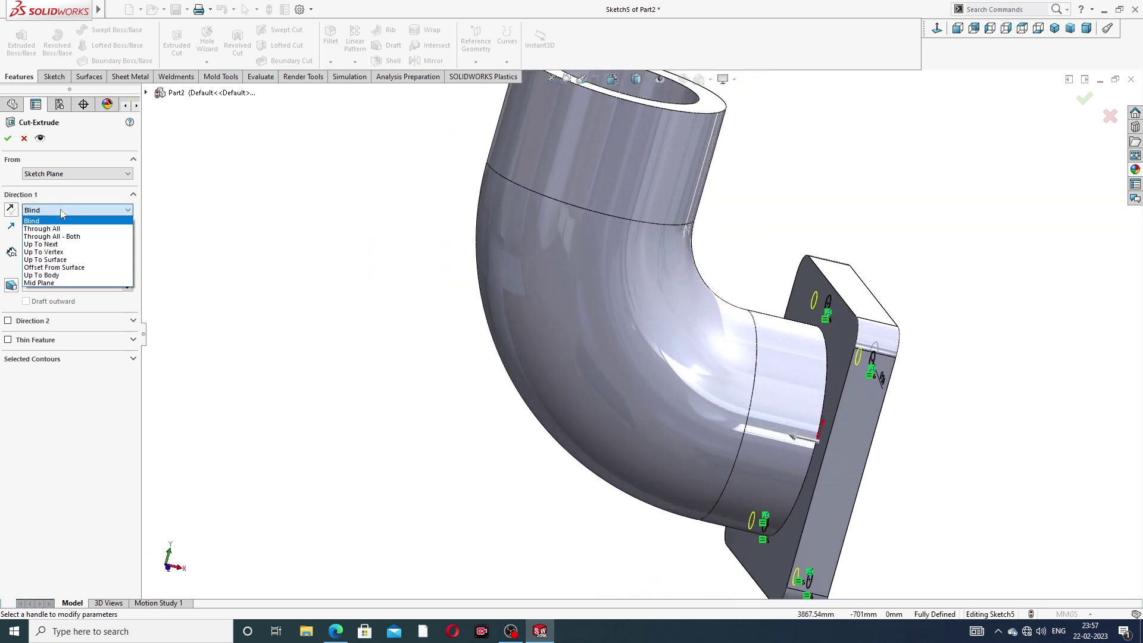
{"action": "left_click", "coordinate": [70, 260]}
{"action": "scroll", "coordinate": [815, 369], "scroll_direction": "down", "scroll_amount": 3}
{"action": "scroll", "coordinate": [817, 369], "scroll_direction": "down", "scroll_amount": 3}
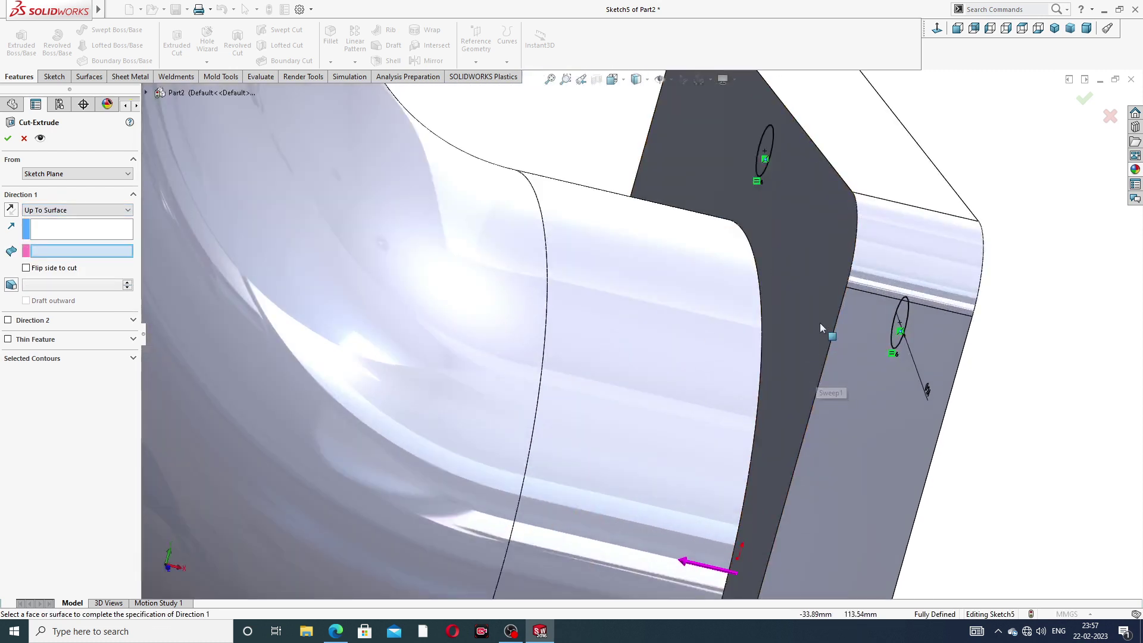
{"action": "left_click", "coordinate": [820, 269]}
{"action": "scroll", "coordinate": [823, 265], "scroll_direction": "up", "scroll_amount": 3}
{"action": "scroll", "coordinate": [840, 301], "scroll_direction": "up", "scroll_amount": 2}
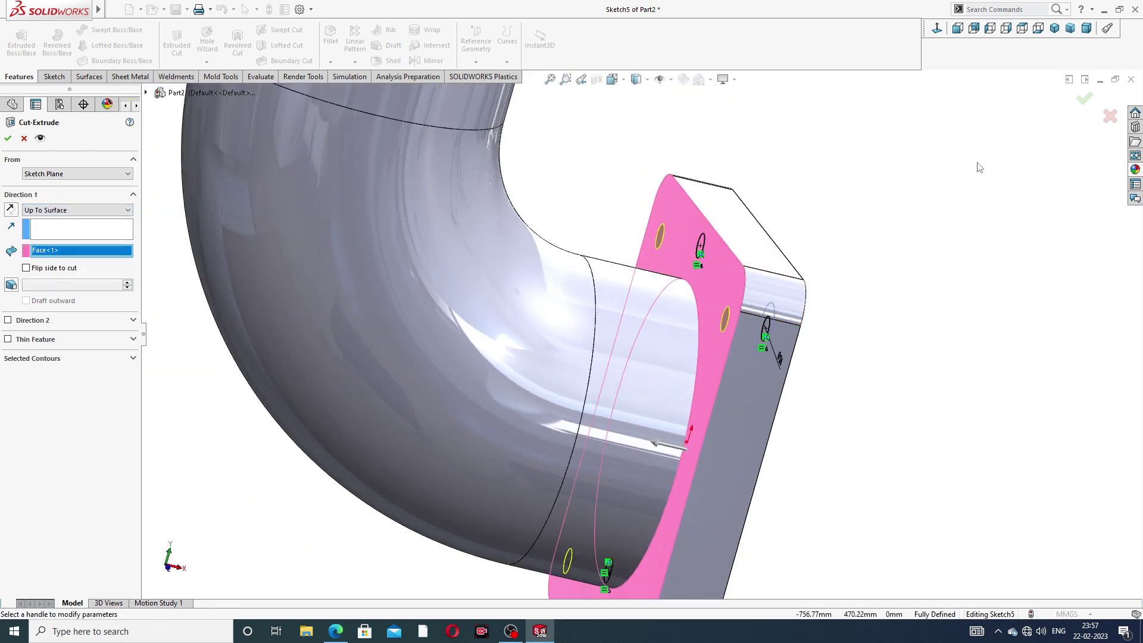
{"action": "left_click", "coordinate": [1085, 105]}
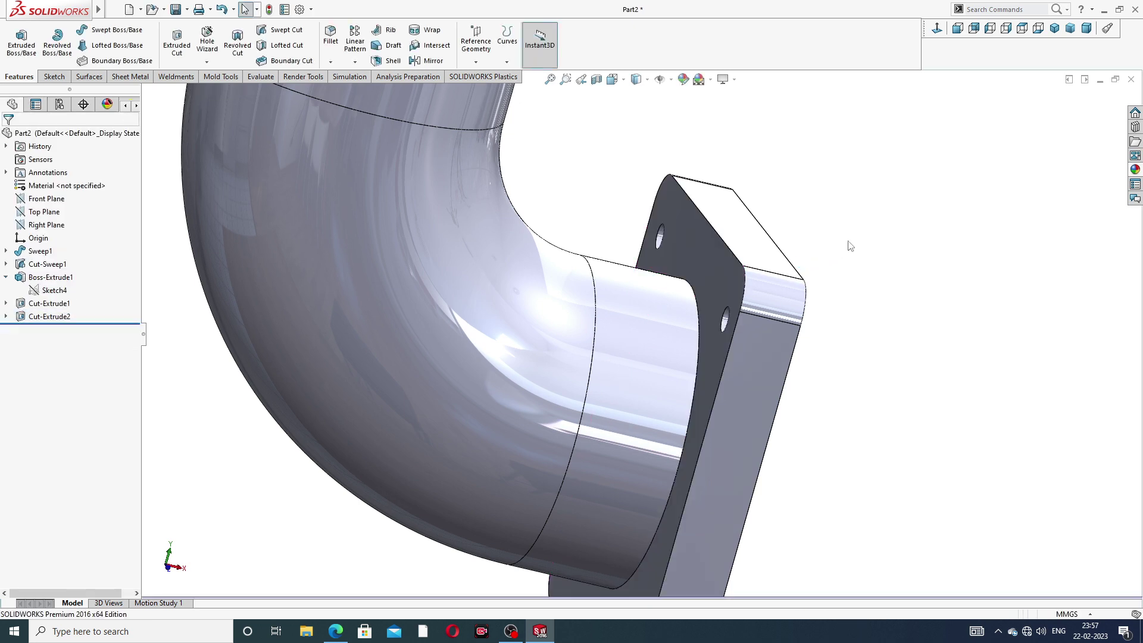
{"action": "middle_click_drag", "start_coordinate": [832, 286], "coordinate": [752, 283]}
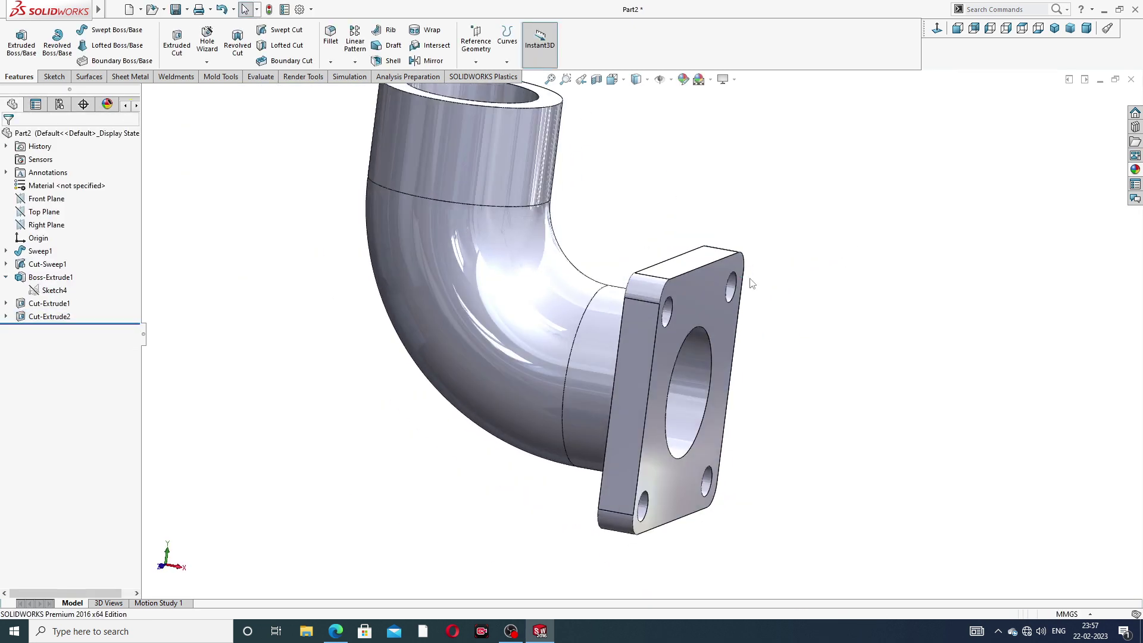
- Start Sketch6 on the top opening's rim face, viewed Normal To, after checking the tutorial PDF
{"action": "scroll", "coordinate": [576, 198], "scroll_direction": "down", "scroll_amount": 2}
{"action": "scroll", "coordinate": [576, 198], "scroll_direction": "up", "scroll_amount": 3}
{"action": "middle_click_drag", "start_coordinate": [577, 198], "coordinate": [586, 212]}
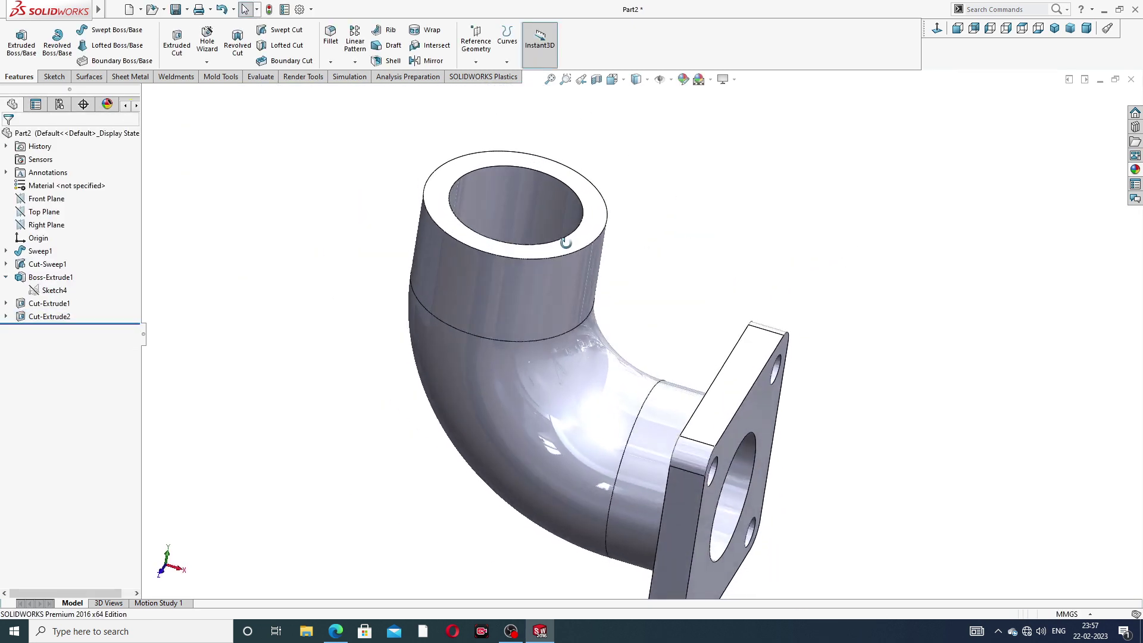
{"action": "left_click", "coordinate": [587, 211]}
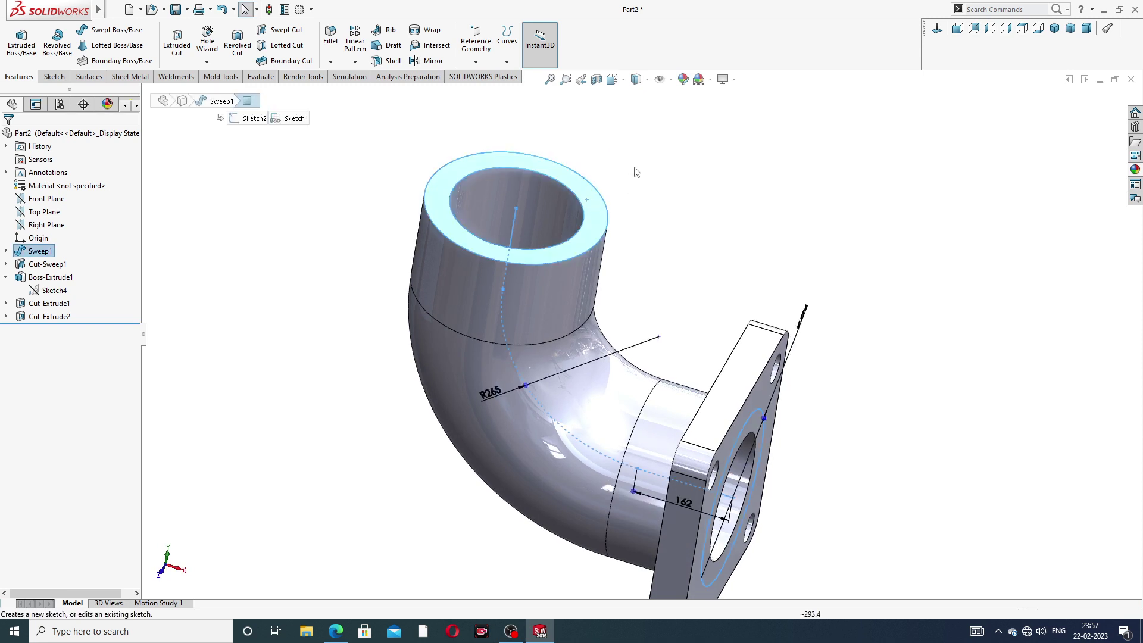
{"action": "left_click", "coordinate": [642, 168]}
{"action": "left_click", "coordinate": [1022, 28]}
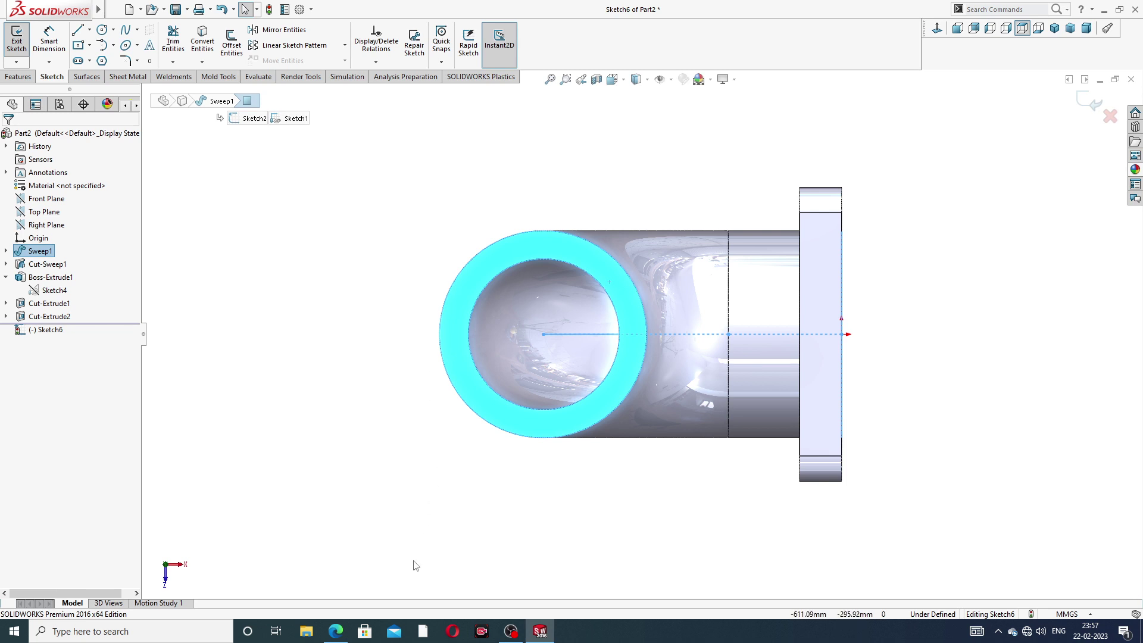
{"action": "left_click", "coordinate": [336, 632]}
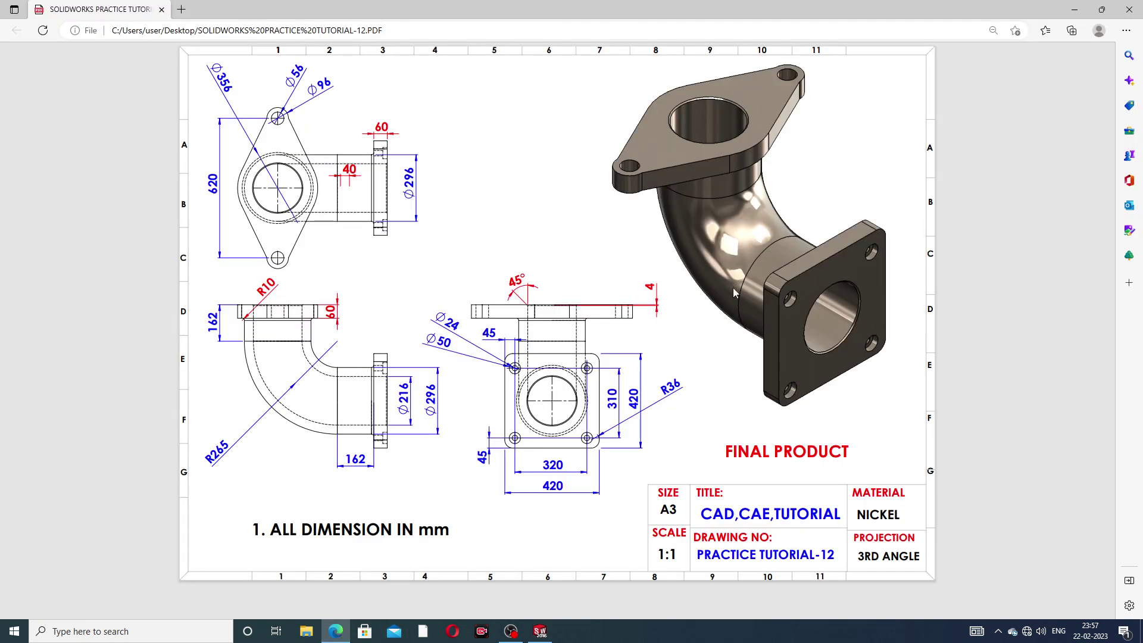
{"action": "left_click", "coordinate": [337, 634]}
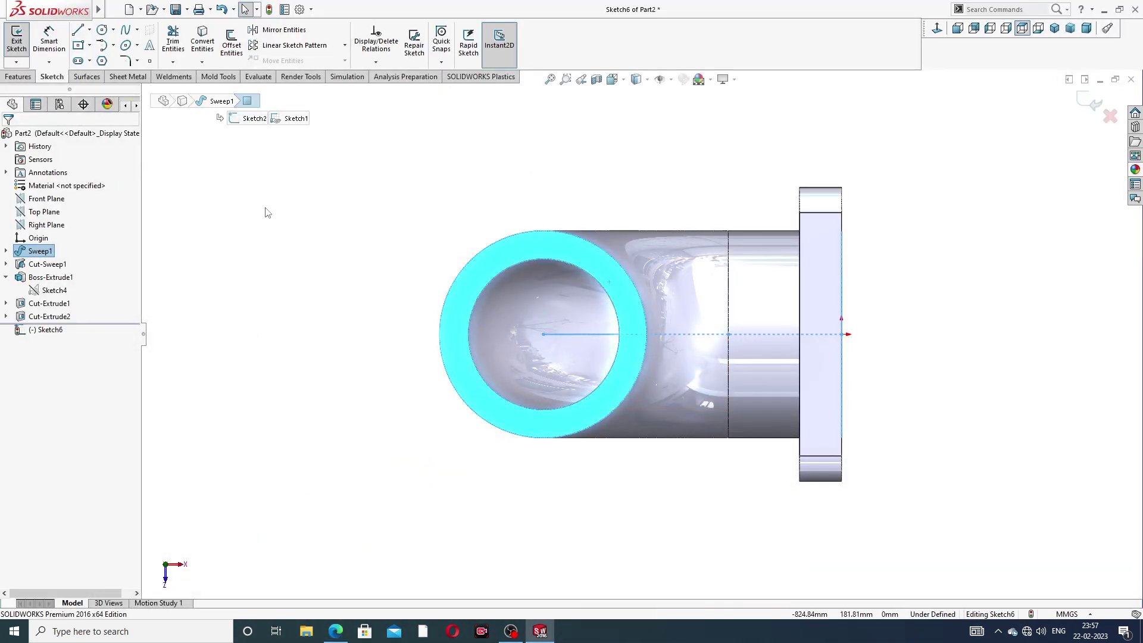
- Draw a large circle centred on the top opening's axis
{"action": "left_click", "coordinate": [103, 30]}
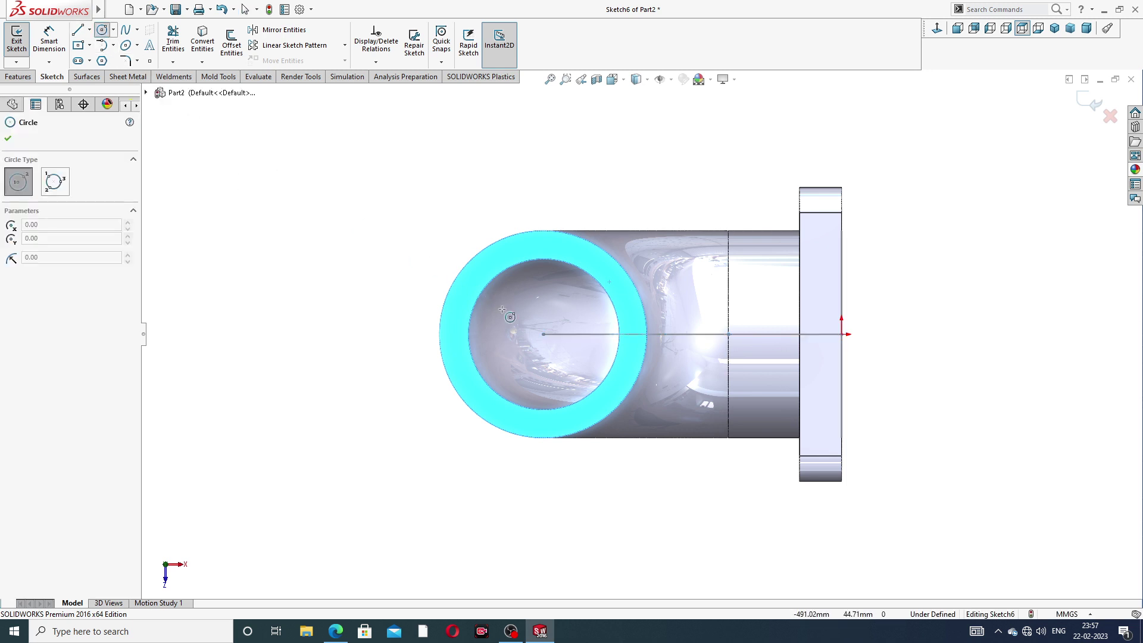
{"action": "left_click", "coordinate": [543, 335]}
{"action": "left_click", "coordinate": [544, 197]}
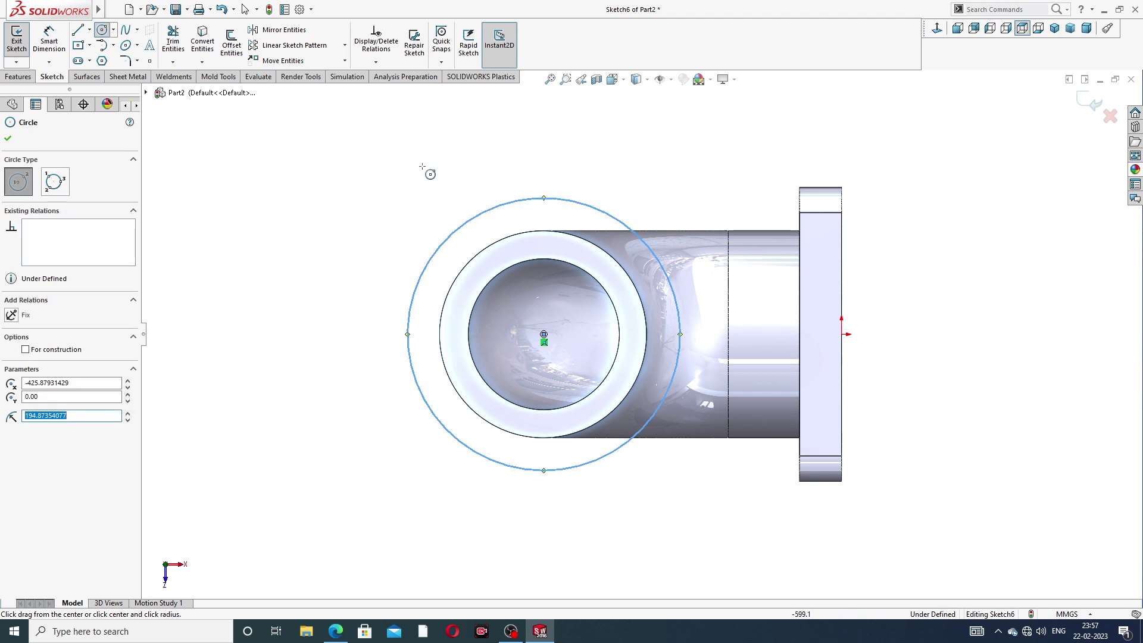
{"action": "right_click", "coordinate": [422, 166]}
{"action": "left_click", "coordinate": [453, 176]}
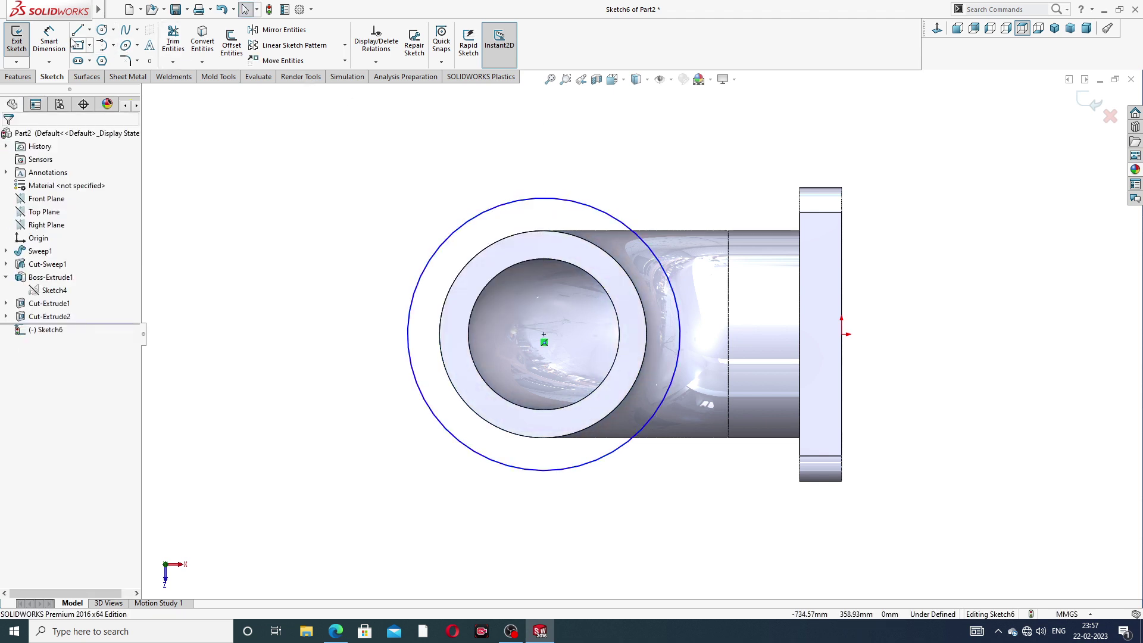
- Draw a vertical construction centreline through the circle's centre
{"action": "left_click", "coordinate": [89, 29]}
{"action": "left_click", "coordinate": [94, 60]}
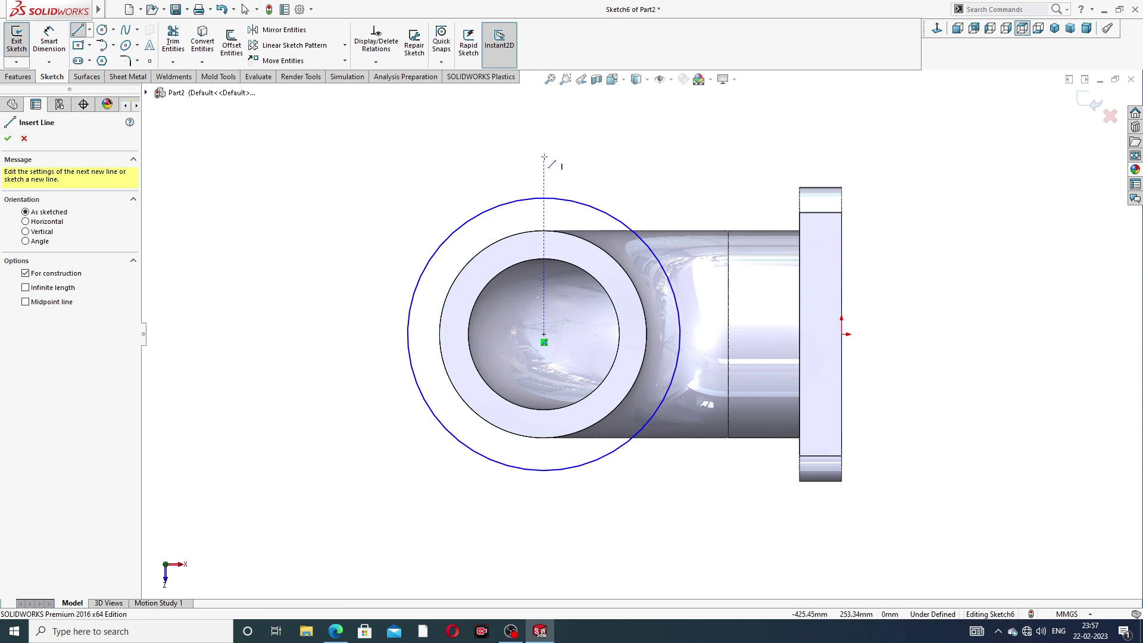
{"action": "left_click", "coordinate": [545, 137]}
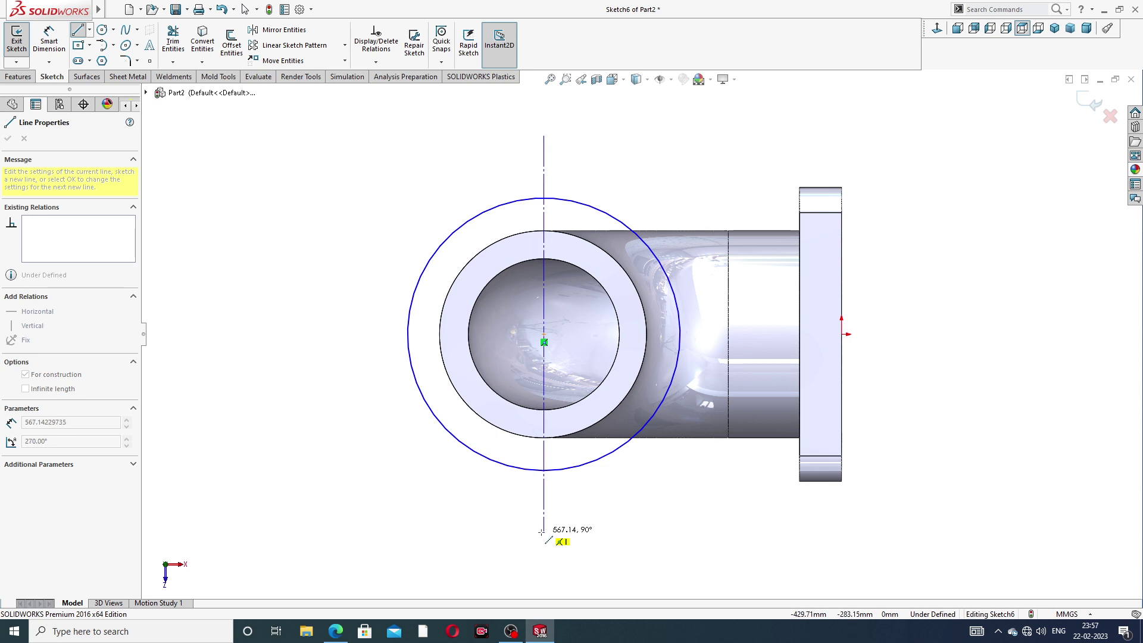
{"action": "left_click", "coordinate": [542, 532]}
{"action": "right_click", "coordinate": [627, 424]}
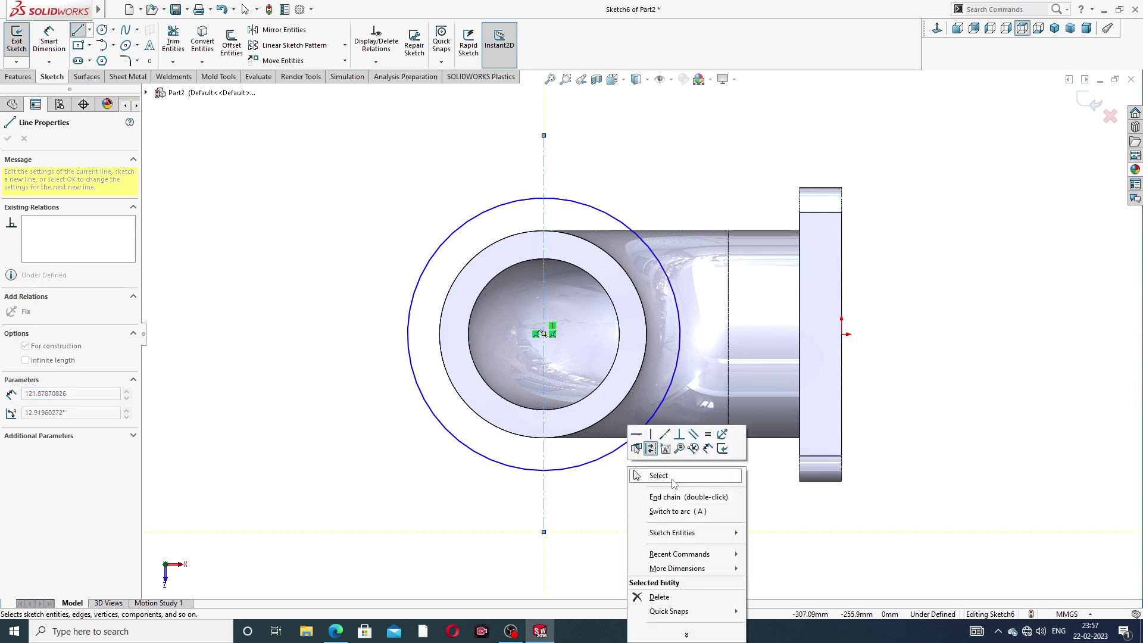
{"action": "left_click", "coordinate": [656, 474]}
{"action": "scroll", "coordinate": [646, 284], "scroll_direction": "up", "scroll_amount": 4}
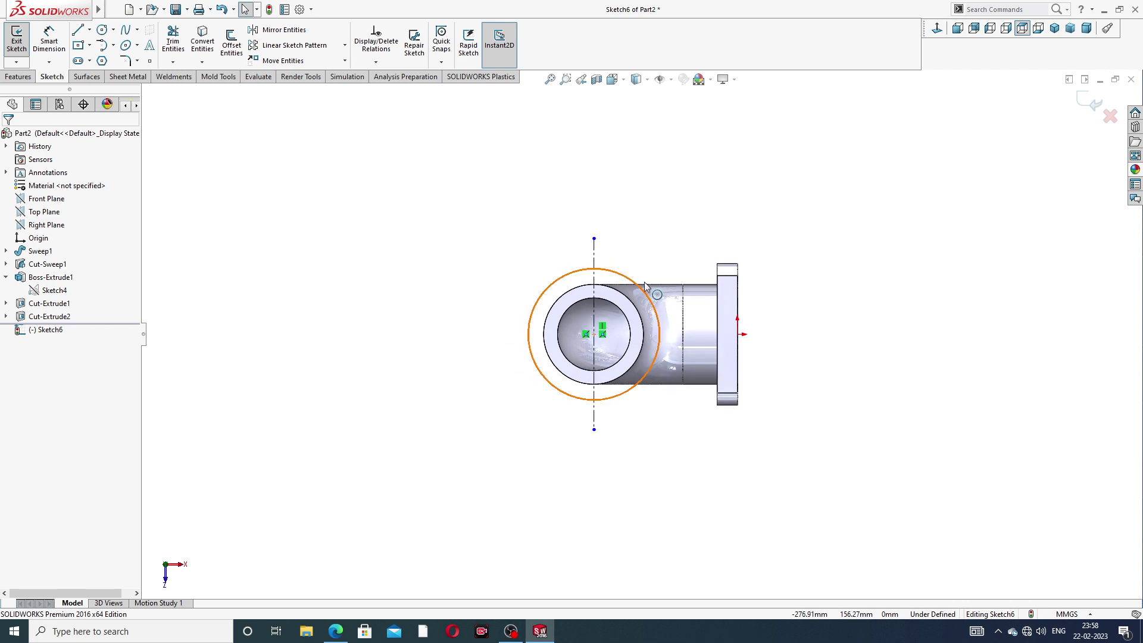
- Draw two concentric boss circles at the centreline's top end
{"action": "scroll", "coordinate": [632, 287], "scroll_direction": "down", "scroll_amount": 3}
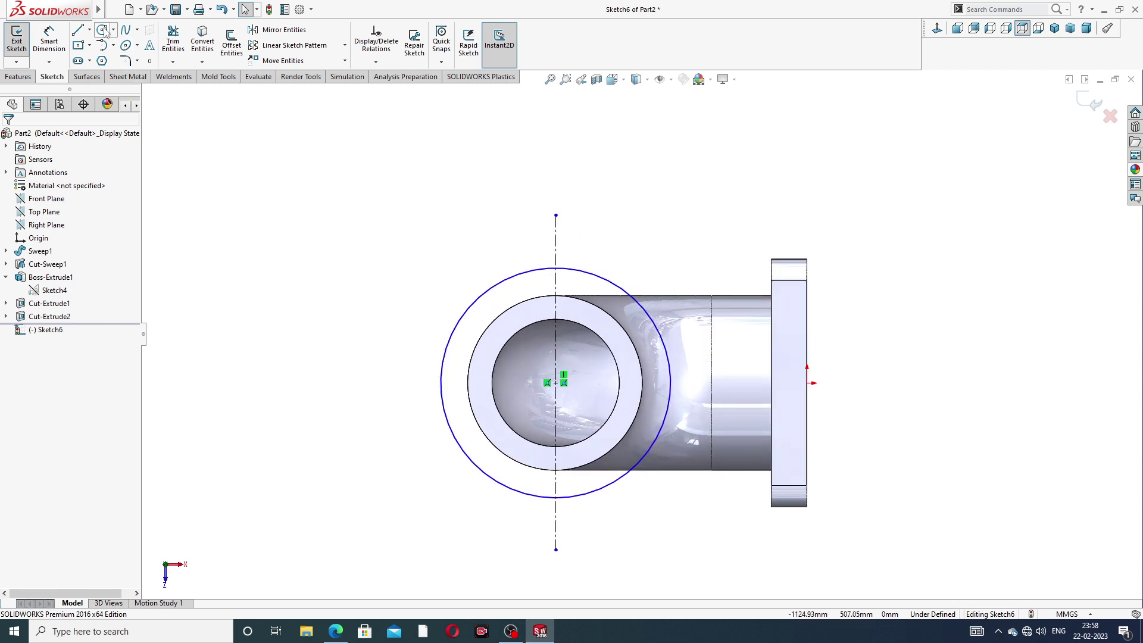
{"action": "left_click", "coordinate": [103, 30]}
{"action": "left_click", "coordinate": [556, 215]}
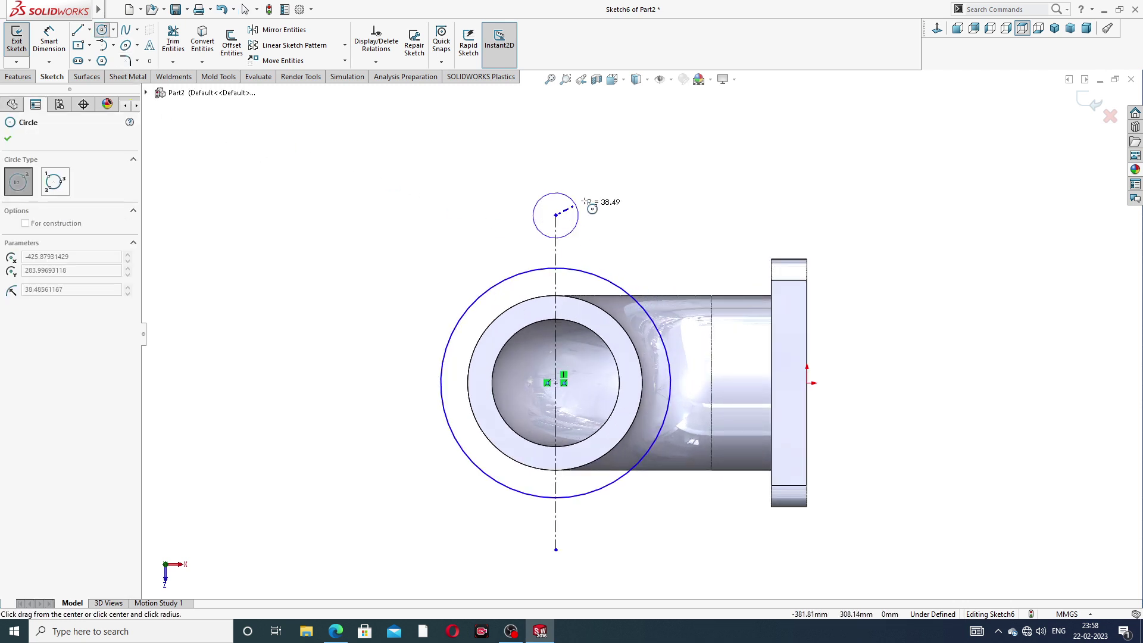
{"action": "left_click", "coordinate": [583, 189]}
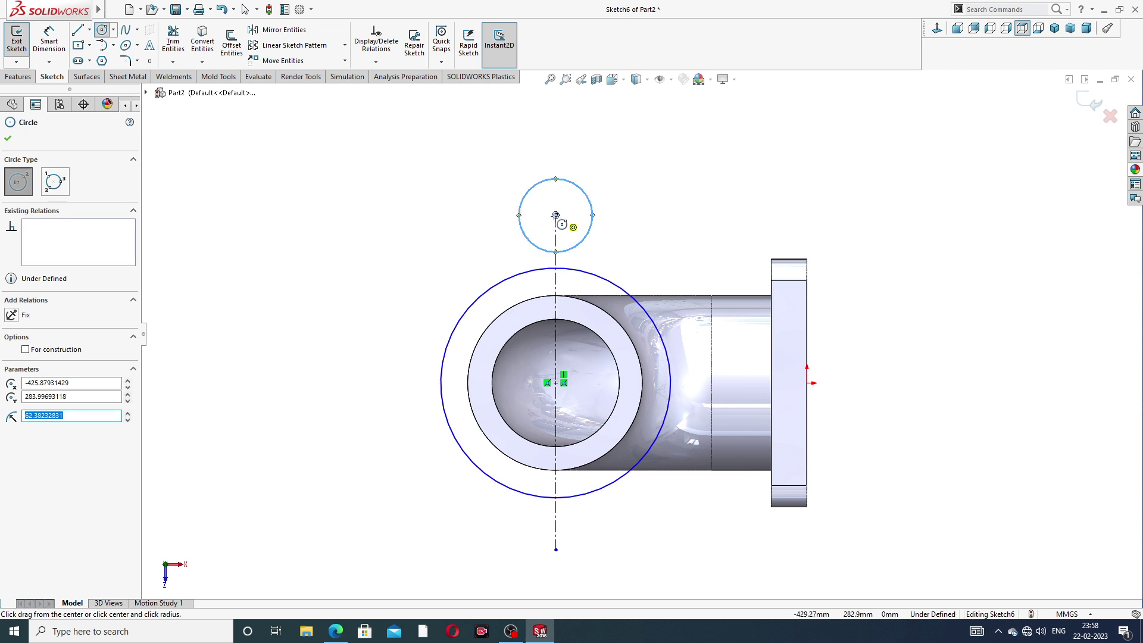
{"action": "left_click", "coordinate": [555, 215]}
{"action": "left_click", "coordinate": [570, 201]}
{"action": "right_click", "coordinate": [631, 184]}
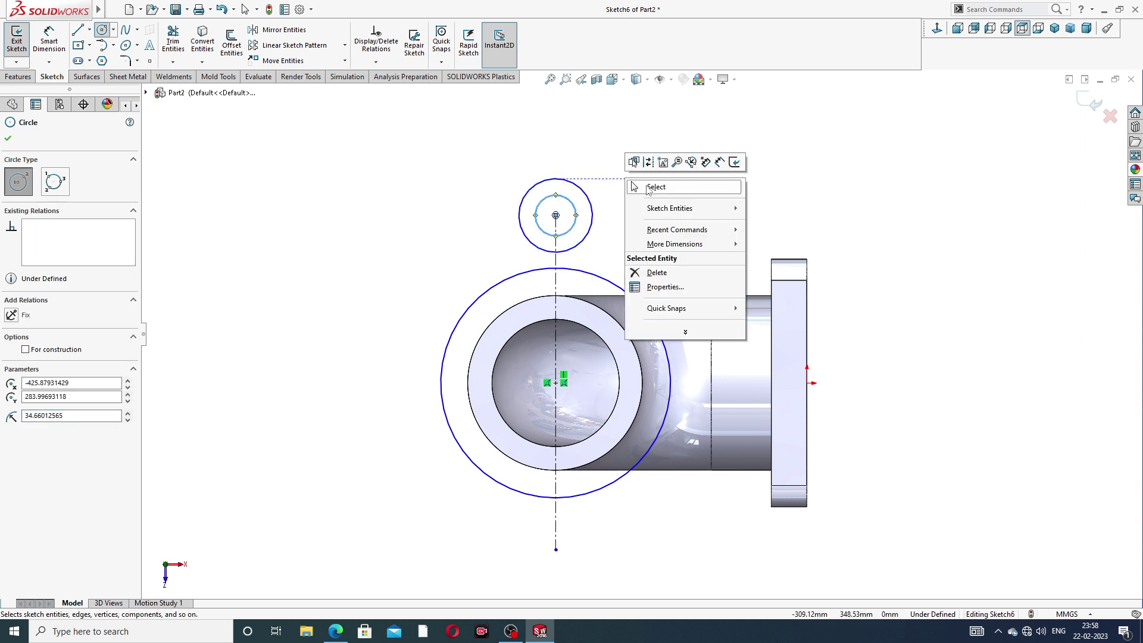
{"action": "left_click", "coordinate": [648, 189]}
- Draw a line from the small circle's right side, tangent to the large circle
{"action": "left_click", "coordinate": [78, 30]}
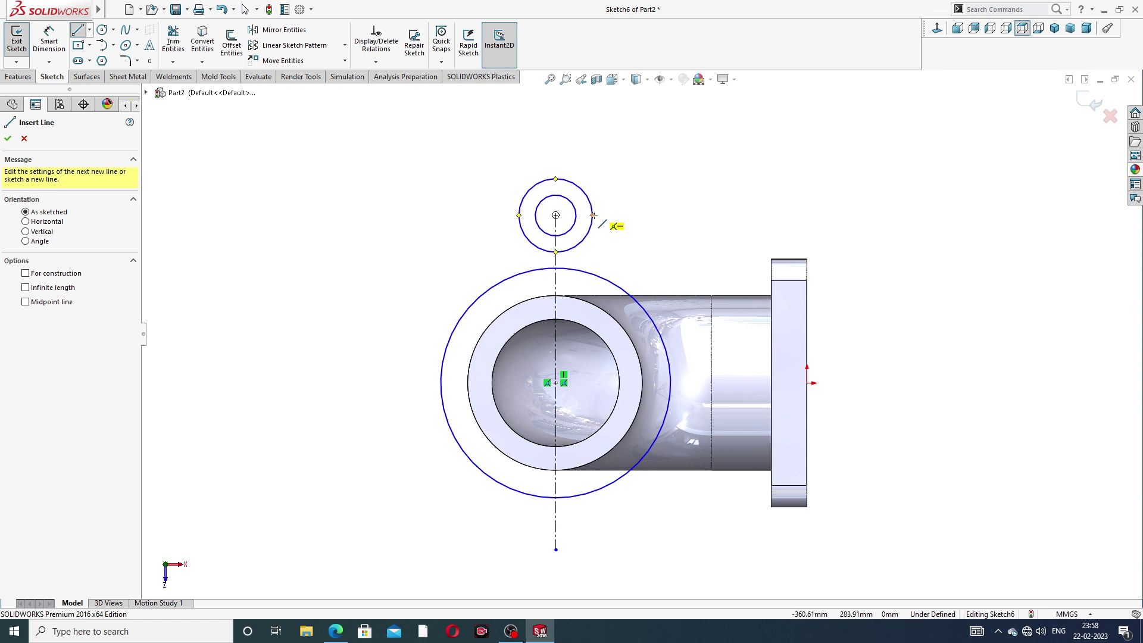
{"action": "left_click", "coordinate": [594, 215]}
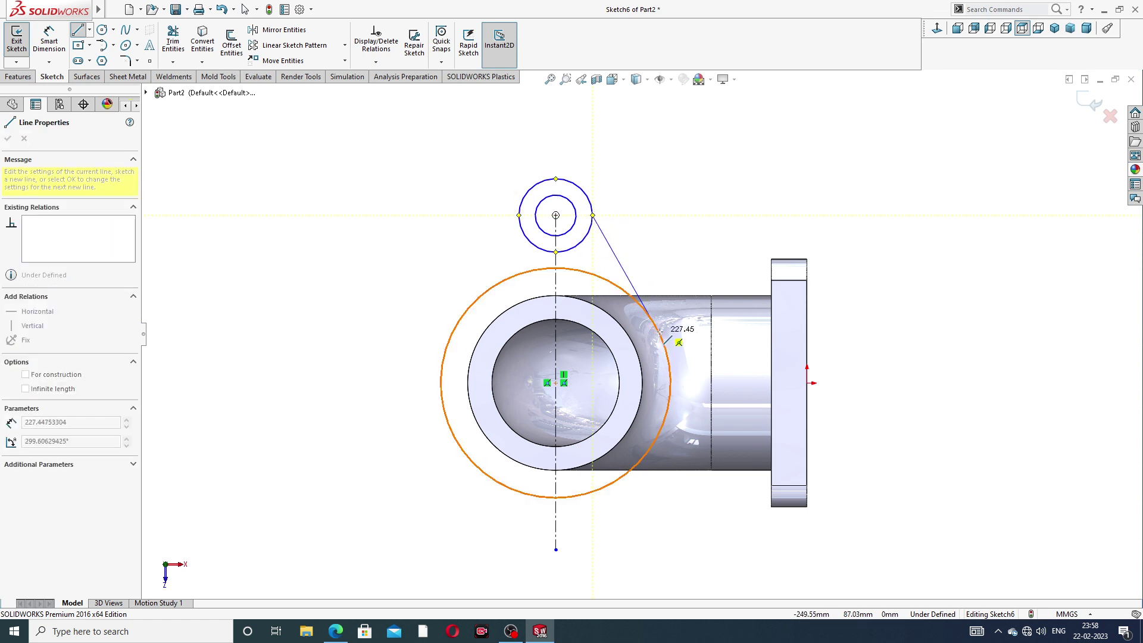
{"action": "left_click", "coordinate": [662, 337]}
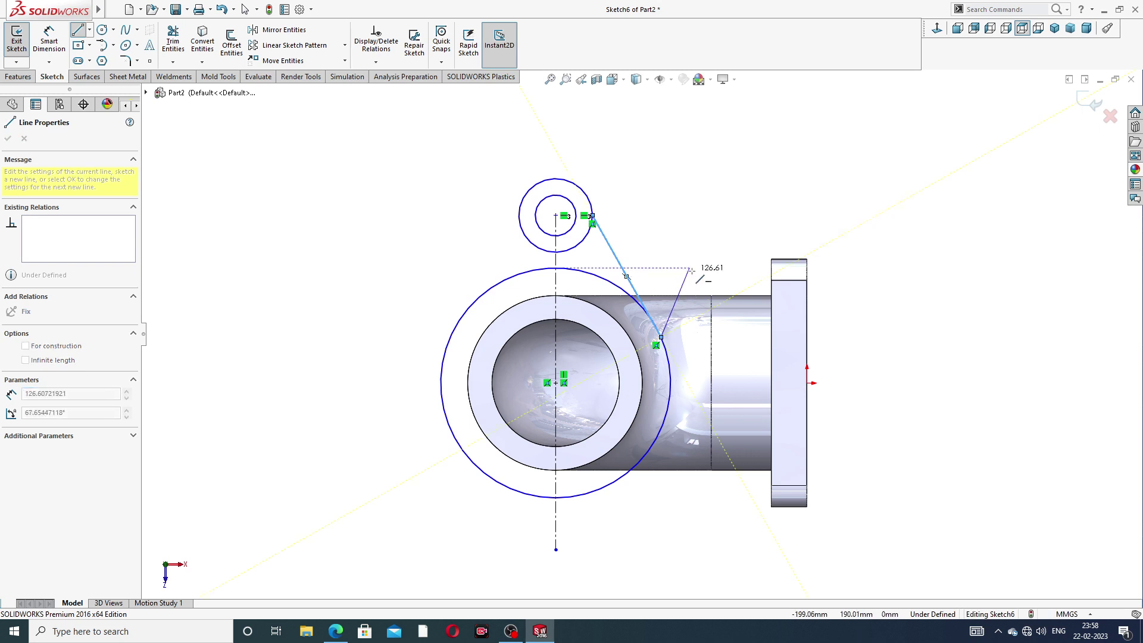
{"action": "right_click", "coordinate": [694, 233]}
{"action": "left_click", "coordinate": [725, 276]}
{"action": "scroll", "coordinate": [671, 355], "scroll_direction": "down", "scroll_amount": 3}
{"action": "left_click", "coordinate": [624, 280]}
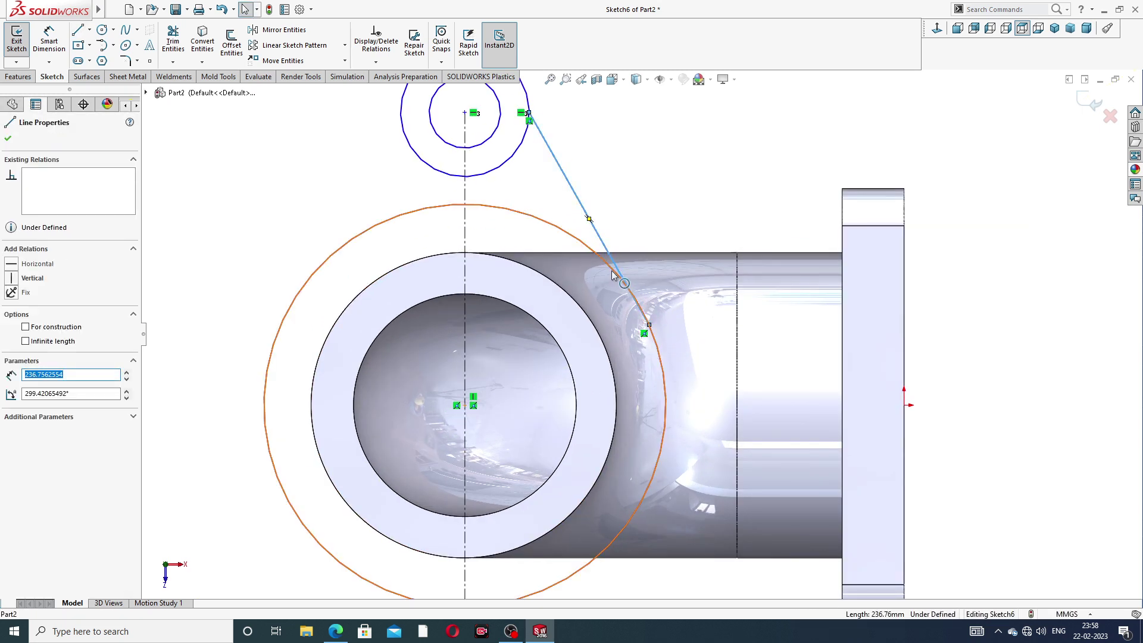
{"action": "left_click", "coordinate": [613, 274], "text": "ctrl"}
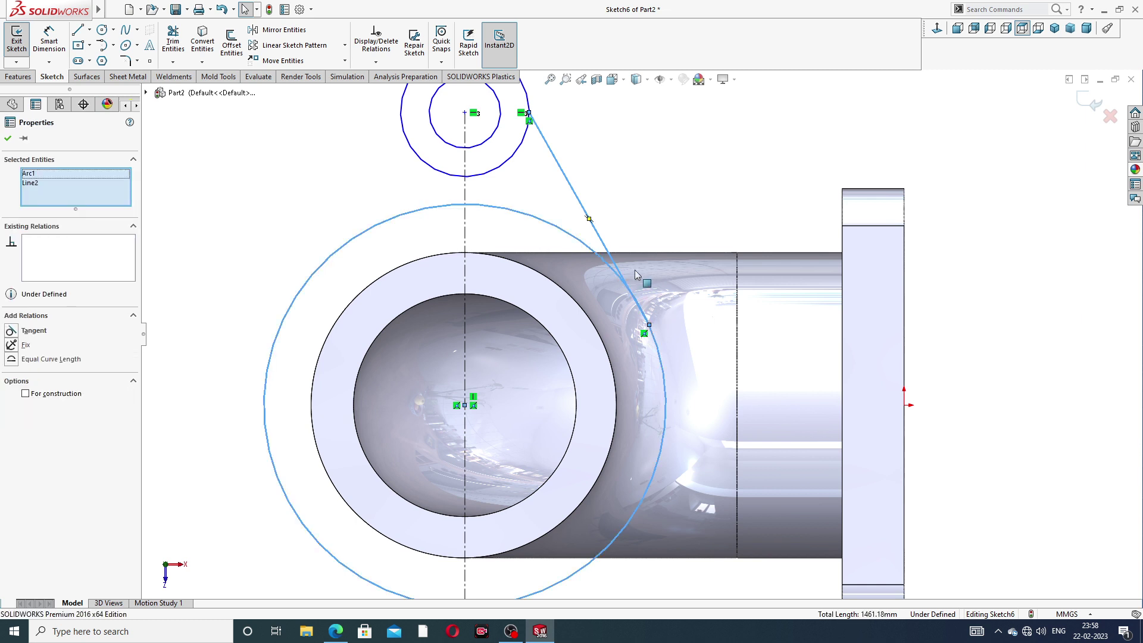
{"action": "left_click", "coordinate": [644, 221]}
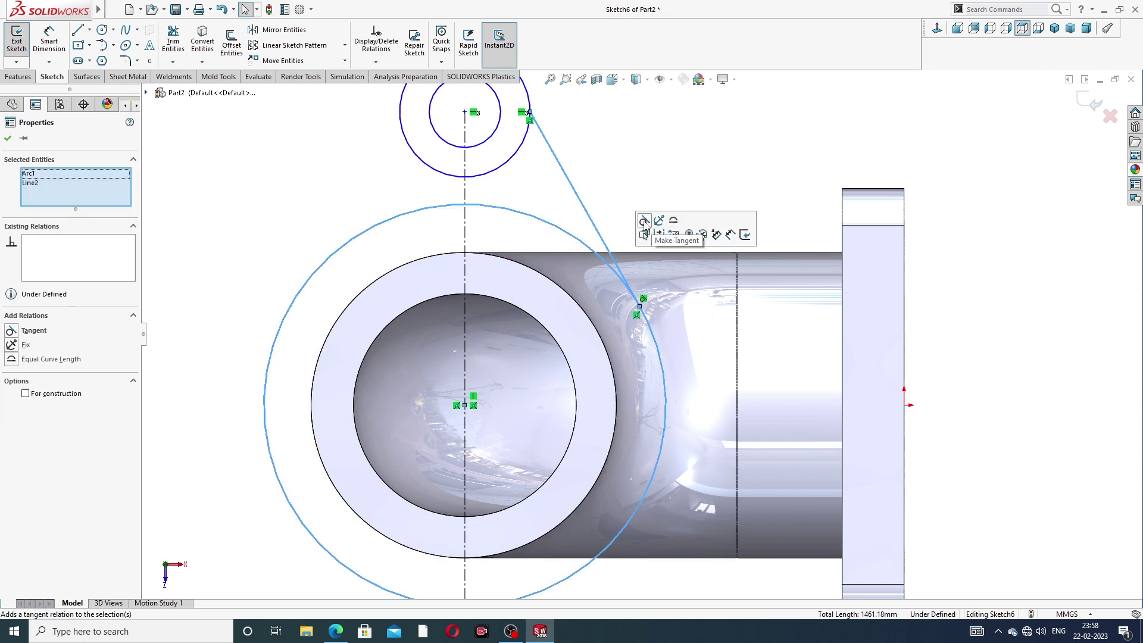
{"action": "left_click", "coordinate": [652, 202]}
{"action": "scroll", "coordinate": [633, 179], "scroll_direction": "up", "scroll_amount": 2}
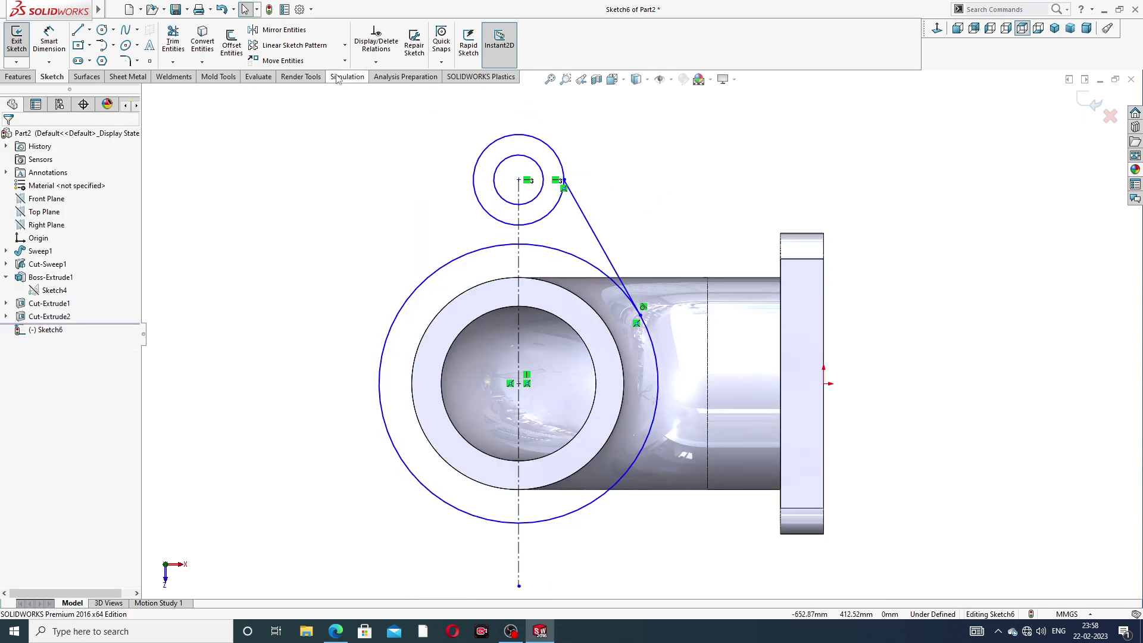
- Mirror the slanted tangent line about the vertical centreline
{"action": "left_click", "coordinate": [310, 30]}
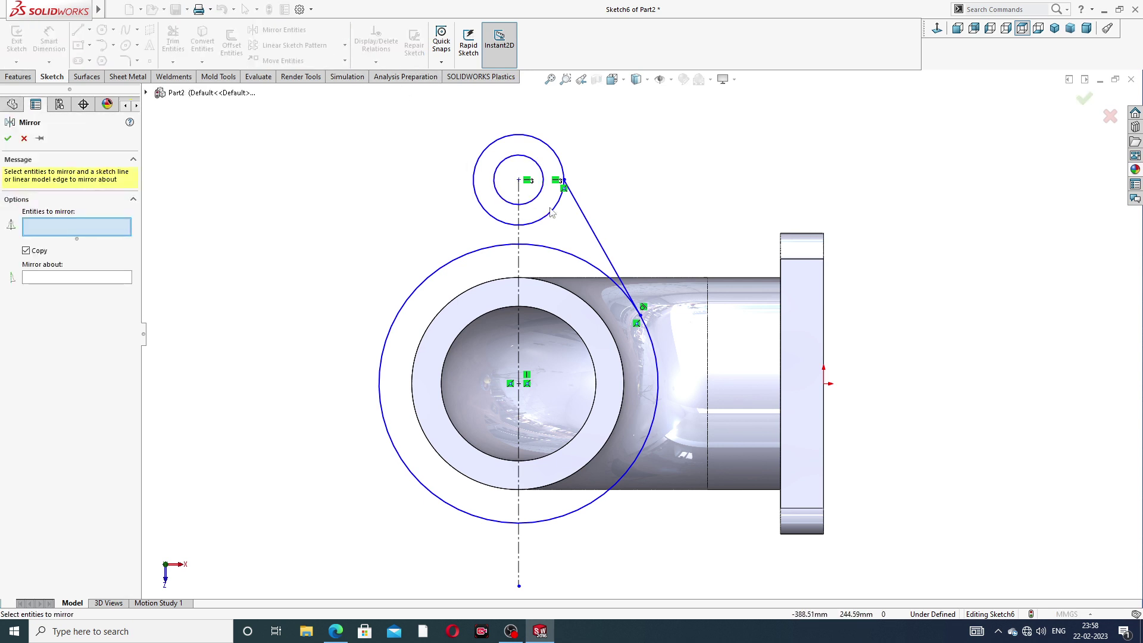
{"action": "left_click", "coordinate": [581, 211]}
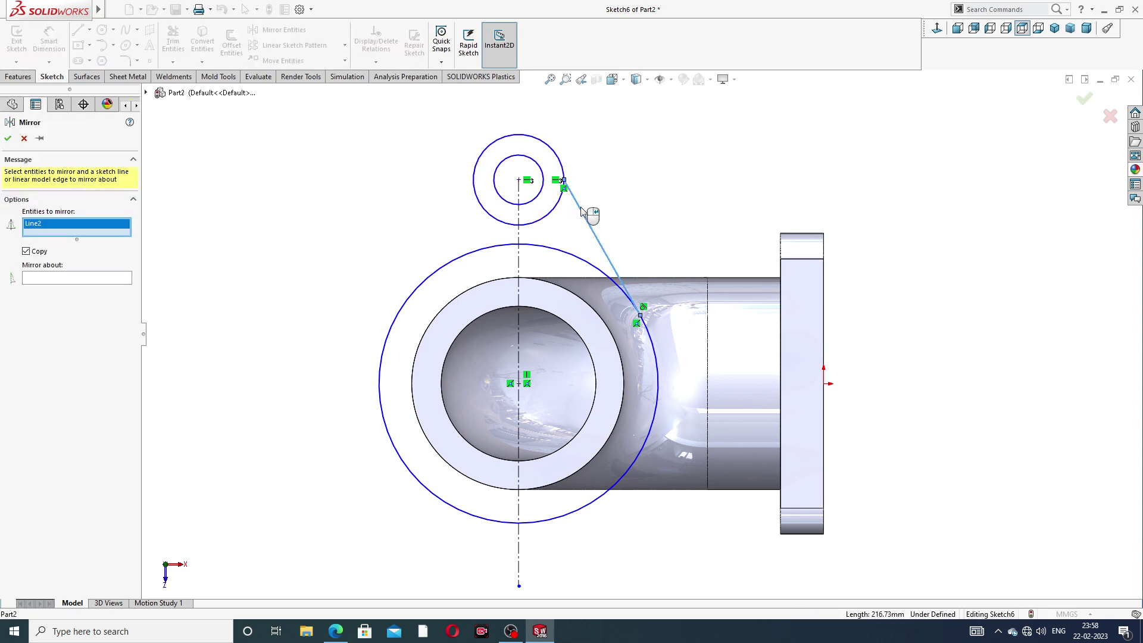
{"action": "left_click", "coordinate": [119, 278]}
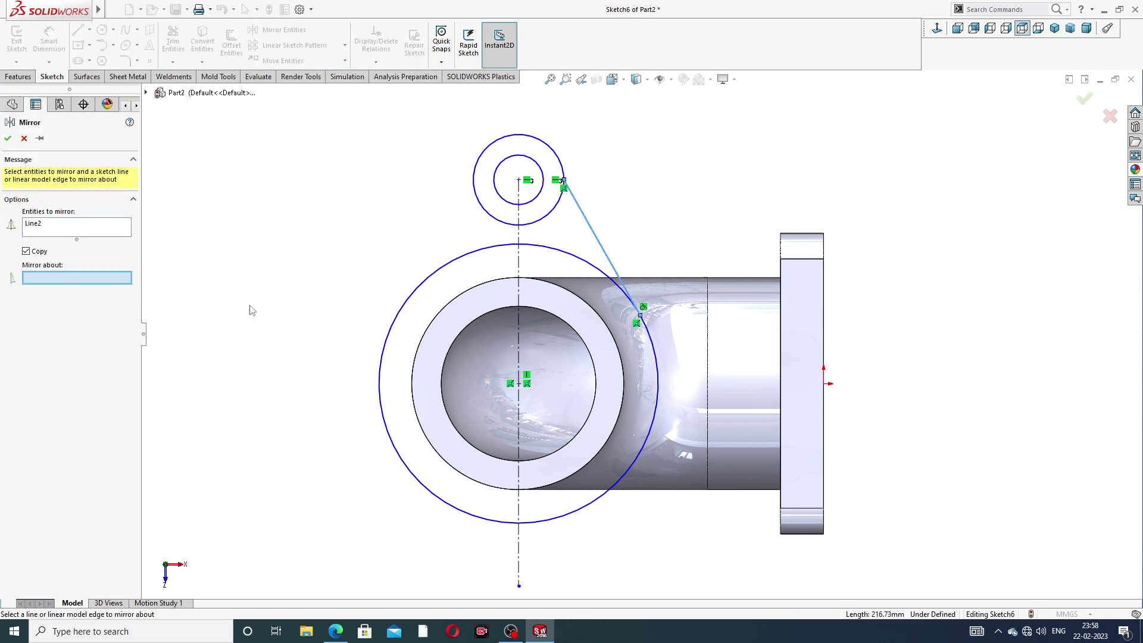
{"action": "left_click", "coordinate": [519, 257]}
{"action": "left_click", "coordinate": [7, 140]}
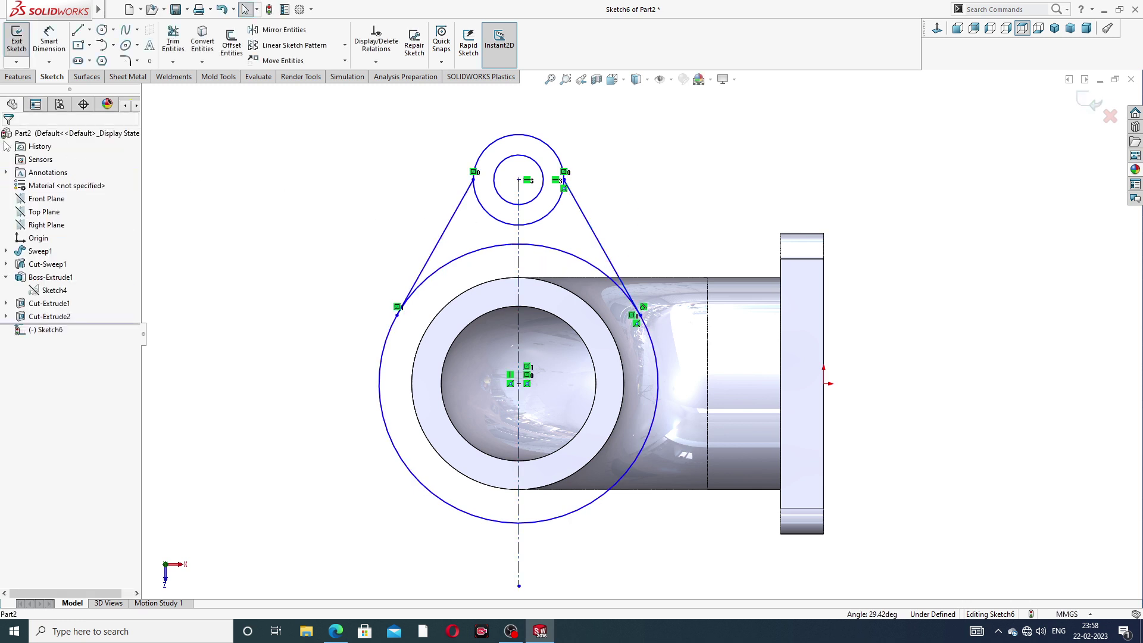
- Draw a horizontal centreline from the pipe's centre to the right
{"action": "left_click", "coordinate": [90, 29]}
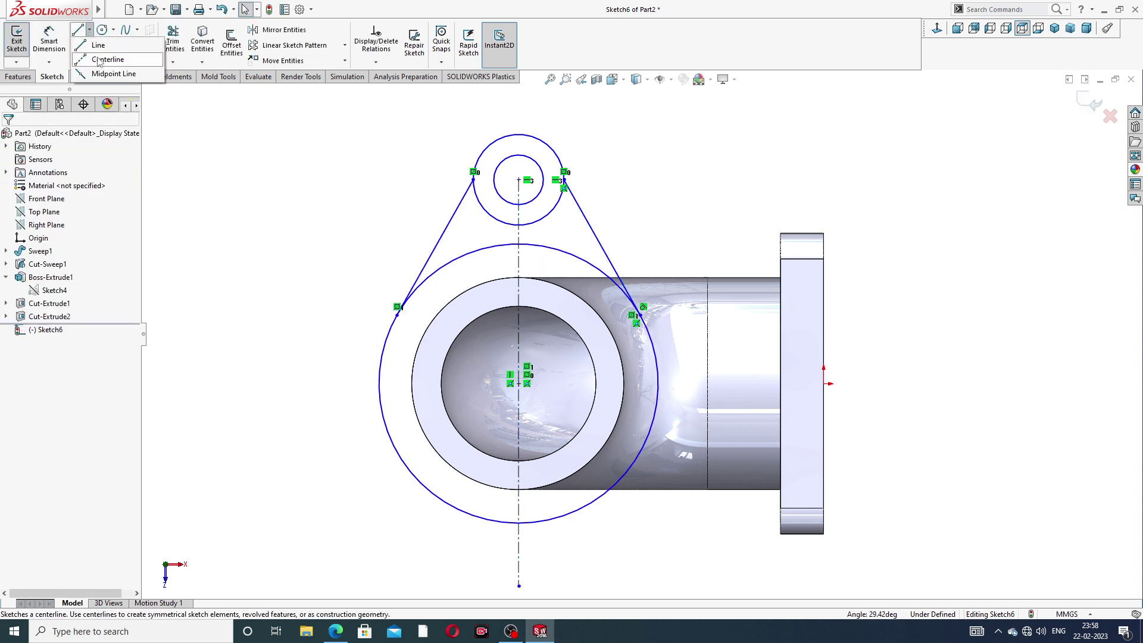
{"action": "left_click", "coordinate": [102, 62]}
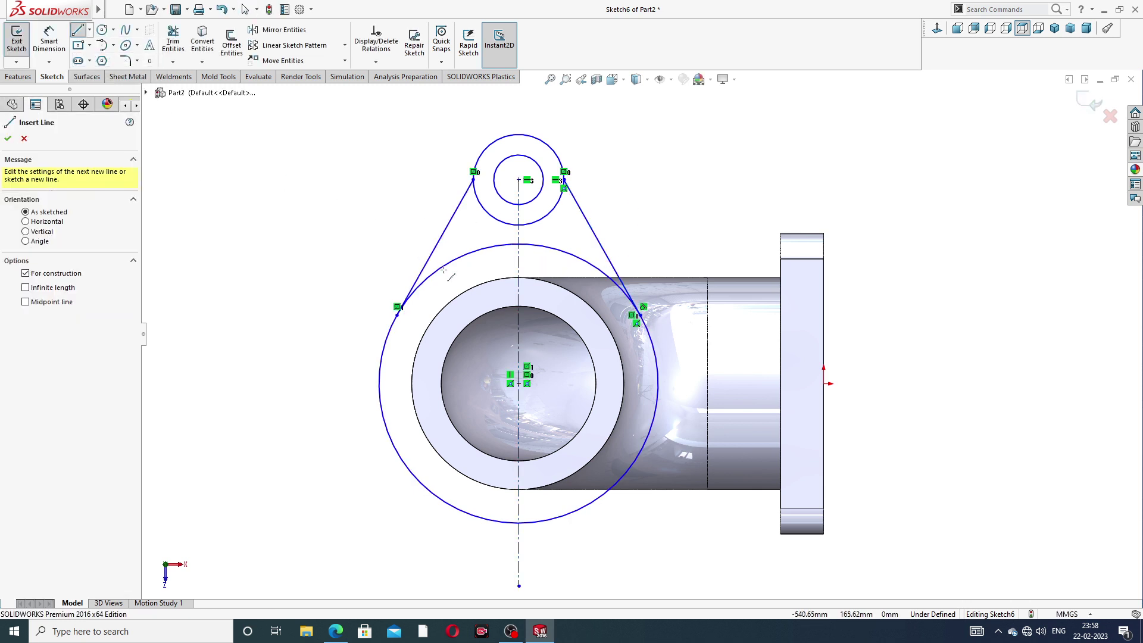
{"action": "left_click", "coordinate": [520, 385]}
{"action": "left_click", "coordinate": [658, 384]}
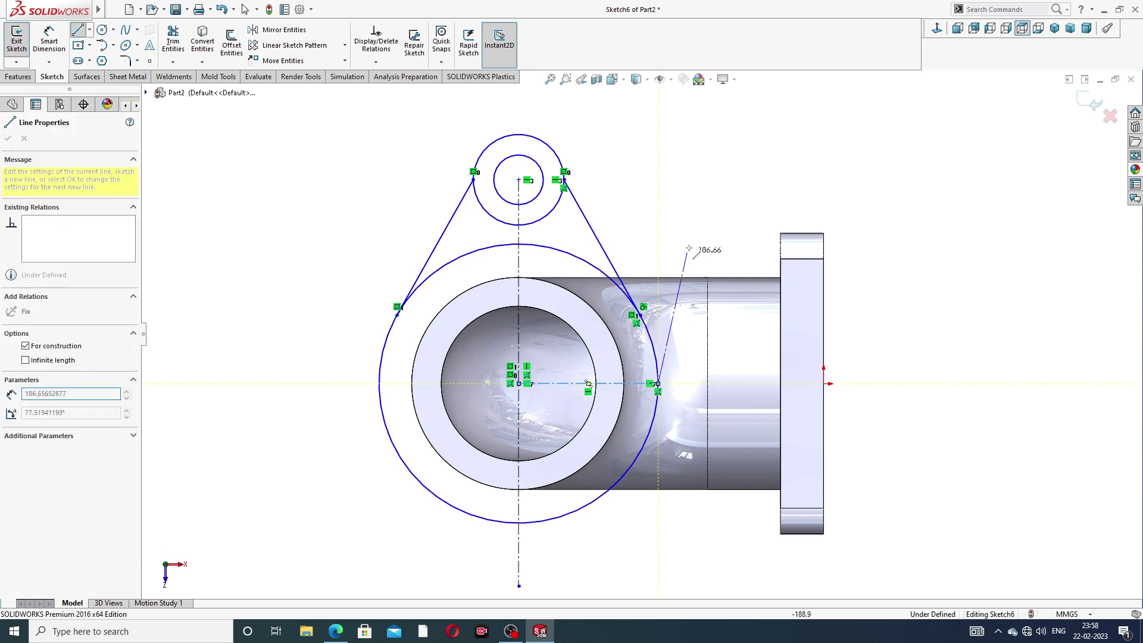
{"action": "right_click", "coordinate": [695, 199]}
{"action": "left_click", "coordinate": [723, 244]}
{"action": "scroll", "coordinate": [608, 338], "scroll_direction": "up", "scroll_amount": 3}
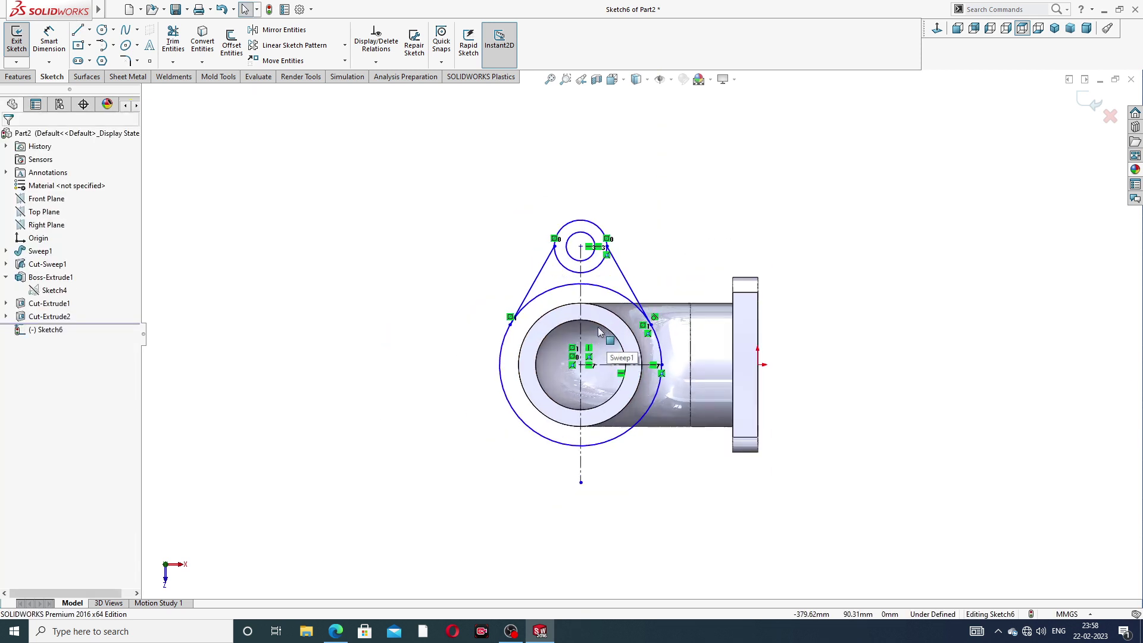
{"action": "scroll", "coordinate": [563, 321], "scroll_direction": "down", "scroll_amount": 3}
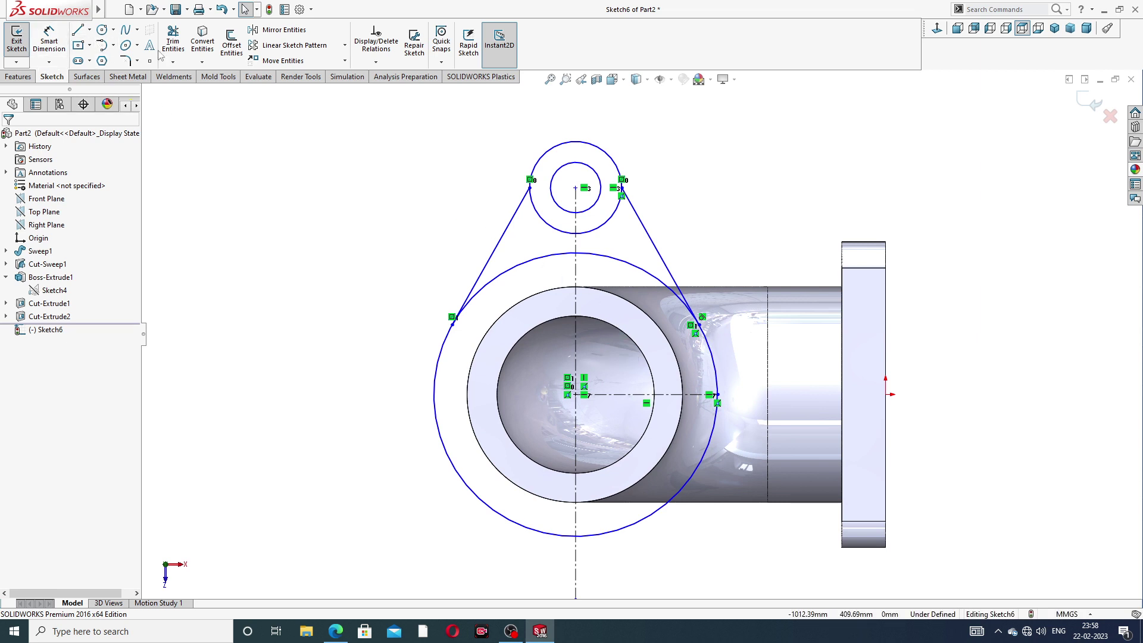
- Mirror the top boss circles and both tangent lines across the horizontal centreline, then view the reference PDF
{"action": "left_click", "coordinate": [277, 29]}
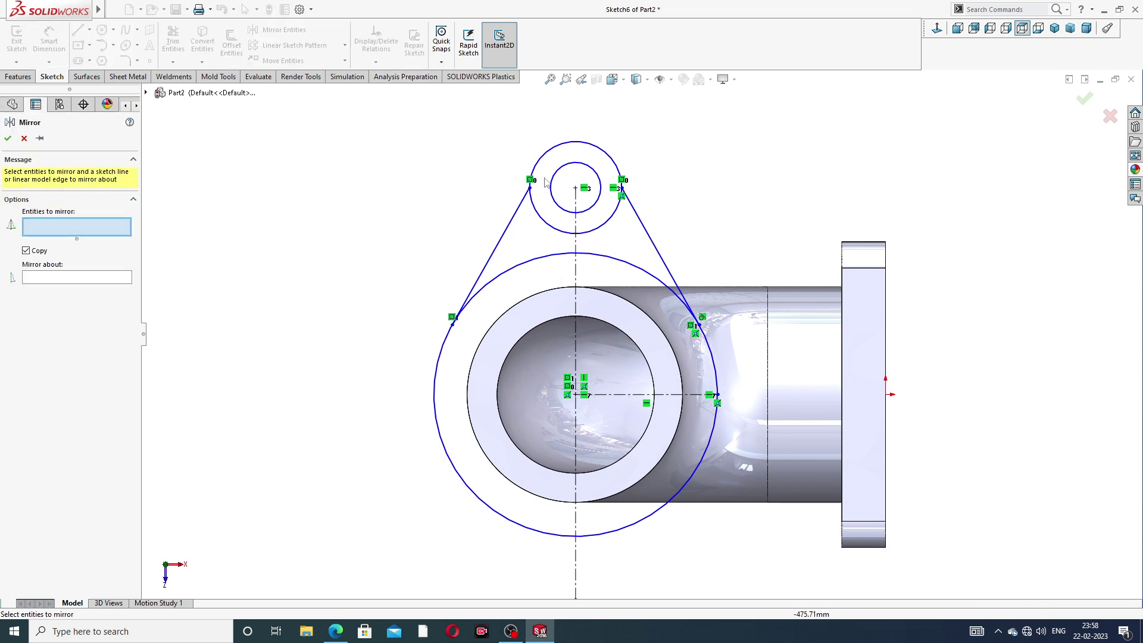
{"action": "left_click", "coordinate": [589, 144]}
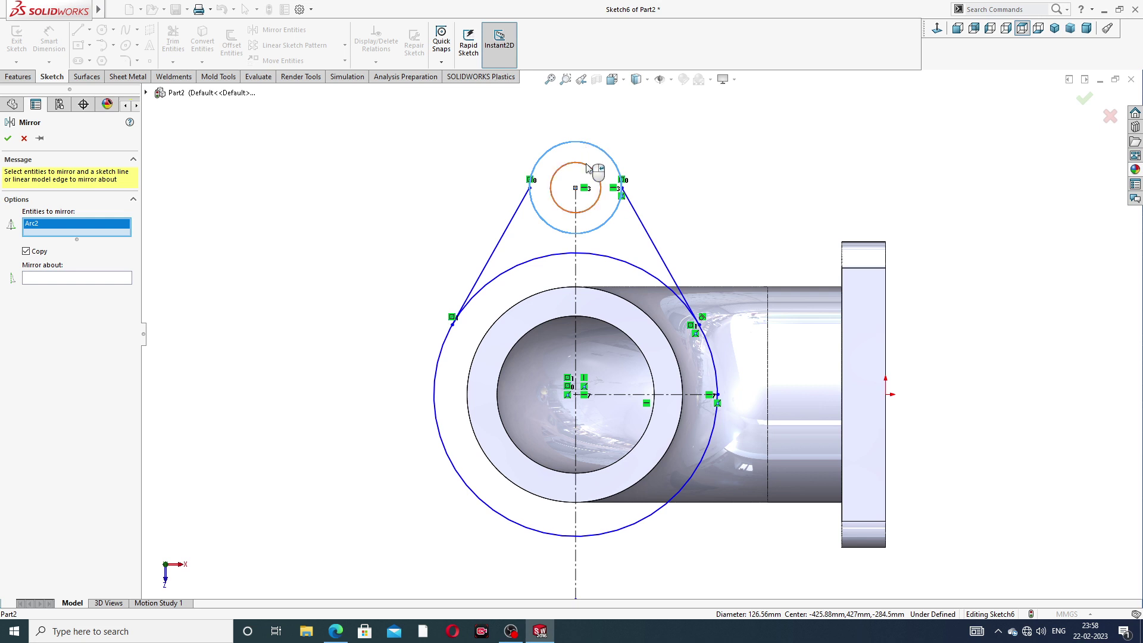
{"action": "left_click", "coordinate": [586, 166]}
{"action": "left_click", "coordinate": [515, 215]}
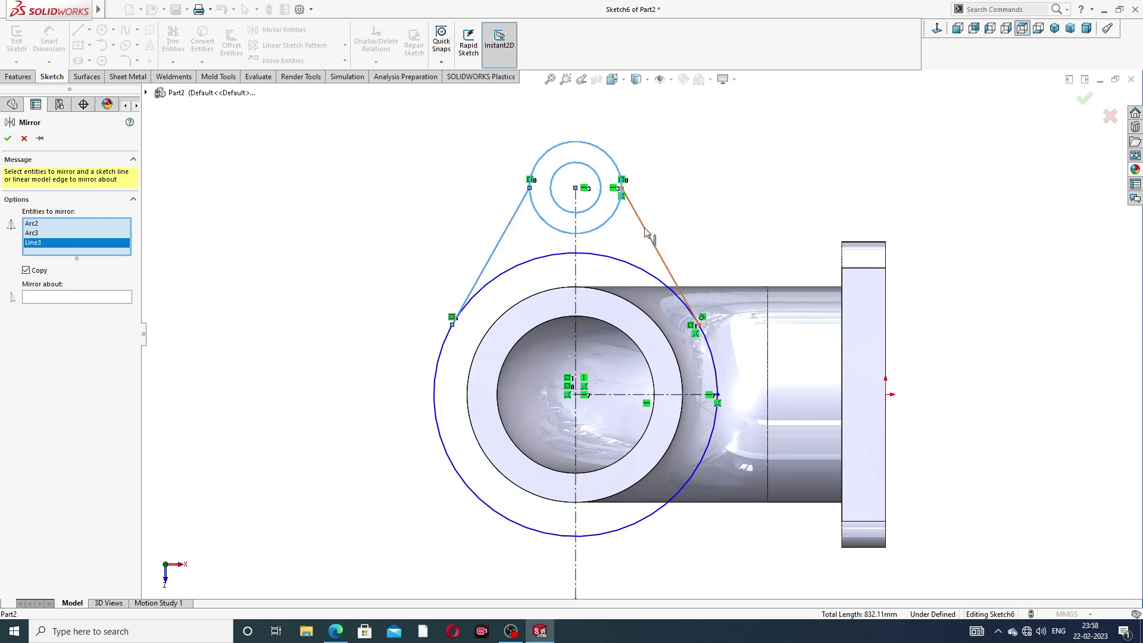
{"action": "left_click", "coordinate": [644, 231]}
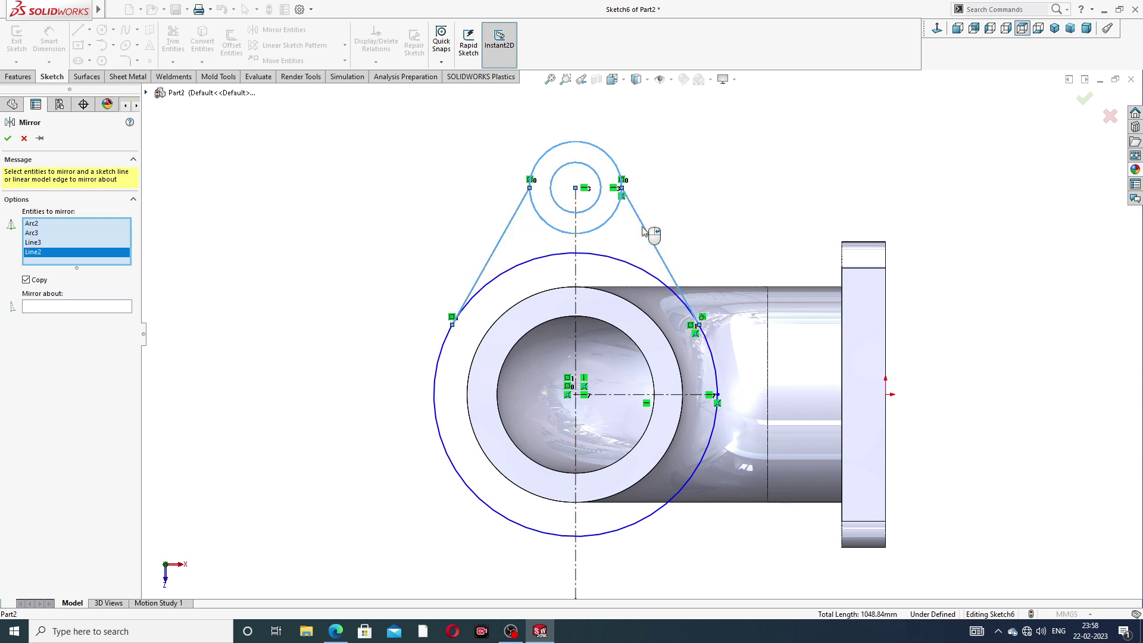
{"action": "left_click", "coordinate": [74, 306]}
{"action": "left_click", "coordinate": [614, 395]}
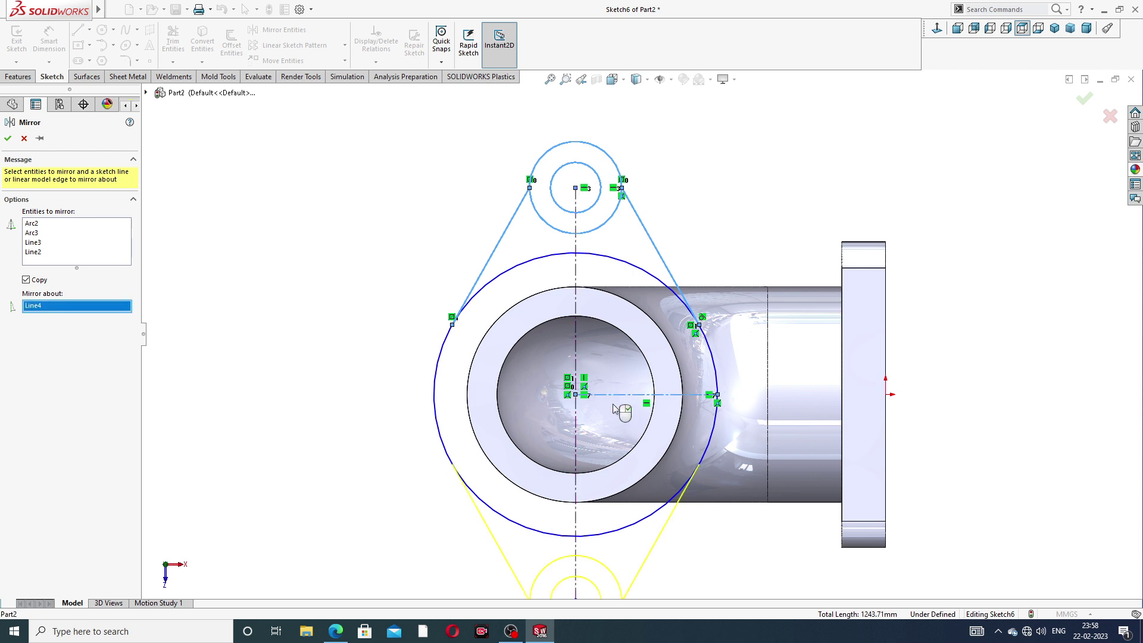
{"action": "scroll", "coordinate": [622, 410], "scroll_direction": "up", "scroll_amount": 3}
{"action": "scroll", "coordinate": [625, 411], "scroll_direction": "down", "scroll_amount": 2}
{"action": "scroll", "coordinate": [626, 410], "scroll_direction": "down", "scroll_amount": 1}
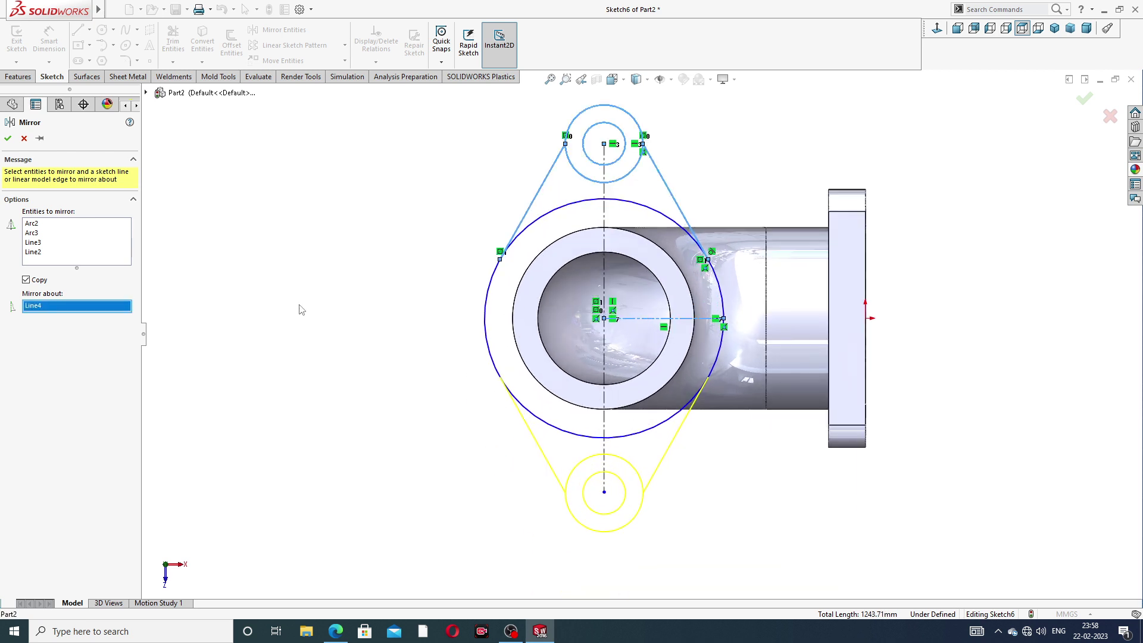
{"action": "left_click", "coordinate": [7, 139]}
{"action": "key", "text": "z"}
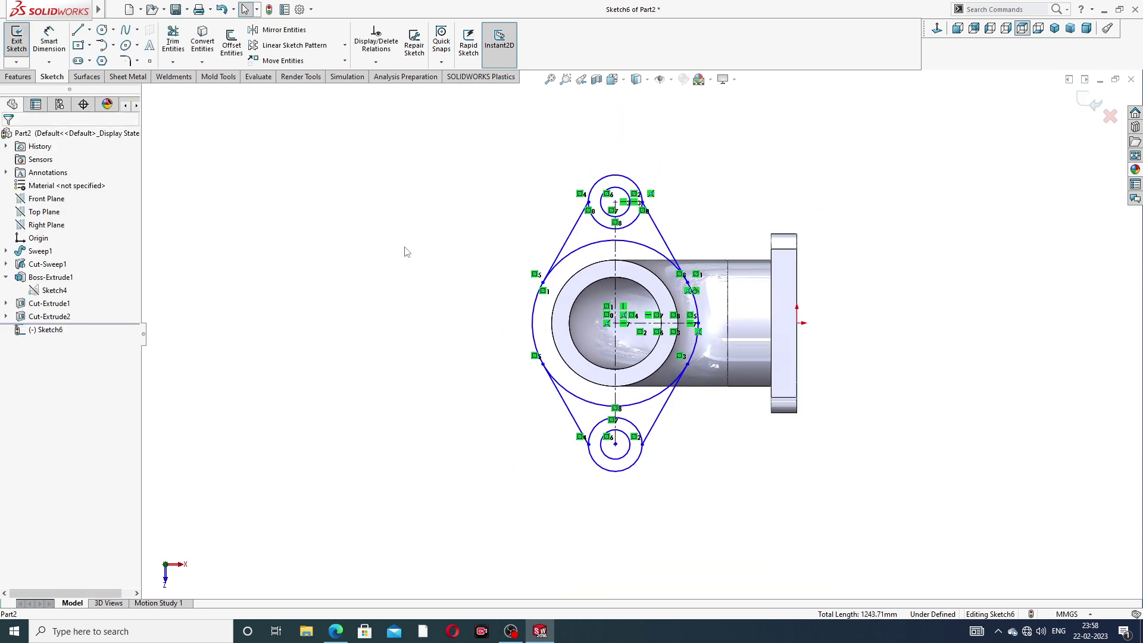
{"action": "left_click", "coordinate": [335, 631]}
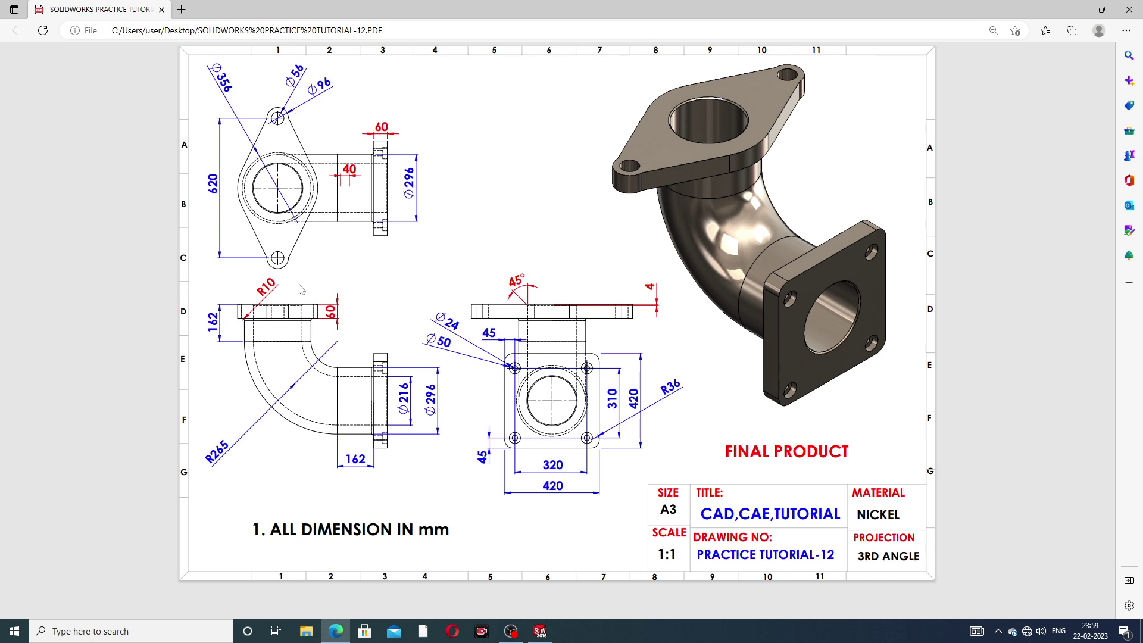
- Dimension the upper lug's outer circle to 96 mm diameter
{"action": "left_click", "coordinate": [336, 631]}
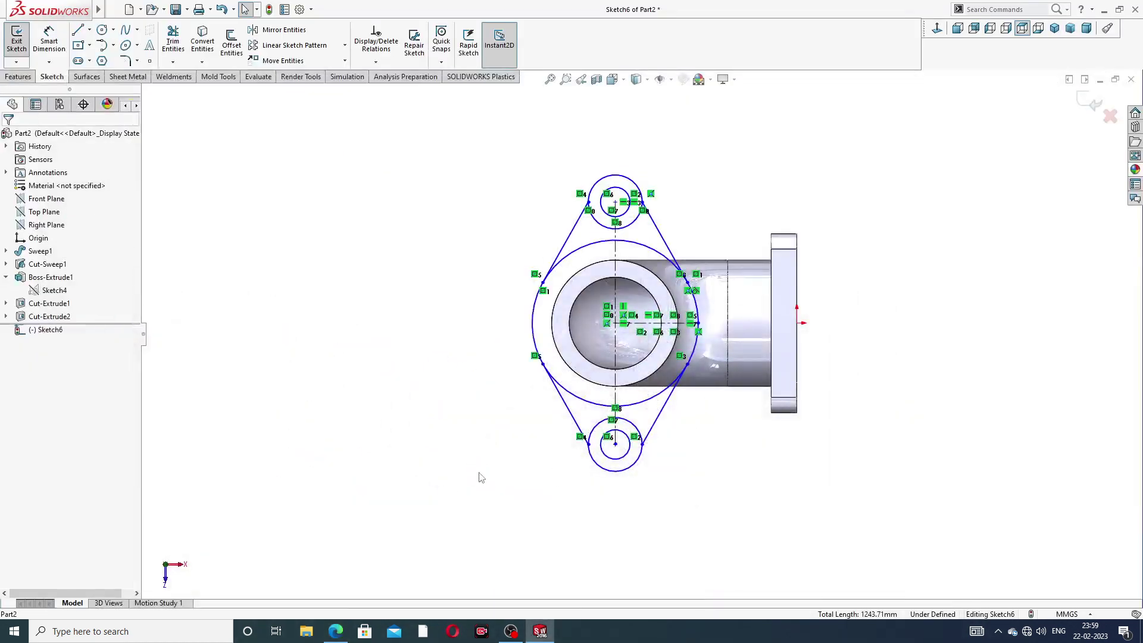
{"action": "left_click", "coordinate": [48, 38]}
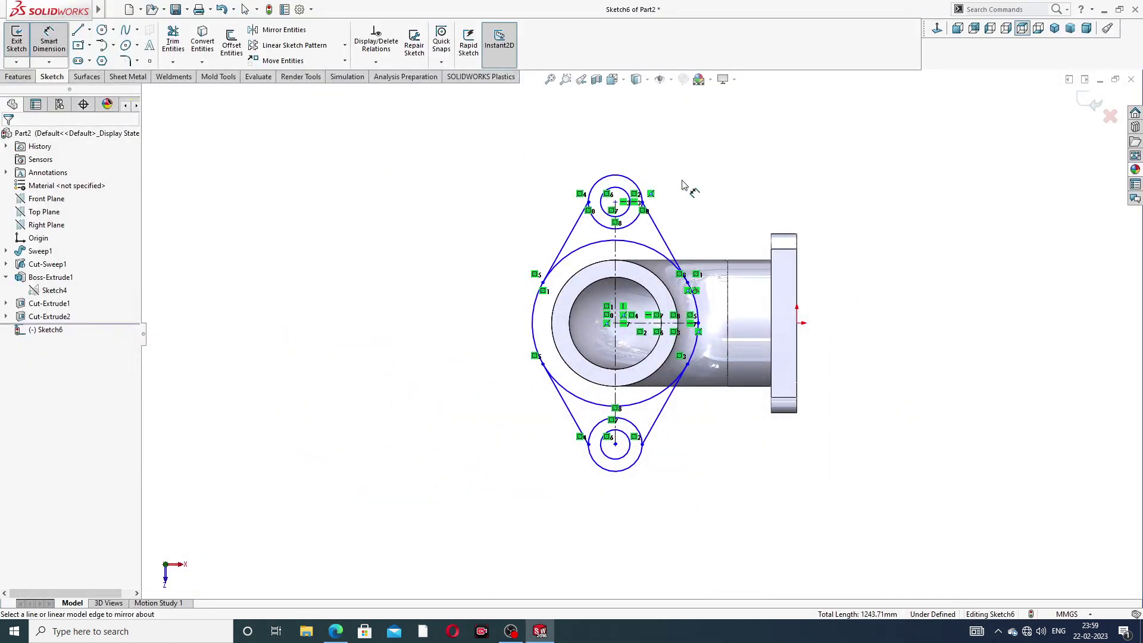
{"action": "scroll", "coordinate": [650, 195], "scroll_direction": "down", "scroll_amount": 2}
{"action": "left_click", "coordinate": [624, 196]}
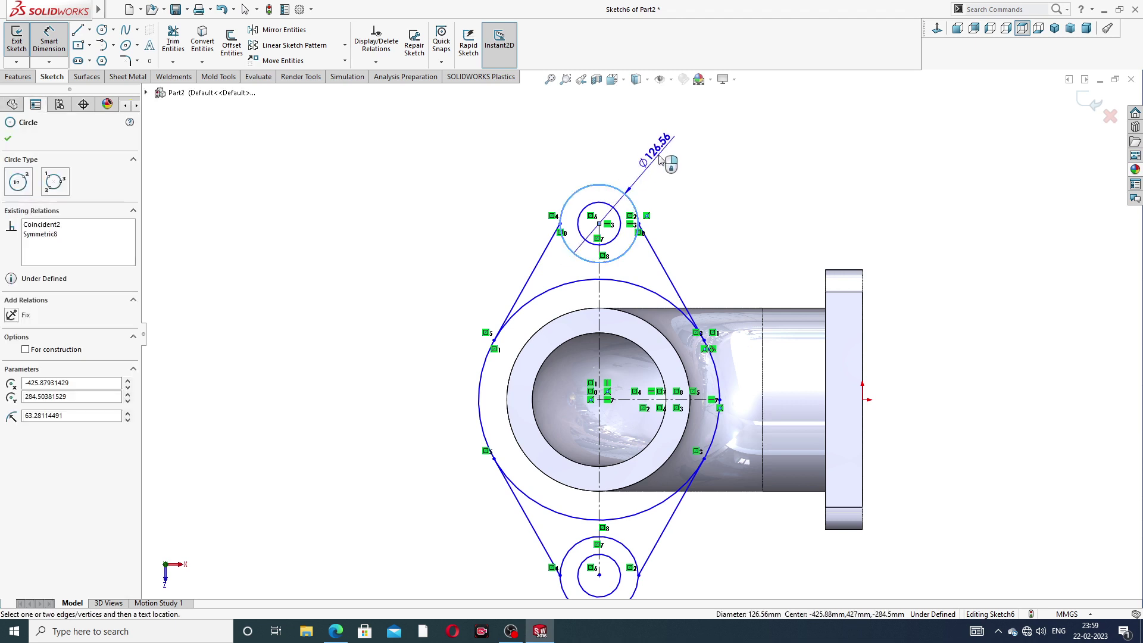
{"action": "left_click", "coordinate": [661, 152]}
{"action": "type", "text": "96"}
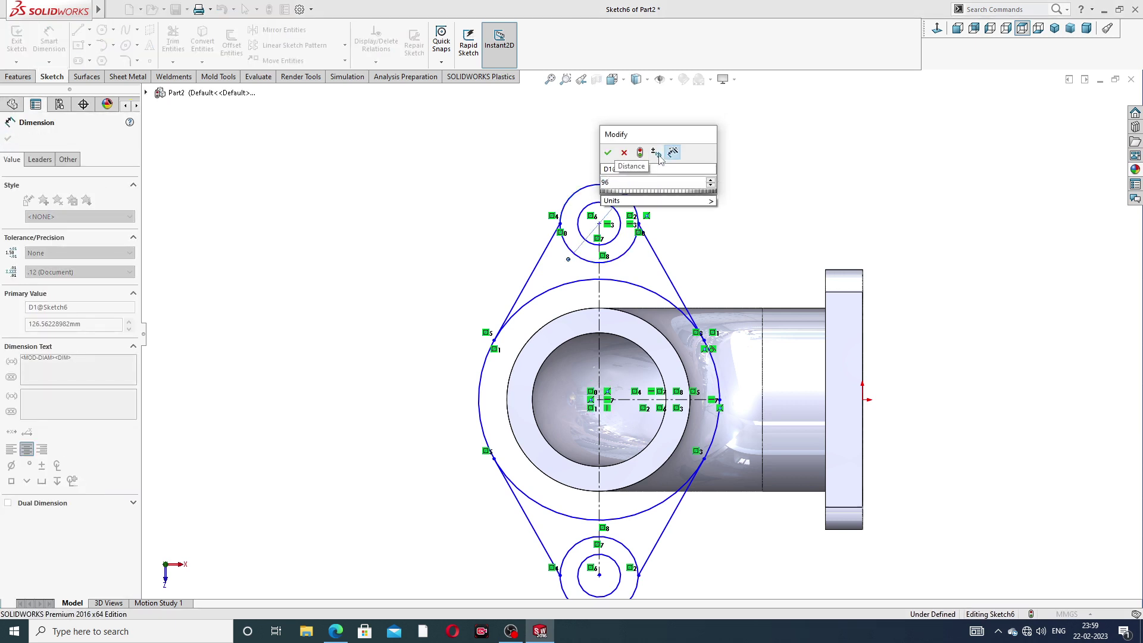
{"action": "key", "text": "Return"}
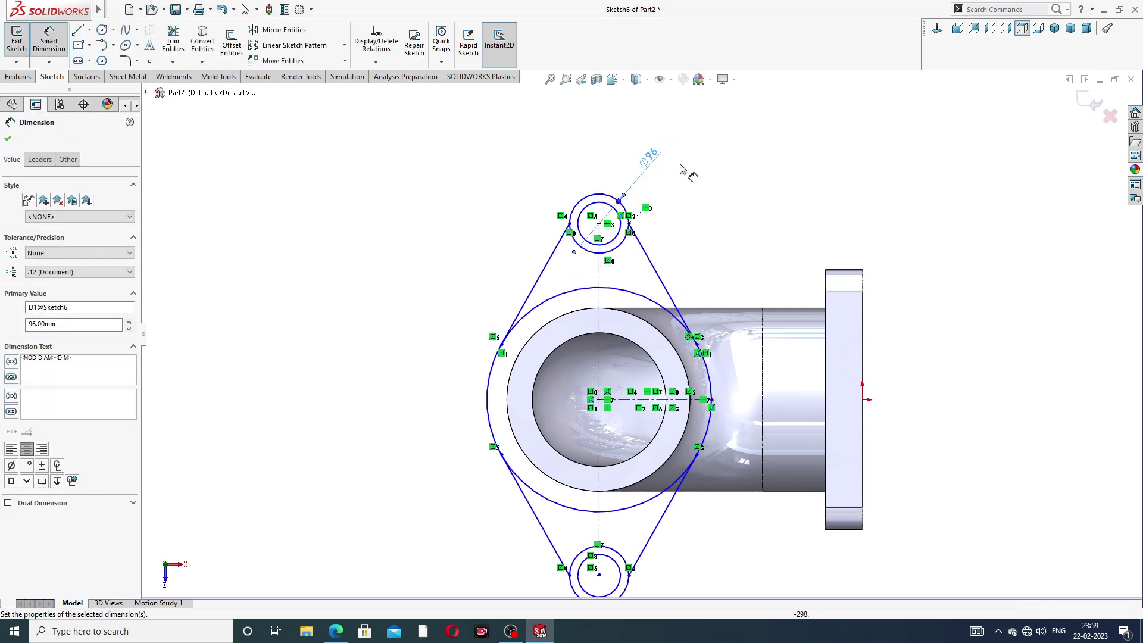
- Dimension the upper lug's hole circle to 56 mm diameter
{"action": "scroll", "coordinate": [679, 191], "scroll_direction": "down", "scroll_amount": 2}
{"action": "left_click", "coordinate": [584, 213]}
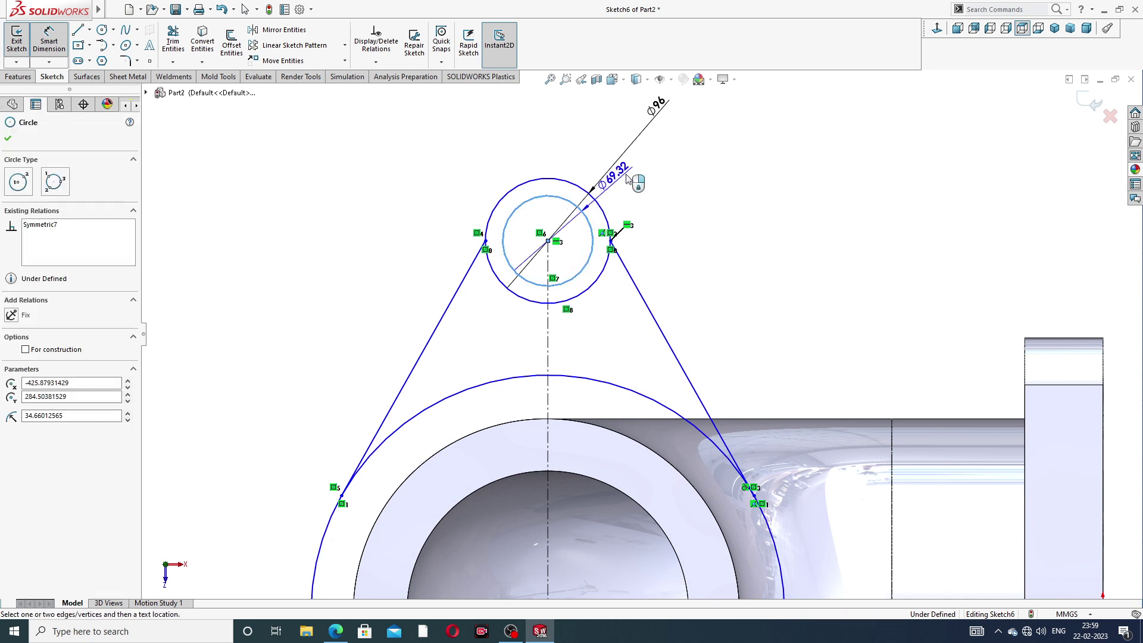
{"action": "left_click", "coordinate": [649, 151]}
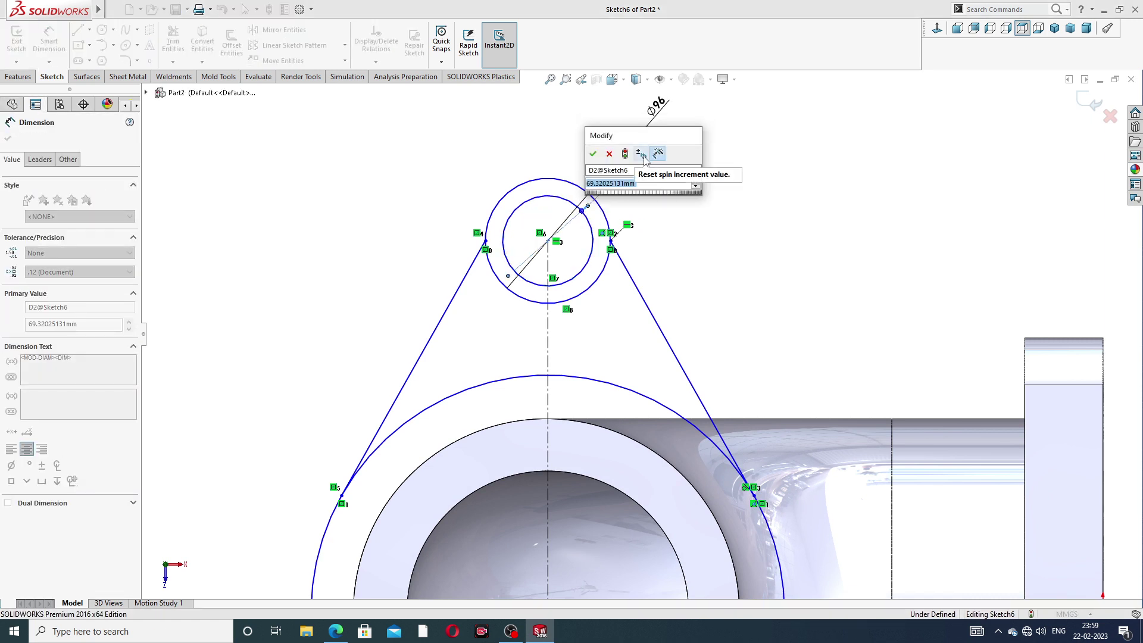
{"action": "type", "text": "56"}
{"action": "key", "text": "Return"}
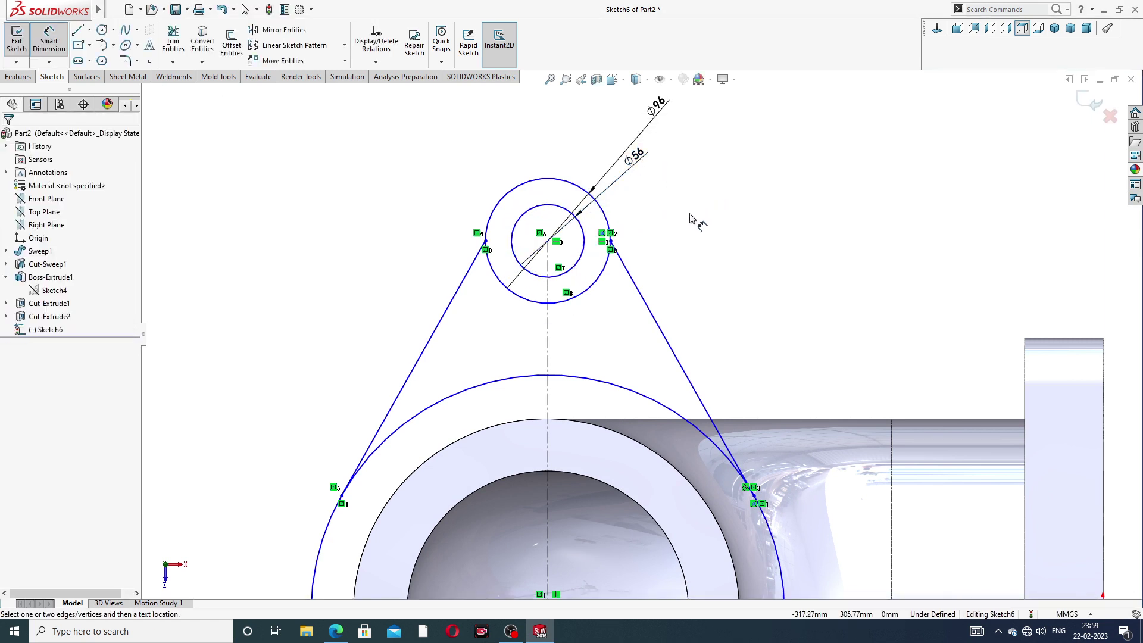
{"action": "scroll", "coordinate": [658, 352], "scroll_direction": "up", "scroll_amount": 3}
{"action": "scroll", "coordinate": [631, 387], "scroll_direction": "up", "scroll_amount": 2}
- Set the vertical distance between the top and bottom lug centres to 620 mm
{"action": "scroll", "coordinate": [609, 374], "scroll_direction": "down", "scroll_amount": 1}
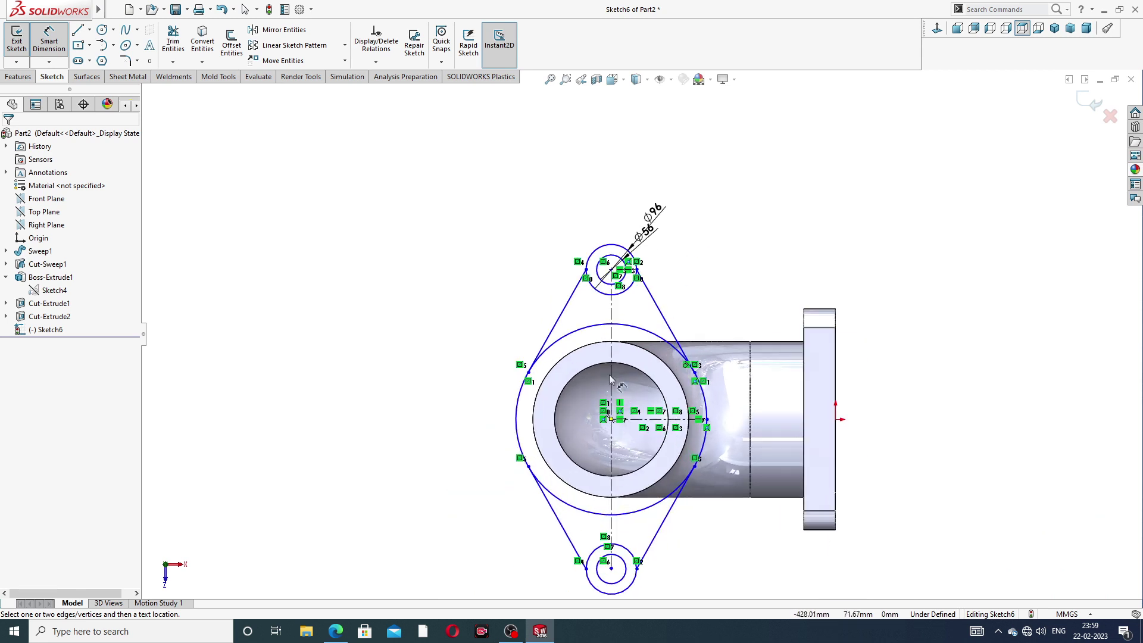
{"action": "left_click", "coordinate": [611, 271]}
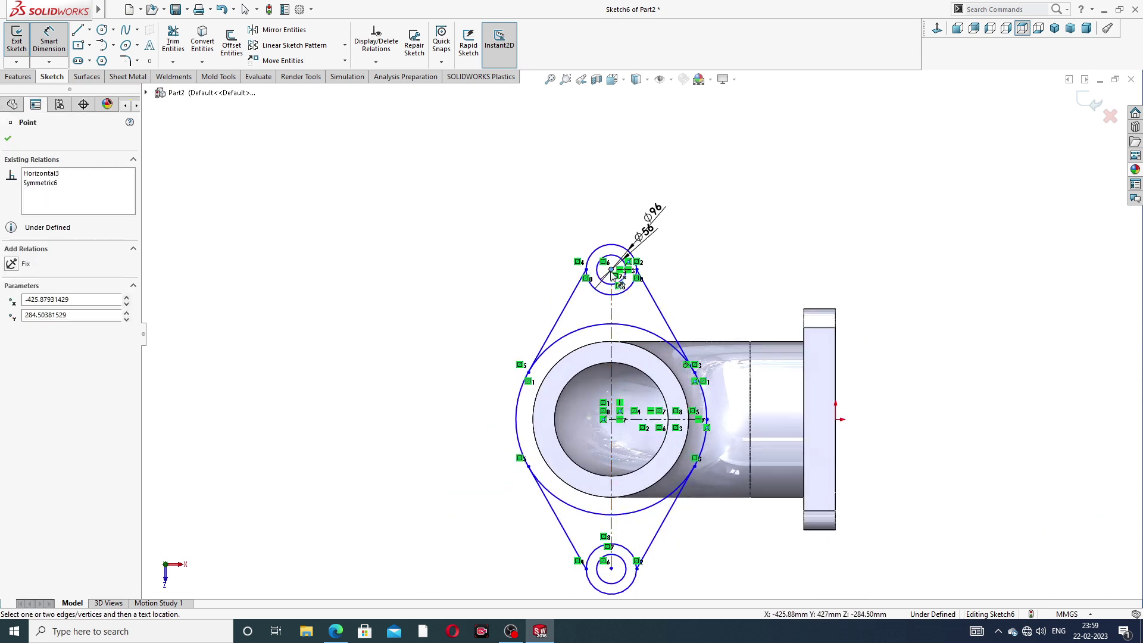
{"action": "left_click", "coordinate": [611, 569]}
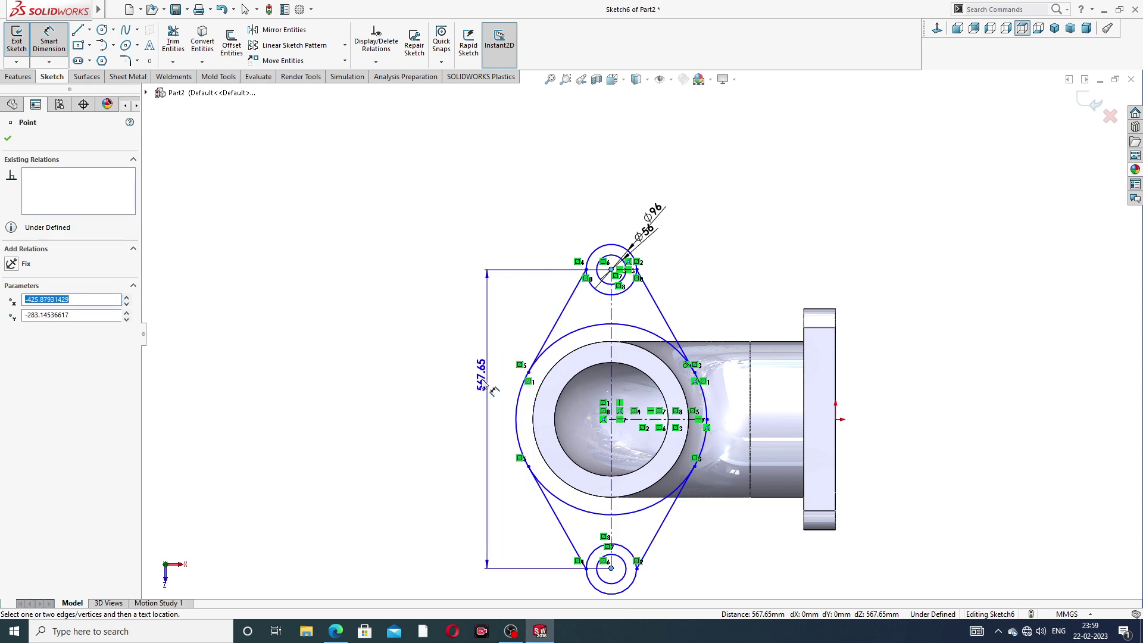
{"action": "left_click", "coordinate": [474, 387]}
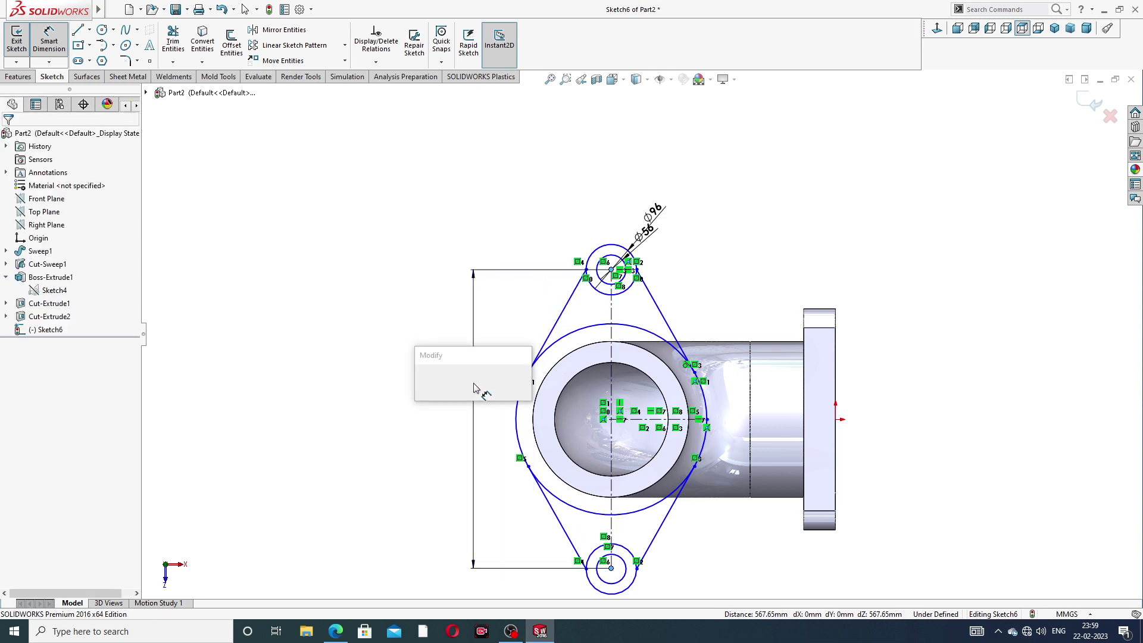
{"action": "left_click", "coordinate": [336, 633]}
{"action": "left_click", "coordinate": [336, 632]}
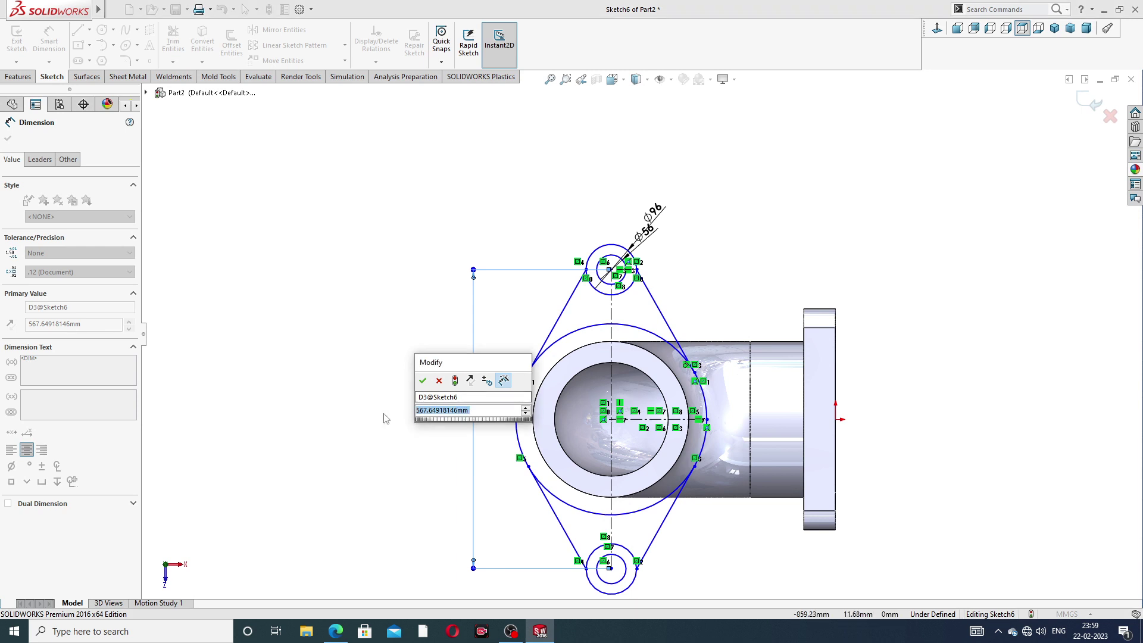
{"action": "type", "text": "620"}
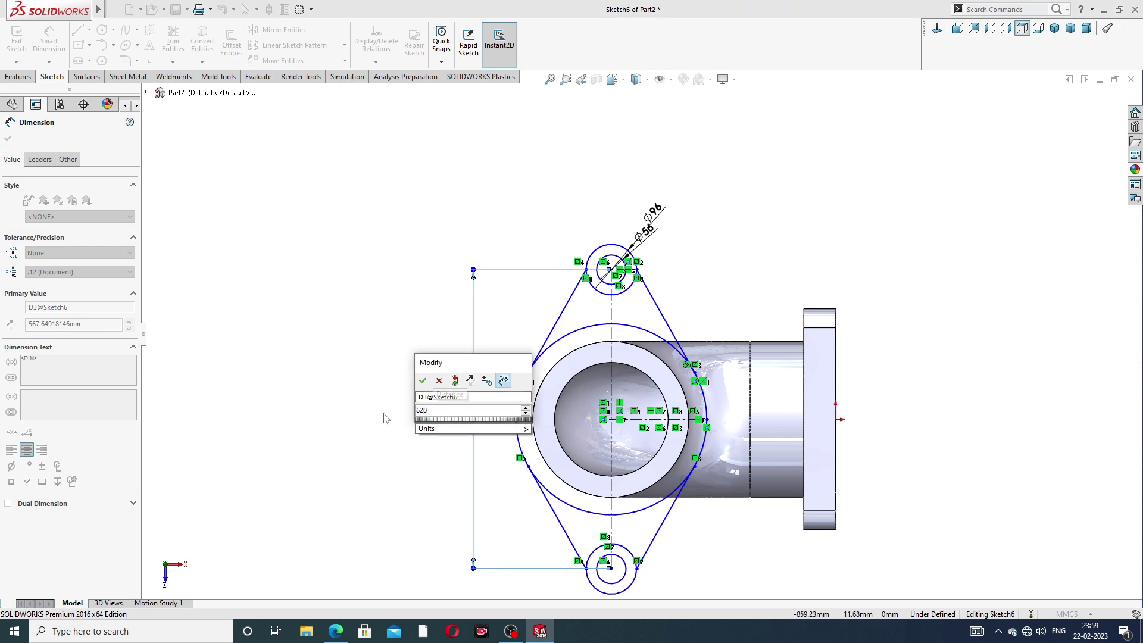
{"action": "key", "text": "Return"}
{"action": "key", "text": "Escape"}
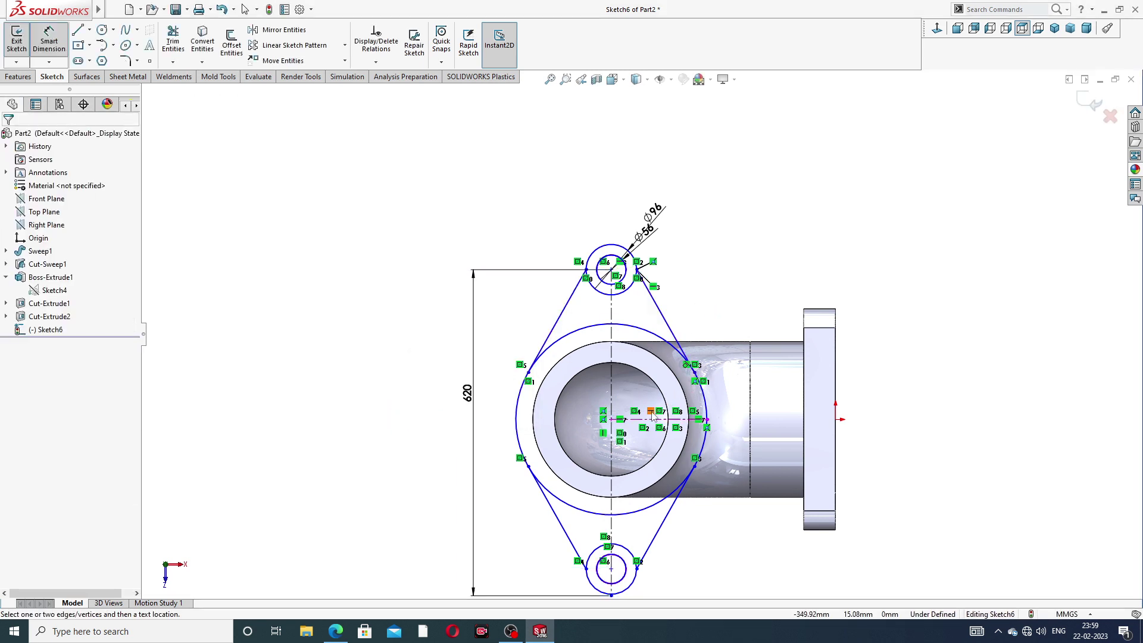
- Dimension the large central flange circle to 356 mm diameter
{"action": "scroll", "coordinate": [655, 417], "scroll_direction": "down", "scroll_amount": 2}
{"action": "scroll", "coordinate": [653, 415], "scroll_direction": "up", "scroll_amount": 1}
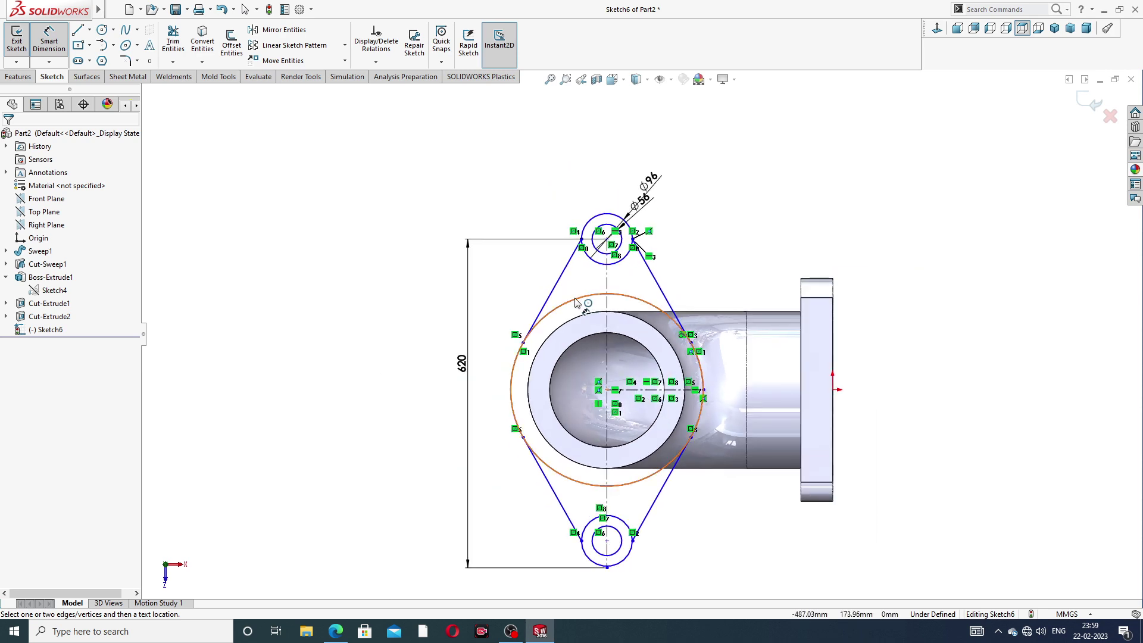
{"action": "left_click", "coordinate": [335, 633]}
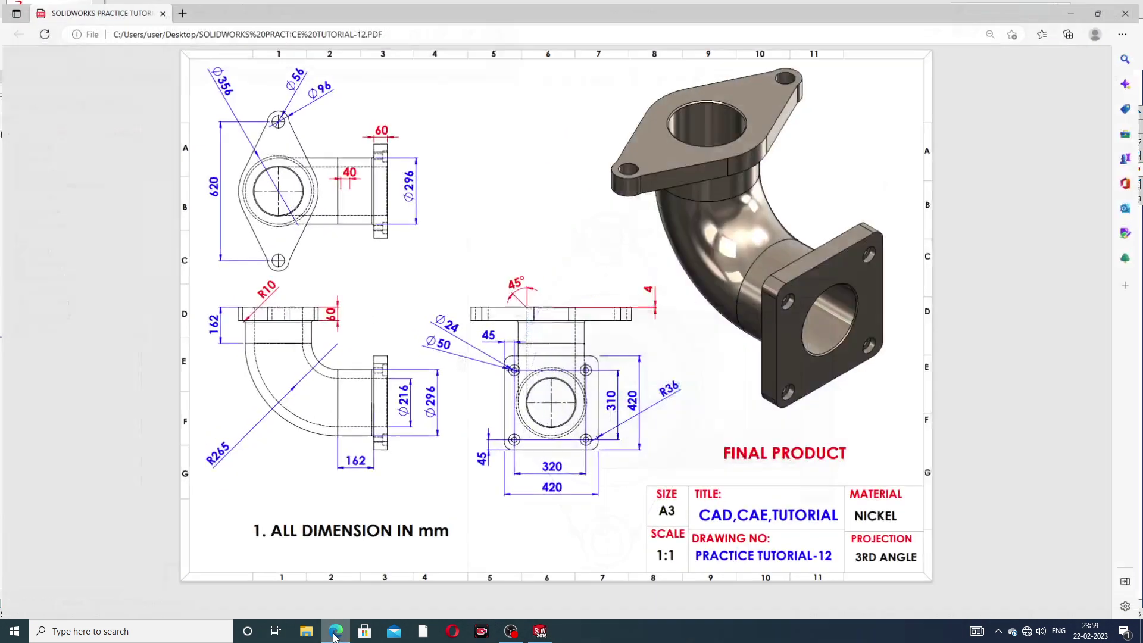
{"action": "left_click", "coordinate": [335, 635]}
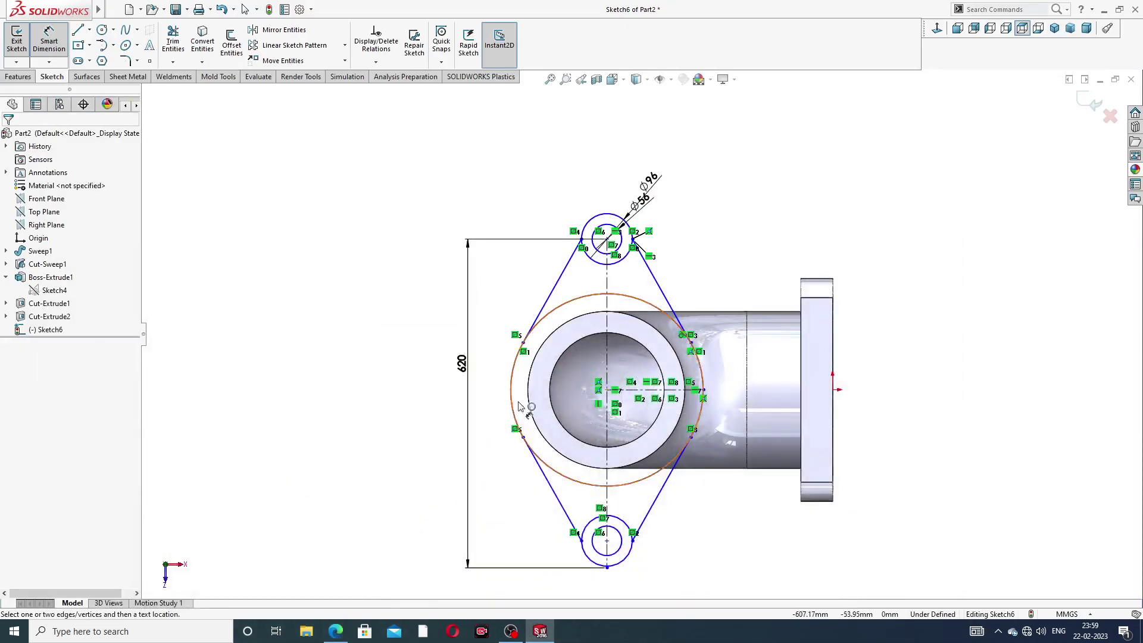
{"action": "left_click", "coordinate": [570, 303]}
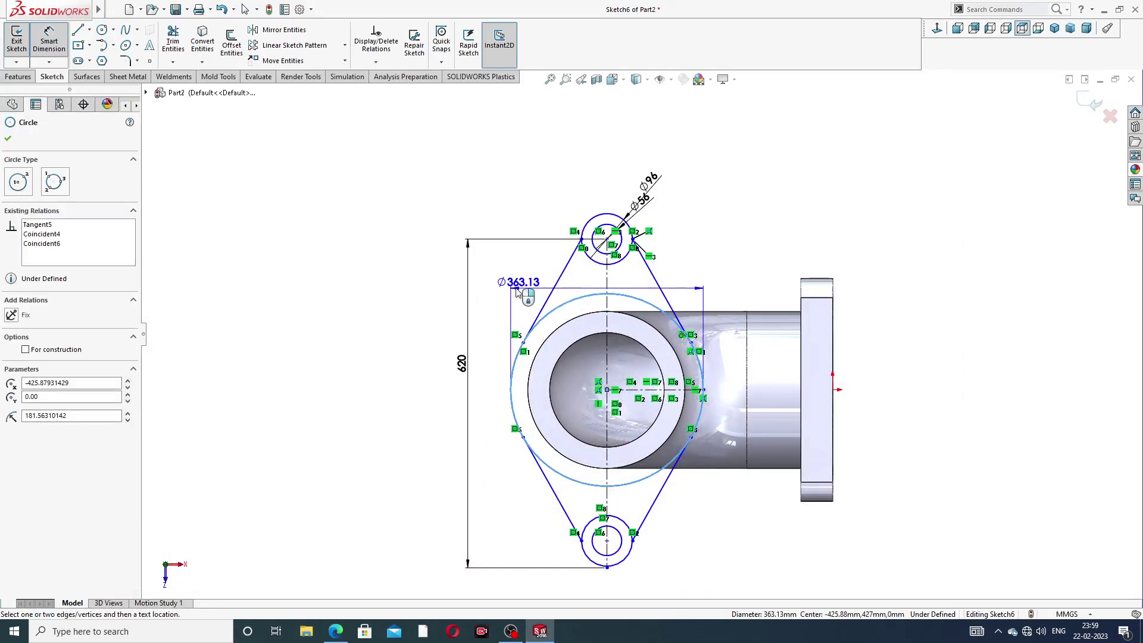
{"action": "left_click", "coordinate": [487, 282]}
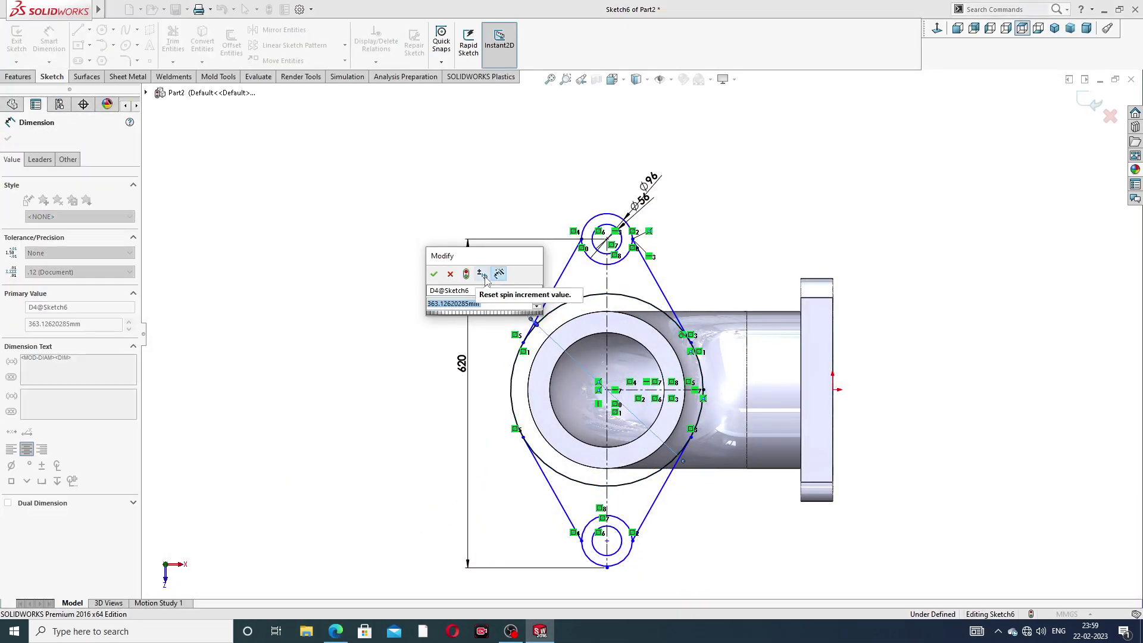
{"action": "type", "text": "356"}
{"action": "key", "text": "Return"}
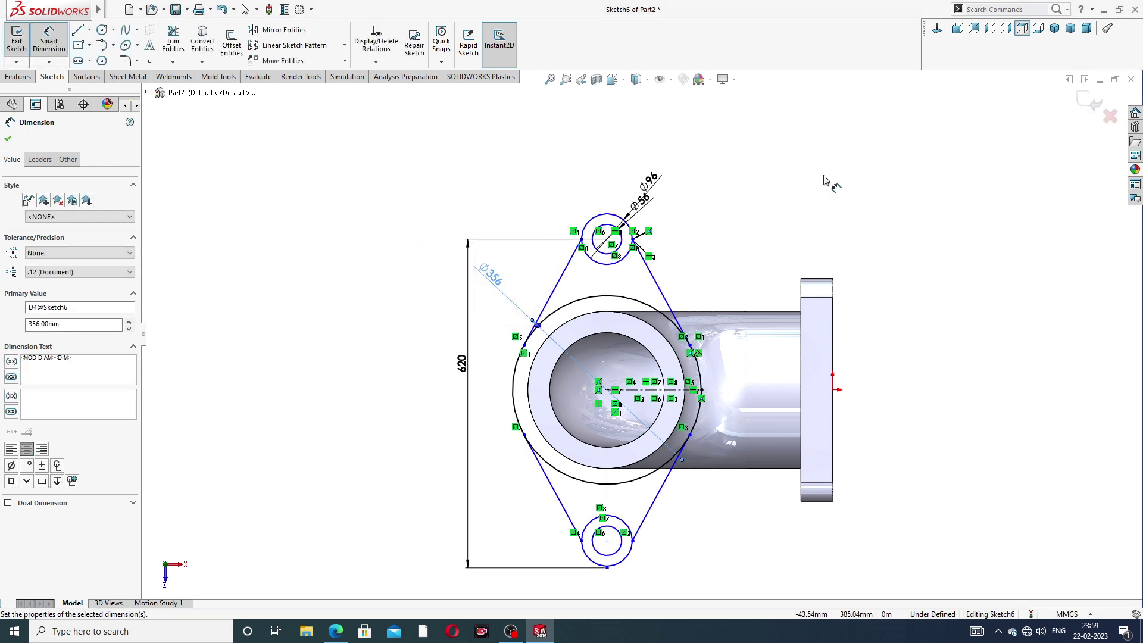
{"action": "left_click", "coordinate": [757, 220]}
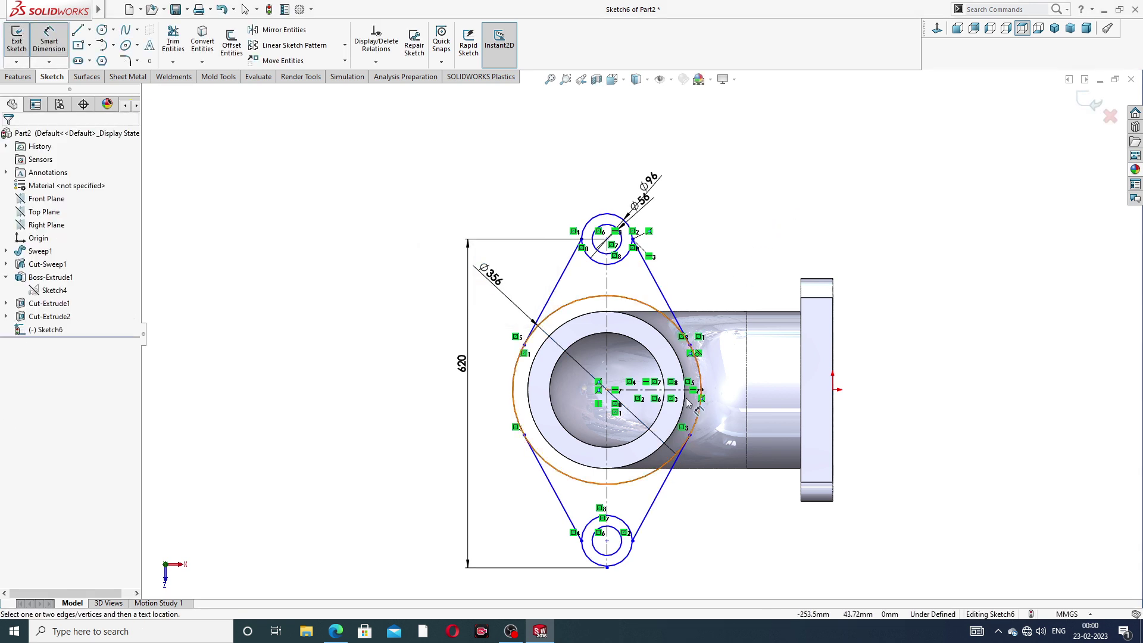
- Leave dimensioning mode and inspect where the slanted line meets the circle
{"action": "scroll", "coordinate": [645, 286], "scroll_direction": "down", "scroll_amount": 1}
{"action": "scroll", "coordinate": [645, 286], "scroll_direction": "down", "scroll_amount": 3}
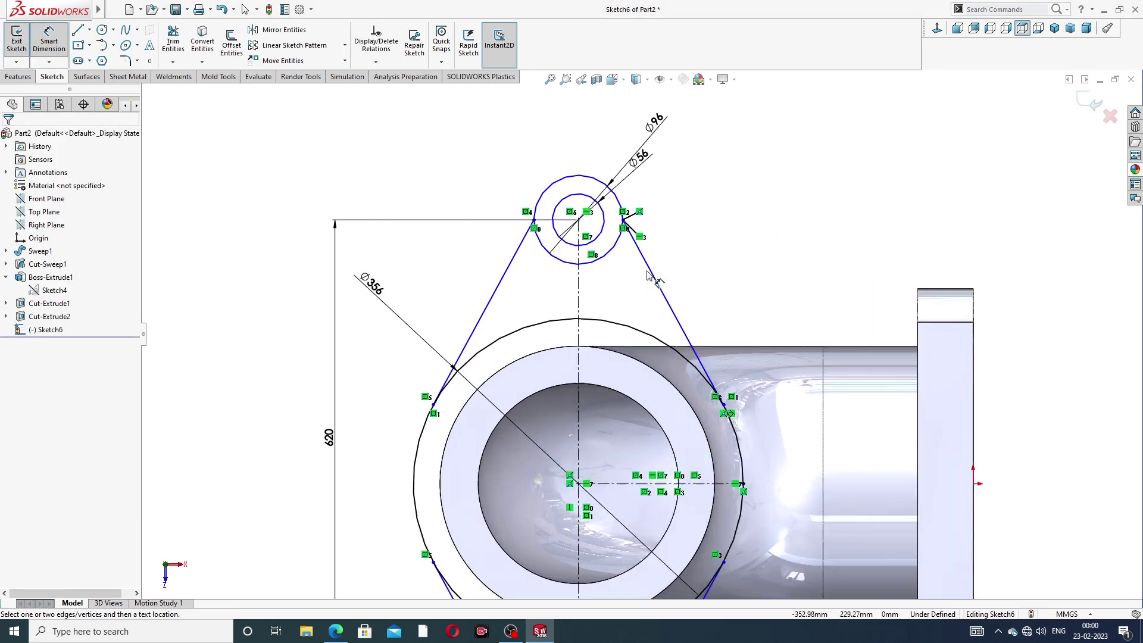
{"action": "right_click", "coordinate": [693, 175]}
{"action": "left_click", "coordinate": [711, 177]}
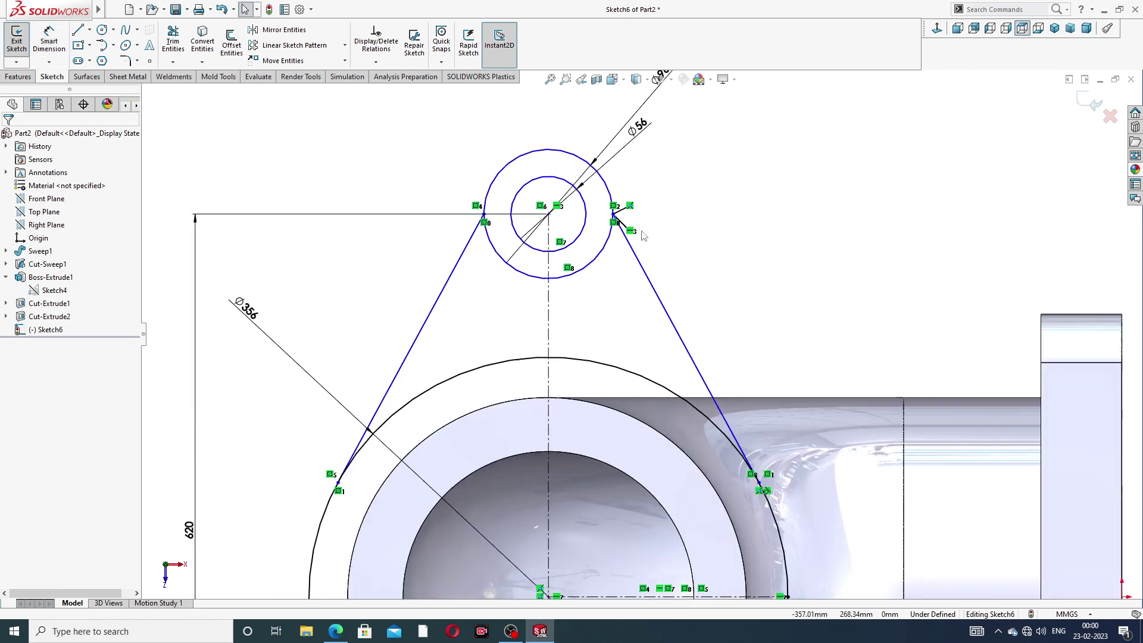
{"action": "scroll", "coordinate": [644, 229], "scroll_direction": "down", "scroll_amount": 6}
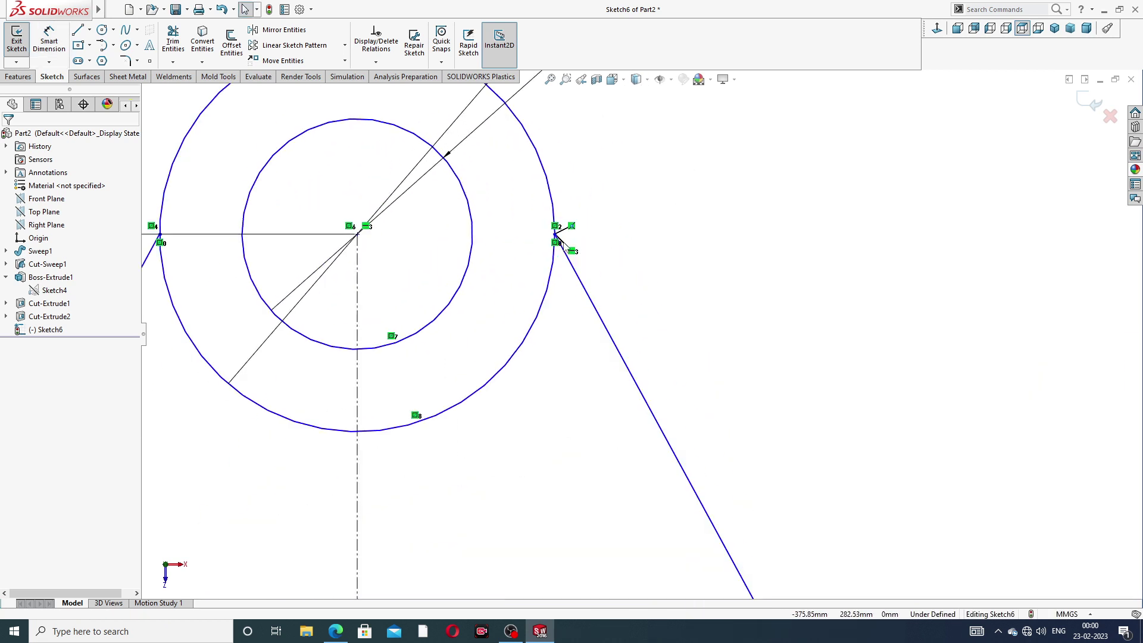
{"action": "scroll", "coordinate": [556, 235], "scroll_direction": "down", "scroll_amount": 6}
{"action": "left_click", "coordinate": [599, 268]}
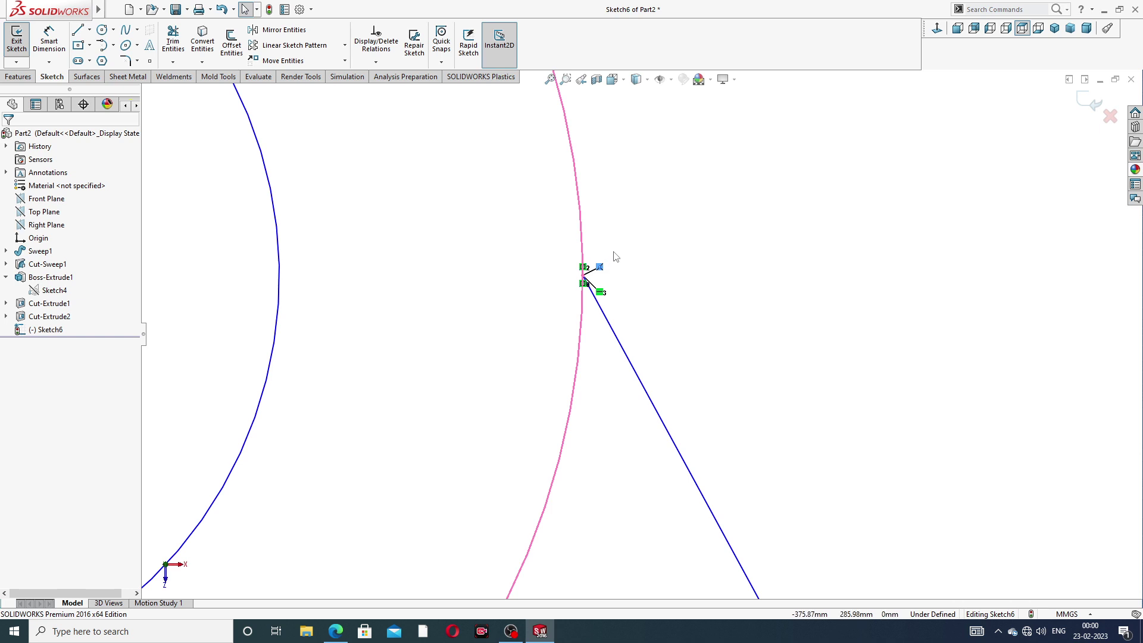
- Make the right slanted line tangent to the Ø356 circle
{"action": "scroll", "coordinate": [616, 256], "scroll_direction": "up", "scroll_amount": 2}
{"action": "scroll", "coordinate": [613, 274], "scroll_direction": "up", "scroll_amount": 2}
{"action": "scroll", "coordinate": [613, 274], "scroll_direction": "up", "scroll_amount": 2}
{"action": "scroll", "coordinate": [624, 314], "scroll_direction": "up", "scroll_amount": 2}
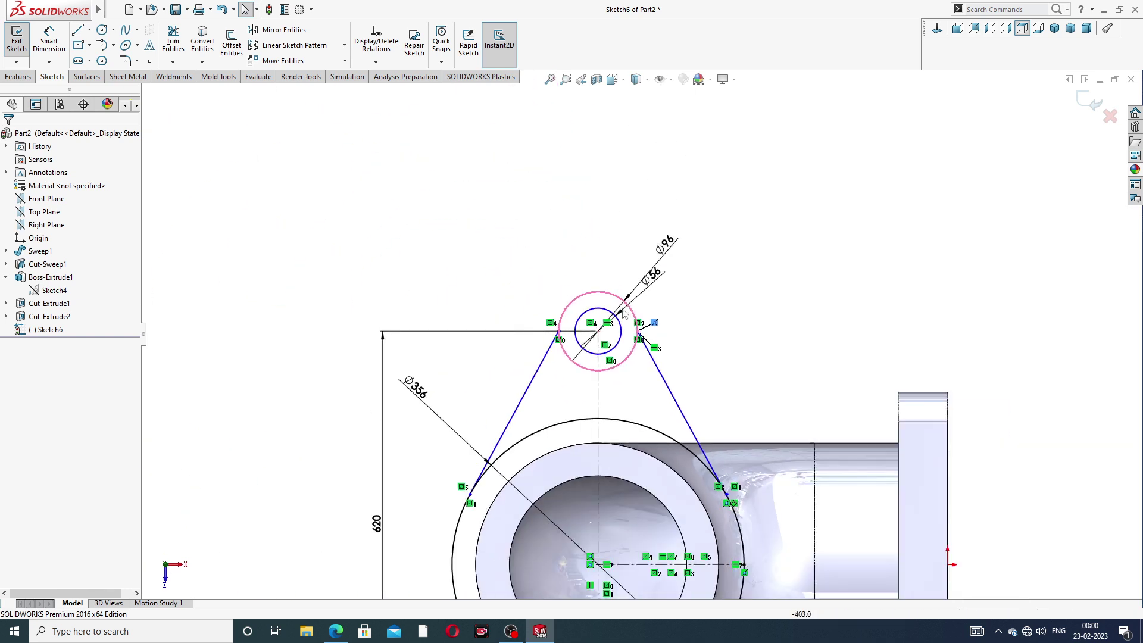
{"action": "scroll", "coordinate": [631, 357], "scroll_direction": "up", "scroll_amount": 2}
{"action": "scroll", "coordinate": [646, 450], "scroll_direction": "up", "scroll_amount": 2}
{"action": "scroll", "coordinate": [646, 449], "scroll_direction": "up", "scroll_amount": 3}
{"action": "scroll", "coordinate": [645, 447], "scroll_direction": "down", "scroll_amount": 2}
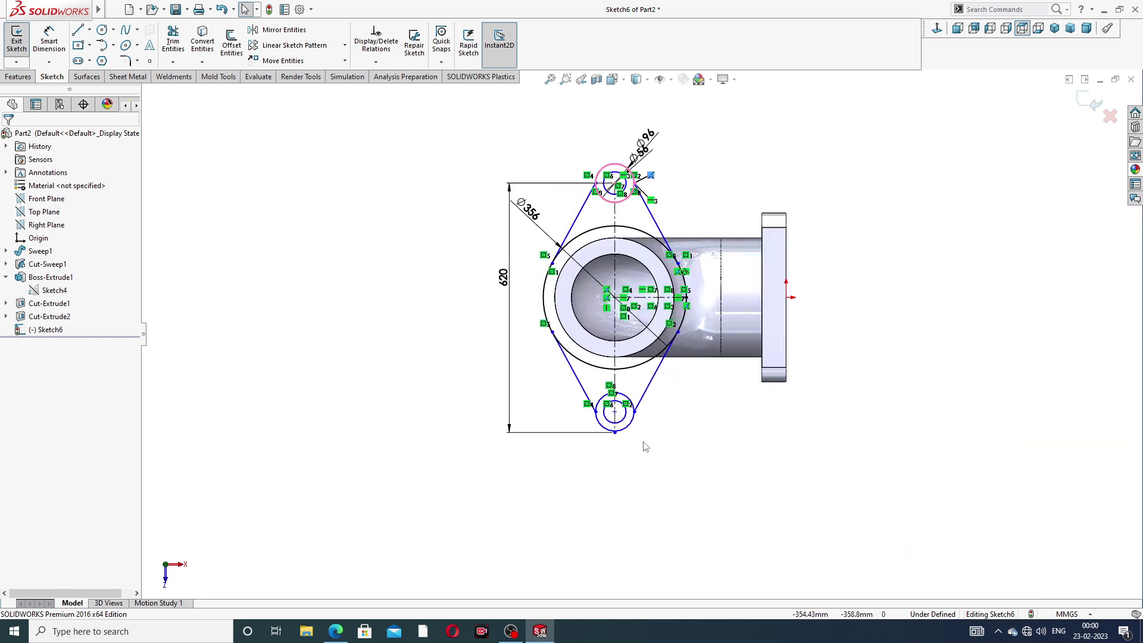
{"action": "scroll", "coordinate": [646, 447], "scroll_direction": "down", "scroll_amount": 3}
{"action": "scroll", "coordinate": [674, 334], "scroll_direction": "down", "scroll_amount": 1}
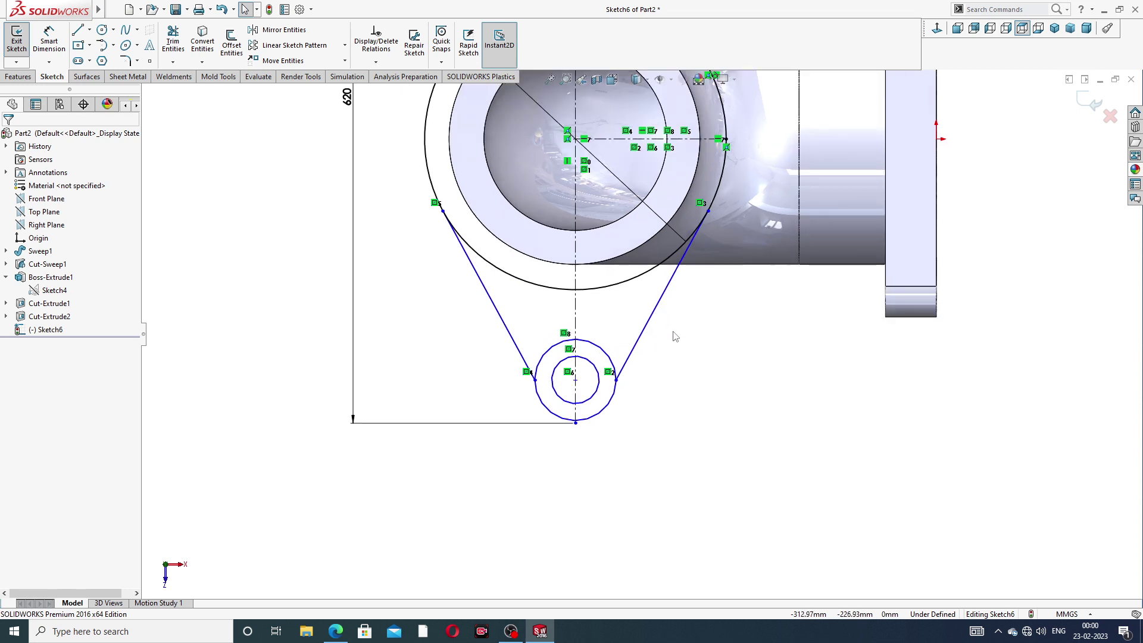
{"action": "left_click", "coordinate": [660, 298]}
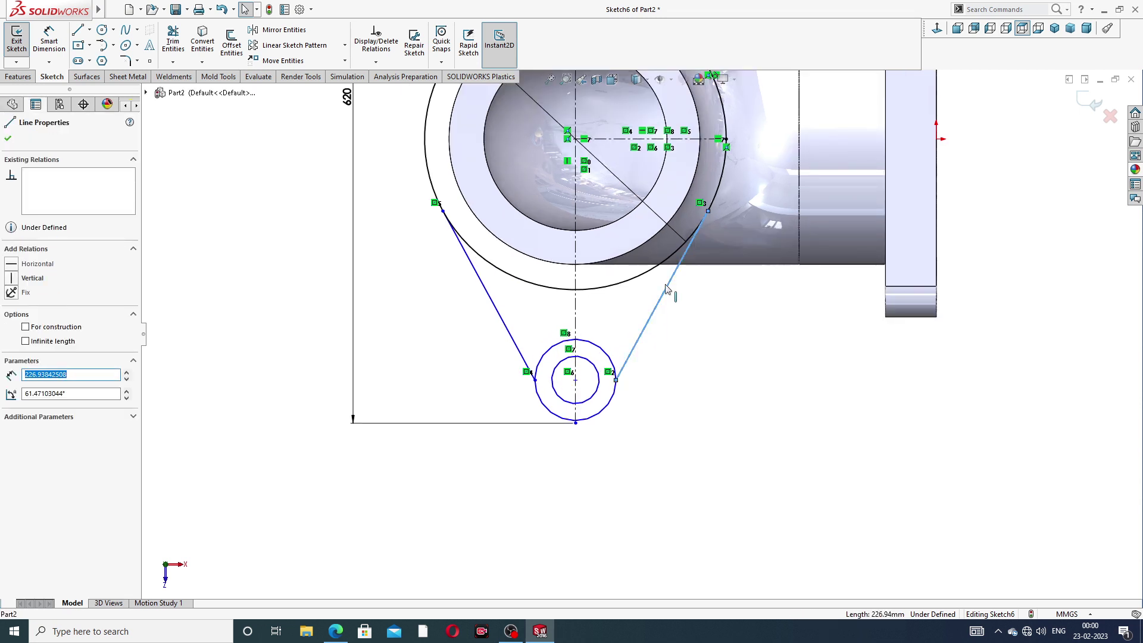
{"action": "left_click", "coordinate": [659, 271], "text": "ctrl"}
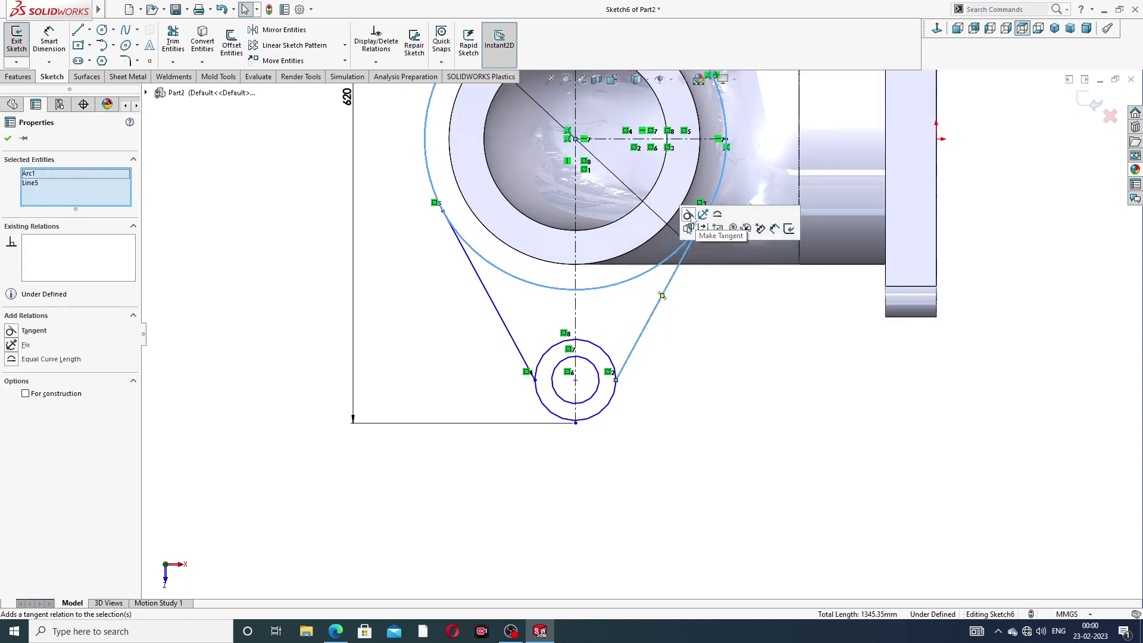
{"action": "left_click", "coordinate": [714, 315]}
- Zoom out and orbit the part to check the flange outline in perspective
{"action": "key", "text": "z"}
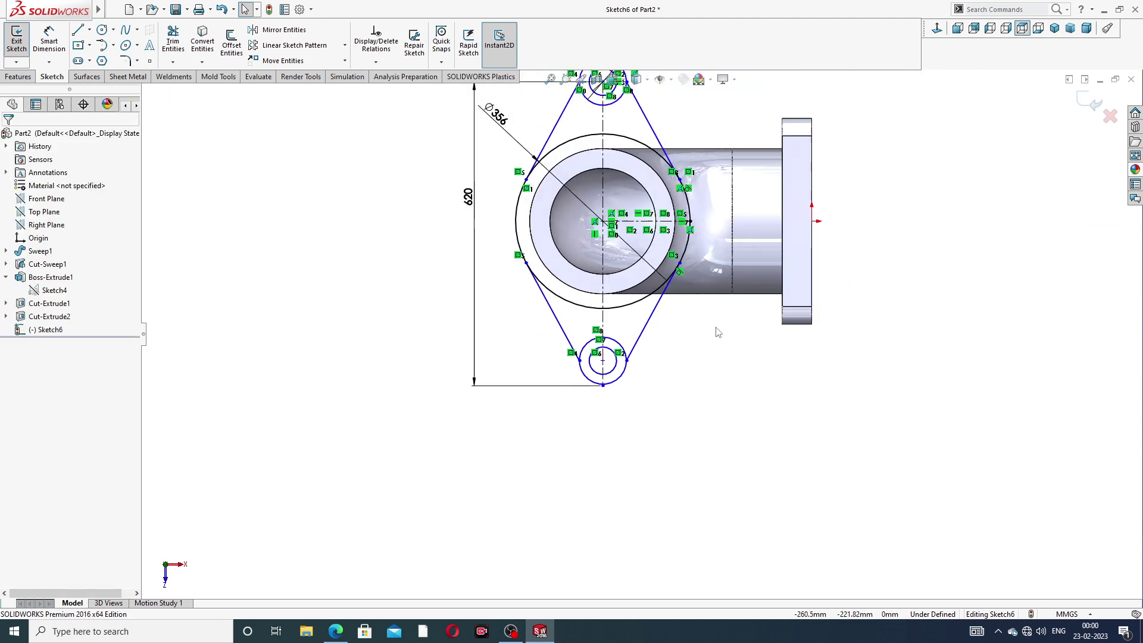
{"action": "key", "text": "z"}
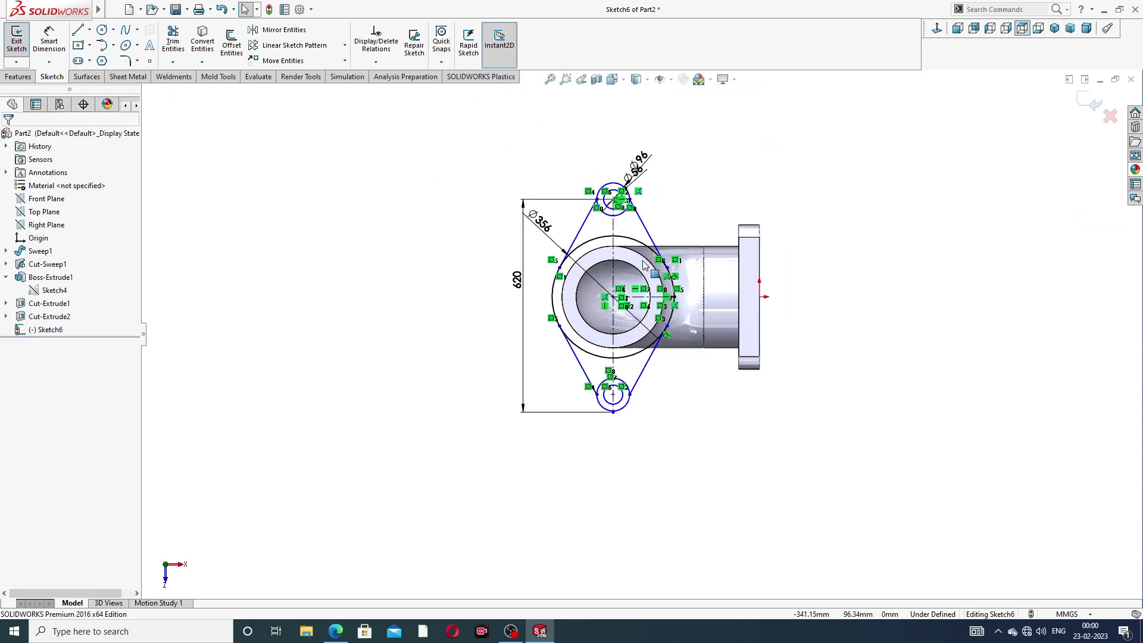
{"action": "scroll", "coordinate": [708, 196], "scroll_direction": "down", "scroll_amount": 2}
{"action": "scroll", "coordinate": [725, 239], "scroll_direction": "down", "scroll_amount": 2}
{"action": "middle_click_drag", "start_coordinate": [725, 240], "coordinate": [755, 185]}
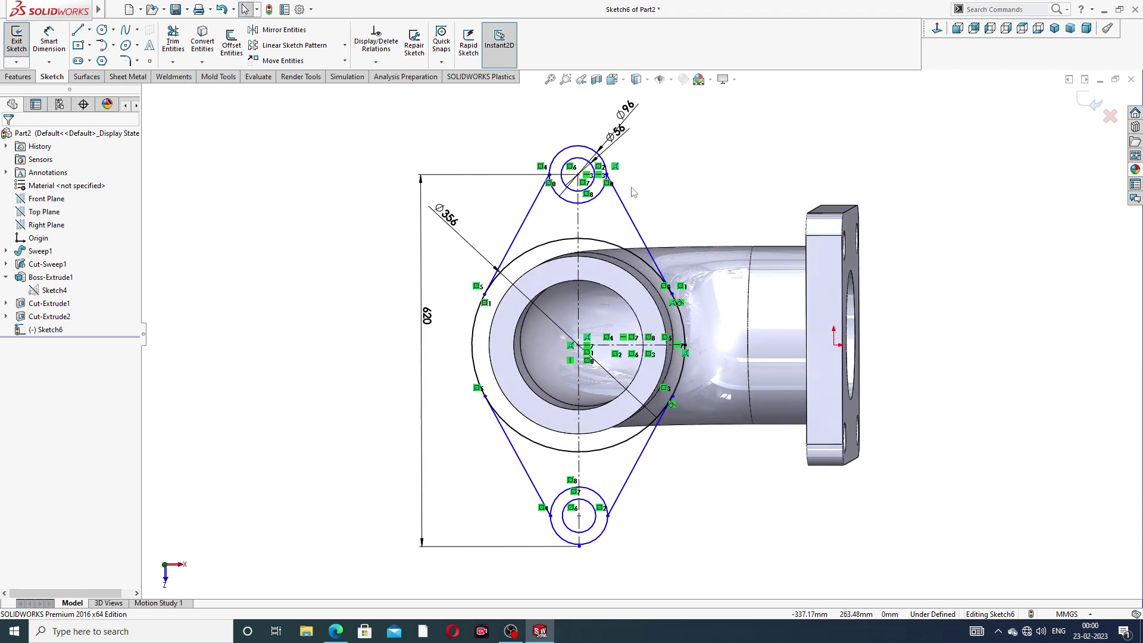
{"action": "scroll", "coordinate": [650, 250], "scroll_direction": "down", "scroll_amount": 2}
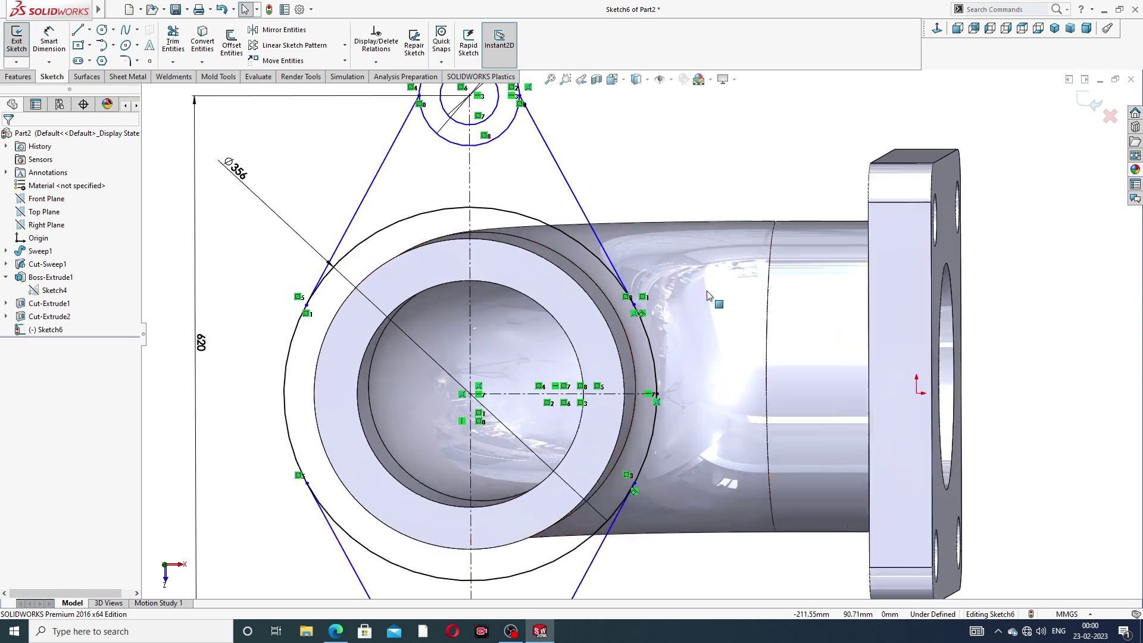
{"action": "scroll", "coordinate": [661, 297], "scroll_direction": "down", "scroll_amount": 2}
{"action": "scroll", "coordinate": [567, 307], "scroll_direction": "up", "scroll_amount": 3}
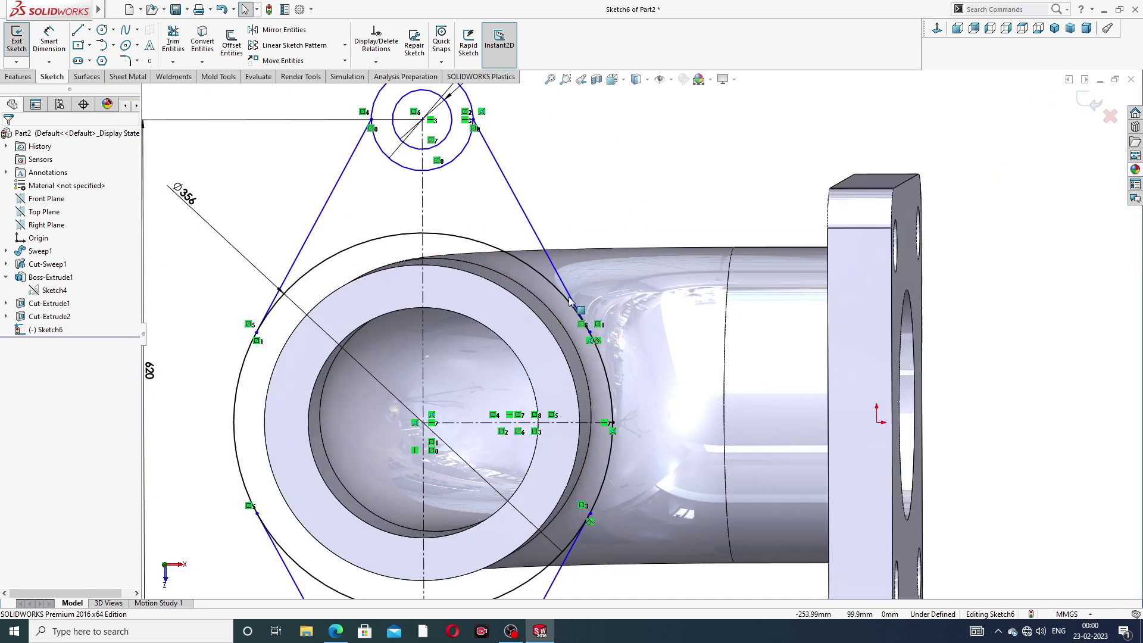
{"action": "scroll", "coordinate": [569, 358], "scroll_direction": "up", "scroll_amount": 2}
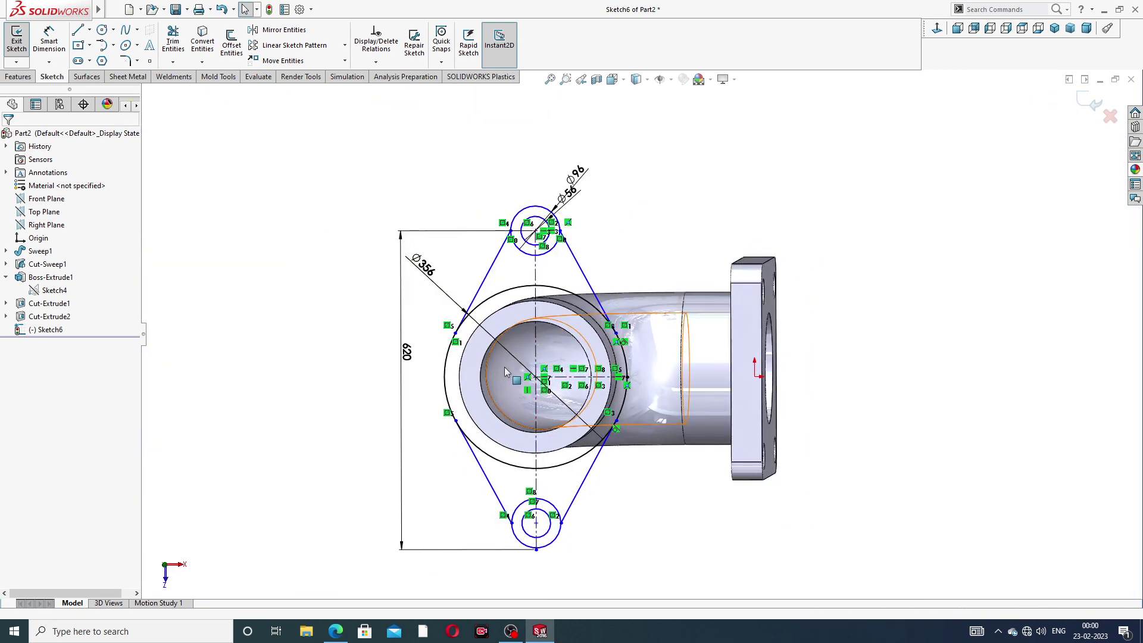
- Run Fully Define Sketch on Sketch6, calculating and accepting the missing relations and dimensions
{"action": "left_click", "coordinate": [383, 64]}
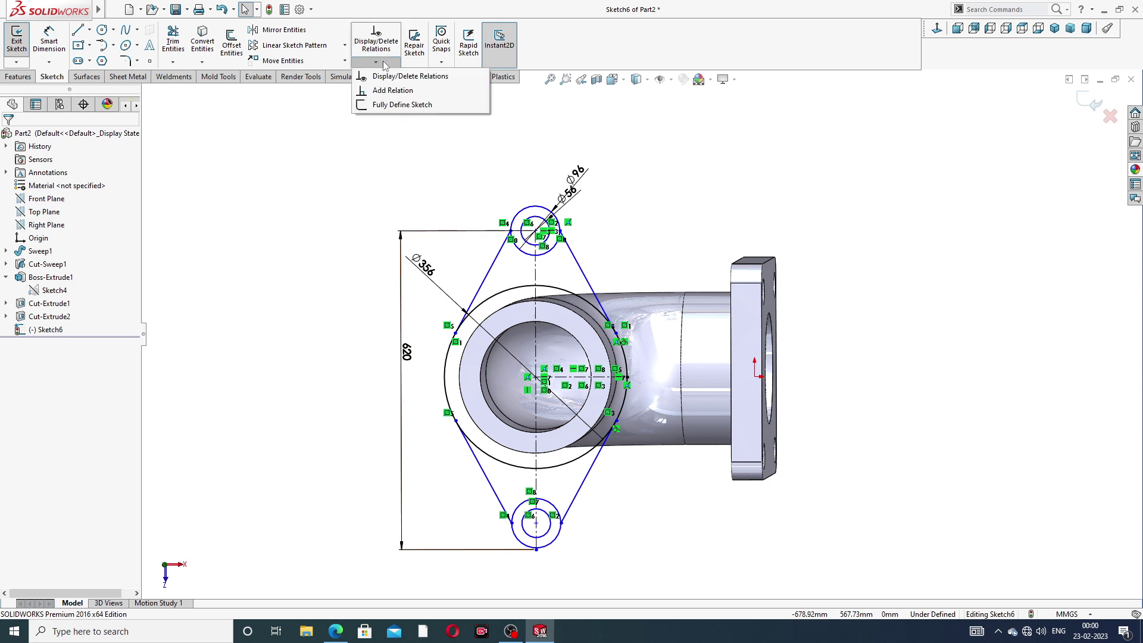
{"action": "left_click", "coordinate": [402, 105]}
{"action": "left_click", "coordinate": [79, 201]}
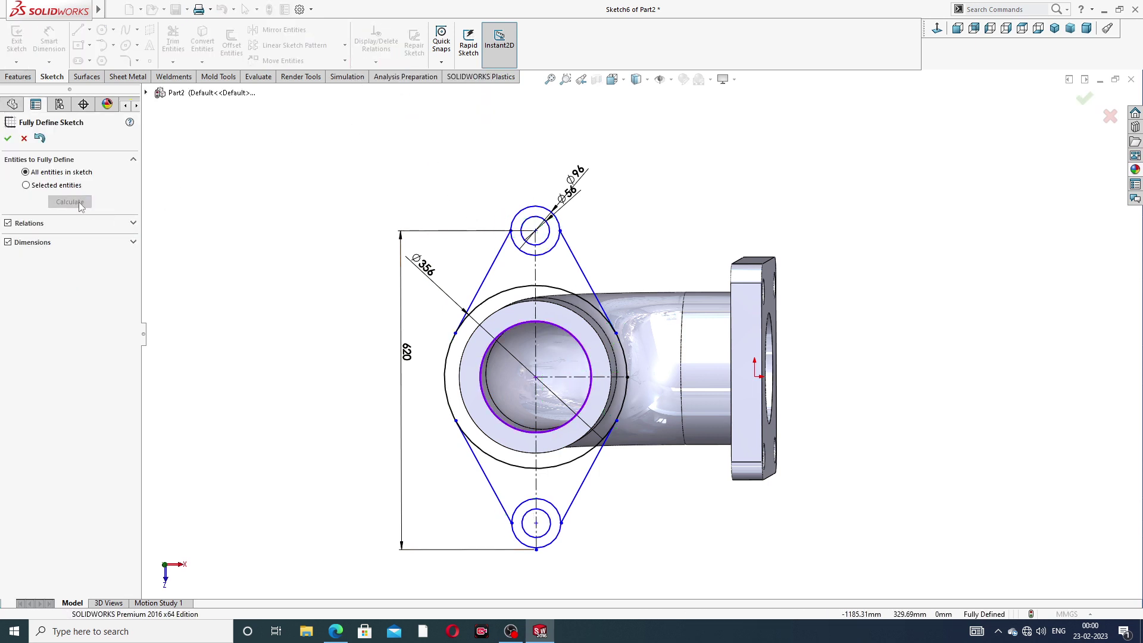
{"action": "left_click", "coordinate": [8, 138]}
{"action": "scroll", "coordinate": [476, 386], "scroll_direction": "down", "scroll_amount": 2}
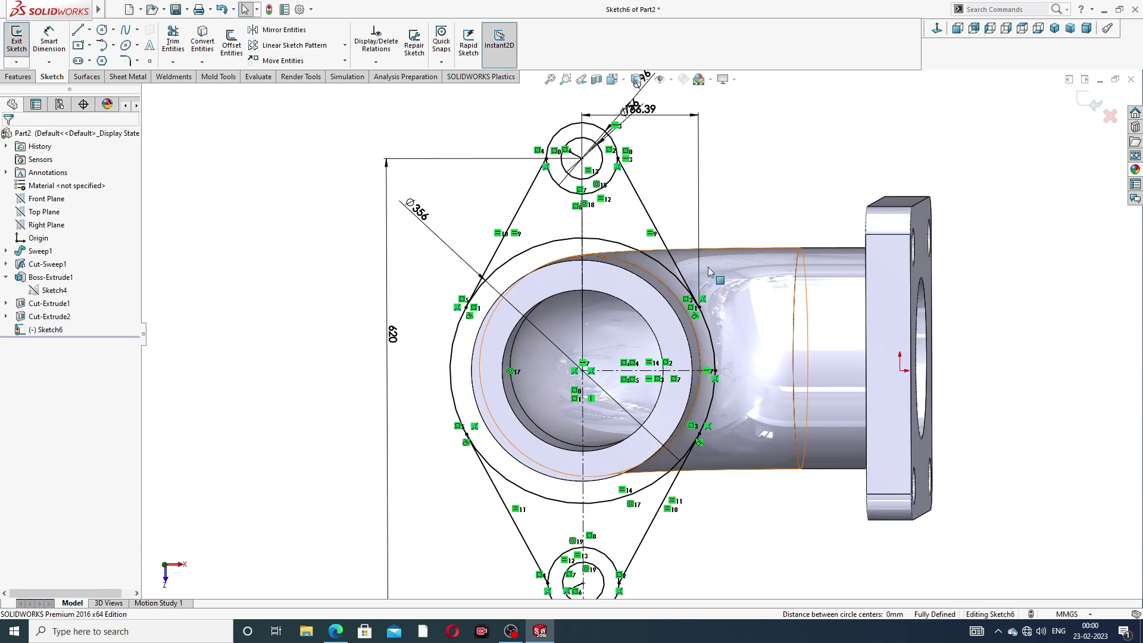
{"action": "mouse_move", "coordinate": [708, 267]}
{"action": "middle_mouse_down"}
{"action": "mouse_move", "coordinate": [524, 266]}
{"action": "mouse_move", "coordinate": [594, 276]}
{"action": "mouse_move", "coordinate": [663, 266]}
{"action": "mouse_move", "coordinate": [719, 304]}
{"action": "middle_mouse_up"}
{"action": "scroll", "coordinate": [663, 266], "scroll_direction": "up", "scroll_amount": 3}
{"action": "middle_click_drag", "start_coordinate": [720, 305], "coordinate": [674, 320]}
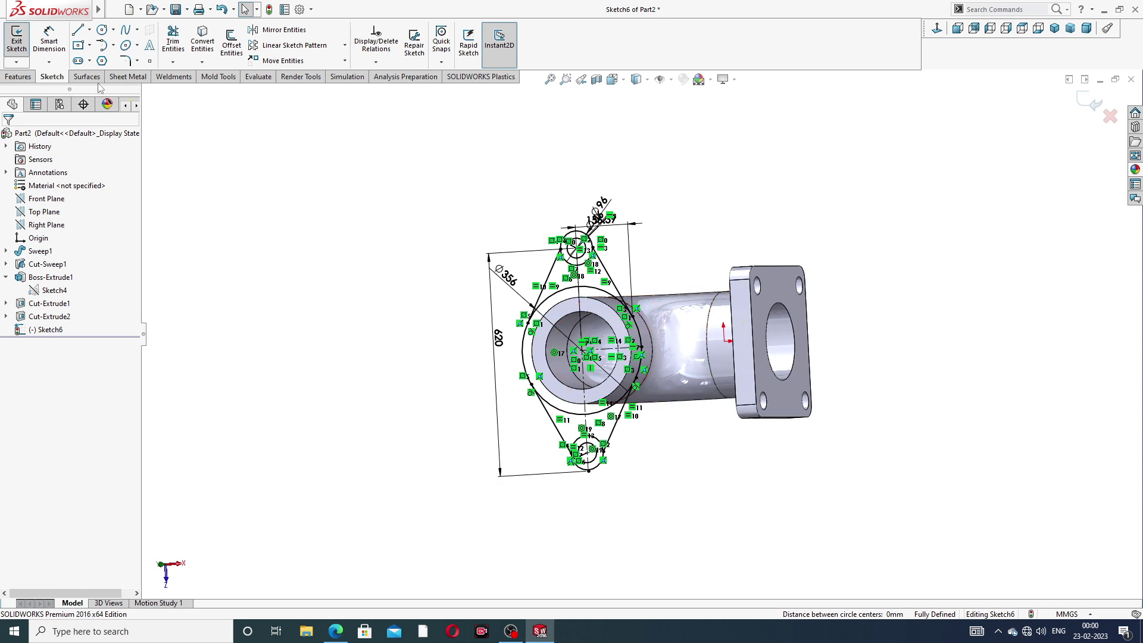
- Start a Boss-Extrude selecting both boss rings, both triangular webs and the pipe ring
{"action": "left_click", "coordinate": [27, 77]}
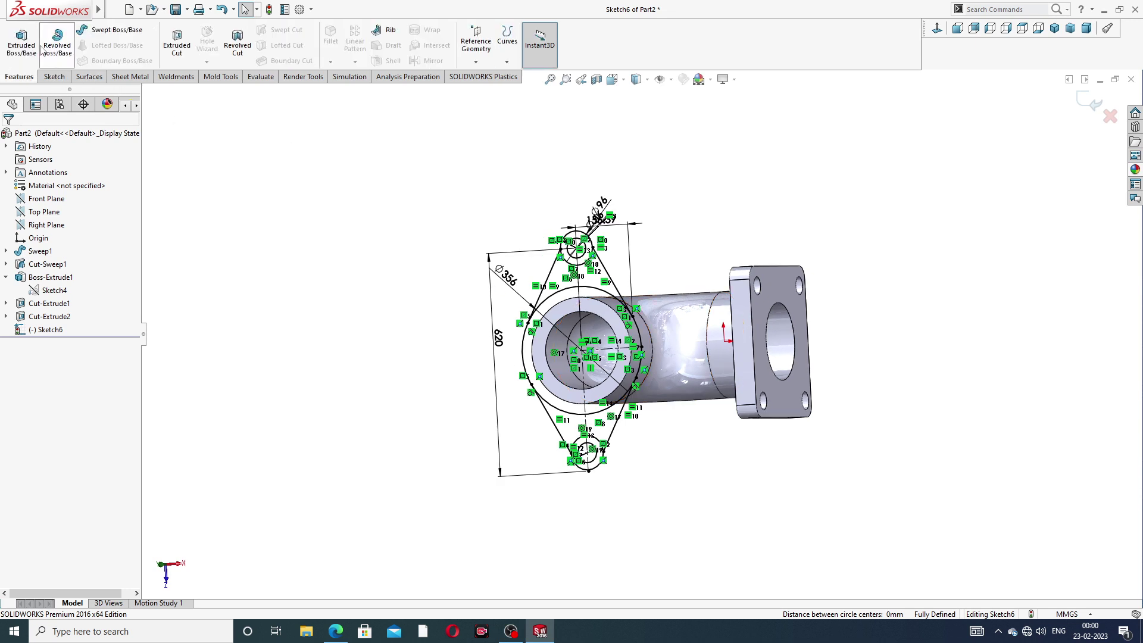
{"action": "left_click", "coordinate": [22, 41]}
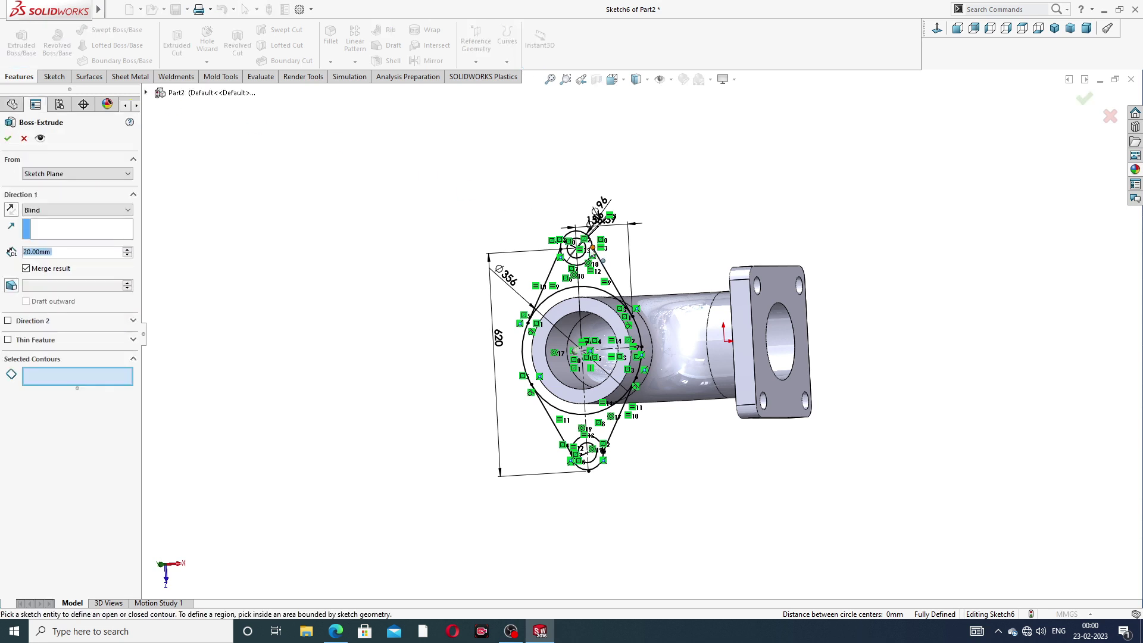
{"action": "scroll", "coordinate": [599, 262], "scroll_direction": "down", "scroll_amount": 5}
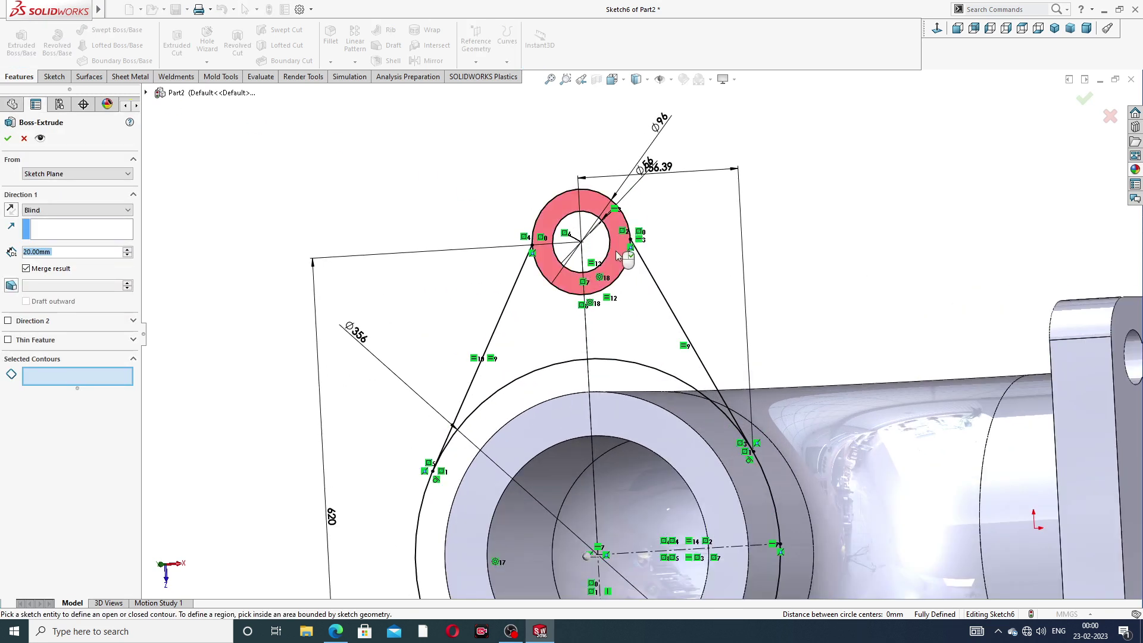
{"action": "left_click", "coordinate": [618, 256]}
{"action": "left_click", "coordinate": [641, 327]}
{"action": "scroll", "coordinate": [641, 328], "scroll_direction": "up", "scroll_amount": 2}
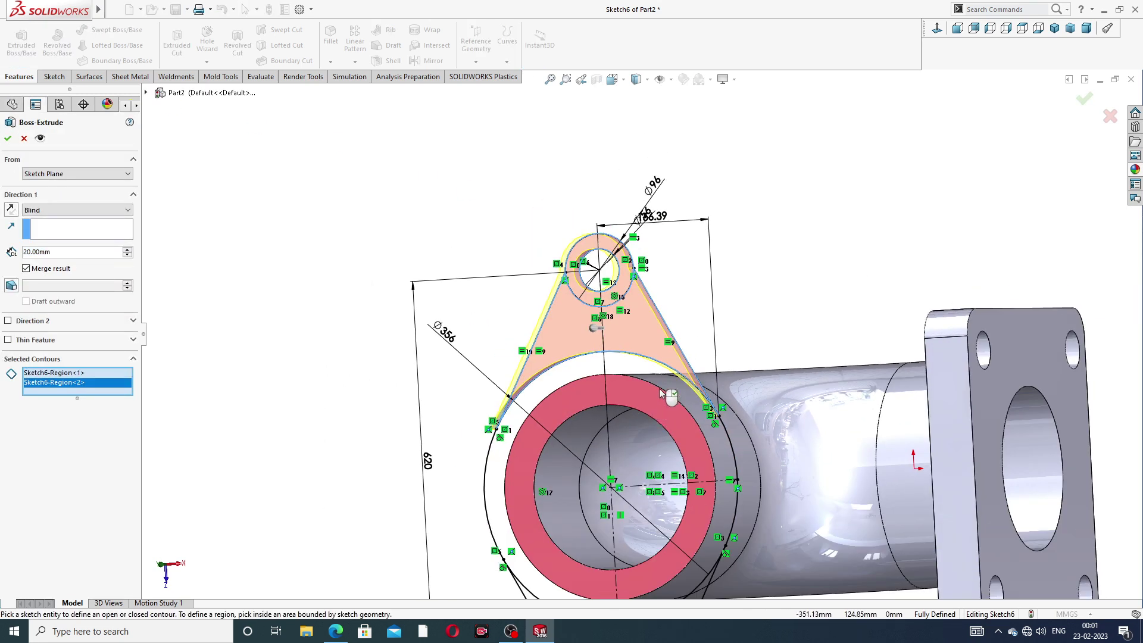
{"action": "left_click", "coordinate": [661, 393]}
{"action": "scroll", "coordinate": [680, 474], "scroll_direction": "up", "scroll_amount": 3}
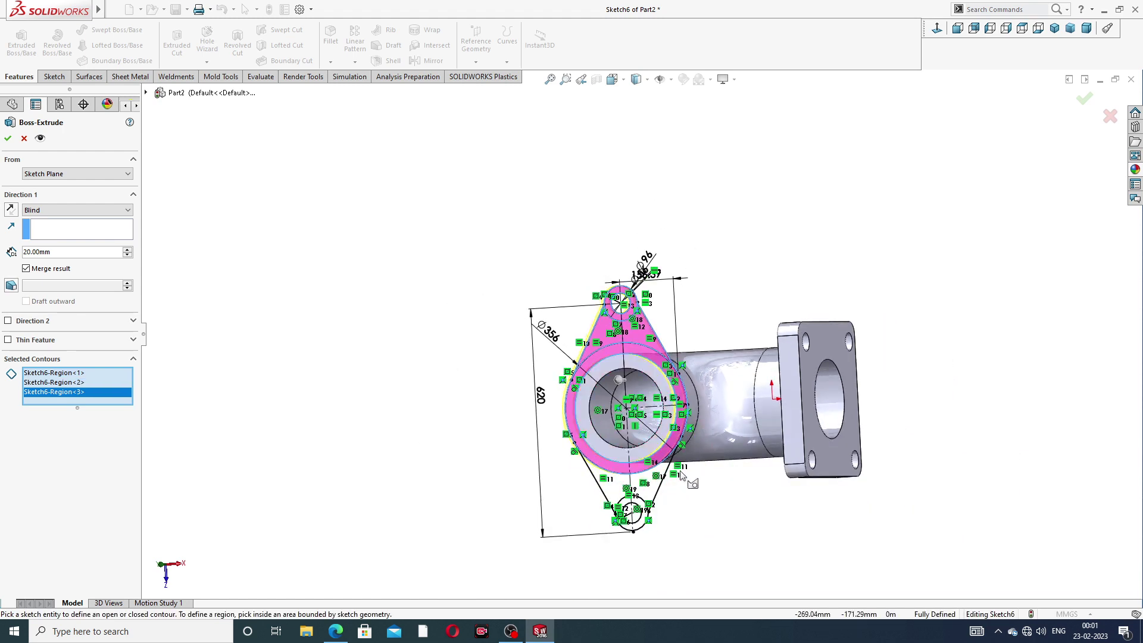
{"action": "scroll", "coordinate": [681, 474], "scroll_direction": "down", "scroll_amount": 2}
{"action": "scroll", "coordinate": [655, 486], "scroll_direction": "down", "scroll_amount": 2}
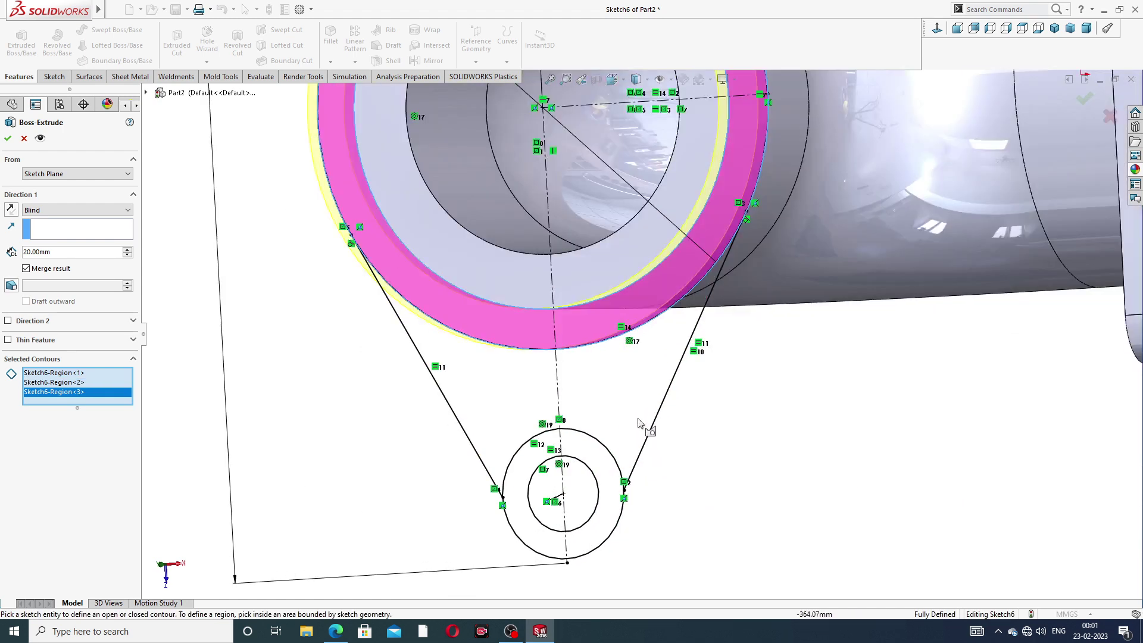
{"action": "left_click", "coordinate": [651, 383]}
{"action": "left_click", "coordinate": [599, 448]}
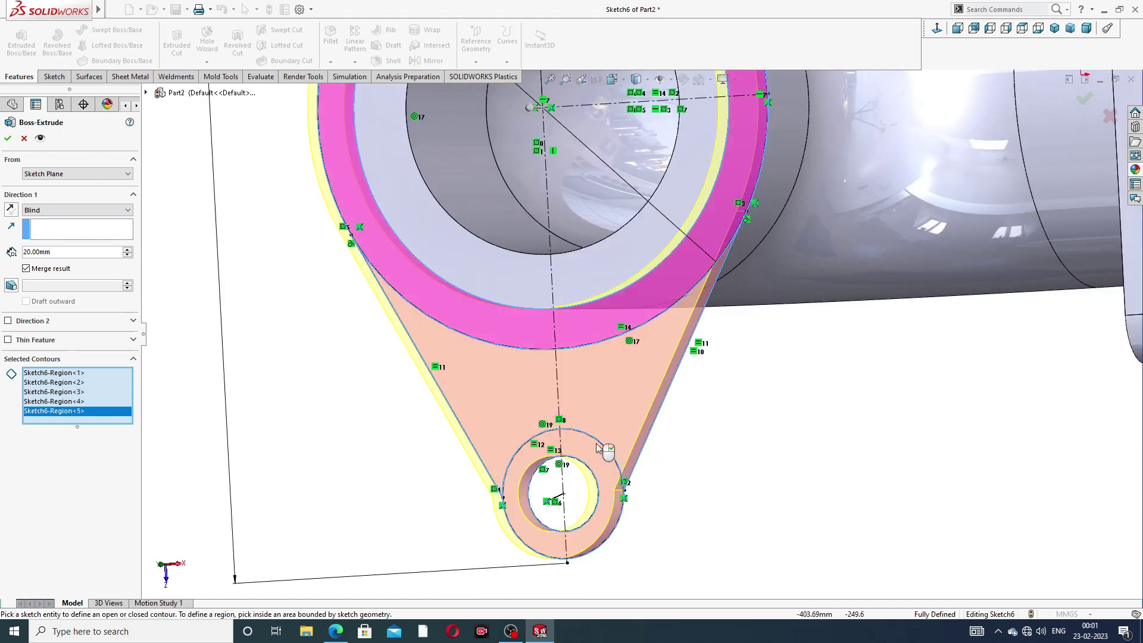
- Add the bore region and set a 60 mm depth in the reversed direction
{"action": "scroll", "coordinate": [599, 447], "scroll_direction": "up", "scroll_amount": 2}
{"action": "scroll", "coordinate": [619, 333], "scroll_direction": "up", "scroll_amount": 2}
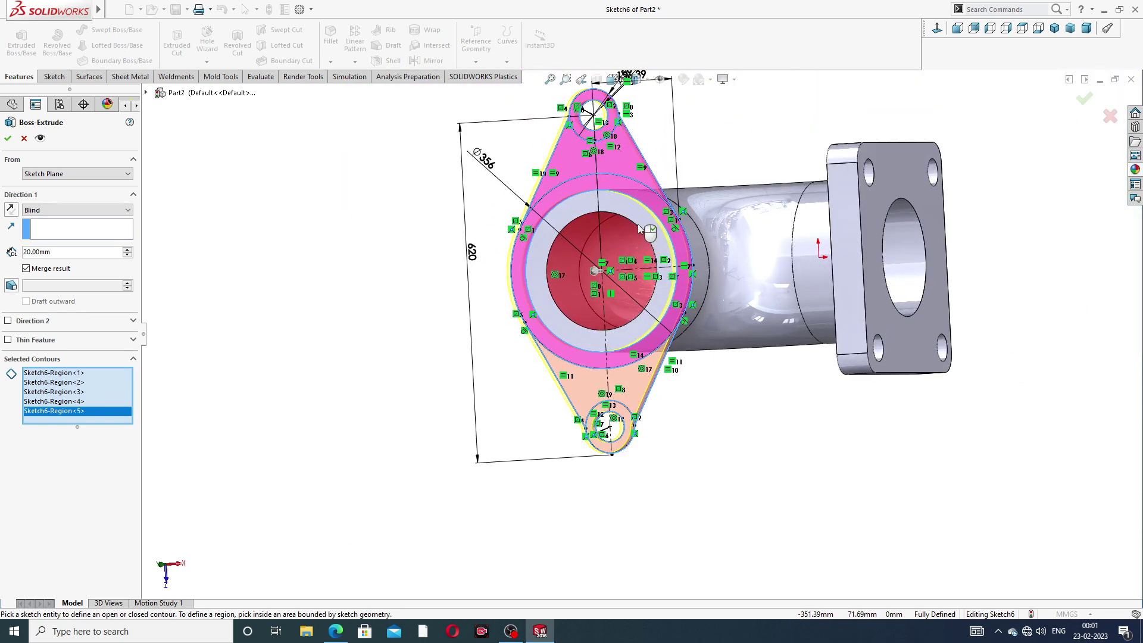
{"action": "middle_click_drag", "start_coordinate": [639, 228], "coordinate": [551, 211]}
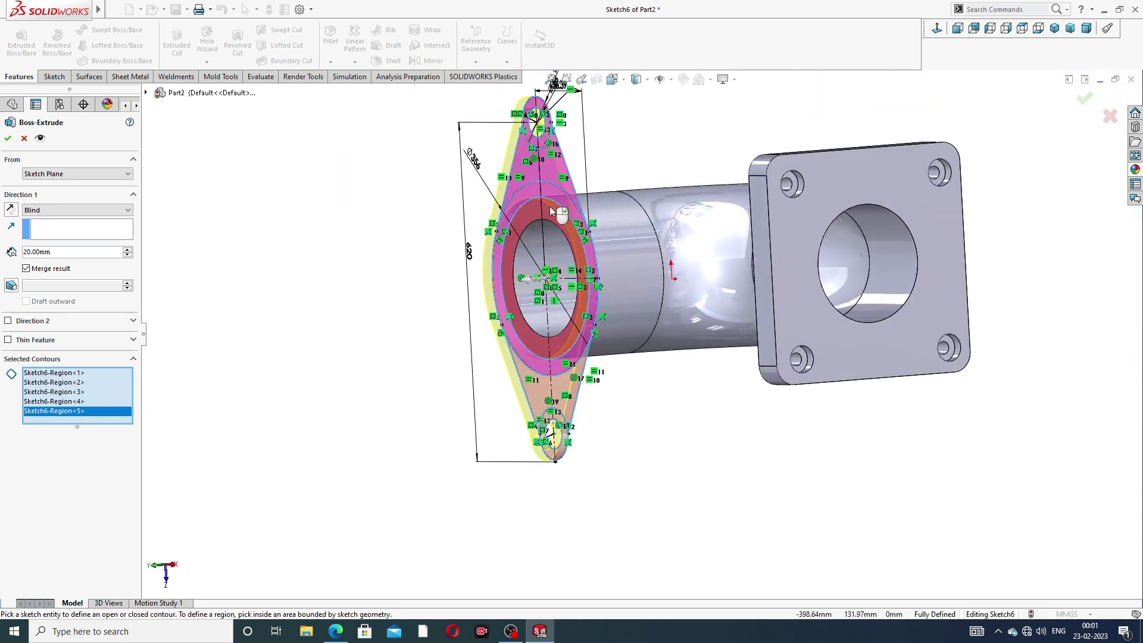
{"action": "left_click", "coordinate": [550, 212]}
{"action": "middle_click_drag", "start_coordinate": [620, 240], "coordinate": [600, 244]}
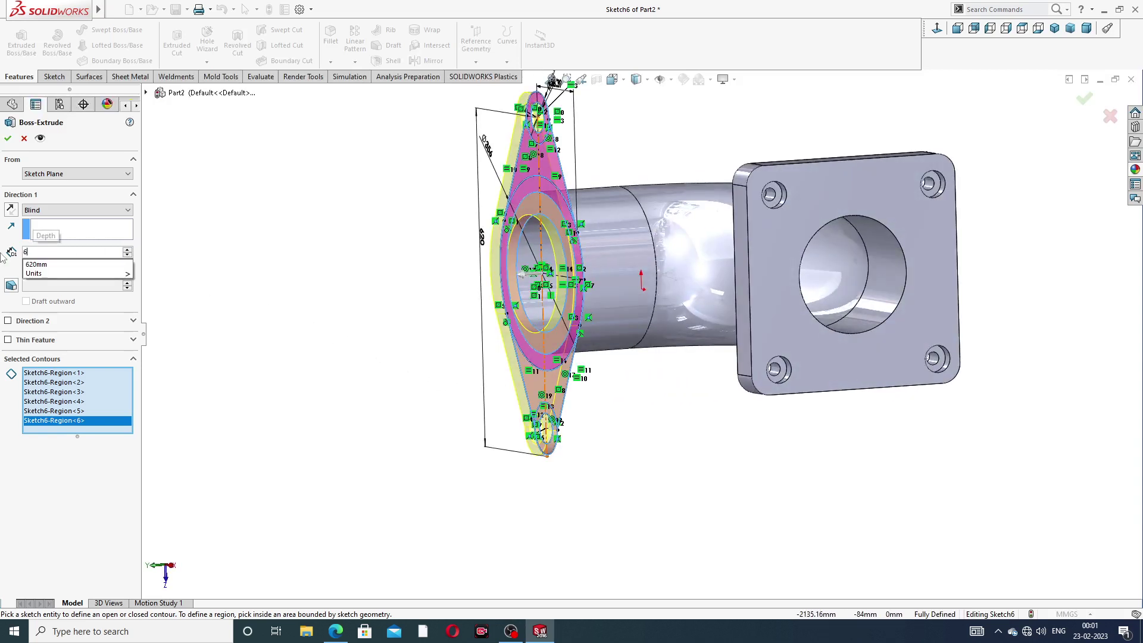
{"action": "type", "text": "60"}
{"action": "key", "text": "Return"}
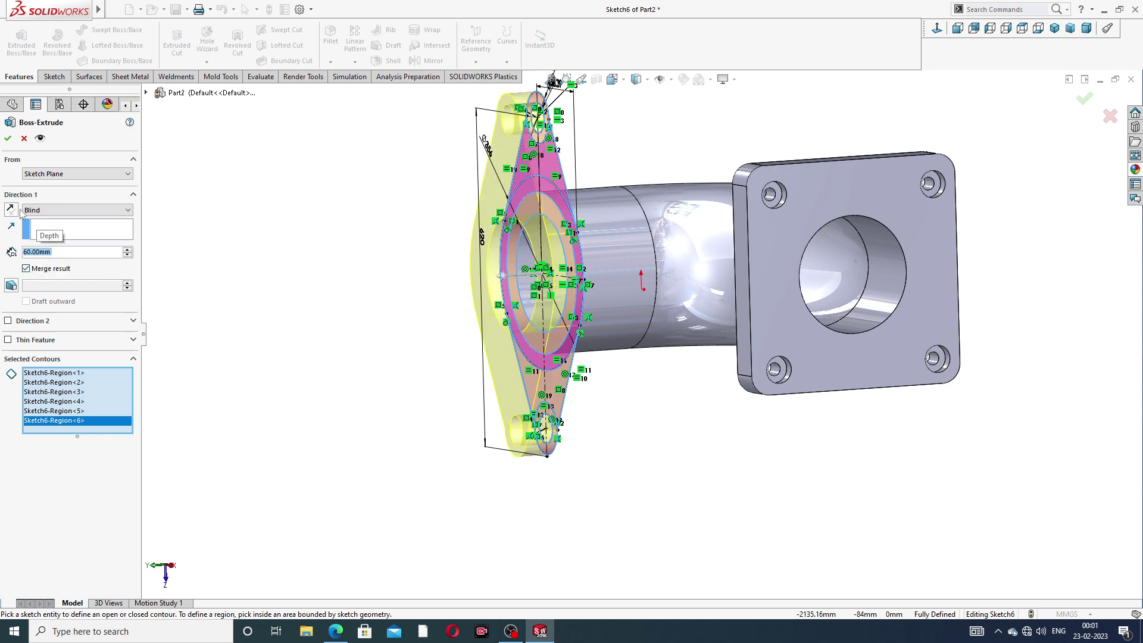
{"action": "left_click", "coordinate": [11, 210]}
{"action": "middle_click_drag", "start_coordinate": [464, 312], "coordinate": [402, 316]}
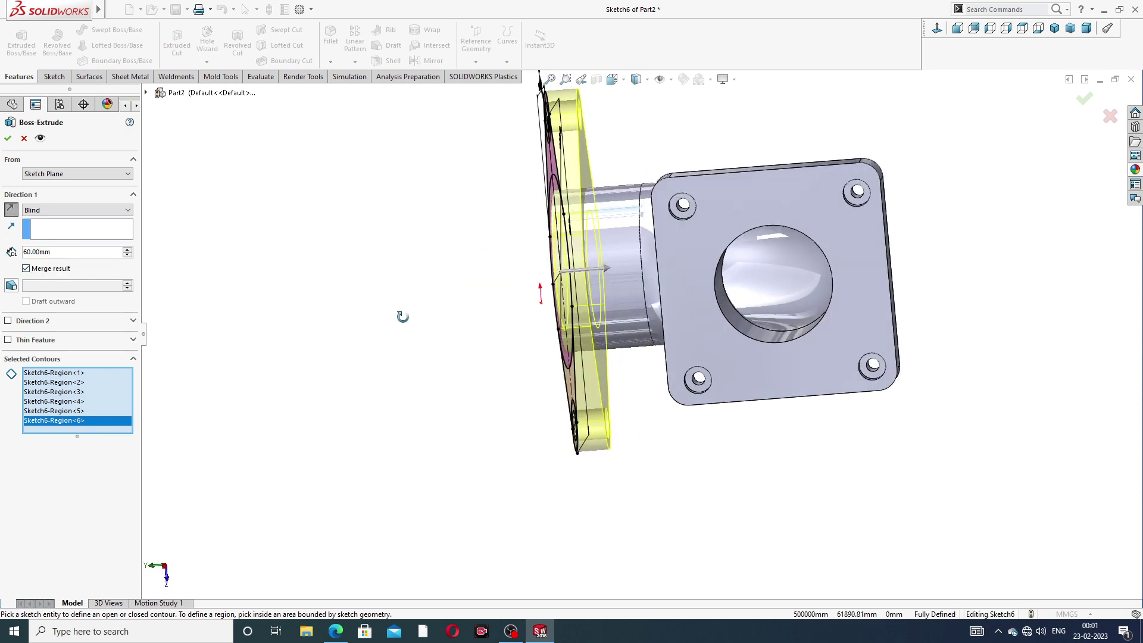
{"action": "left_click", "coordinate": [335, 631]}
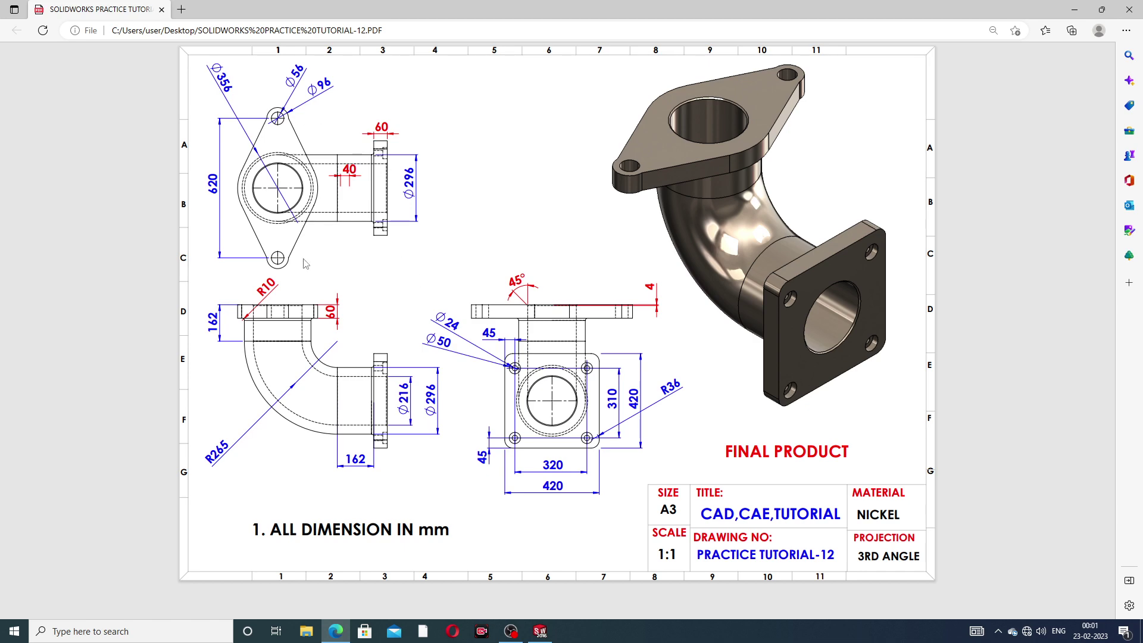
{"action": "left_click", "coordinate": [336, 631]}
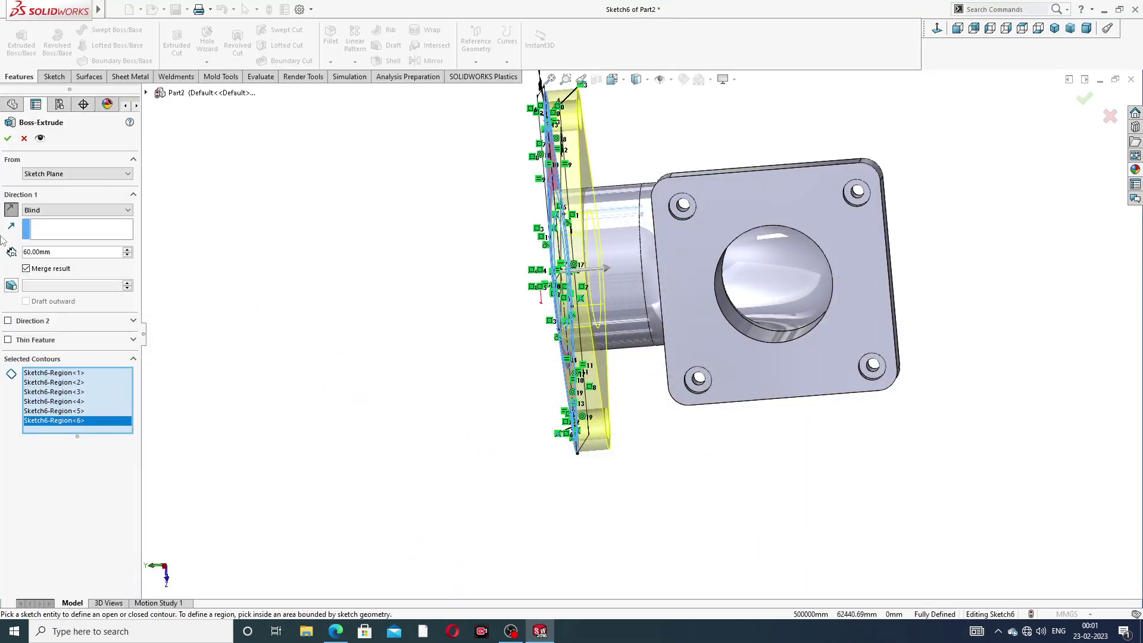
- Accept the 60 mm diamond flange extrusion and bring up the appearances library
{"action": "left_click", "coordinate": [8, 138]}
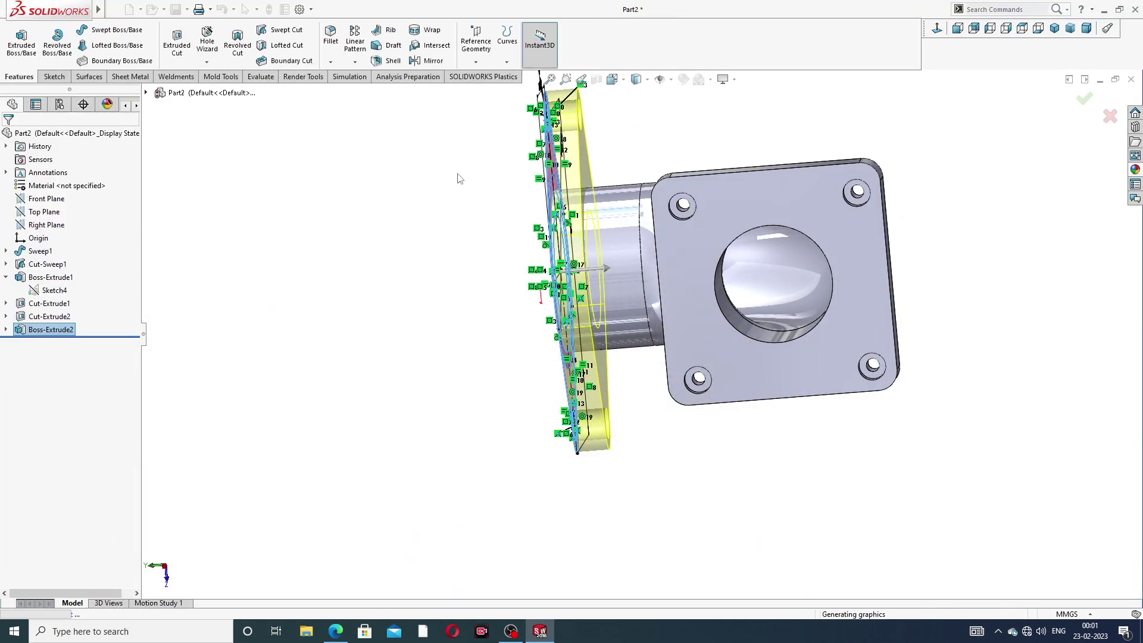
{"action": "left_click", "coordinate": [439, 191]}
{"action": "mouse_move", "coordinate": [438, 191]}
{"action": "middle_mouse_down"}
{"action": "mouse_move", "coordinate": [675, 183]}
{"action": "mouse_move", "coordinate": [799, 102]}
{"action": "mouse_move", "coordinate": [756, 190]}
{"action": "mouse_move", "coordinate": [704, 194]}
{"action": "mouse_move", "coordinate": [884, 147]}
{"action": "mouse_move", "coordinate": [886, 176]}
{"action": "mouse_move", "coordinate": [732, 163]}
{"action": "mouse_move", "coordinate": [735, 176]}
{"action": "middle_mouse_up"}
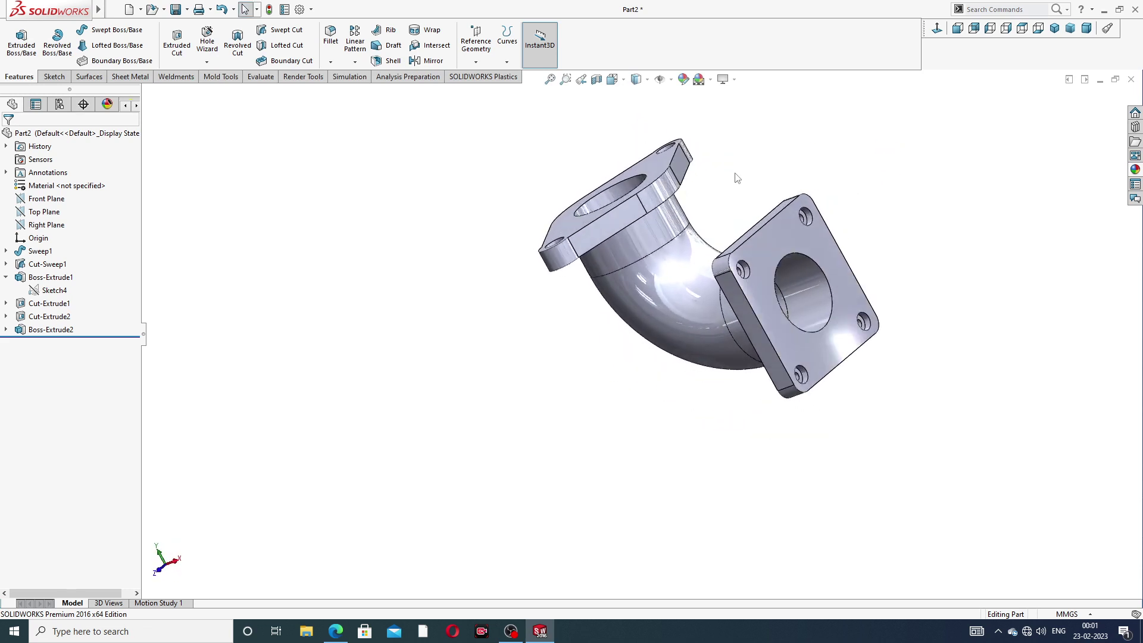
{"action": "scroll", "coordinate": [730, 182], "scroll_direction": "down", "scroll_amount": 2}
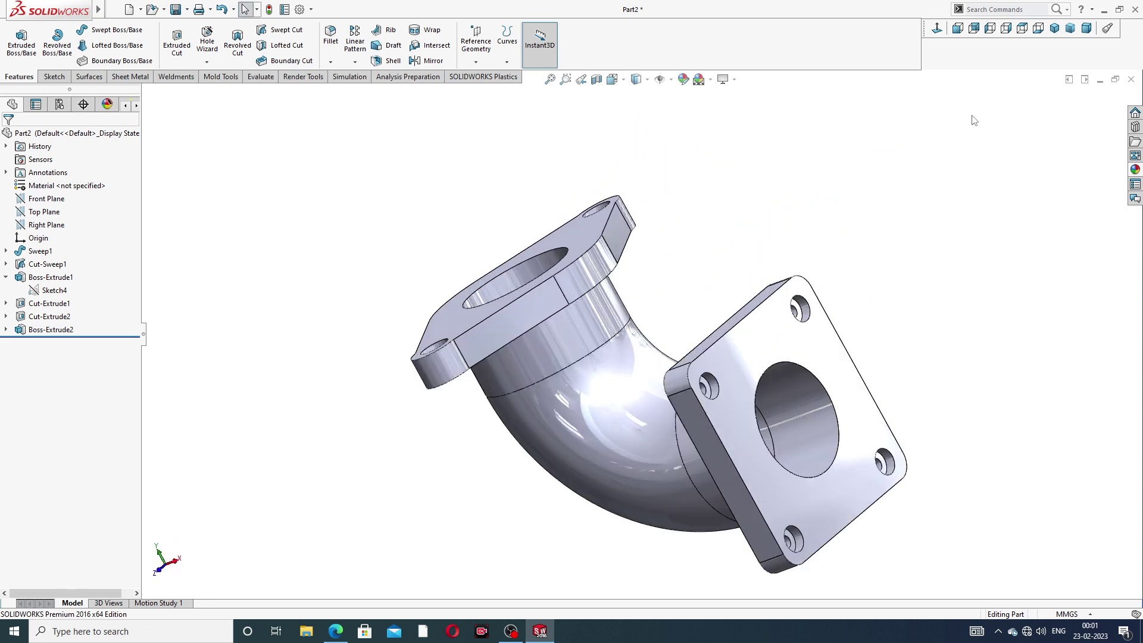
{"action": "left_click", "coordinate": [1136, 170]}
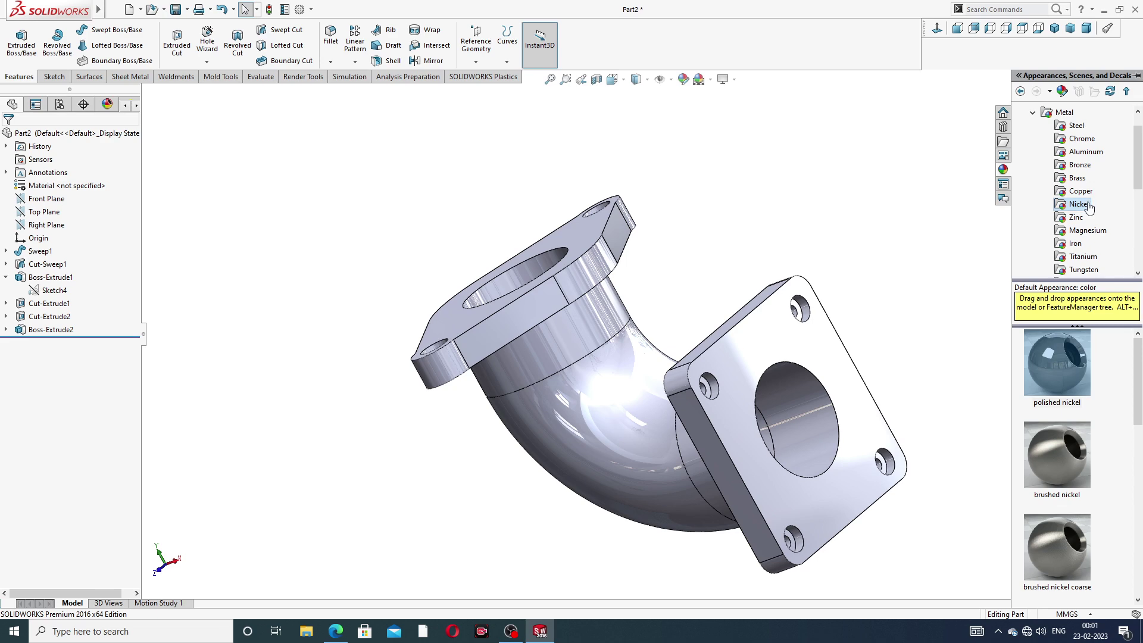
- Apply polished nickel to the whole part and orbit it upright
{"action": "double_click", "coordinate": [1056, 375]}
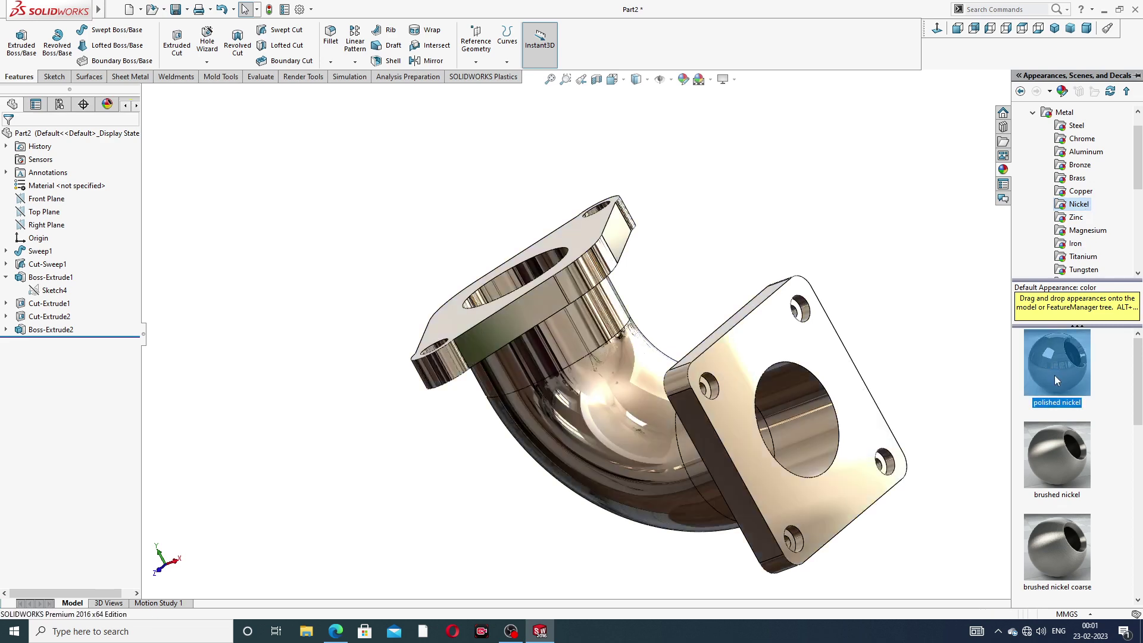
{"action": "mouse_move", "coordinate": [748, 327]}
{"action": "middle_mouse_down"}
{"action": "mouse_move", "coordinate": [850, 247]}
{"action": "mouse_move", "coordinate": [710, 305]}
{"action": "mouse_move", "coordinate": [773, 265]}
{"action": "mouse_move", "coordinate": [696, 268]}
{"action": "mouse_move", "coordinate": [698, 306]}
{"action": "middle_mouse_up"}
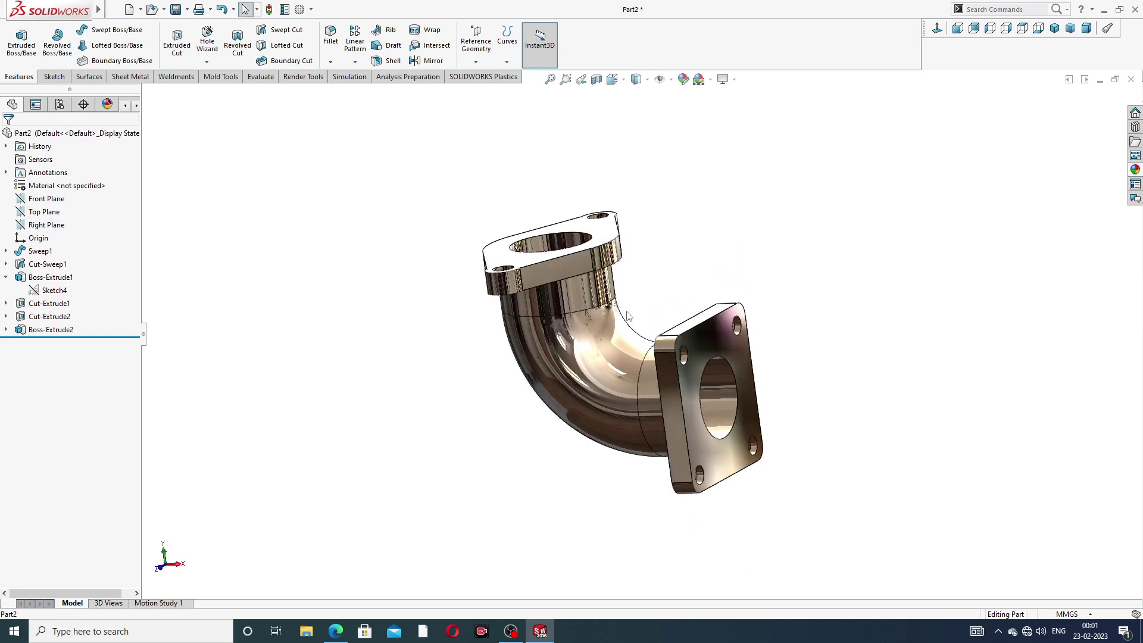
{"action": "scroll", "coordinate": [628, 315], "scroll_direction": "down", "scroll_amount": 2}
- Browse bronze and brass finishes and apply polished brass to the whole elbow
{"action": "left_click", "coordinate": [1135, 171]}
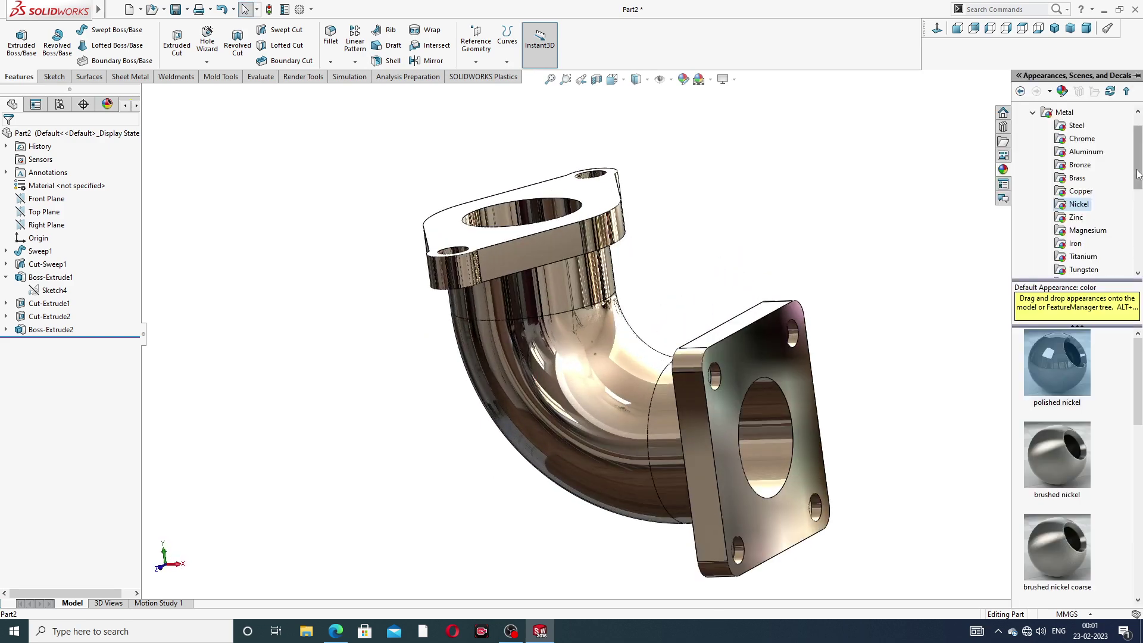
{"action": "left_click", "coordinate": [1080, 165]}
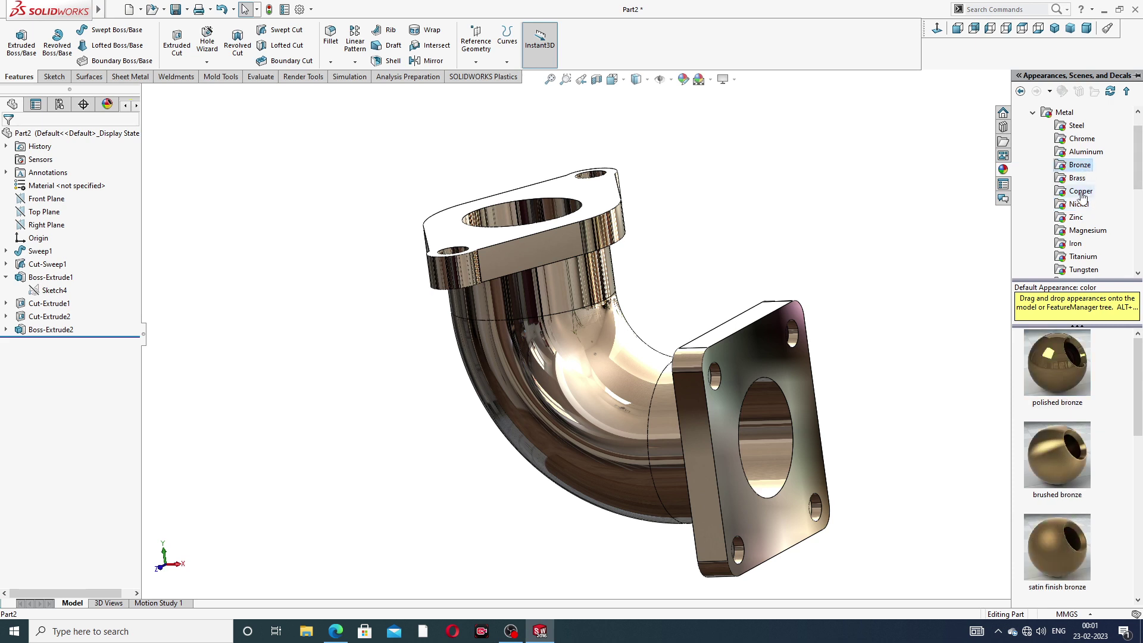
{"action": "left_click", "coordinate": [1080, 191]}
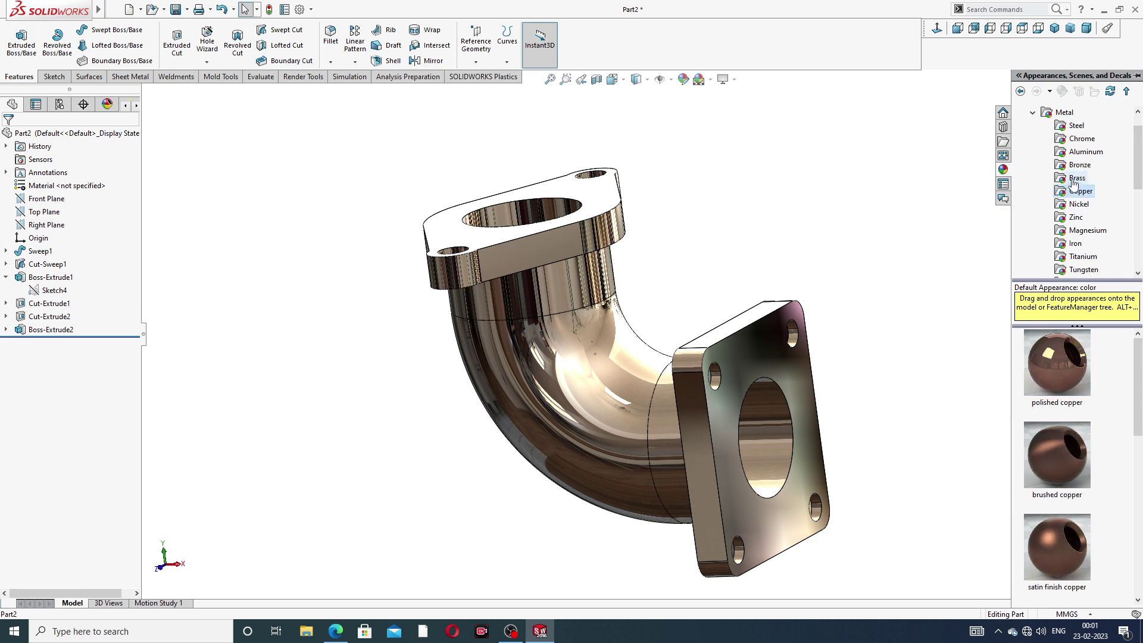
{"action": "double_click", "coordinate": [1054, 352]}
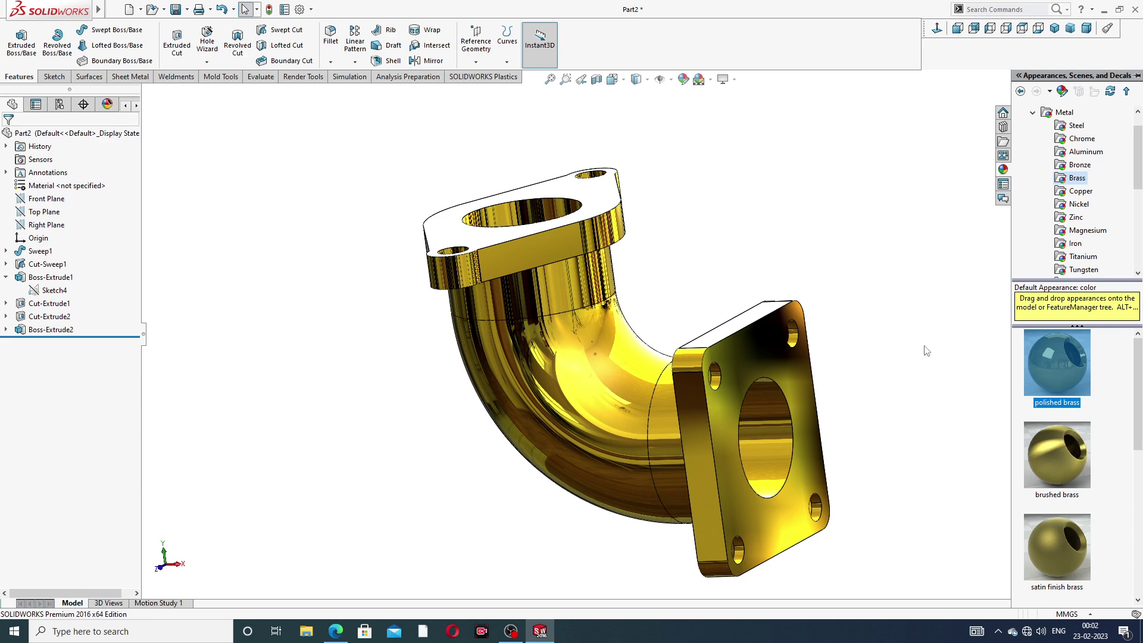
{"action": "mouse_move", "coordinate": [658, 344]}
{"action": "middle_mouse_down"}
{"action": "mouse_move", "coordinate": [691, 295]}
{"action": "mouse_move", "coordinate": [653, 267]}
{"action": "middle_mouse_up"}
{"action": "middle_click_drag", "start_coordinate": [503, 374], "coordinate": [417, 476]}
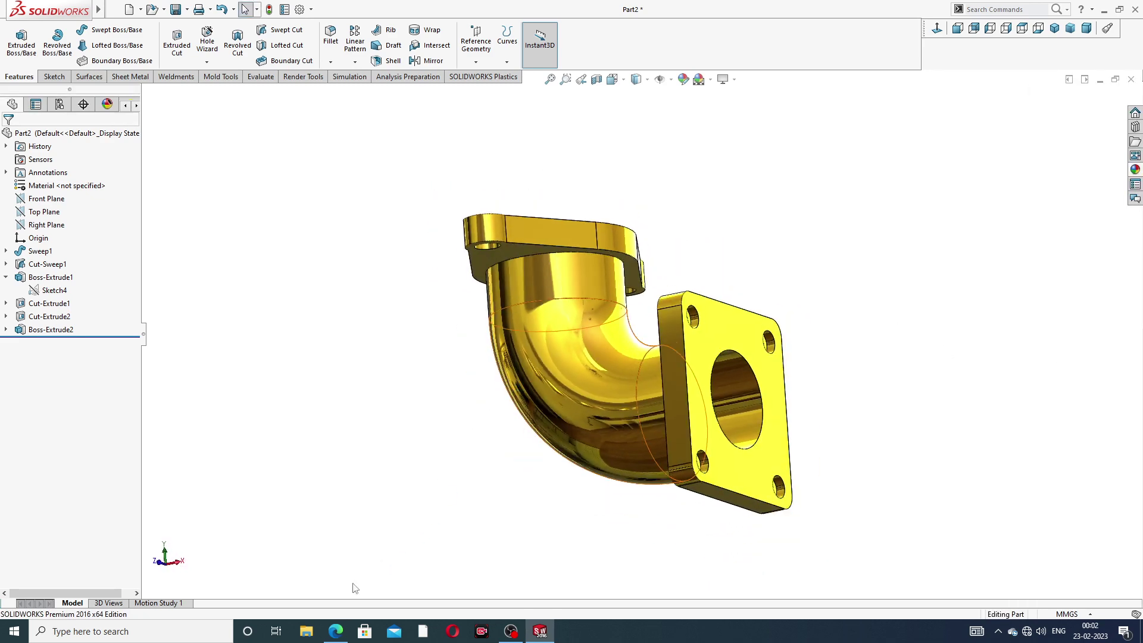
{"action": "left_click", "coordinate": [336, 631]}
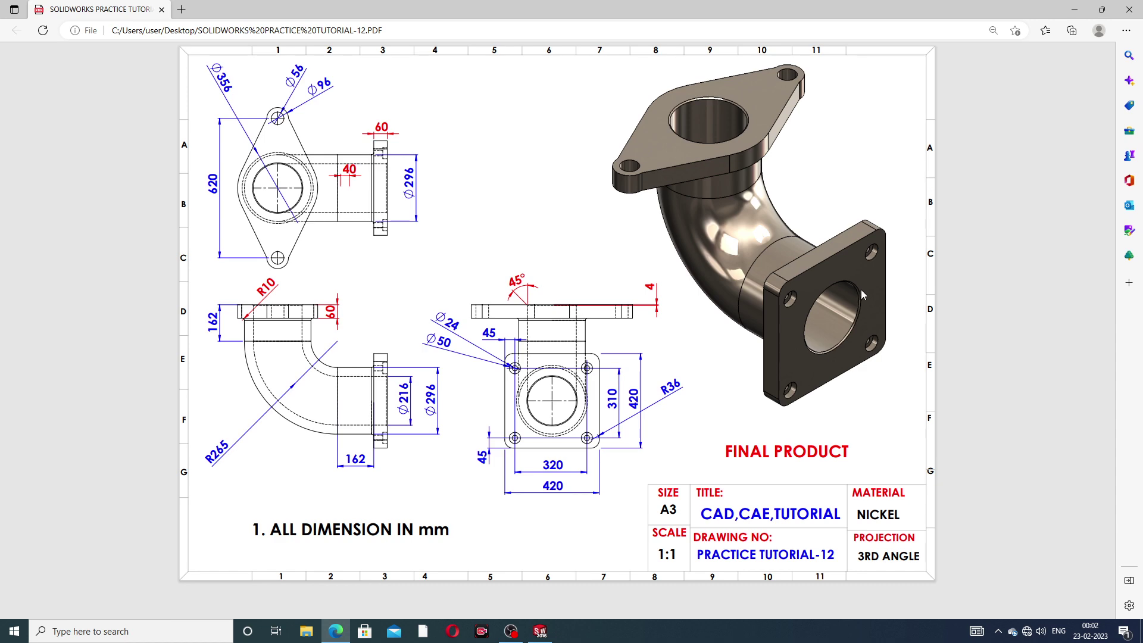
{"action": "left_click", "coordinate": [335, 631]}
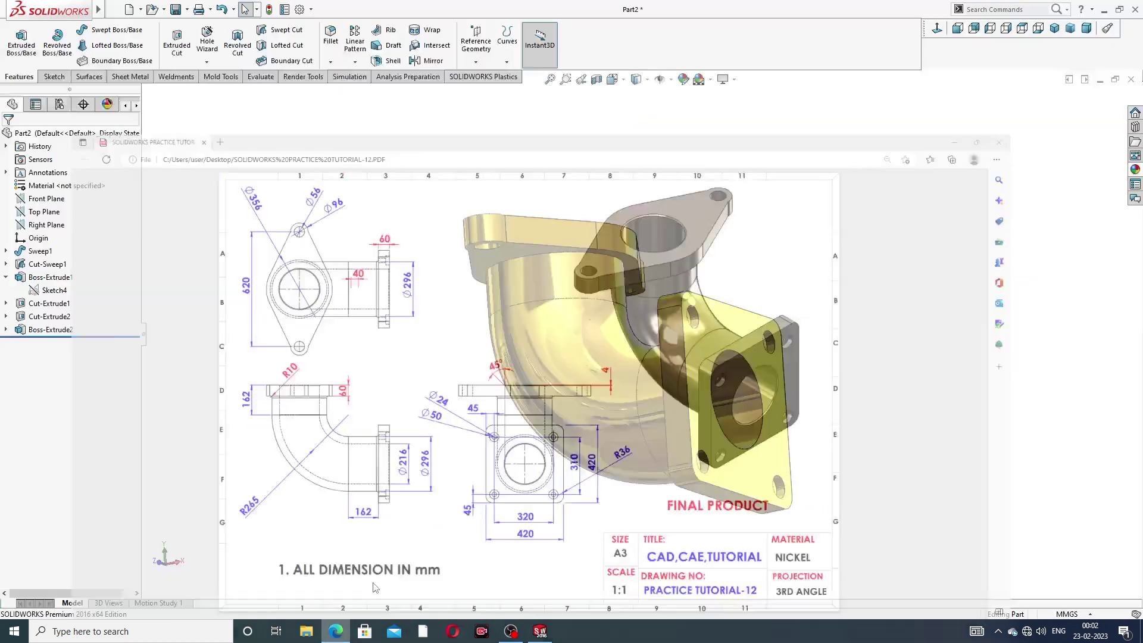
- Chamfer the square flange's bore edge at 4 mm and 45°
{"action": "left_click", "coordinate": [330, 62]}
{"action": "left_click", "coordinate": [355, 91]}
{"action": "scroll", "coordinate": [623, 250], "scroll_direction": "down", "scroll_amount": 3}
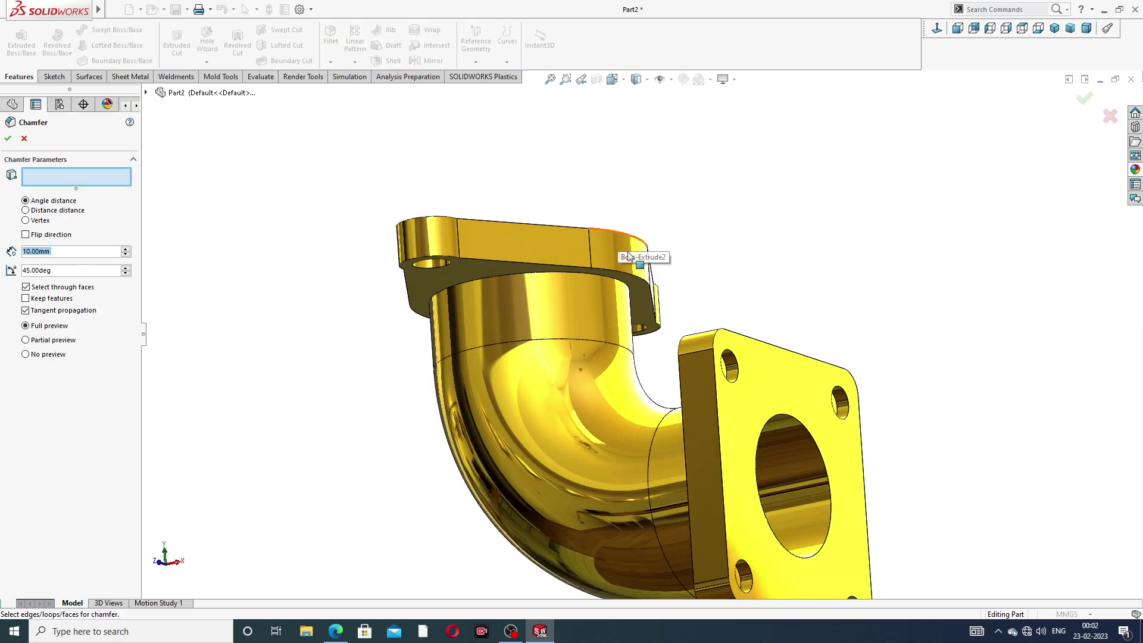
{"action": "left_click", "coordinate": [791, 416]}
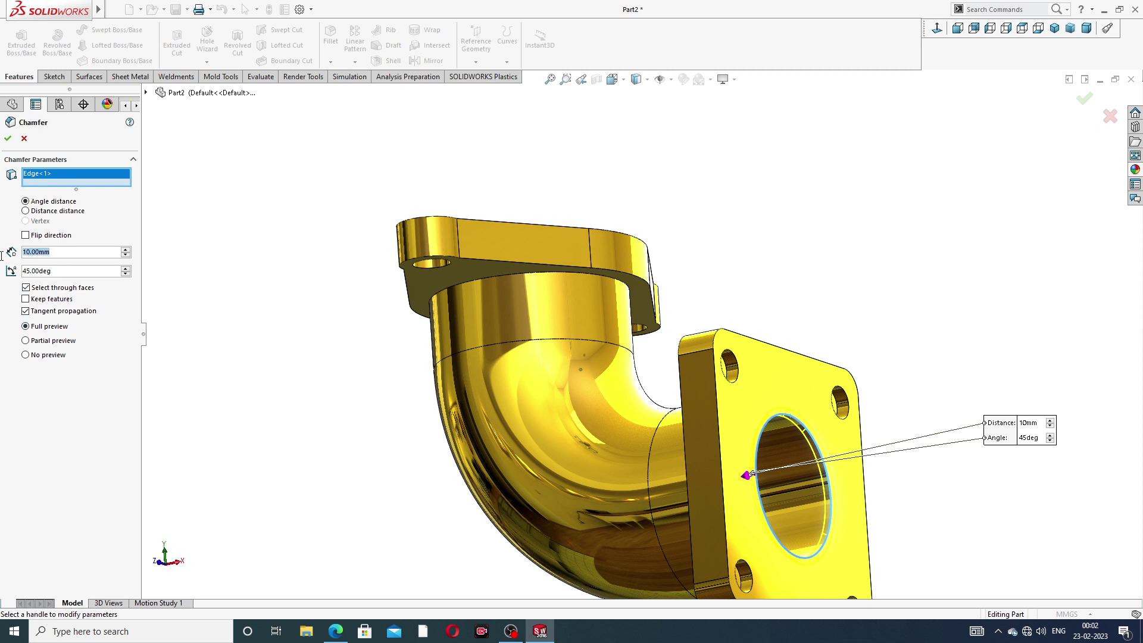
{"action": "type", "text": "4"}
{"action": "key", "text": "Return"}
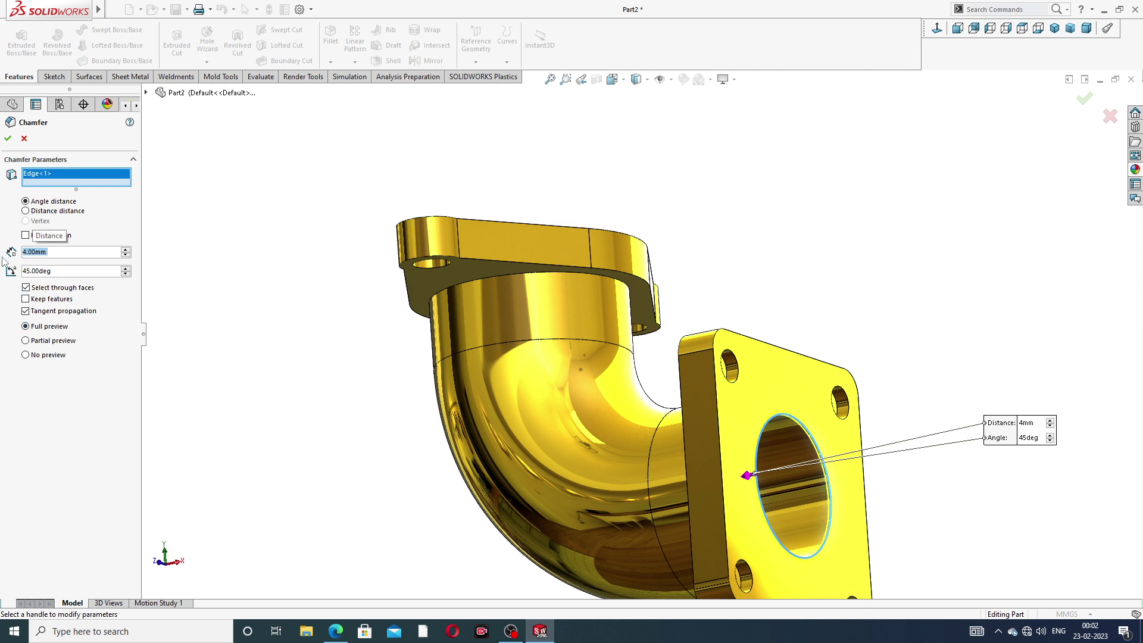
{"action": "left_click", "coordinate": [7, 139]}
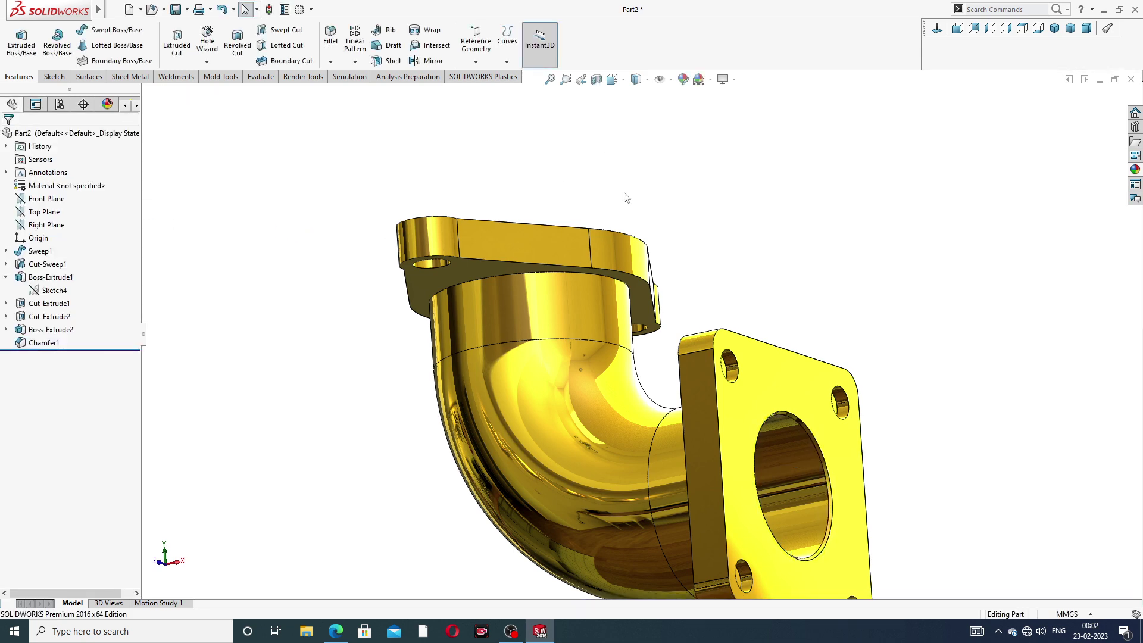
{"action": "middle_click_drag", "start_coordinate": [625, 198], "coordinate": [521, 124]}
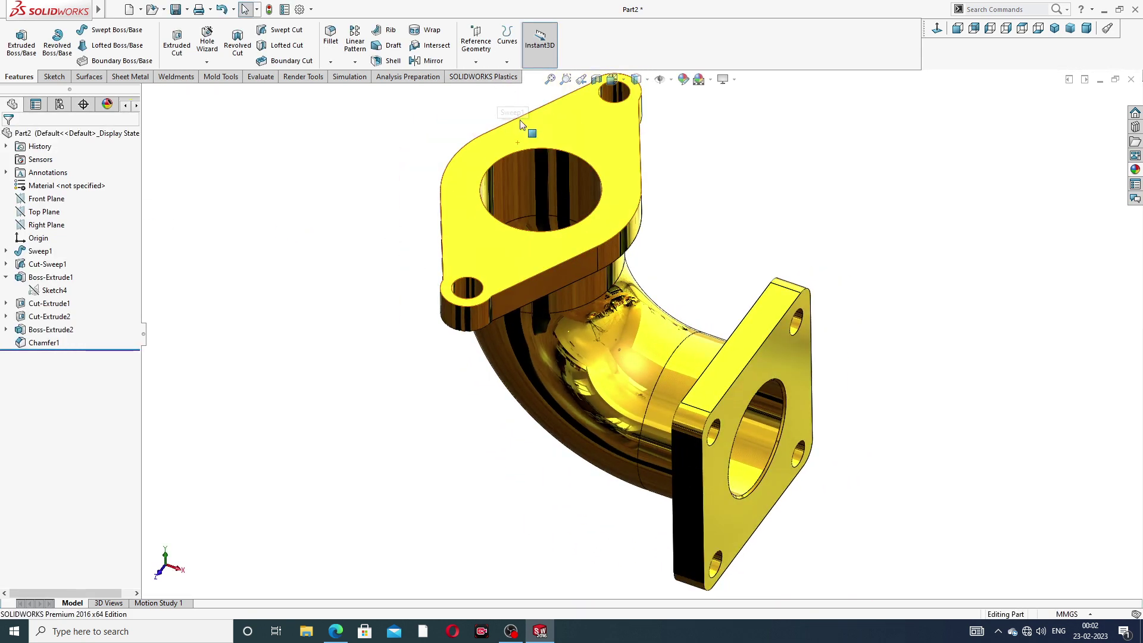
{"action": "scroll", "coordinate": [521, 124], "scroll_direction": "down", "scroll_amount": 2}
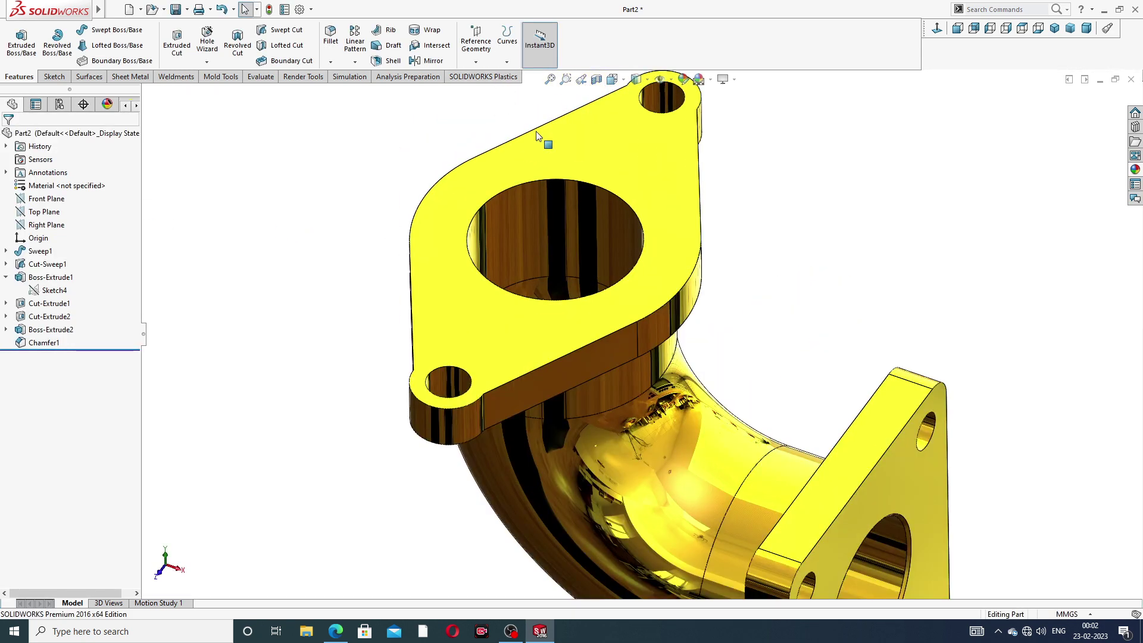
- Chamfer the diamond flange's top bore edge at 4 mm and 45°
{"action": "left_click", "coordinate": [330, 62]}
{"action": "left_click", "coordinate": [345, 94]}
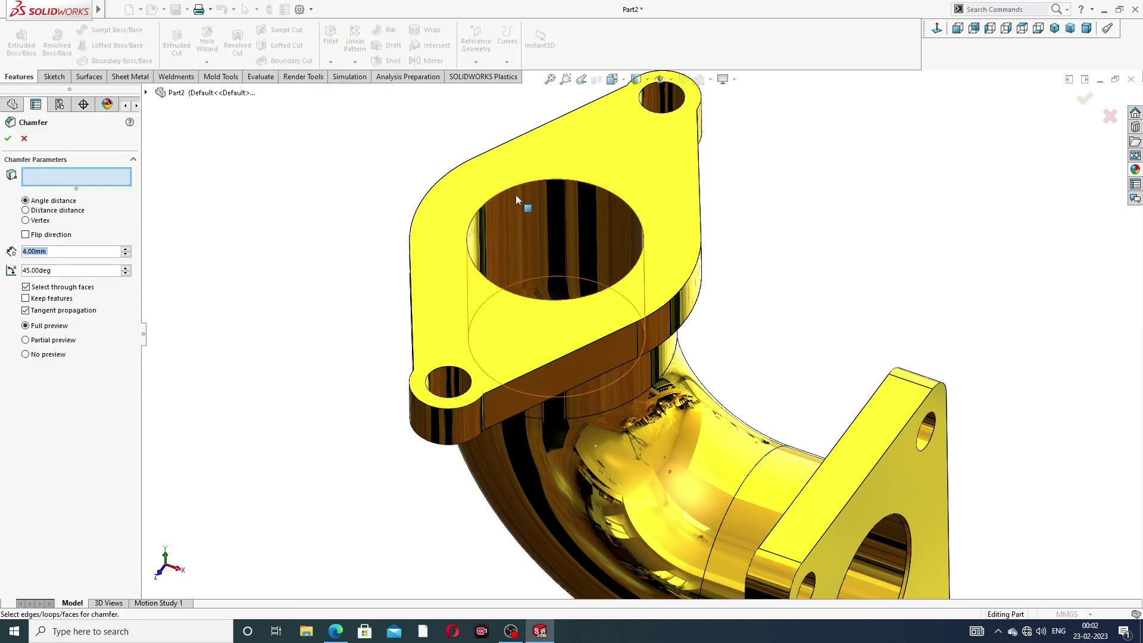
{"action": "scroll", "coordinate": [520, 205], "scroll_direction": "down", "scroll_amount": 2}
{"action": "left_click", "coordinate": [531, 189]}
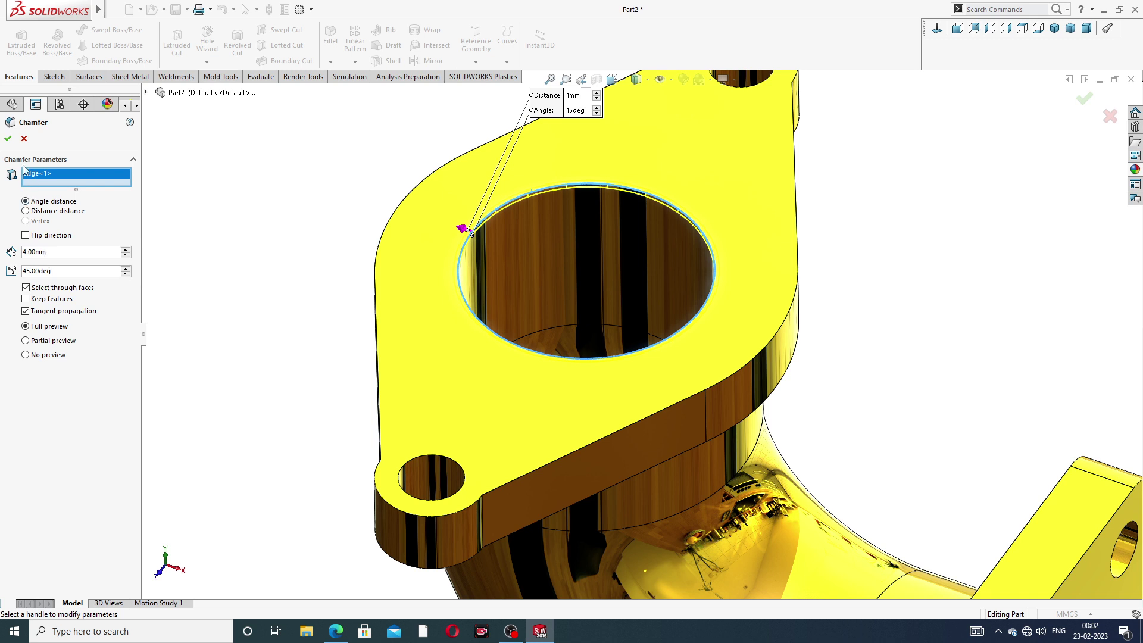
{"action": "left_click", "coordinate": [10, 139]}
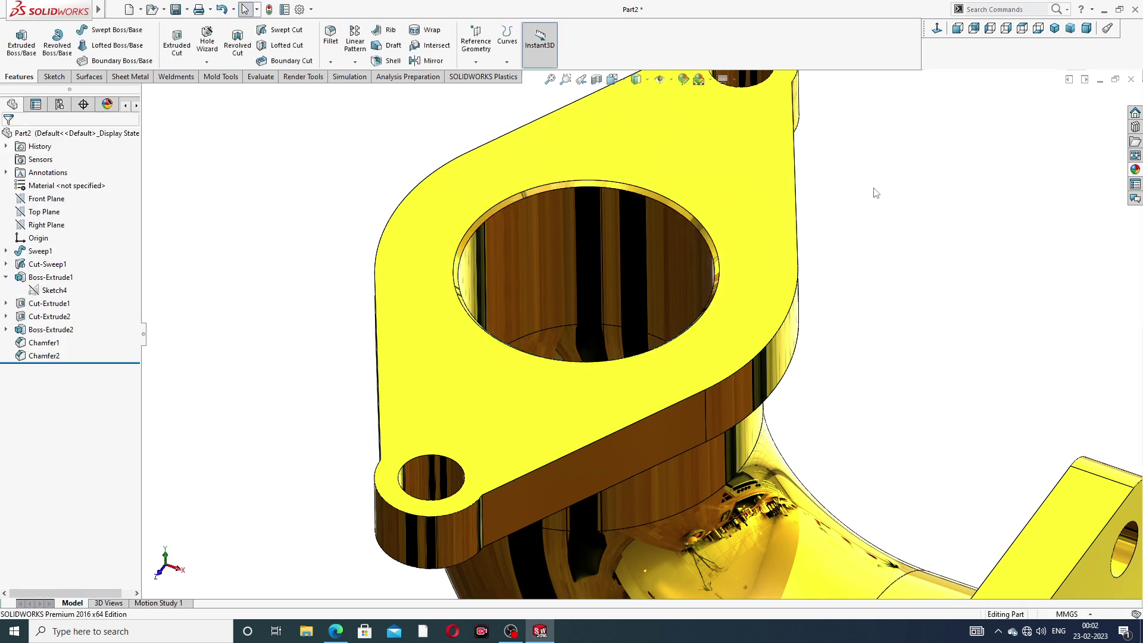
- Apply polished nickel from Metal > Nickel to the whole elbow and view it from the side
{"action": "left_click", "coordinate": [1136, 171]}
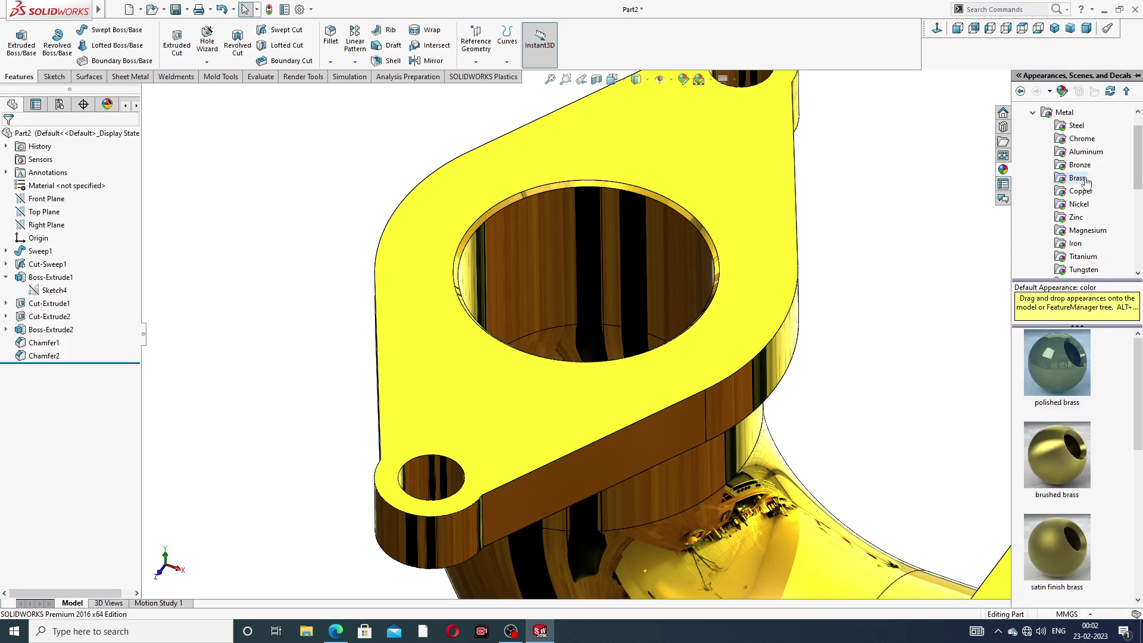
{"action": "left_click", "coordinate": [1079, 205]}
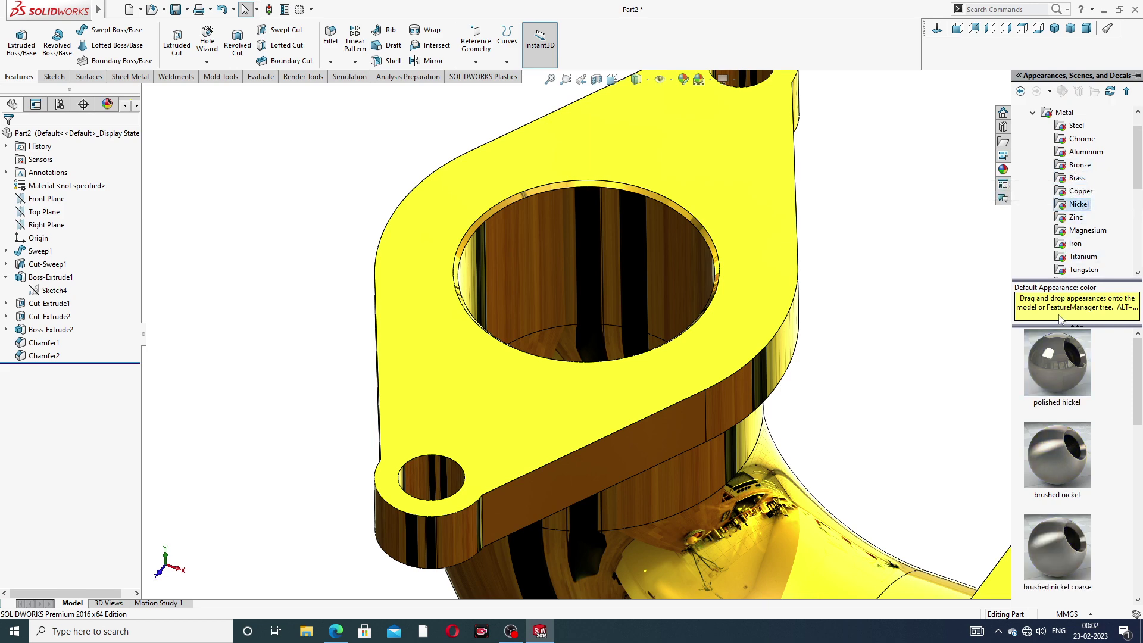
{"action": "double_click", "coordinate": [1058, 363]}
{"action": "key", "text": "z"}
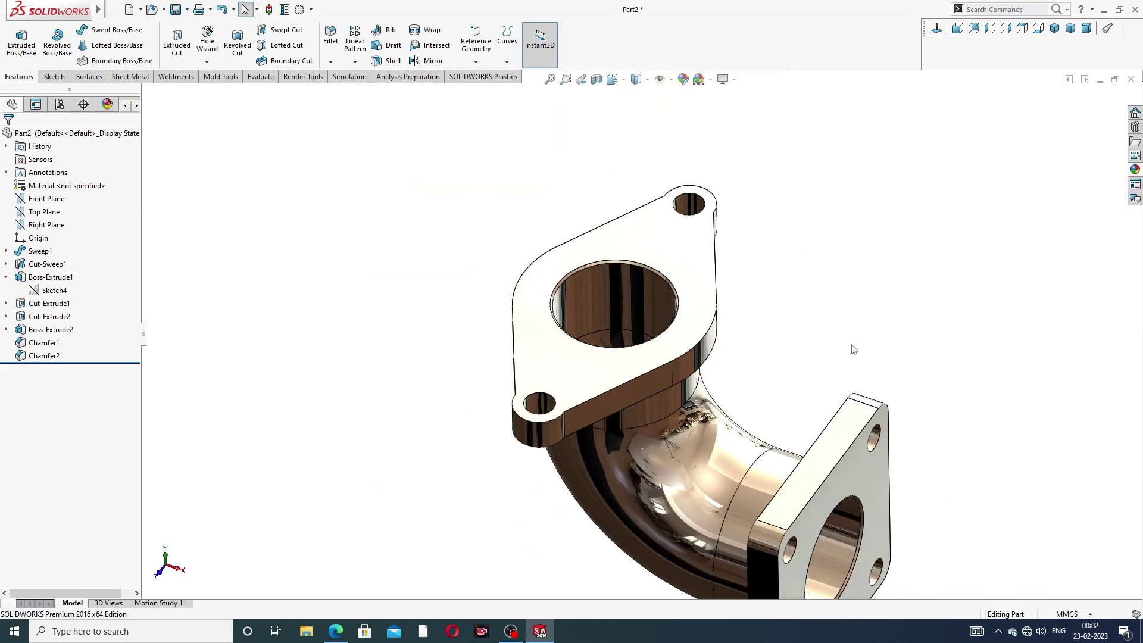
{"action": "mouse_move", "coordinate": [843, 391]}
{"action": "middle_mouse_down"}
{"action": "mouse_move", "coordinate": [768, 276]}
{"action": "mouse_move", "coordinate": [828, 383]}
{"action": "mouse_move", "coordinate": [824, 410]}
{"action": "middle_mouse_up"}
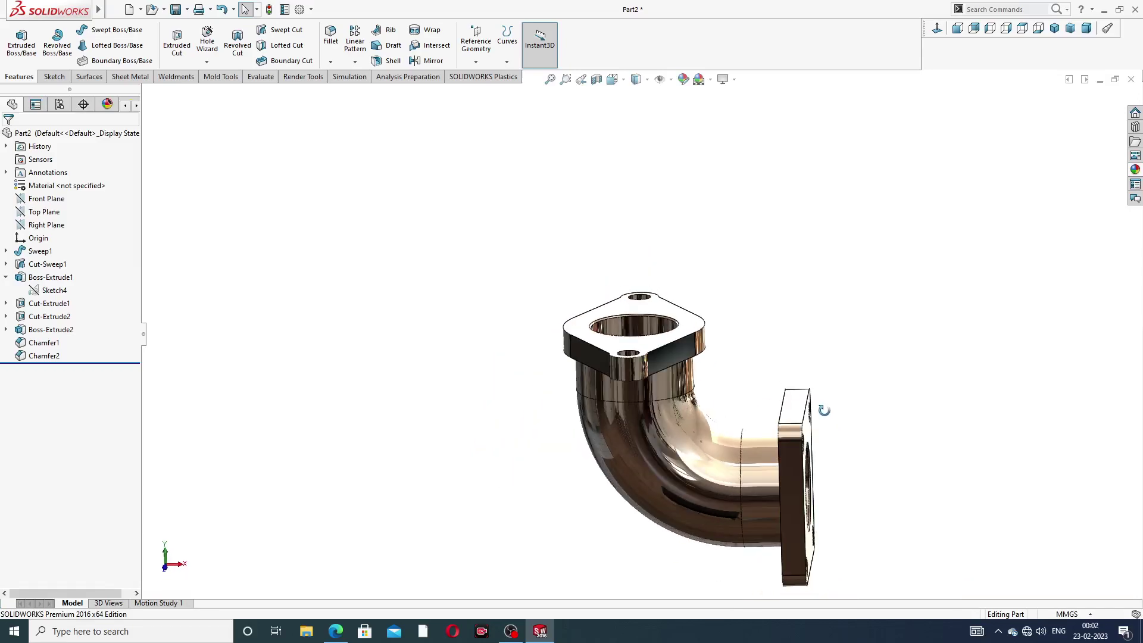
{"action": "left_click", "coordinate": [335, 632]}
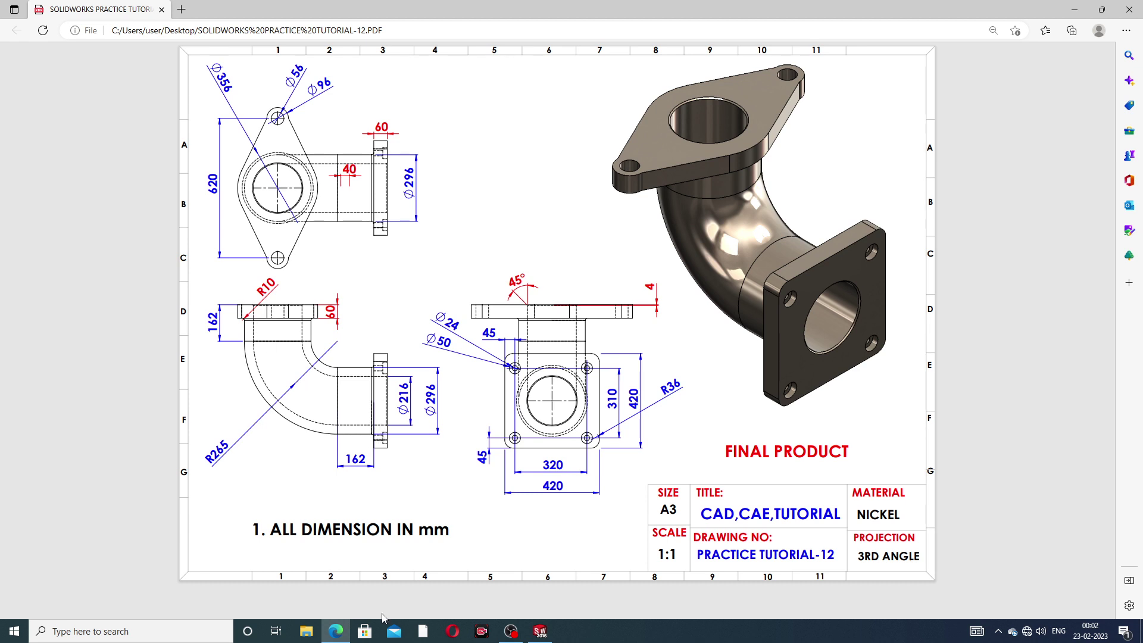
- Minimize the reference PDF in Edge to return to the SOLIDWORKS model
{"action": "left_click", "coordinate": [336, 631]}
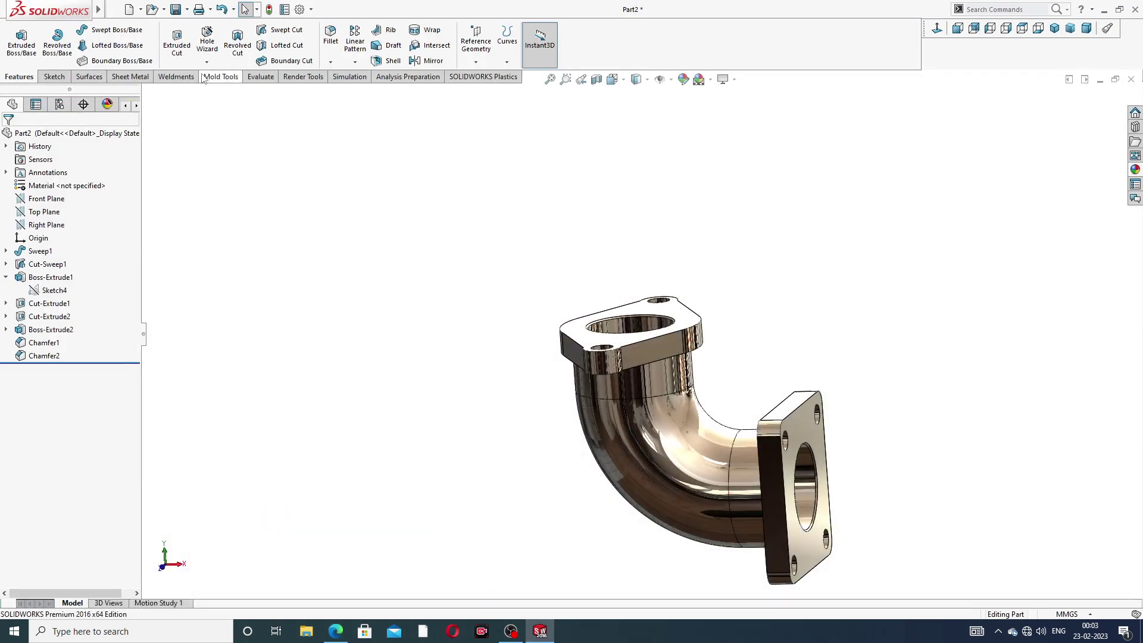
- Create Fillet1 with a 10 mm radius on both circular pipe edges at the two flange joints
{"action": "left_click", "coordinate": [331, 63]}
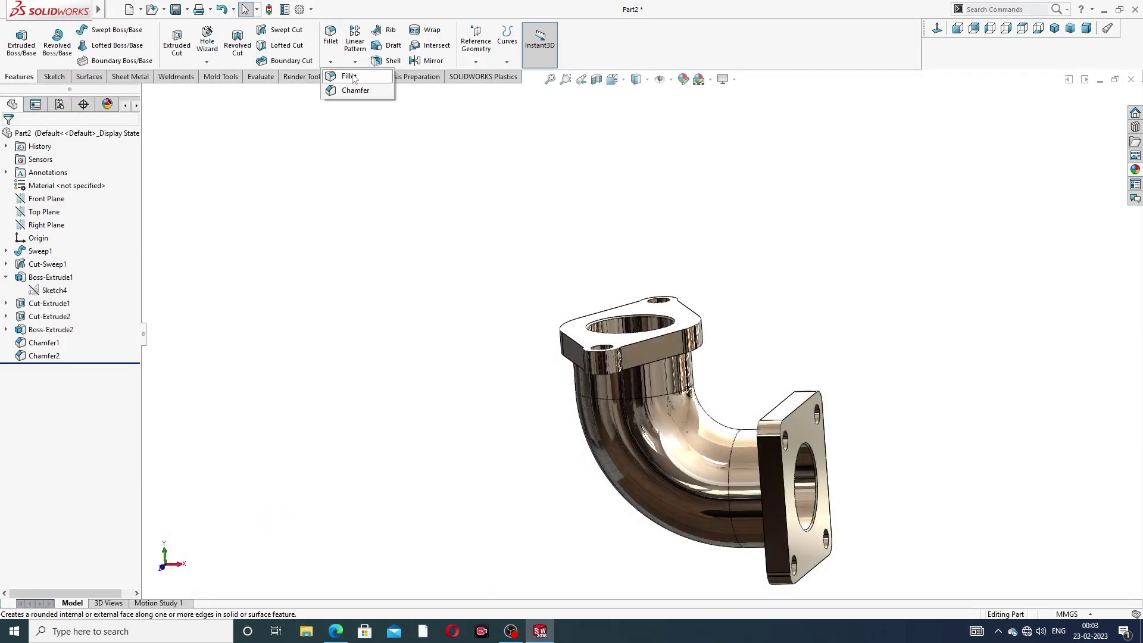
{"action": "left_click", "coordinate": [352, 76]}
{"action": "middle_click_drag", "start_coordinate": [543, 293], "coordinate": [502, 235]}
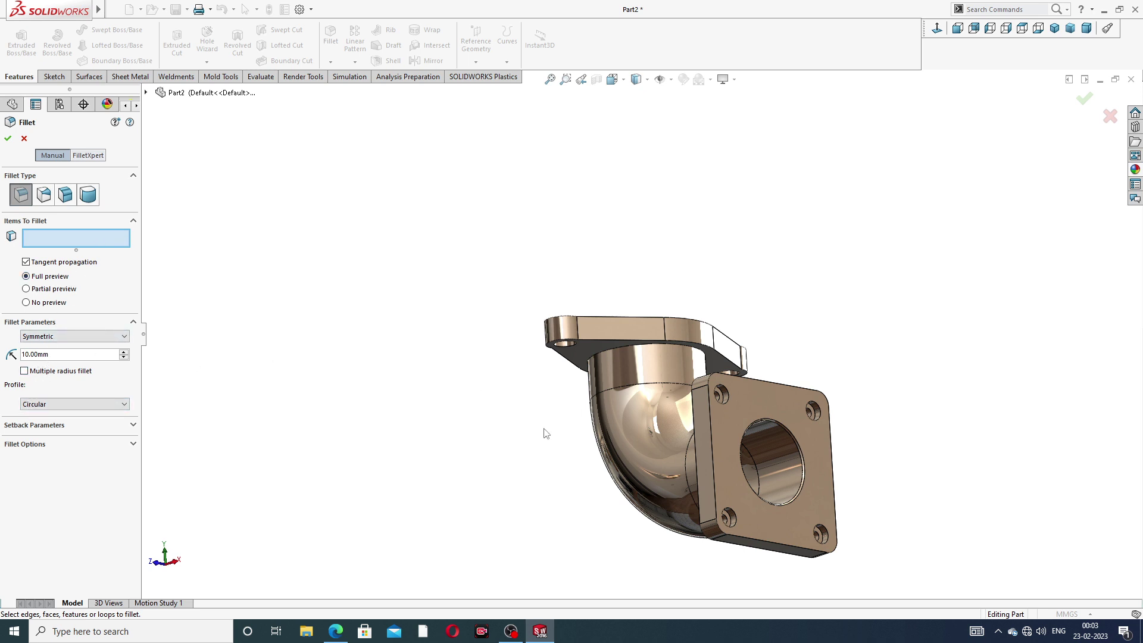
{"action": "scroll", "coordinate": [655, 376], "scroll_direction": "down", "scroll_amount": 2}
{"action": "scroll", "coordinate": [698, 304], "scroll_direction": "down", "scroll_amount": 2}
{"action": "scroll", "coordinate": [692, 360], "scroll_direction": "down", "scroll_amount": 2}
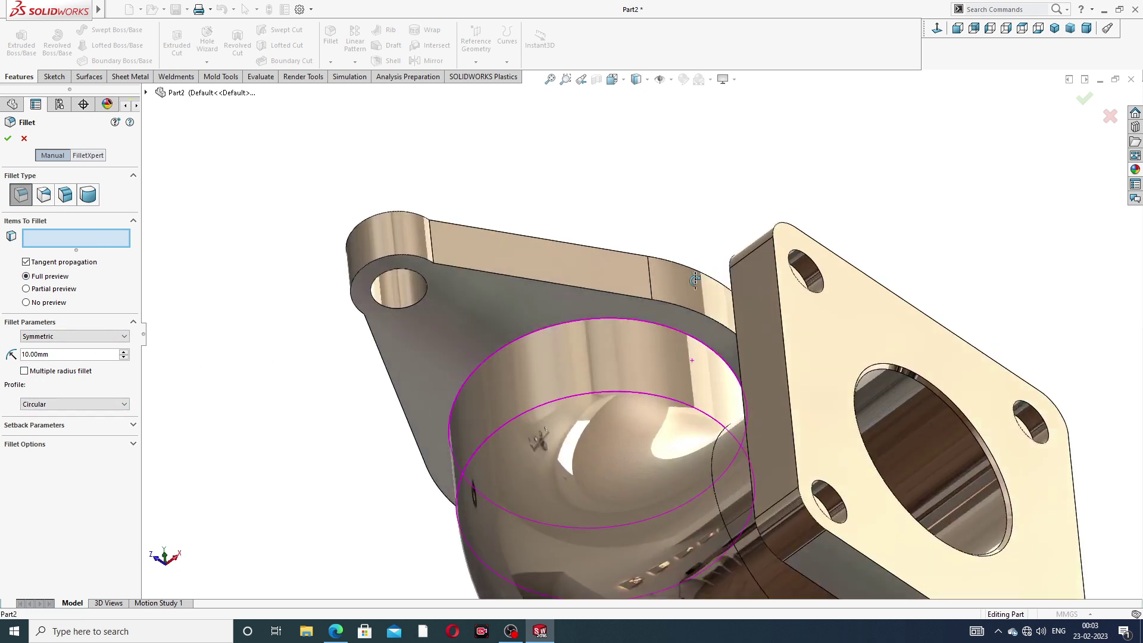
{"action": "scroll", "coordinate": [635, 336], "scroll_direction": "down", "scroll_amount": 1}
{"action": "left_click", "coordinate": [624, 320]}
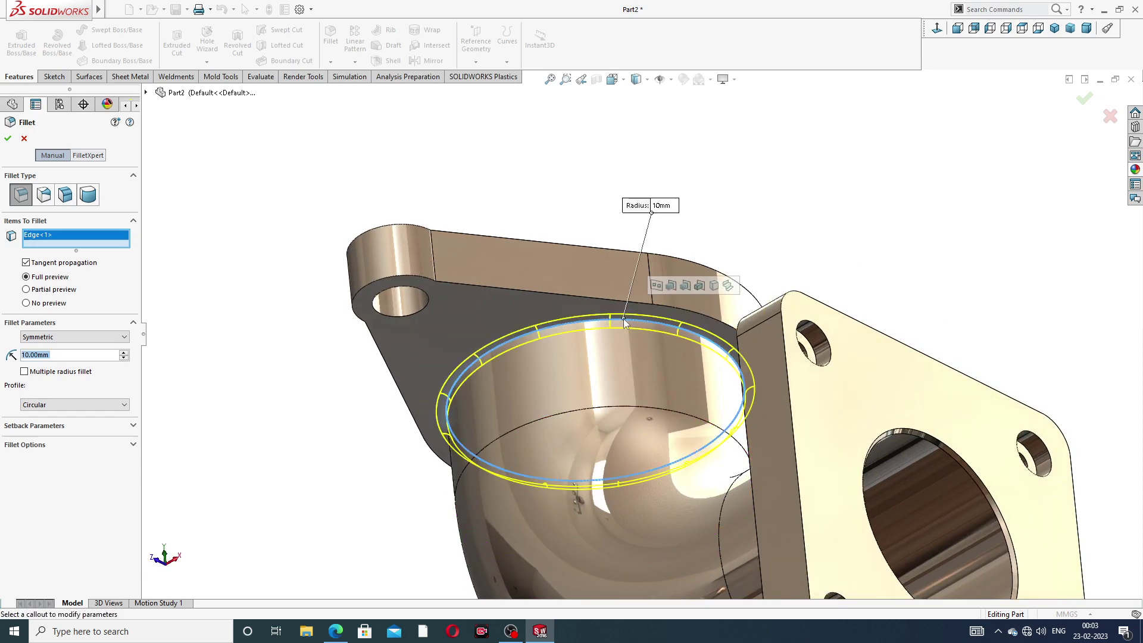
{"action": "scroll", "coordinate": [703, 403], "scroll_direction": "up", "scroll_amount": 2}
{"action": "mouse_move", "coordinate": [714, 421]}
{"action": "middle_mouse_down"}
{"action": "mouse_move", "coordinate": [863, 351]}
{"action": "mouse_move", "coordinate": [816, 416]}
{"action": "mouse_move", "coordinate": [909, 281]}
{"action": "middle_mouse_up"}
{"action": "left_click", "coordinate": [816, 416]}
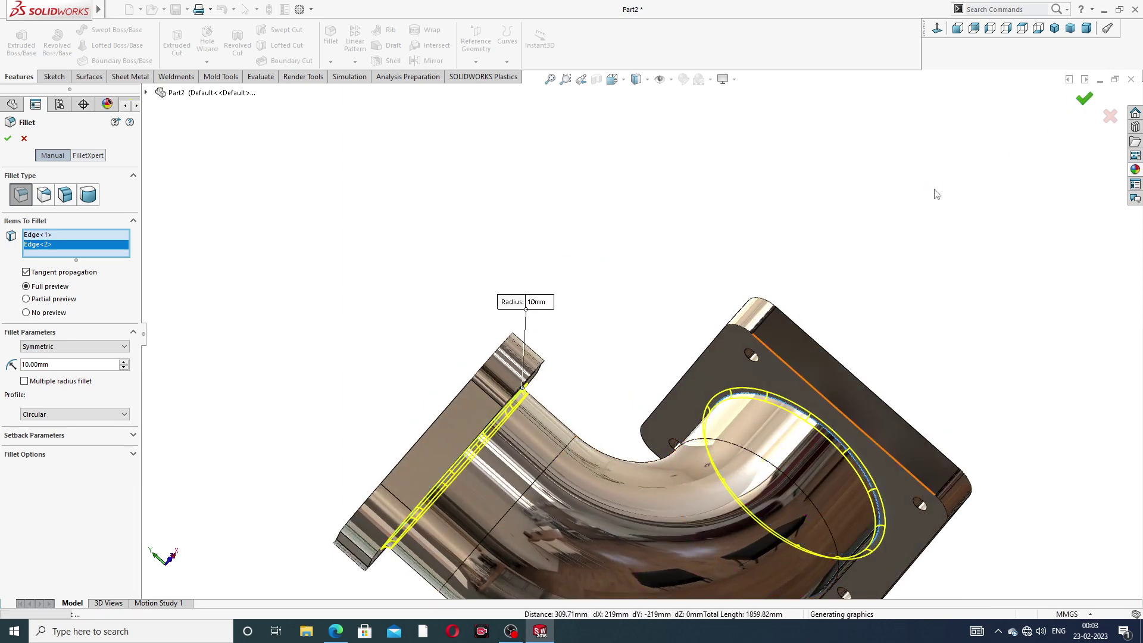
{"action": "key", "text": "Return"}
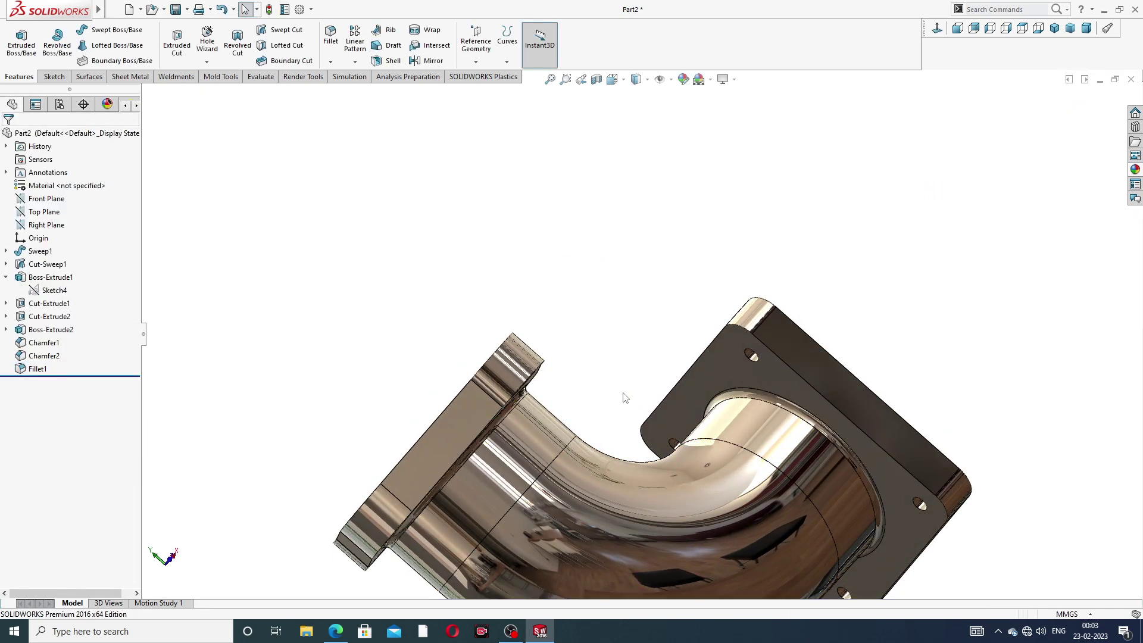
{"action": "scroll", "coordinate": [635, 405], "scroll_direction": "up", "scroll_amount": 2}
{"action": "mouse_move", "coordinate": [635, 405]}
{"action": "middle_mouse_down"}
{"action": "mouse_move", "coordinate": [587, 524]}
{"action": "mouse_move", "coordinate": [597, 473]}
{"action": "mouse_move", "coordinate": [637, 424]}
{"action": "middle_mouse_up"}
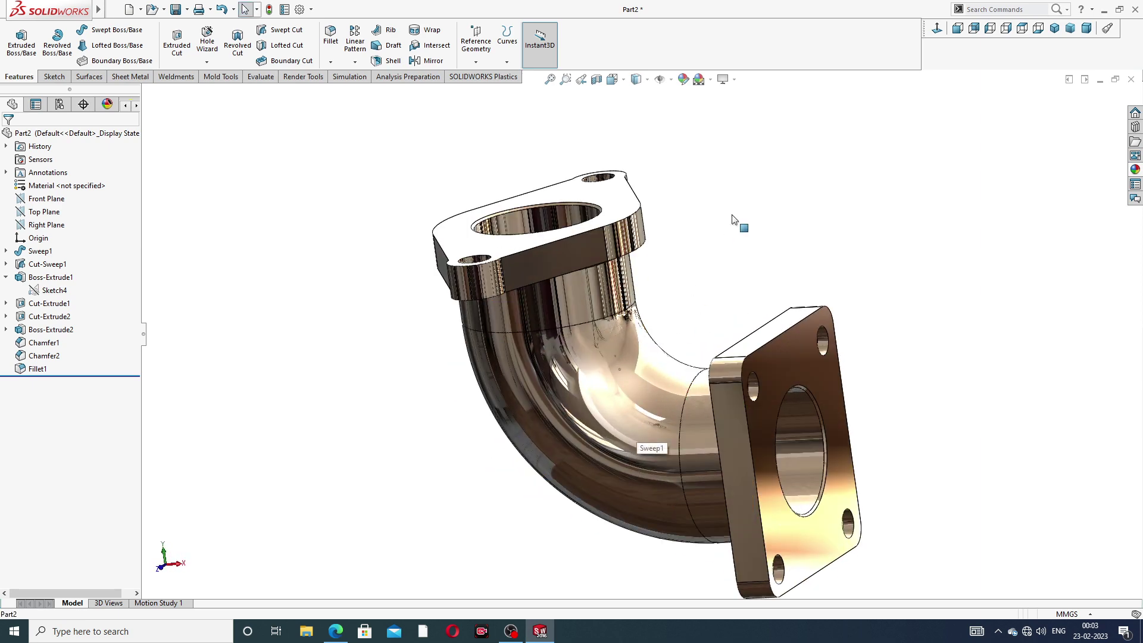
{"action": "scroll", "coordinate": [795, 262], "scroll_direction": "down", "scroll_amount": 2}
{"action": "middle_click_drag", "start_coordinate": [795, 263], "coordinate": [768, 268]}
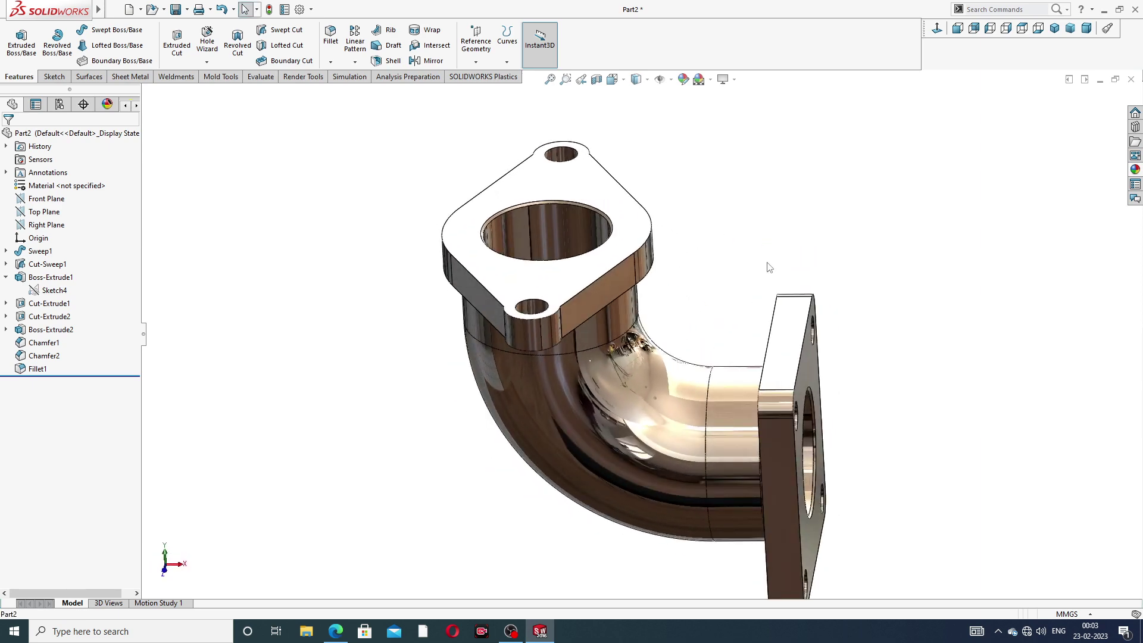
{"action": "scroll", "coordinate": [768, 267], "scroll_direction": "down", "scroll_amount": 2}
{"action": "scroll", "coordinate": [708, 420], "scroll_direction": "down", "scroll_amount": 2}
{"action": "scroll", "coordinate": [709, 419], "scroll_direction": "up", "scroll_amount": 2}
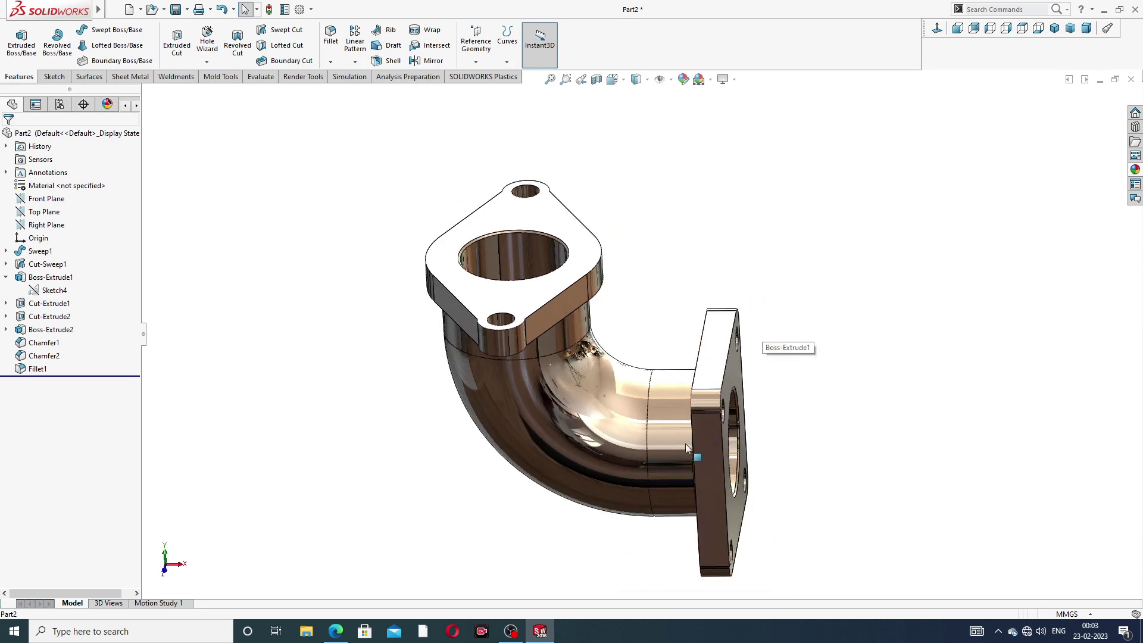
{"action": "scroll", "coordinate": [684, 444], "scroll_direction": "down", "scroll_amount": 3}
{"action": "scroll", "coordinate": [505, 185], "scroll_direction": "up", "scroll_amount": 3}
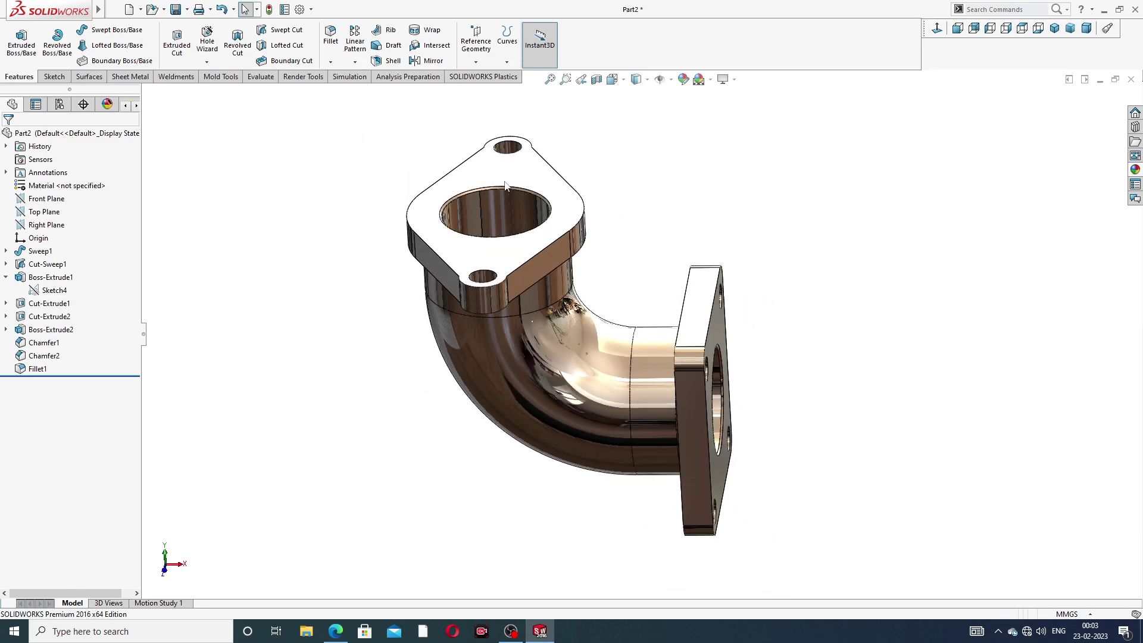
{"action": "middle_click_drag", "start_coordinate": [762, 366], "coordinate": [951, 106]}
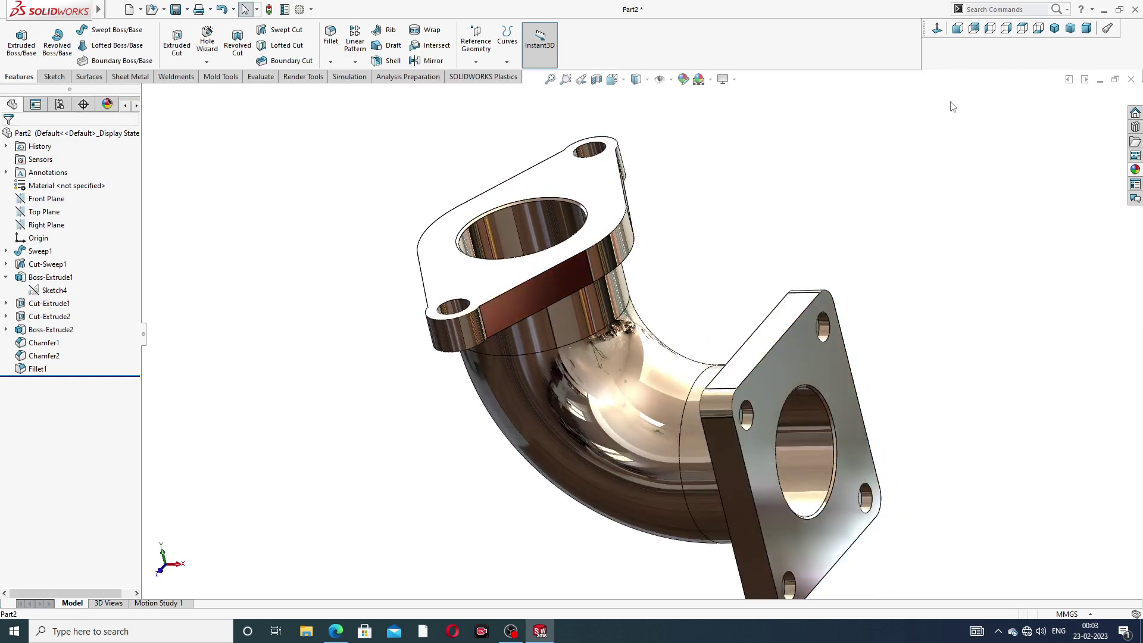
{"action": "left_click", "coordinate": [1054, 28]}
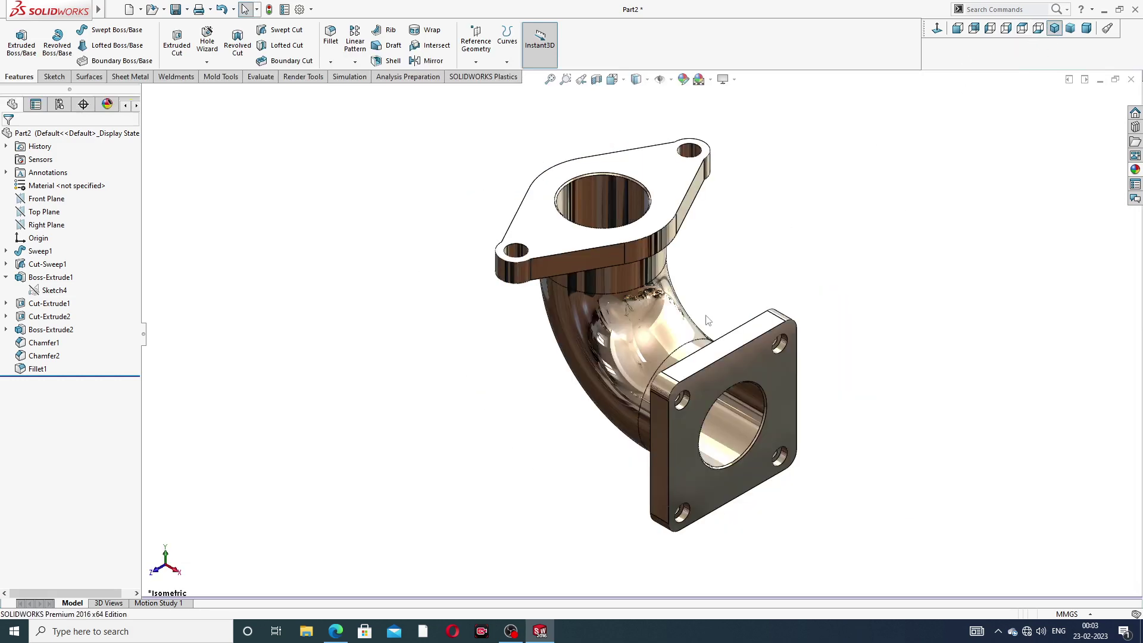
{"action": "mouse_move", "coordinate": [791, 248]}
{"action": "middle_mouse_down"}
{"action": "mouse_move", "coordinate": [799, 227]}
{"action": "mouse_move", "coordinate": [870, 252]}
{"action": "mouse_move", "coordinate": [817, 152]}
{"action": "mouse_move", "coordinate": [886, 199]}
{"action": "mouse_move", "coordinate": [798, 216]}
{"action": "mouse_move", "coordinate": [848, 222]}
{"action": "mouse_move", "coordinate": [742, 242]}
{"action": "middle_mouse_up"}
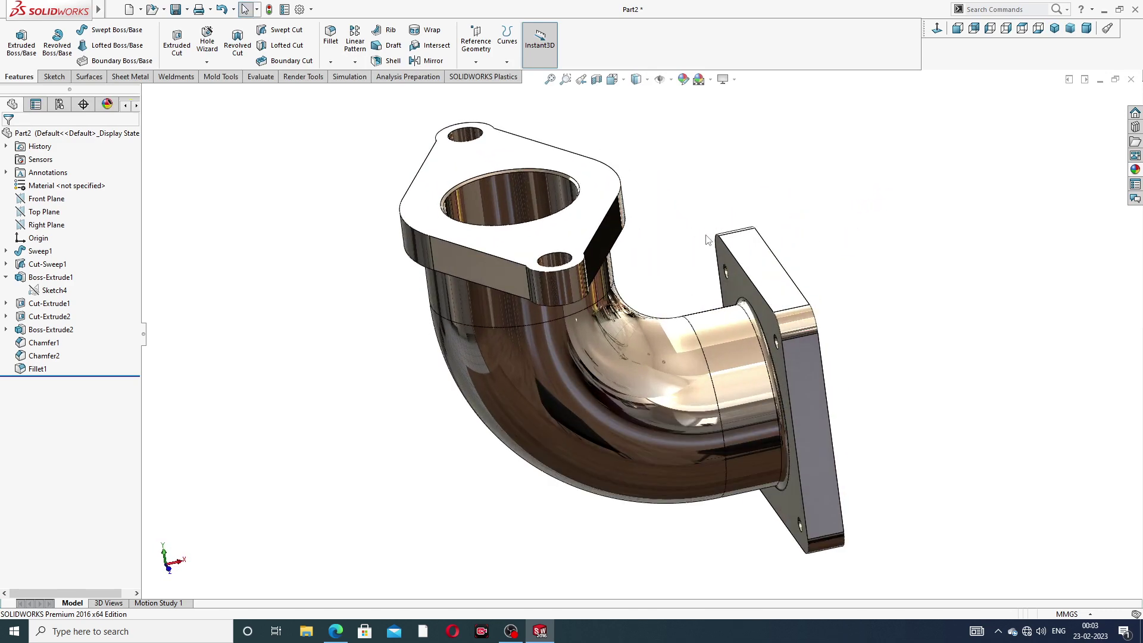
{"action": "scroll", "coordinate": [708, 239], "scroll_direction": "down", "scroll_amount": 2}
{"action": "scroll", "coordinate": [912, 256], "scroll_direction": "up", "scroll_amount": 2}
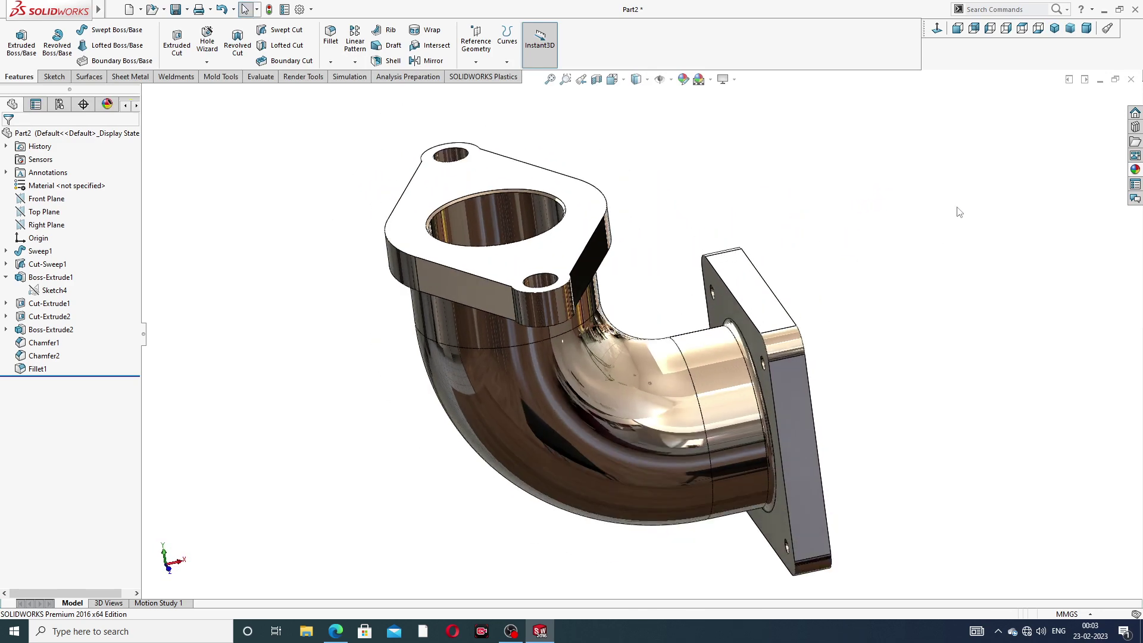
{"action": "mouse_move", "coordinate": [877, 234]}
{"action": "middle_mouse_down"}
{"action": "mouse_move", "coordinate": [841, 260]}
{"action": "mouse_move", "coordinate": [853, 265]}
{"action": "middle_mouse_up"}
{"action": "scroll", "coordinate": [852, 265], "scroll_direction": "down", "scroll_amount": 2}
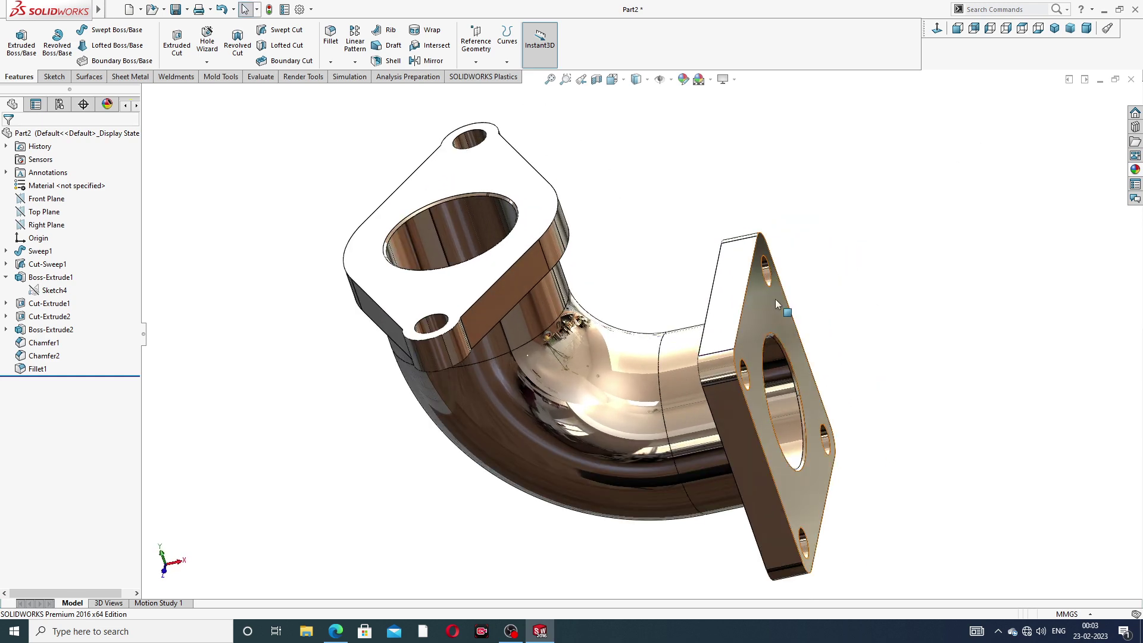